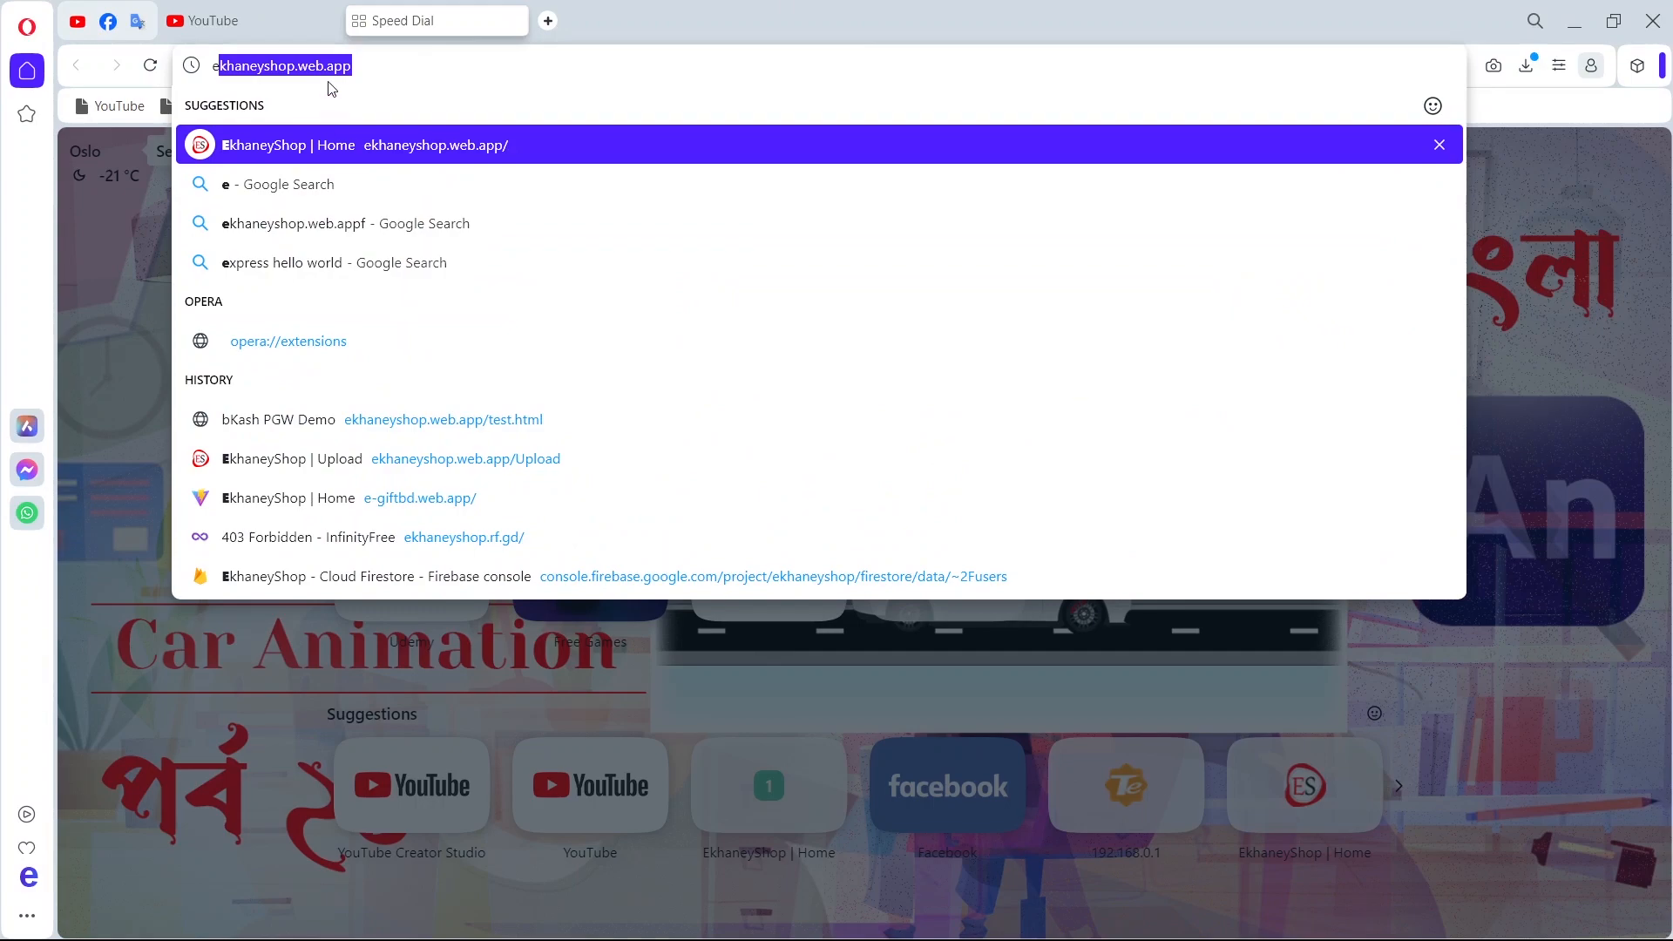
- Open the website ekhaneyshop.web.app
{"action": "left_click", "coordinate": [515, 75]}
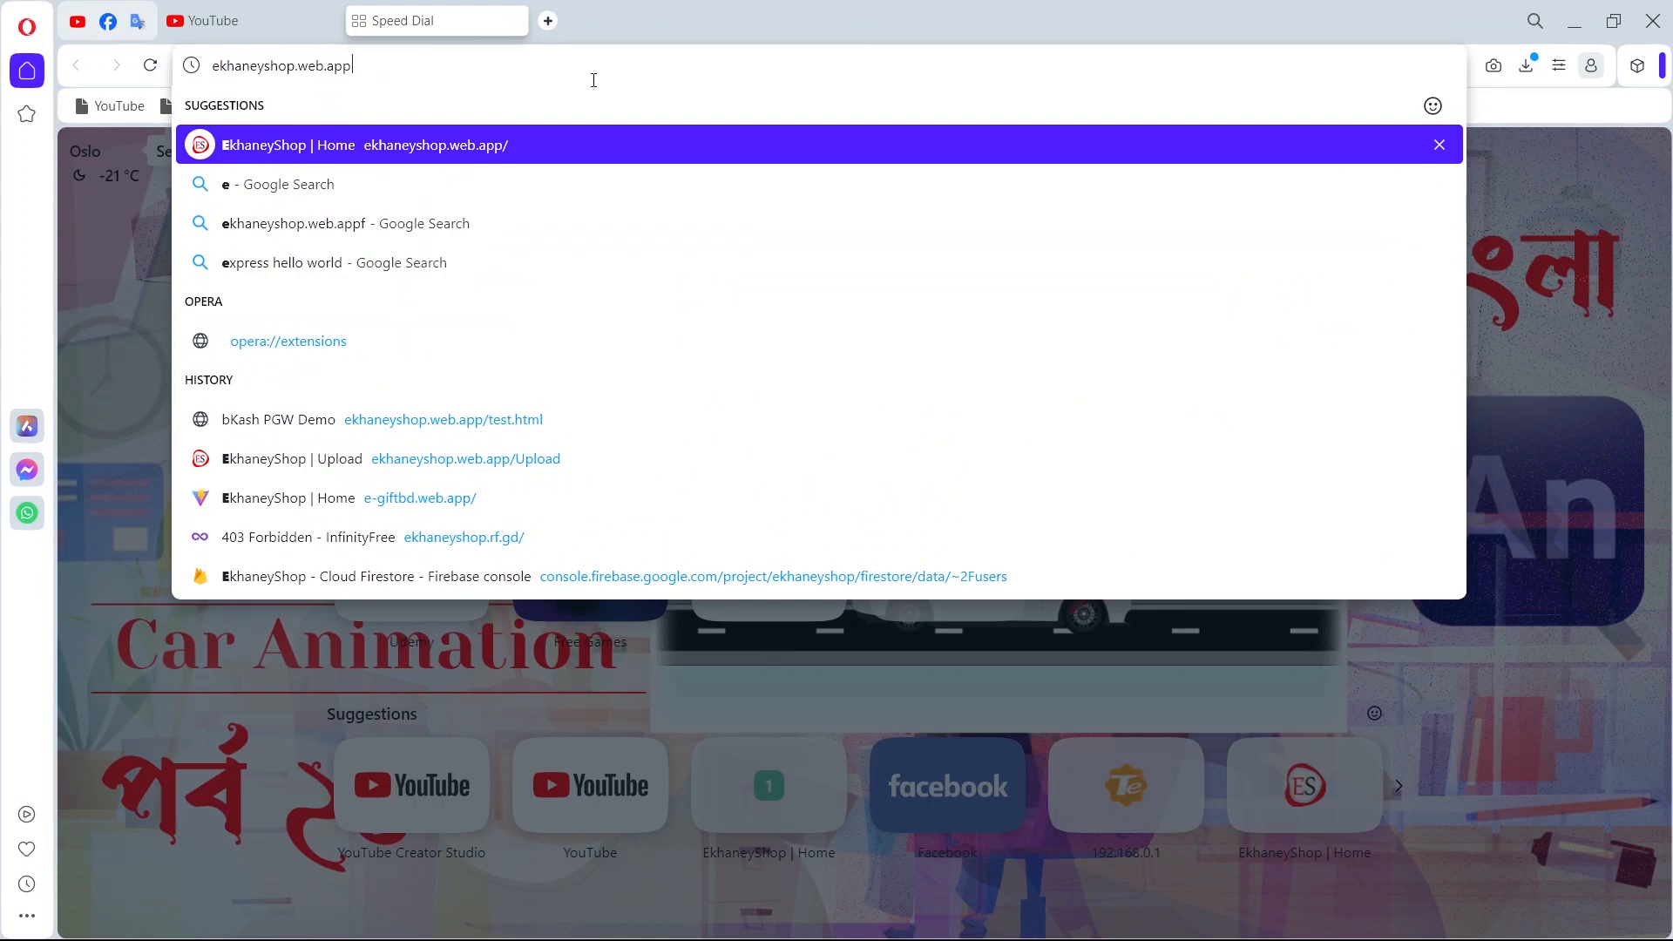
{"action": "key", "text": "Return"}
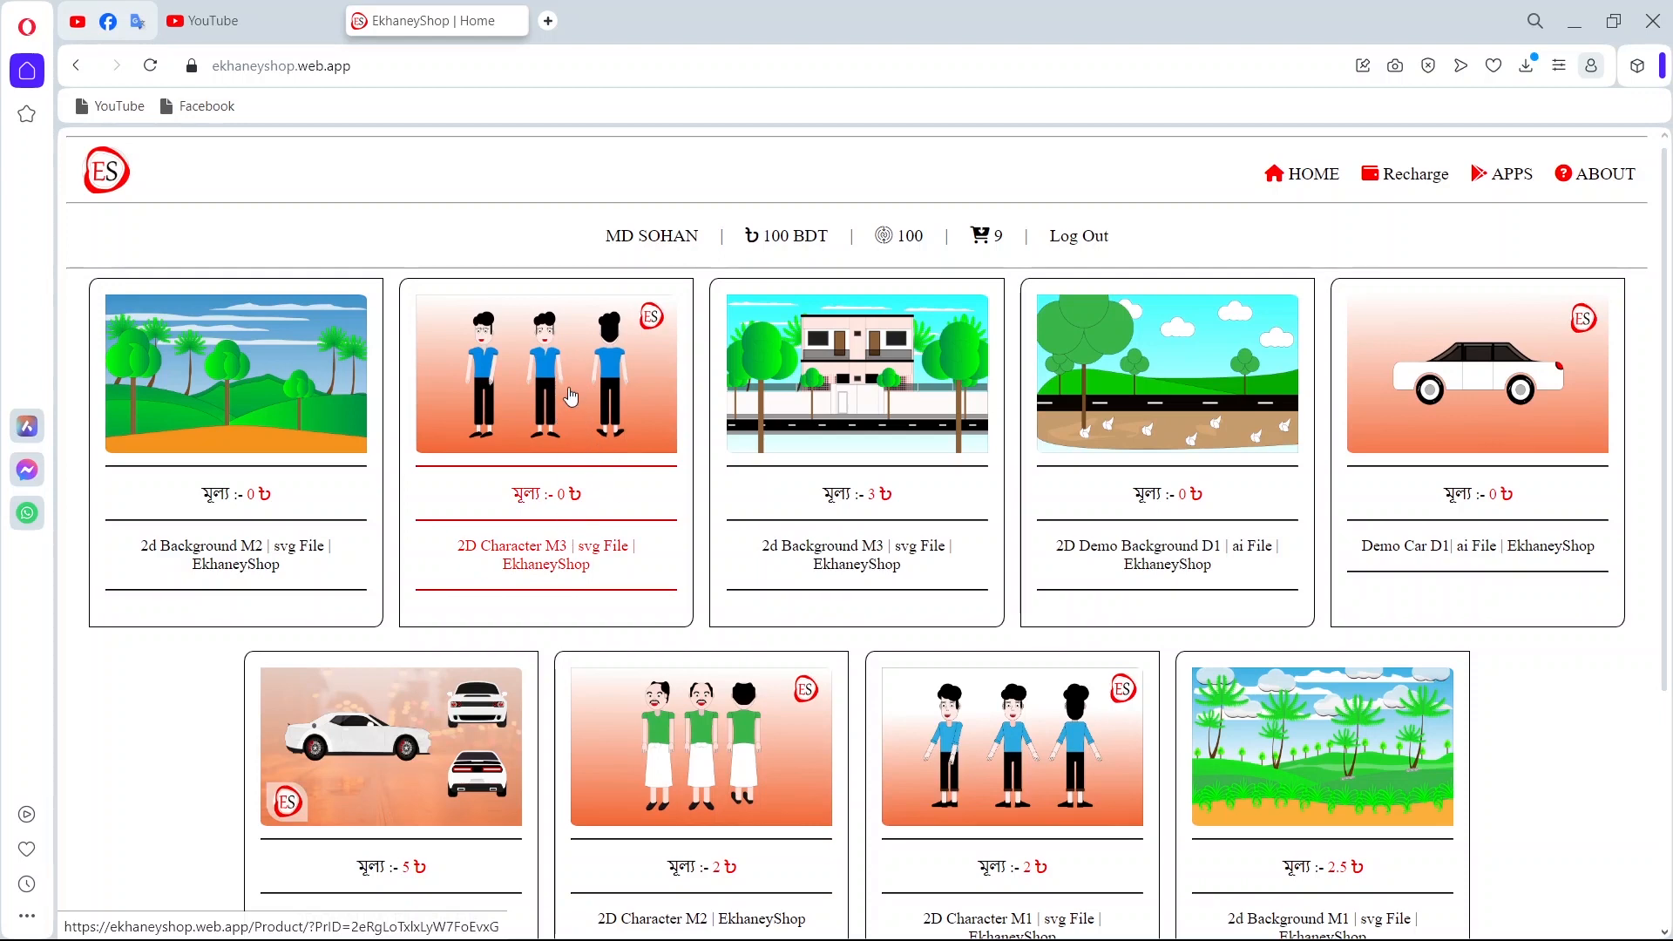
- Find the free product "2D Character M3 | svg File | EkhaneyShop" in the shop listing and download its file
{"action": "scroll", "coordinate": [1150, 774], "scroll_direction": "down", "scroll_amount": 1}
{"action": "scroll", "coordinate": [1151, 774], "scroll_direction": "down", "scroll_amount": 2}
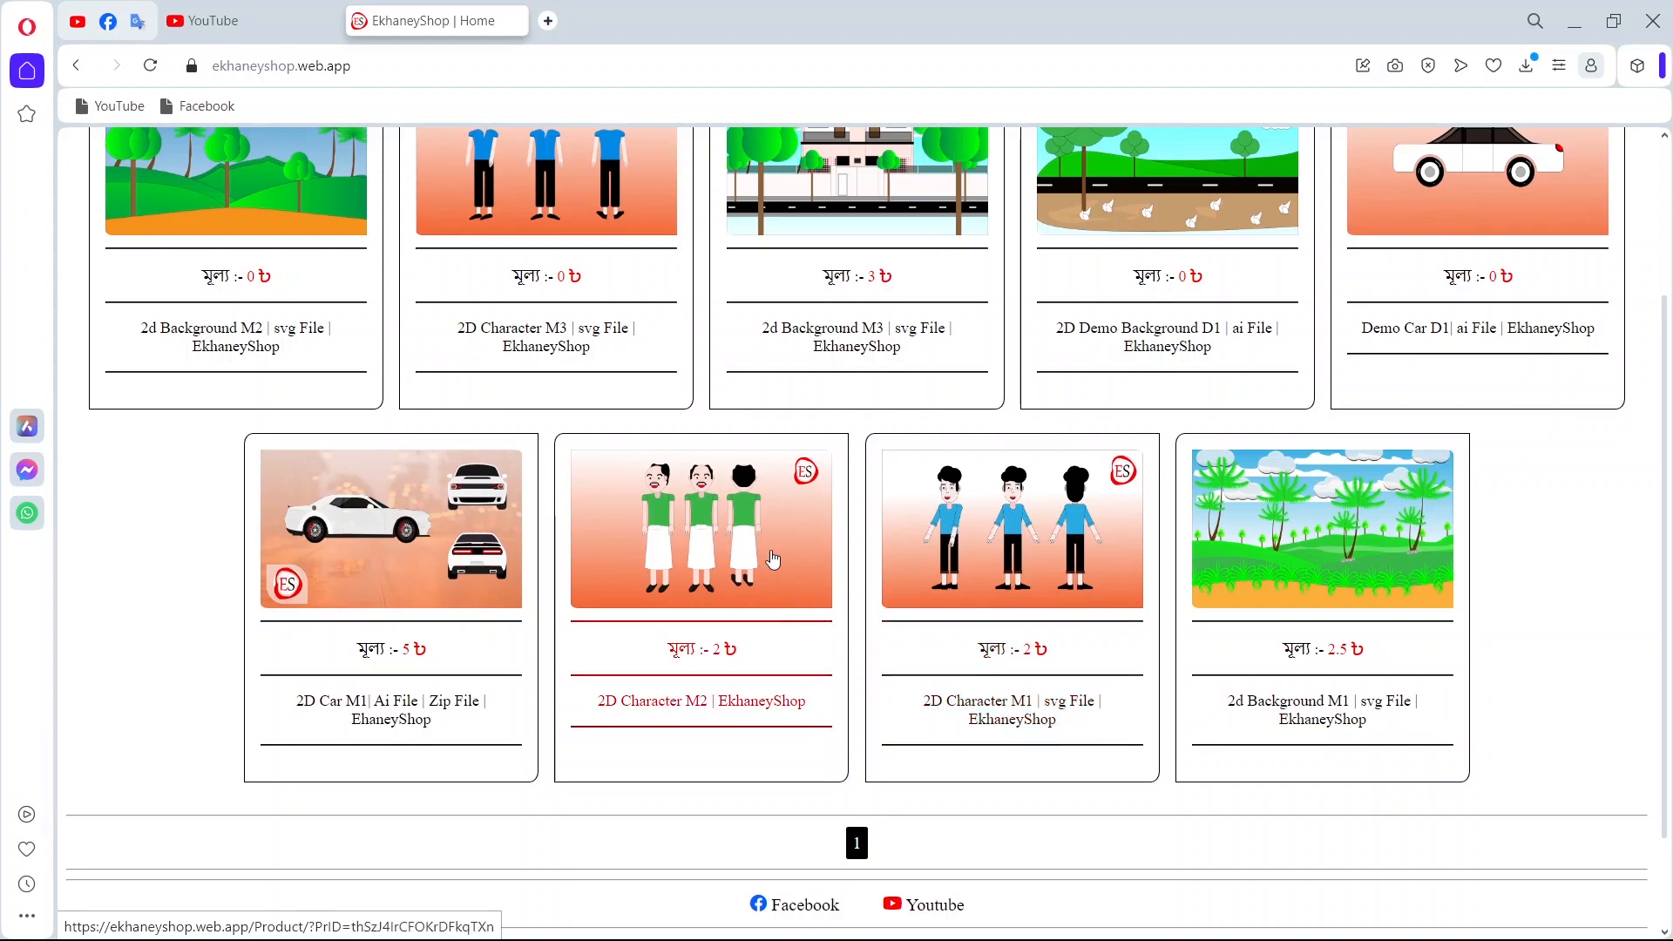
{"action": "scroll", "coordinate": [772, 557], "scroll_direction": "up", "scroll_amount": 1}
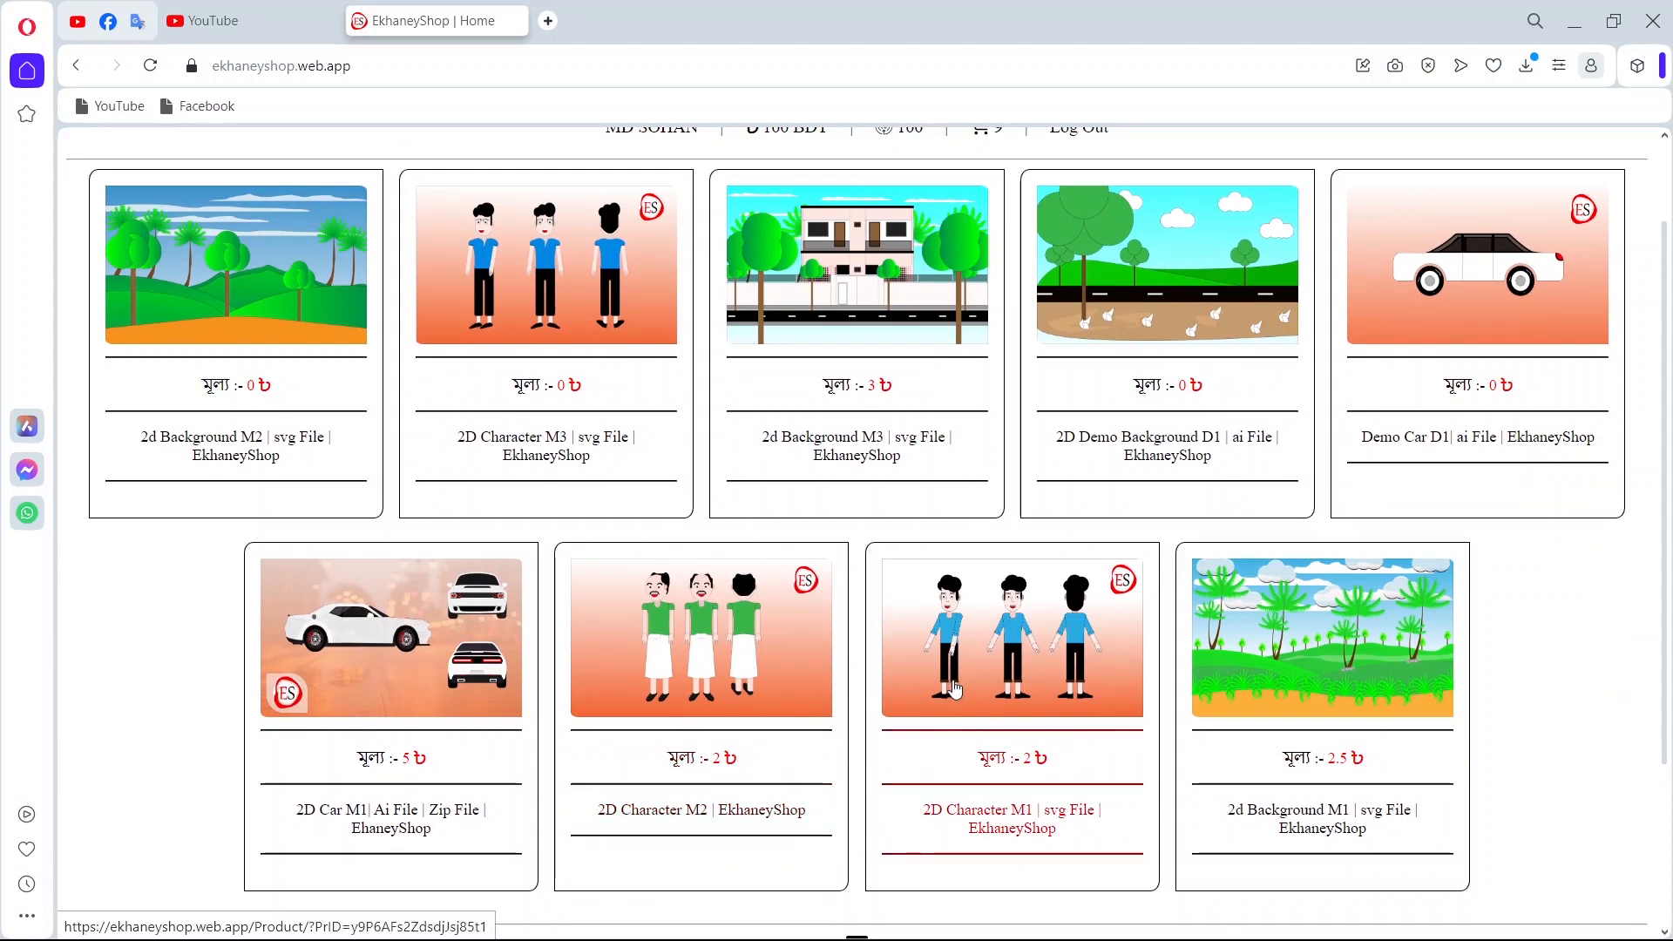
{"action": "scroll", "coordinate": [1002, 650], "scroll_direction": "down", "scroll_amount": 2}
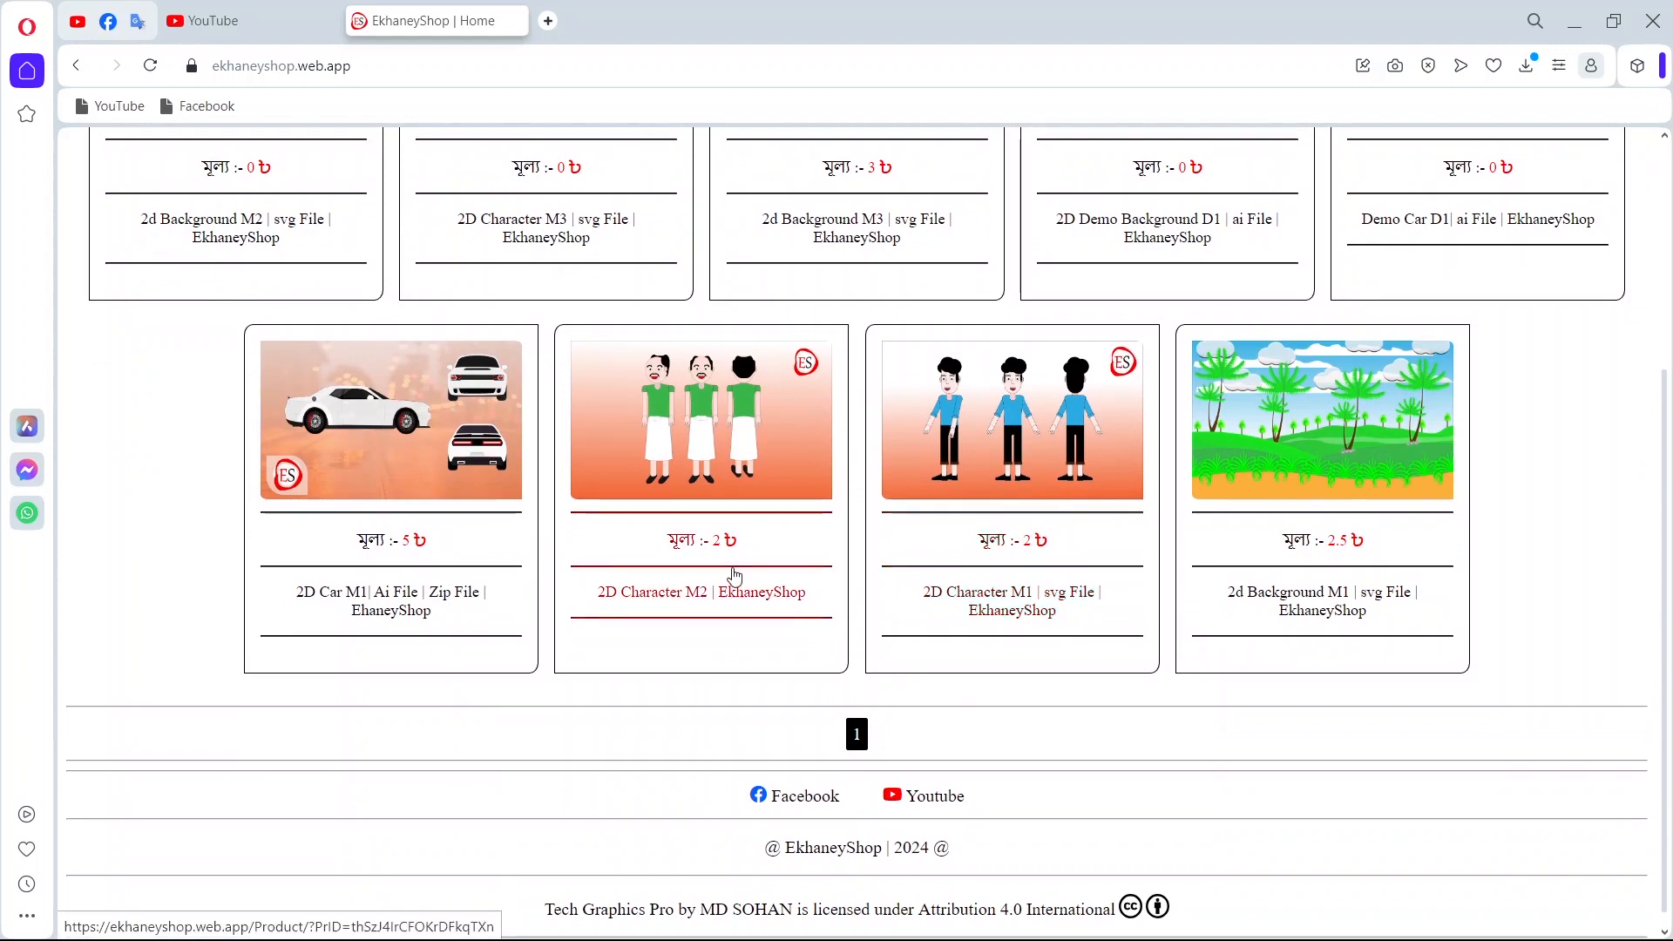
{"action": "scroll", "coordinate": [841, 578], "scroll_direction": "up", "scroll_amount": 3}
{"action": "scroll", "coordinate": [771, 643], "scroll_direction": "up", "scroll_amount": 1}
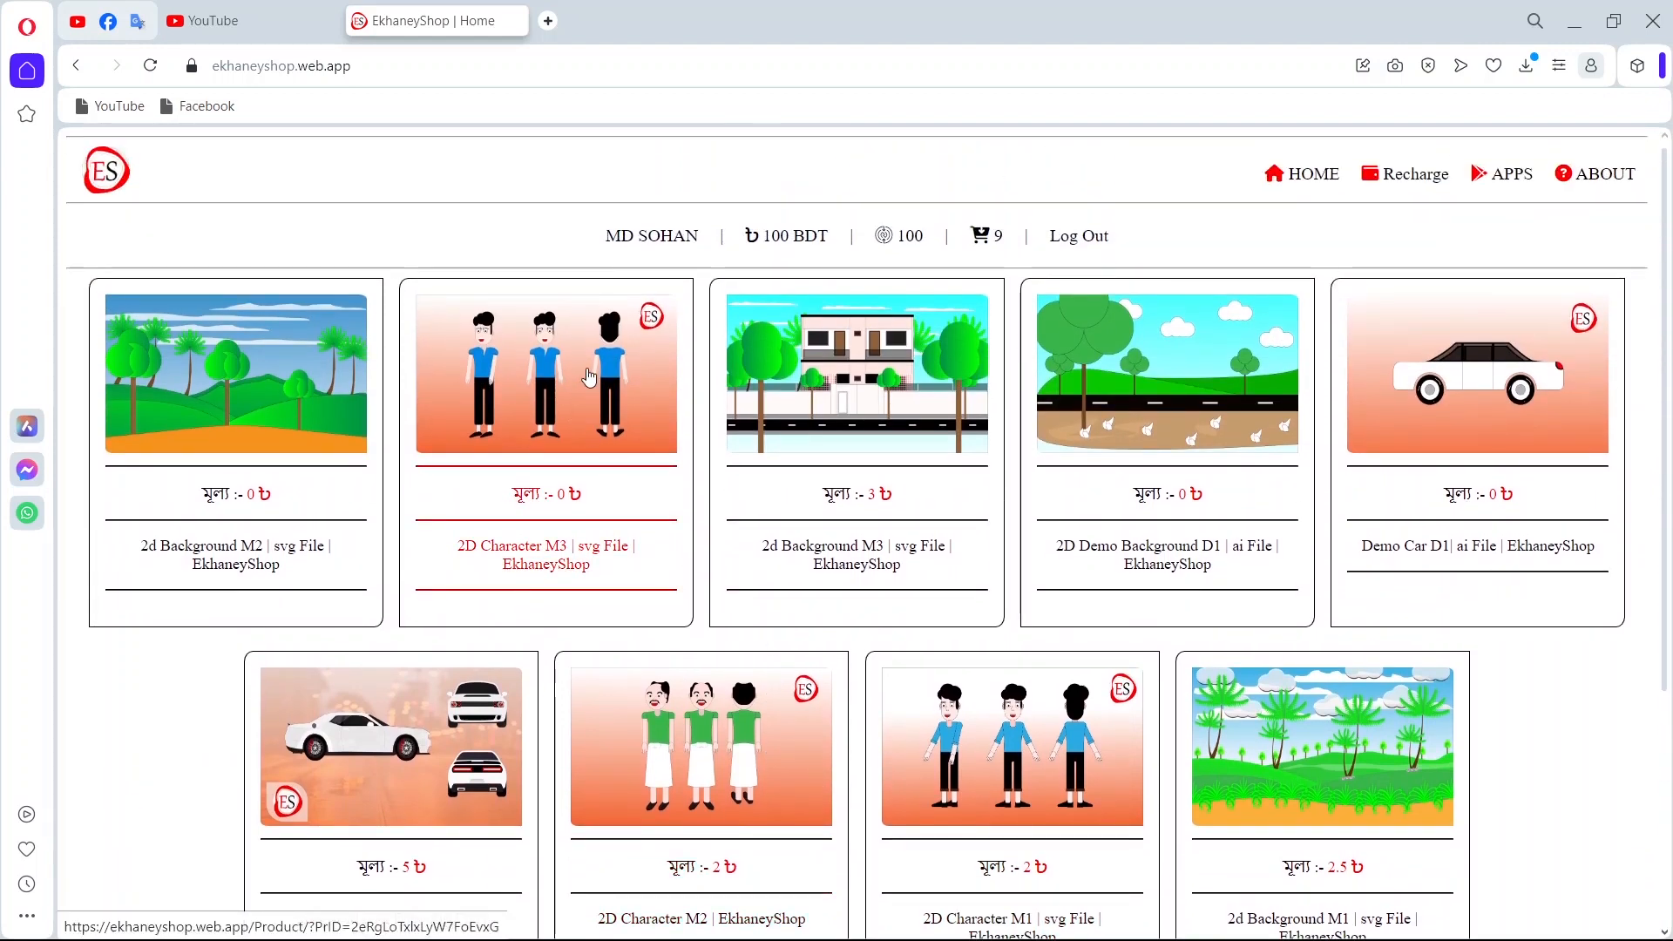
{"action": "left_click", "coordinate": [551, 362]}
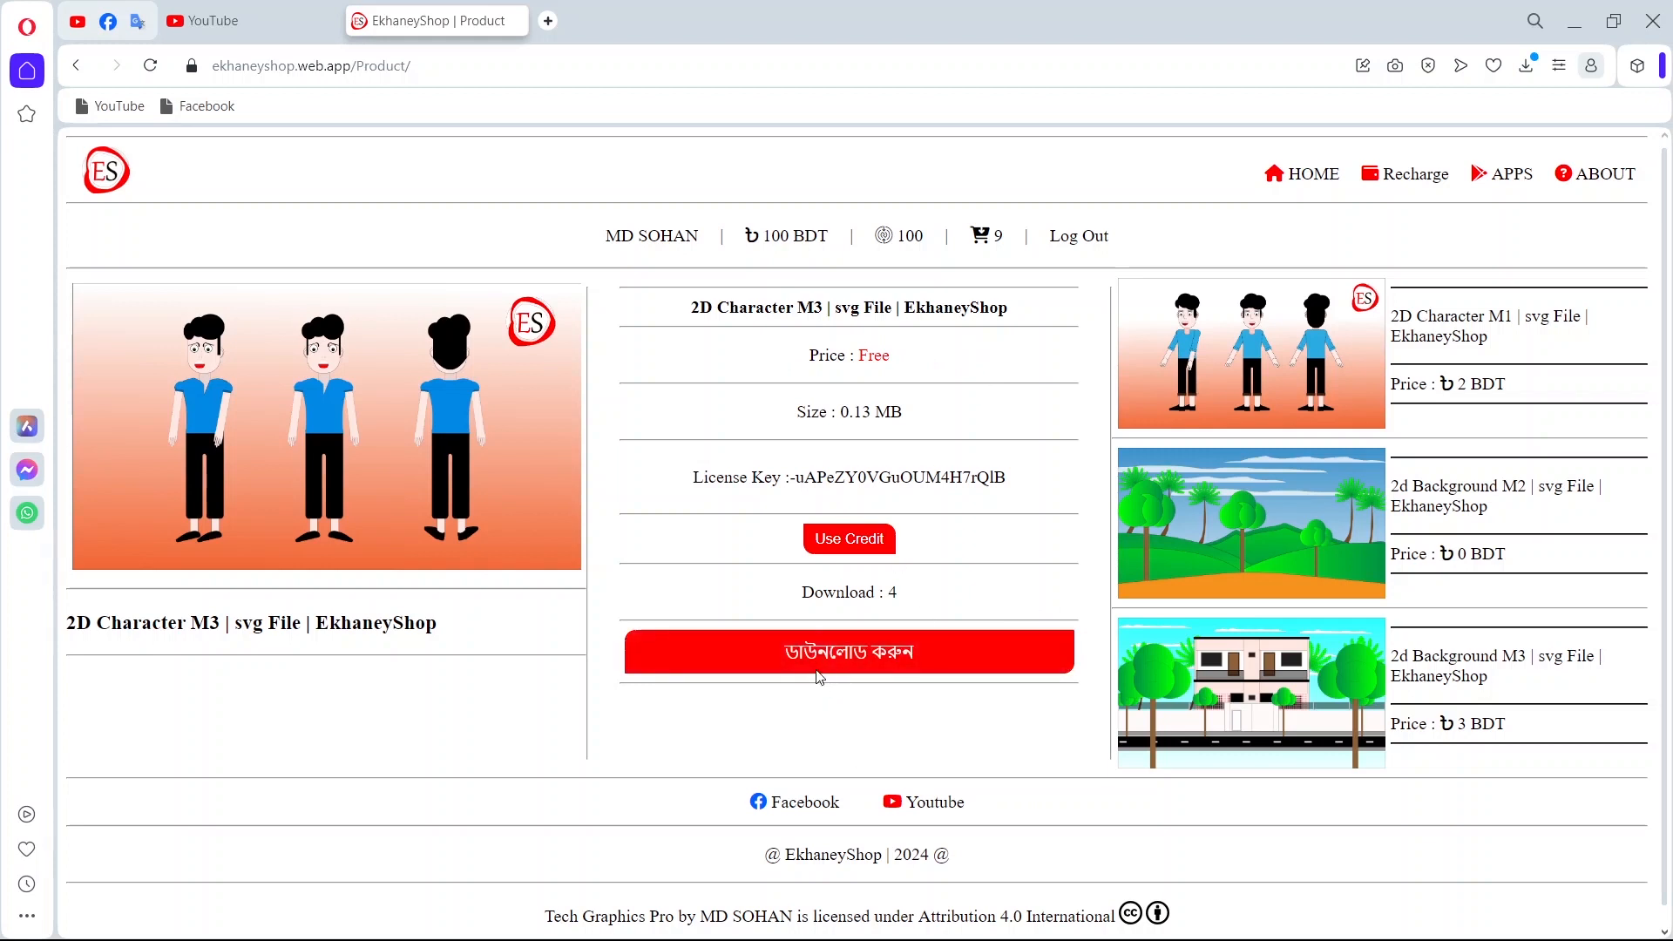
{"action": "left_click", "coordinate": [925, 663]}
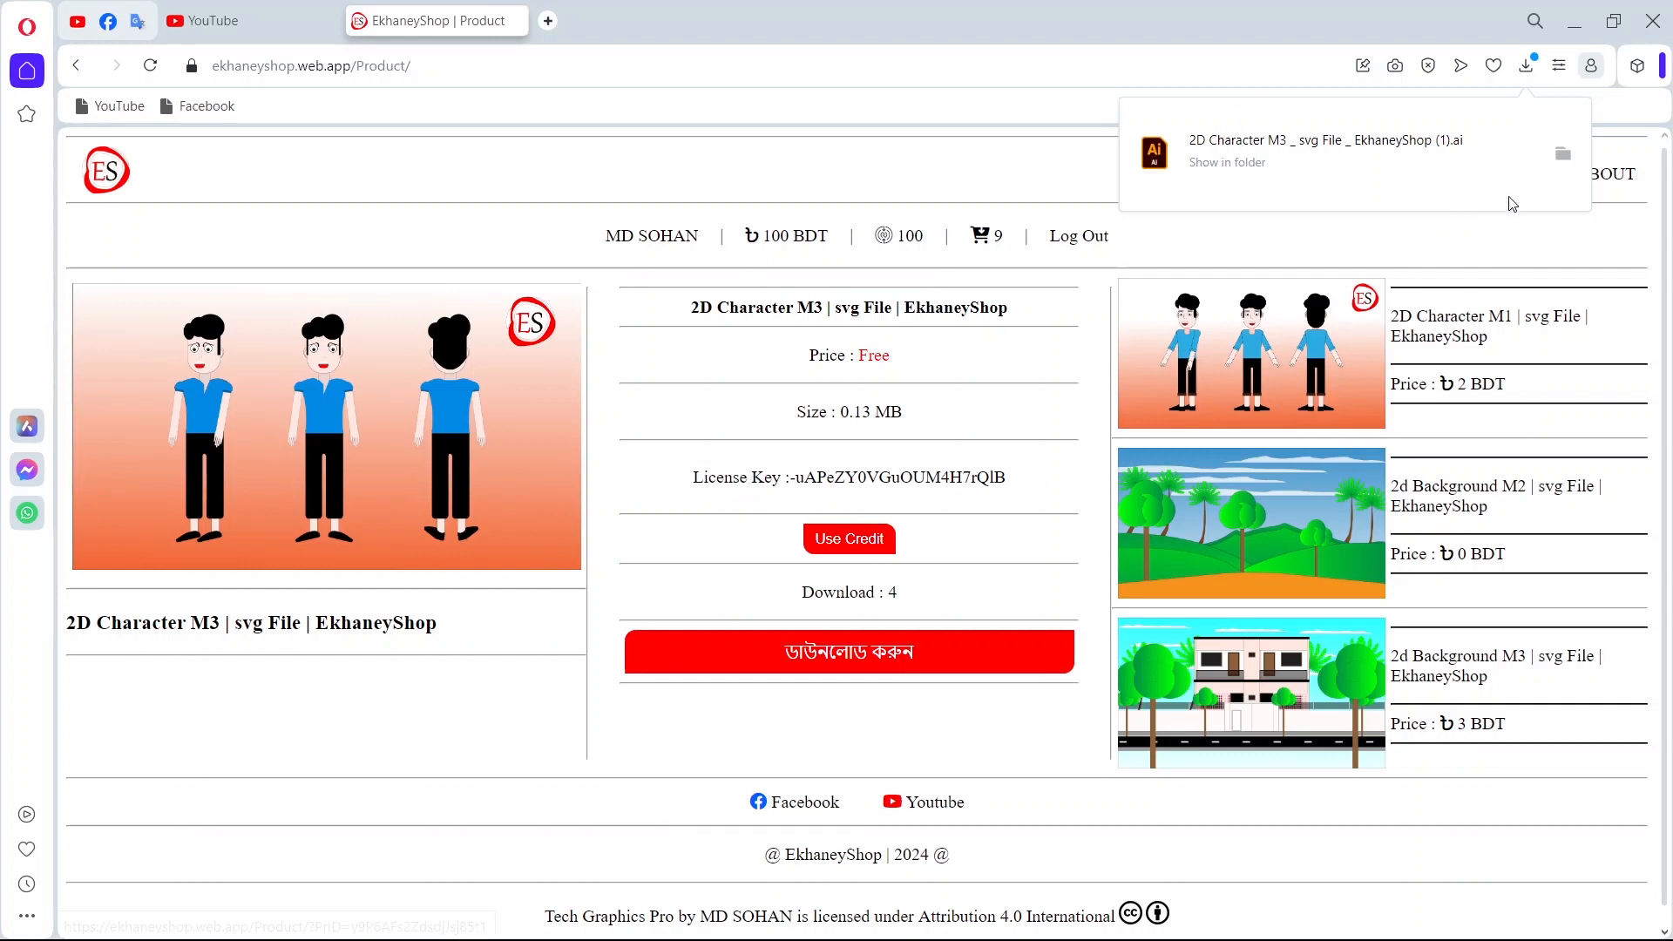
- Show the downloaded file in its folder and delete the other three items in Downloads, keeping only the new character file
{"action": "left_click", "coordinate": [1570, 161]}
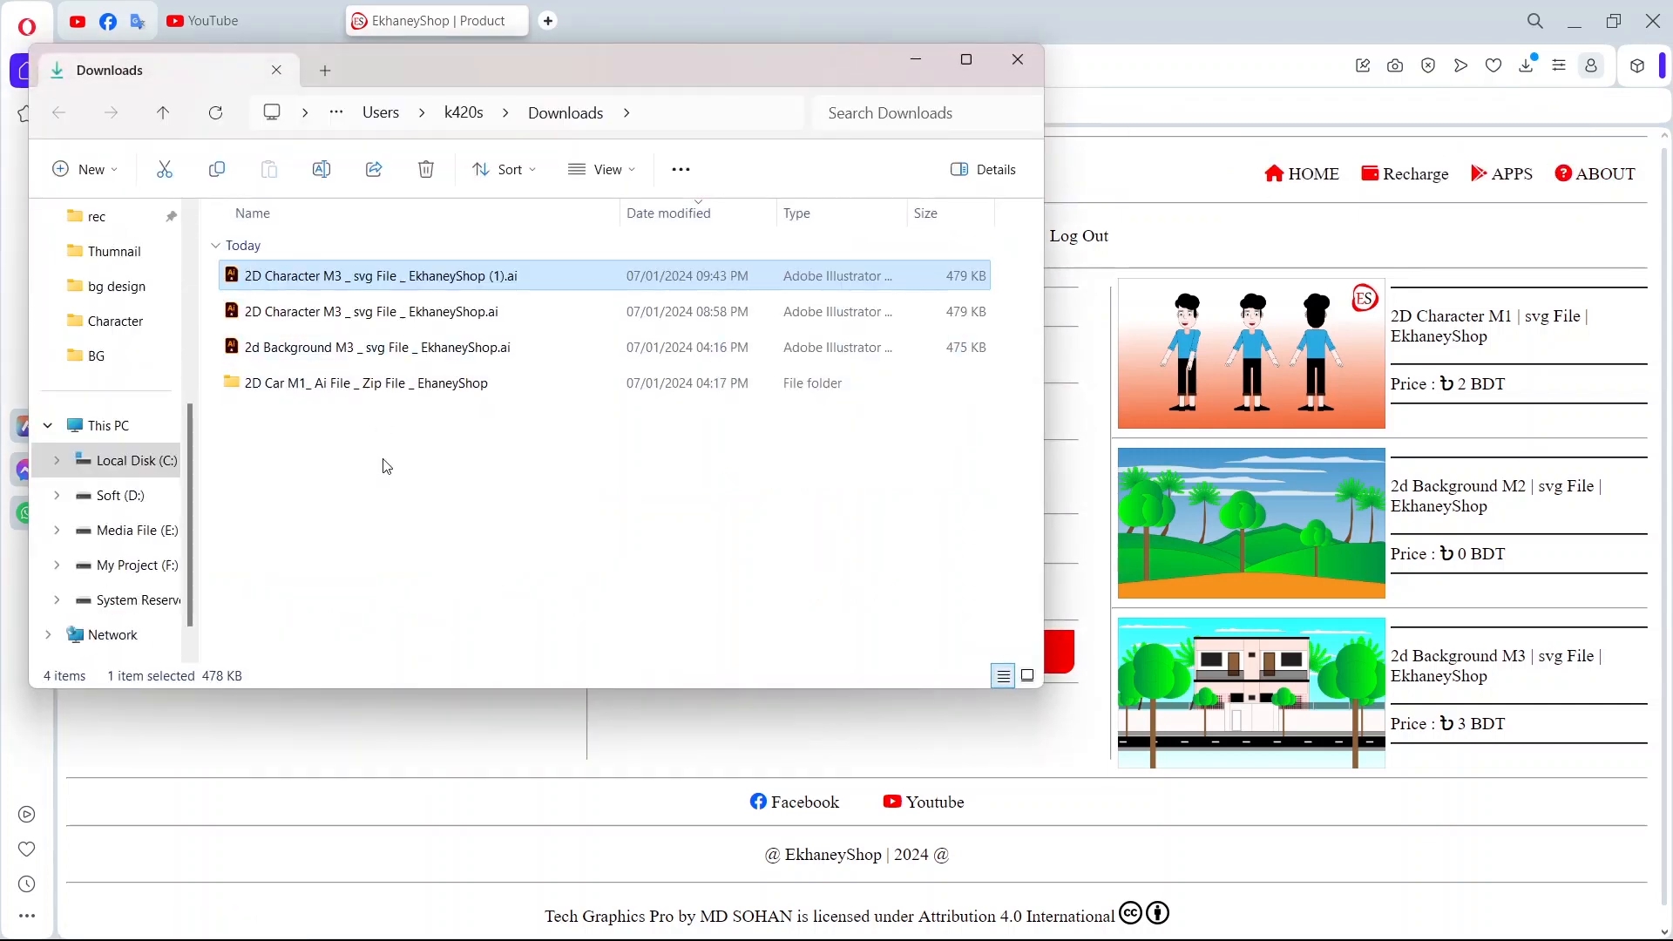
{"action": "left_click_drag", "start_coordinate": [388, 466], "coordinate": [370, 323]}
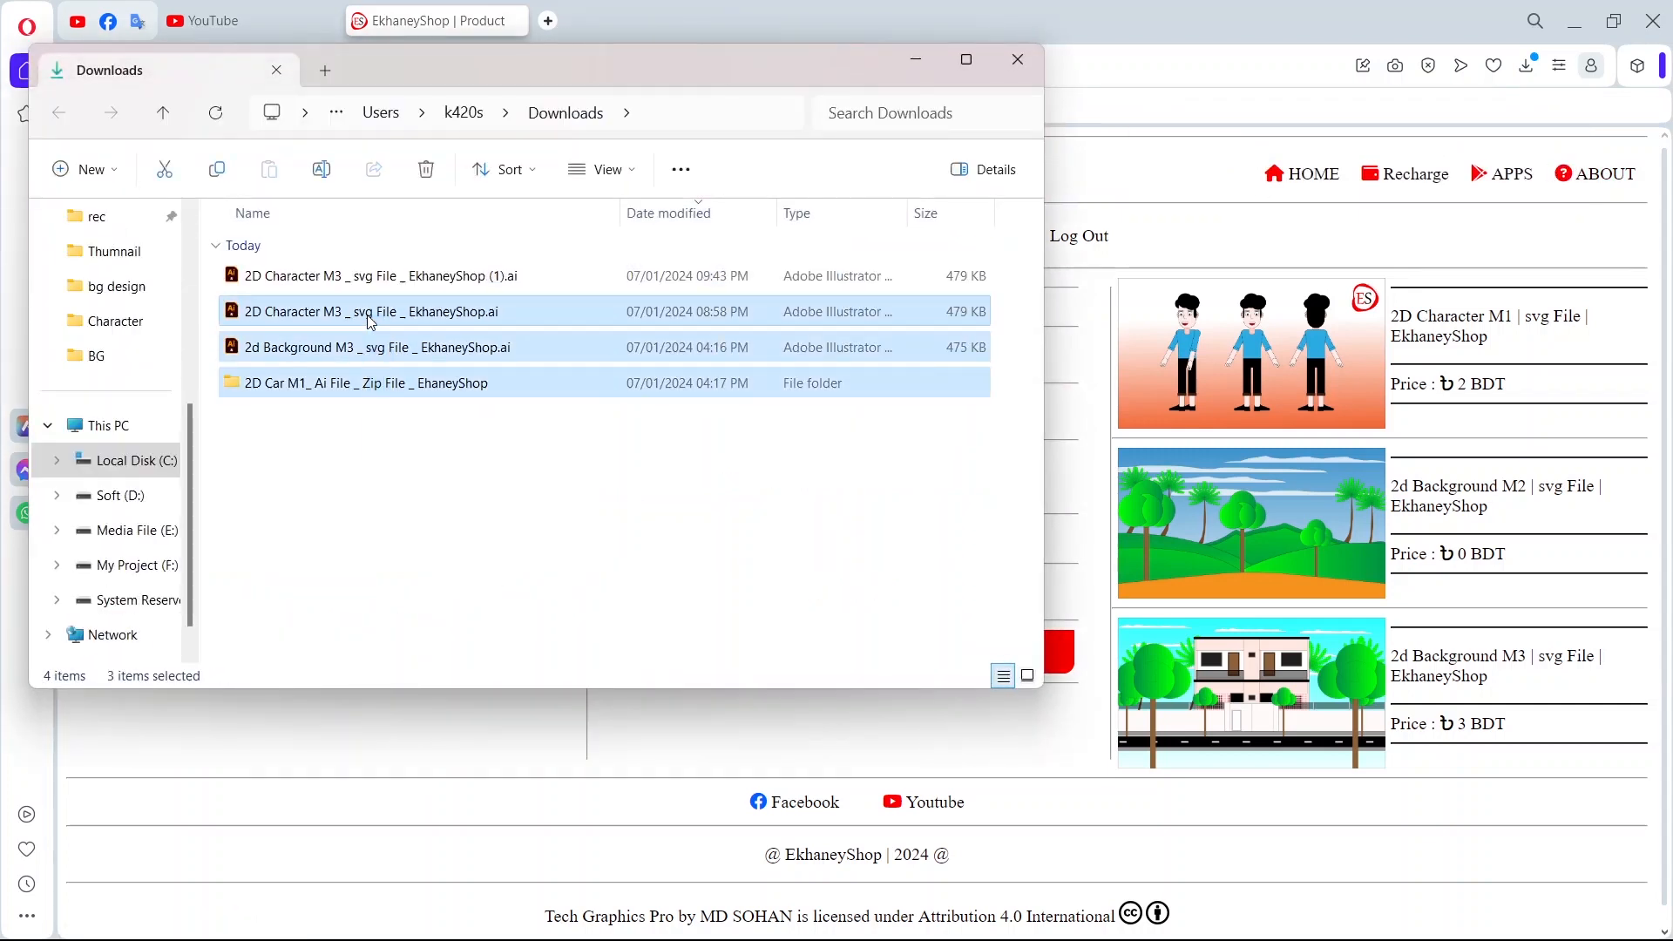
{"action": "key", "text": "Delete"}
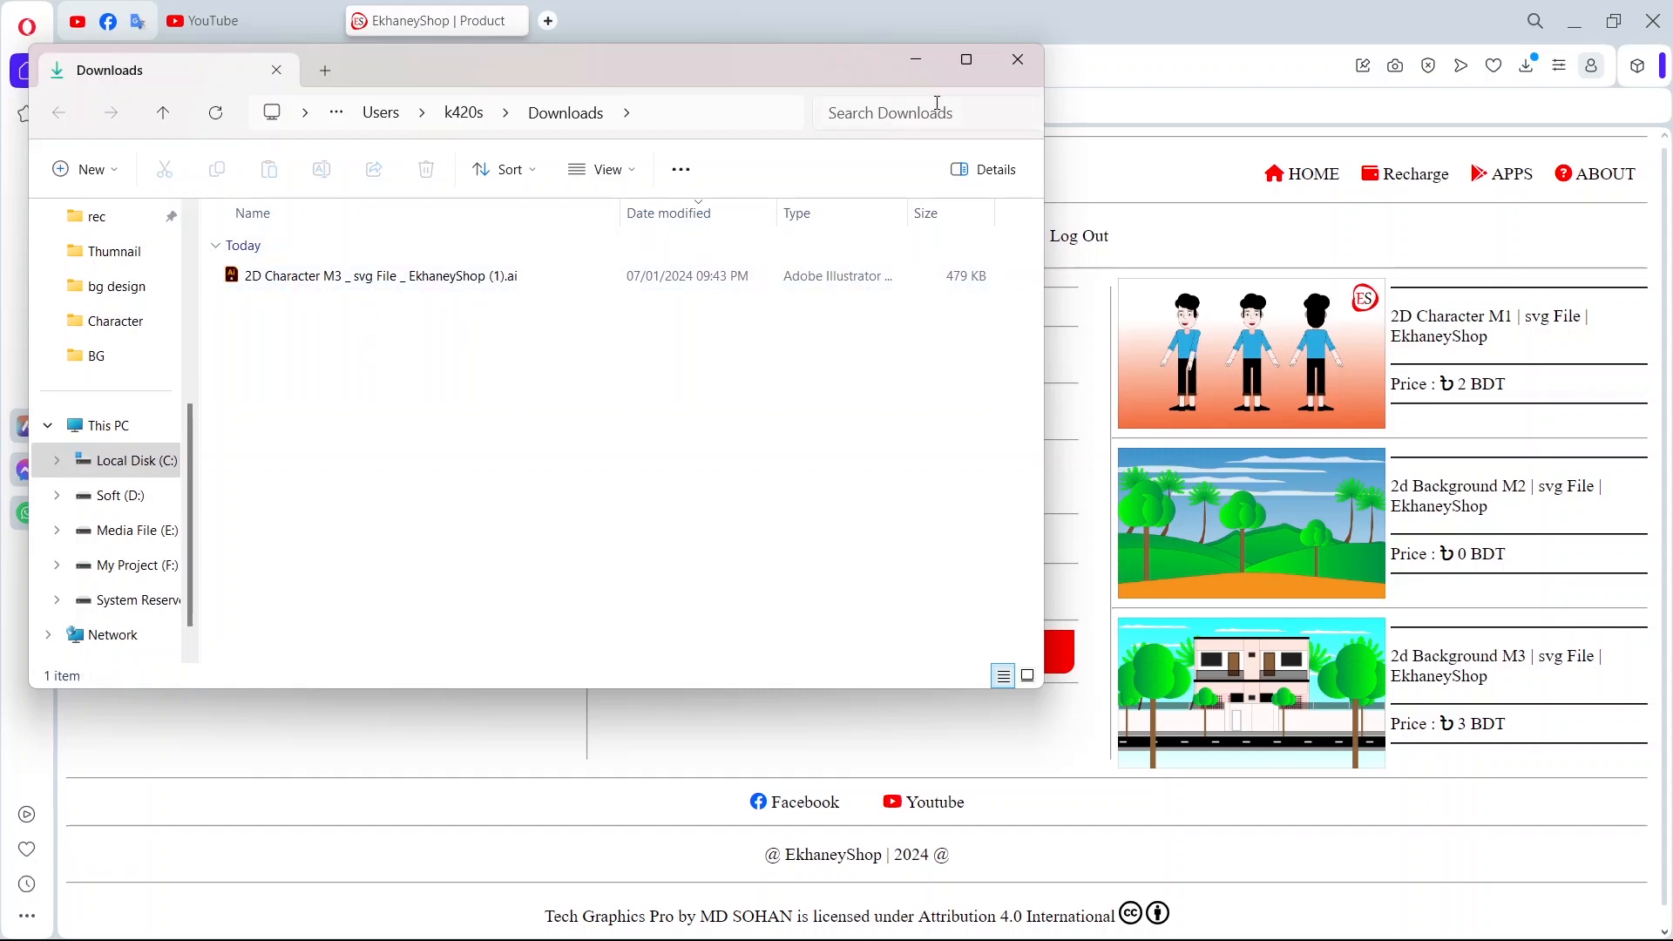
{"action": "left_click", "coordinate": [914, 63]}
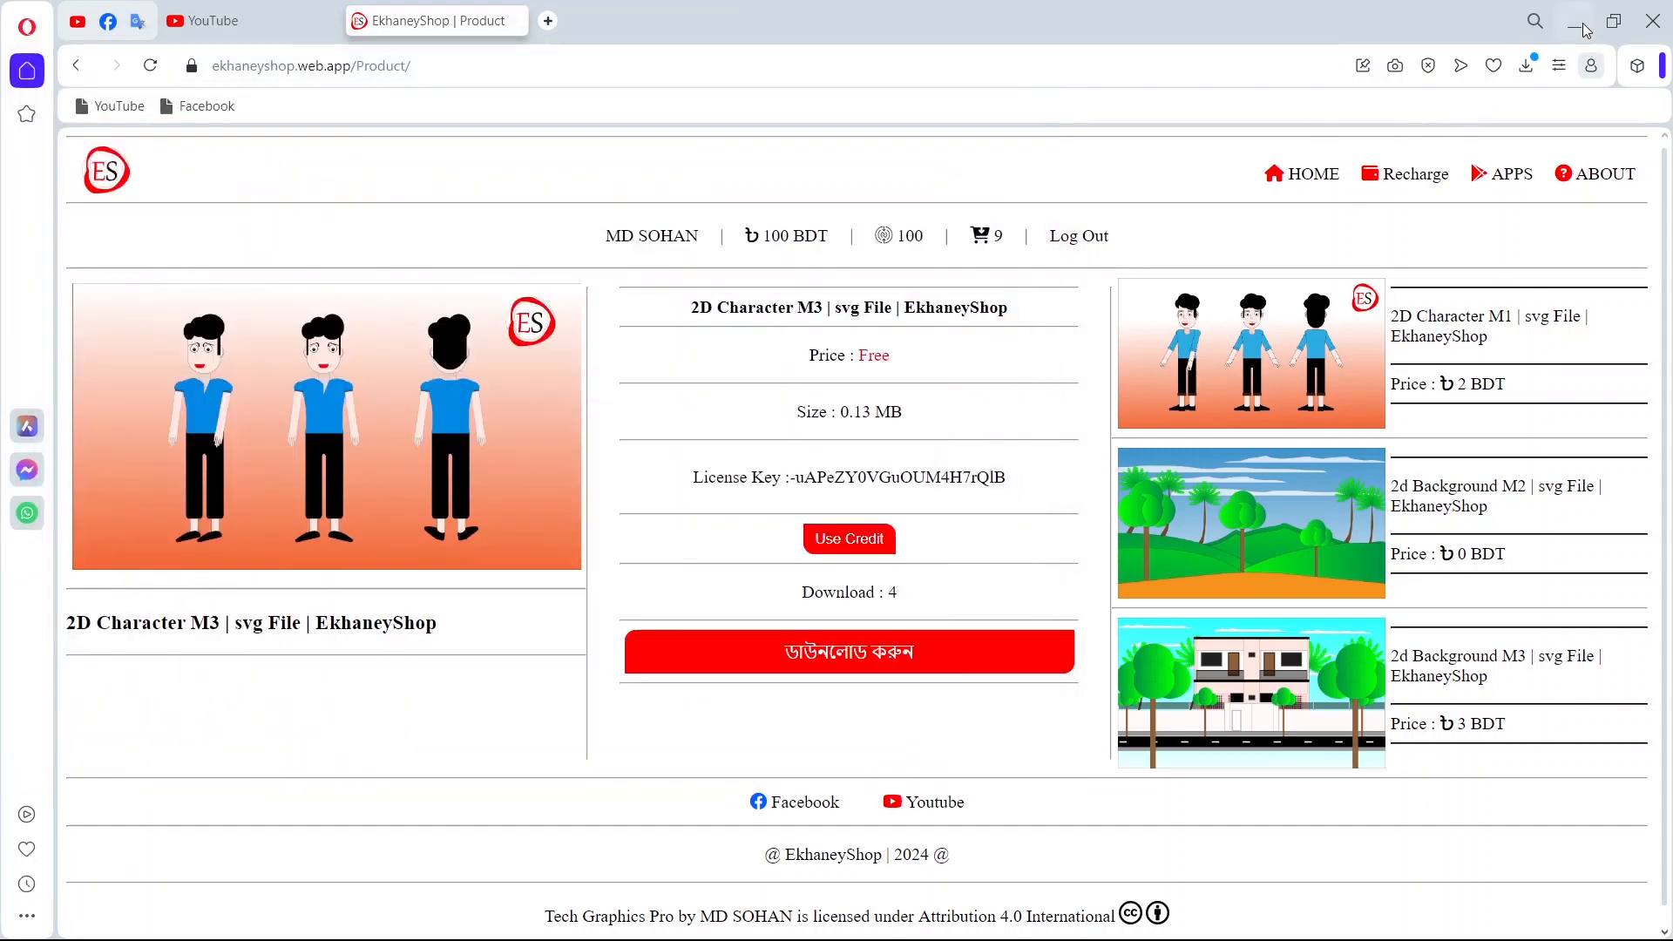
- Switch to Adobe Animate
{"action": "left_click", "coordinate": [1584, 31]}
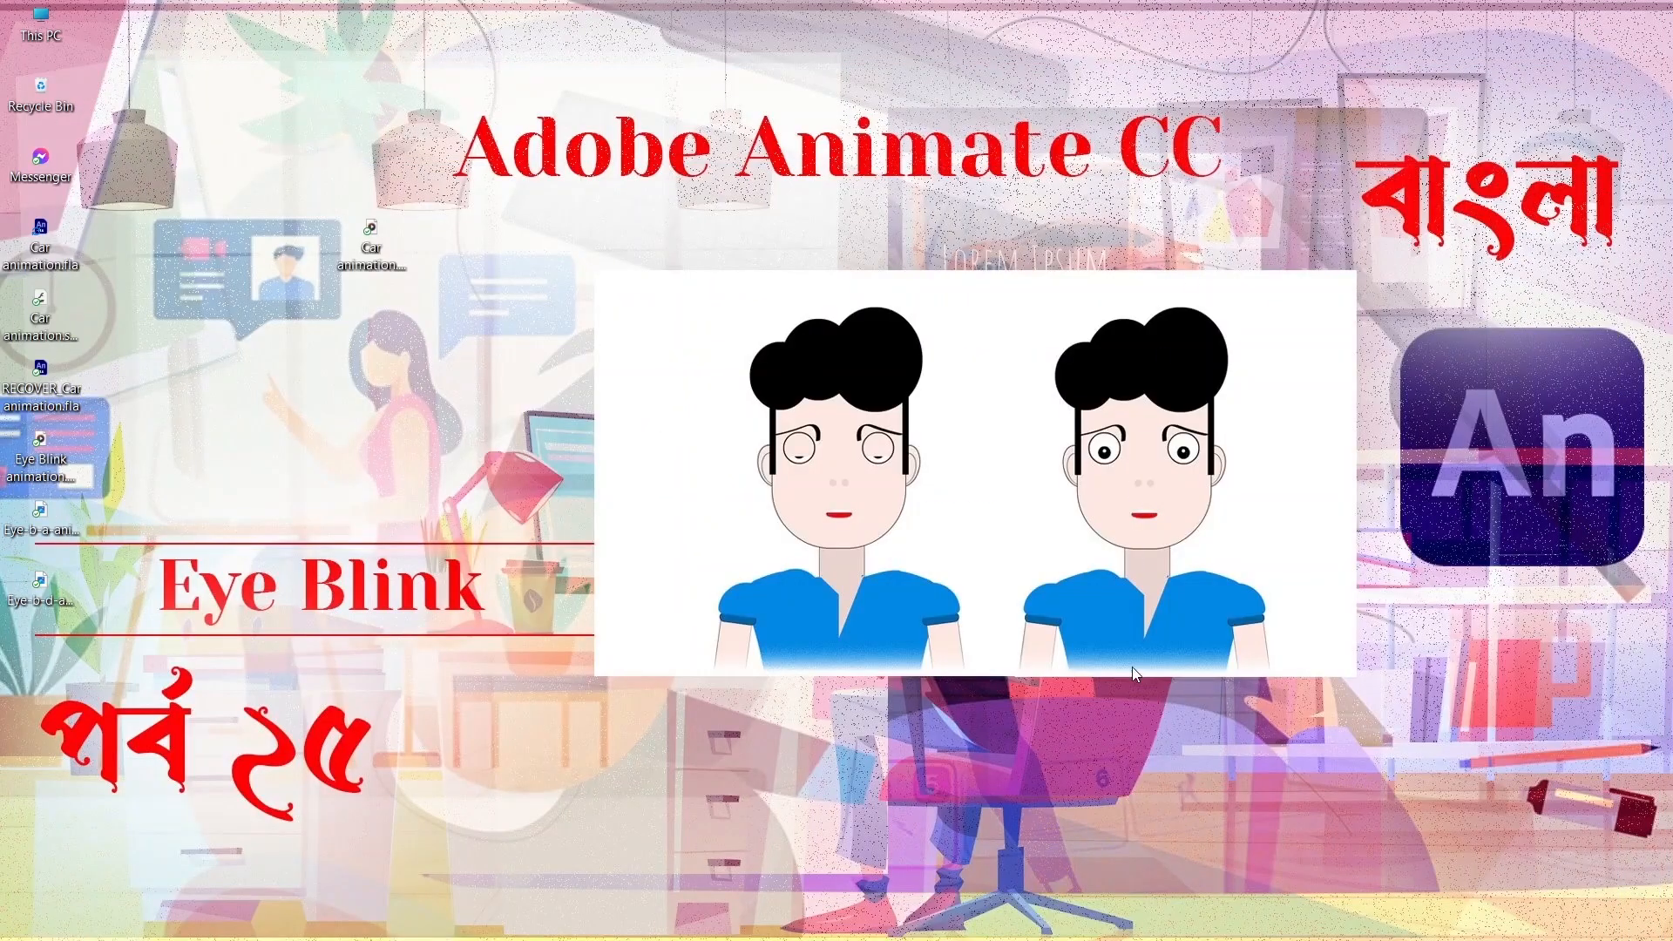
{"action": "mouse_move", "coordinate": [1124, 939]}
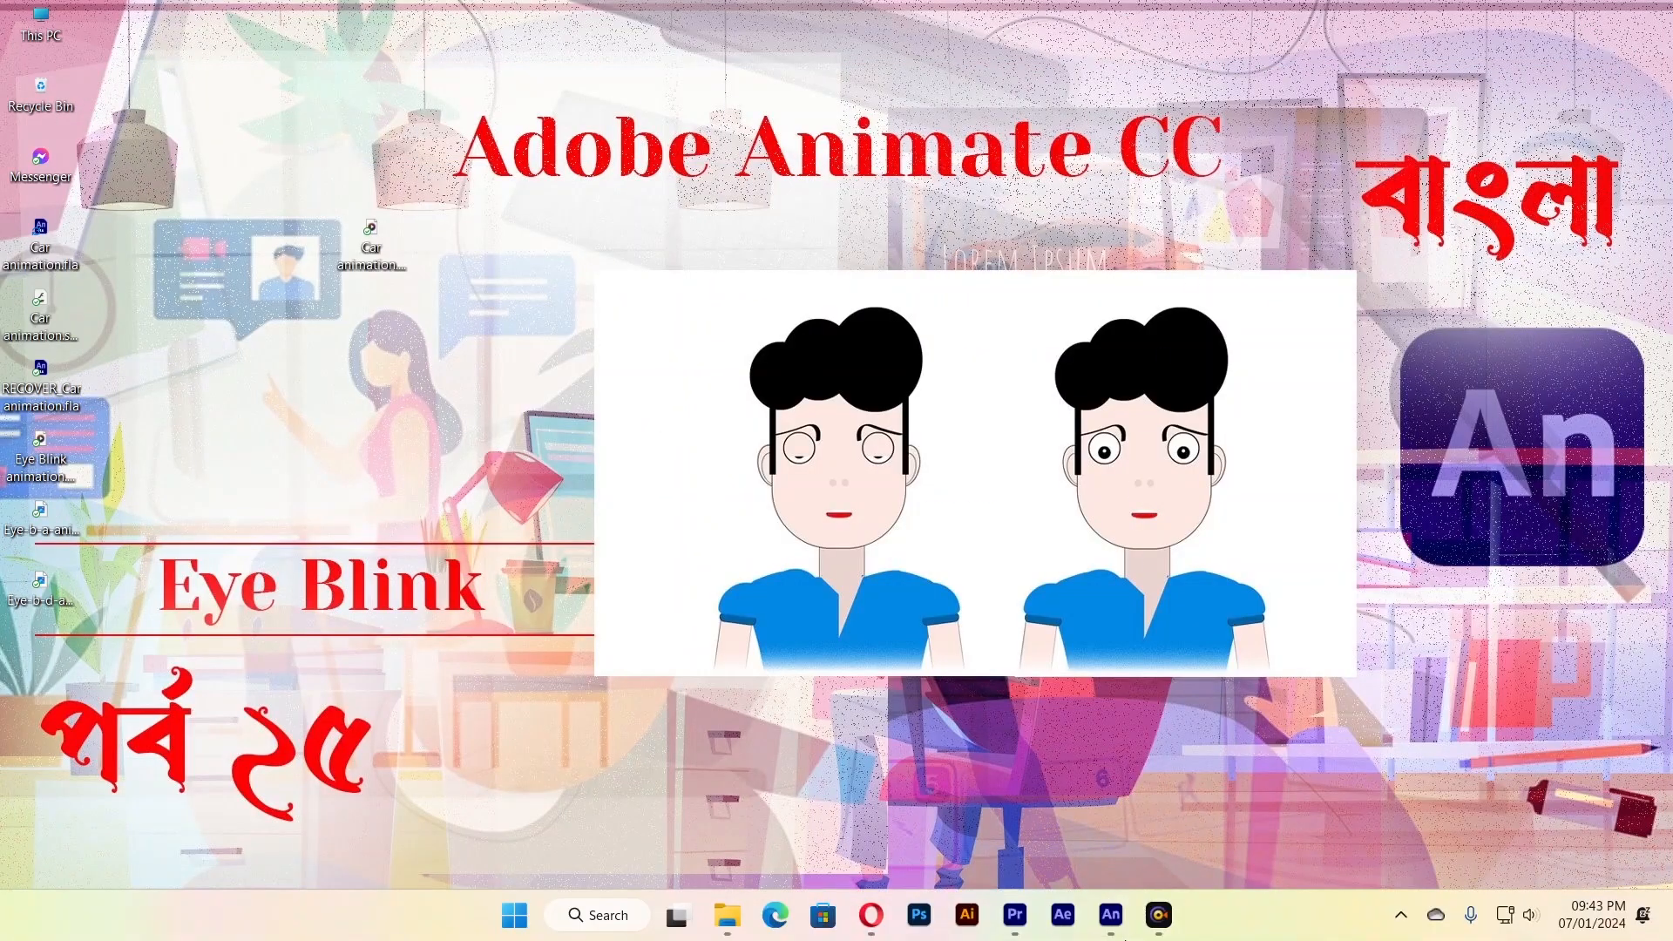
{"action": "left_click", "coordinate": [1112, 930]}
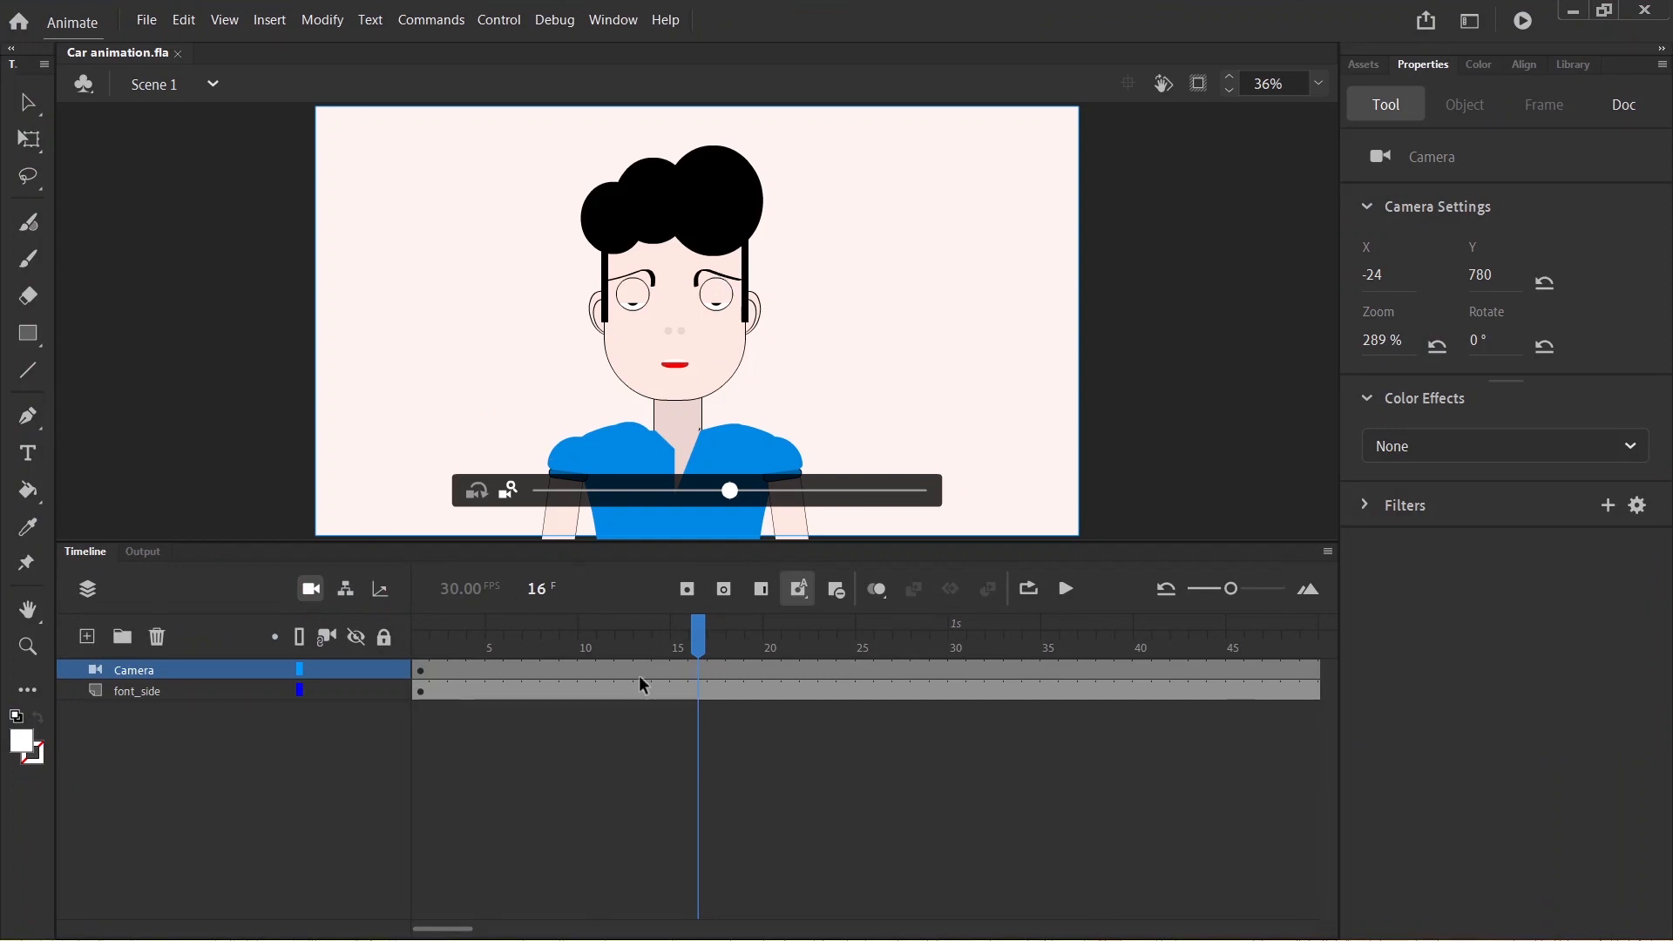
- Return the playhead to frame 1 and delete the Camera and font_side layers to empty the scene
{"action": "left_click_drag", "start_coordinate": [711, 636], "coordinate": [348, 699]}
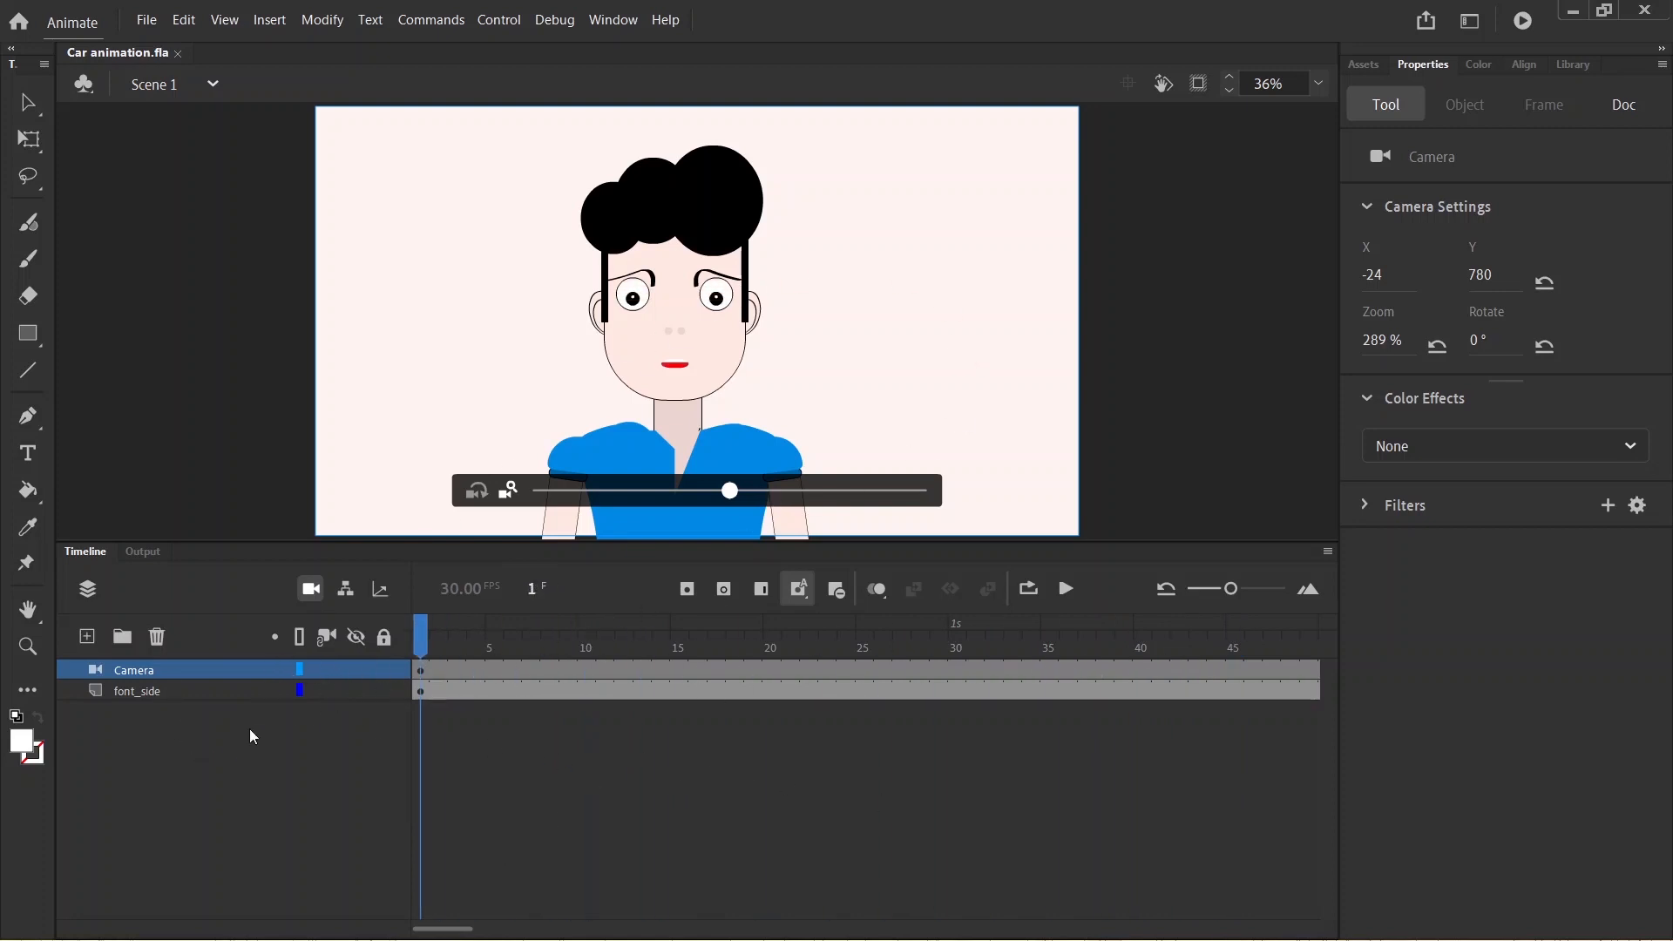
{"action": "left_click", "coordinate": [242, 673]}
{"action": "left_click", "coordinate": [158, 638]}
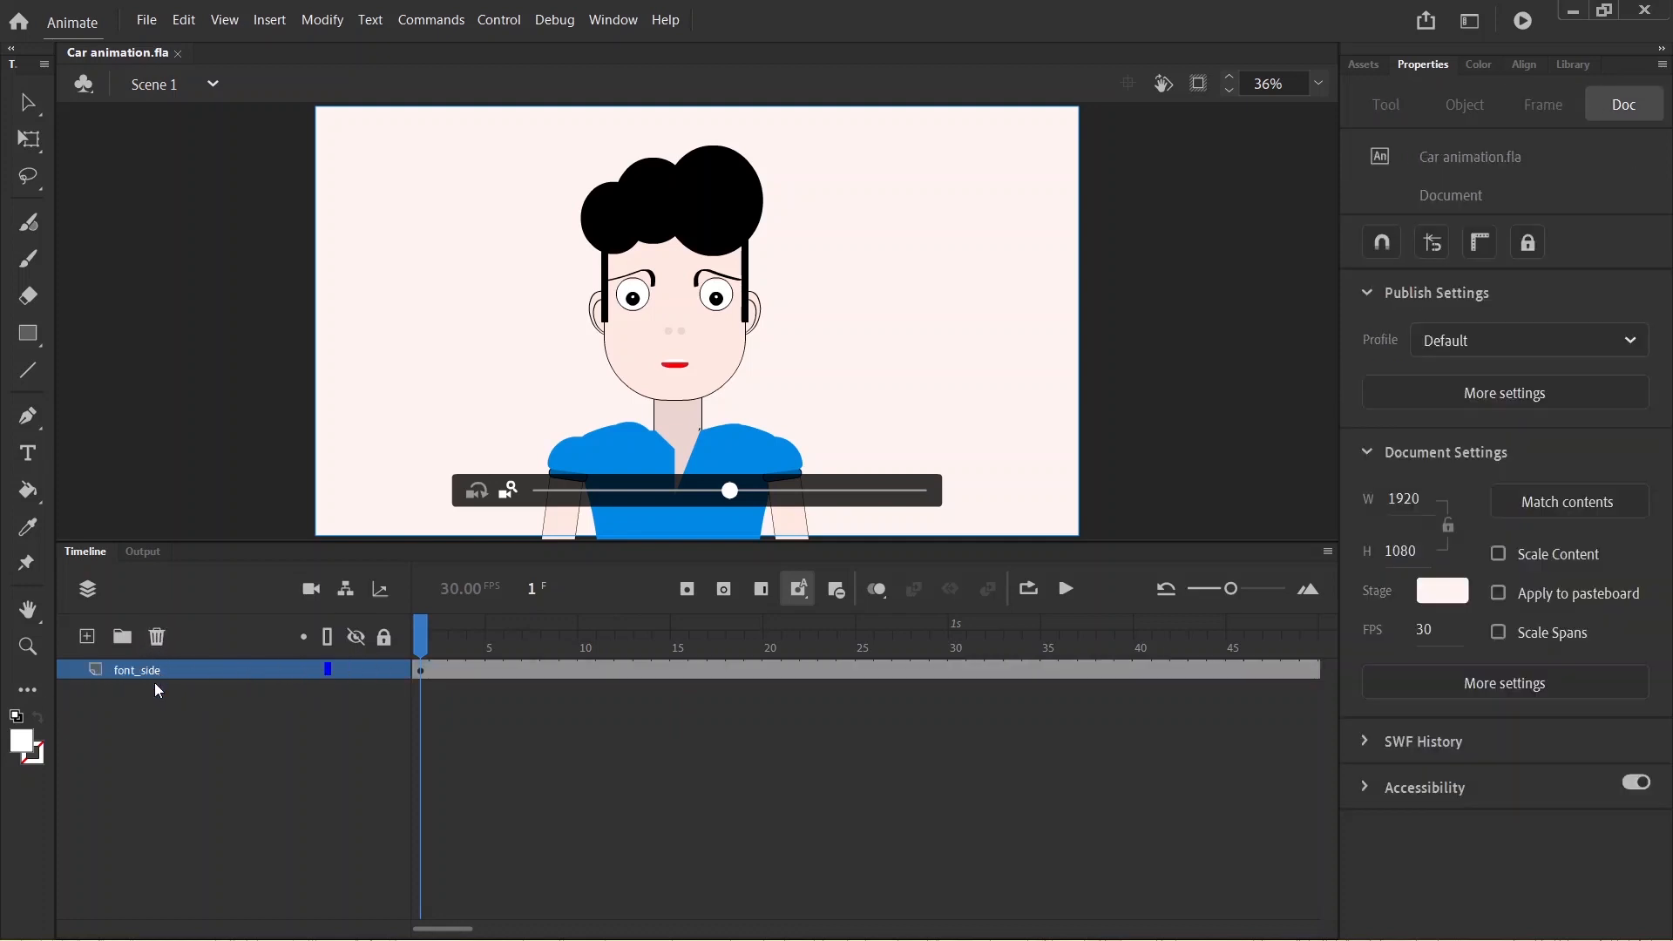
{"action": "left_click", "coordinate": [151, 683]}
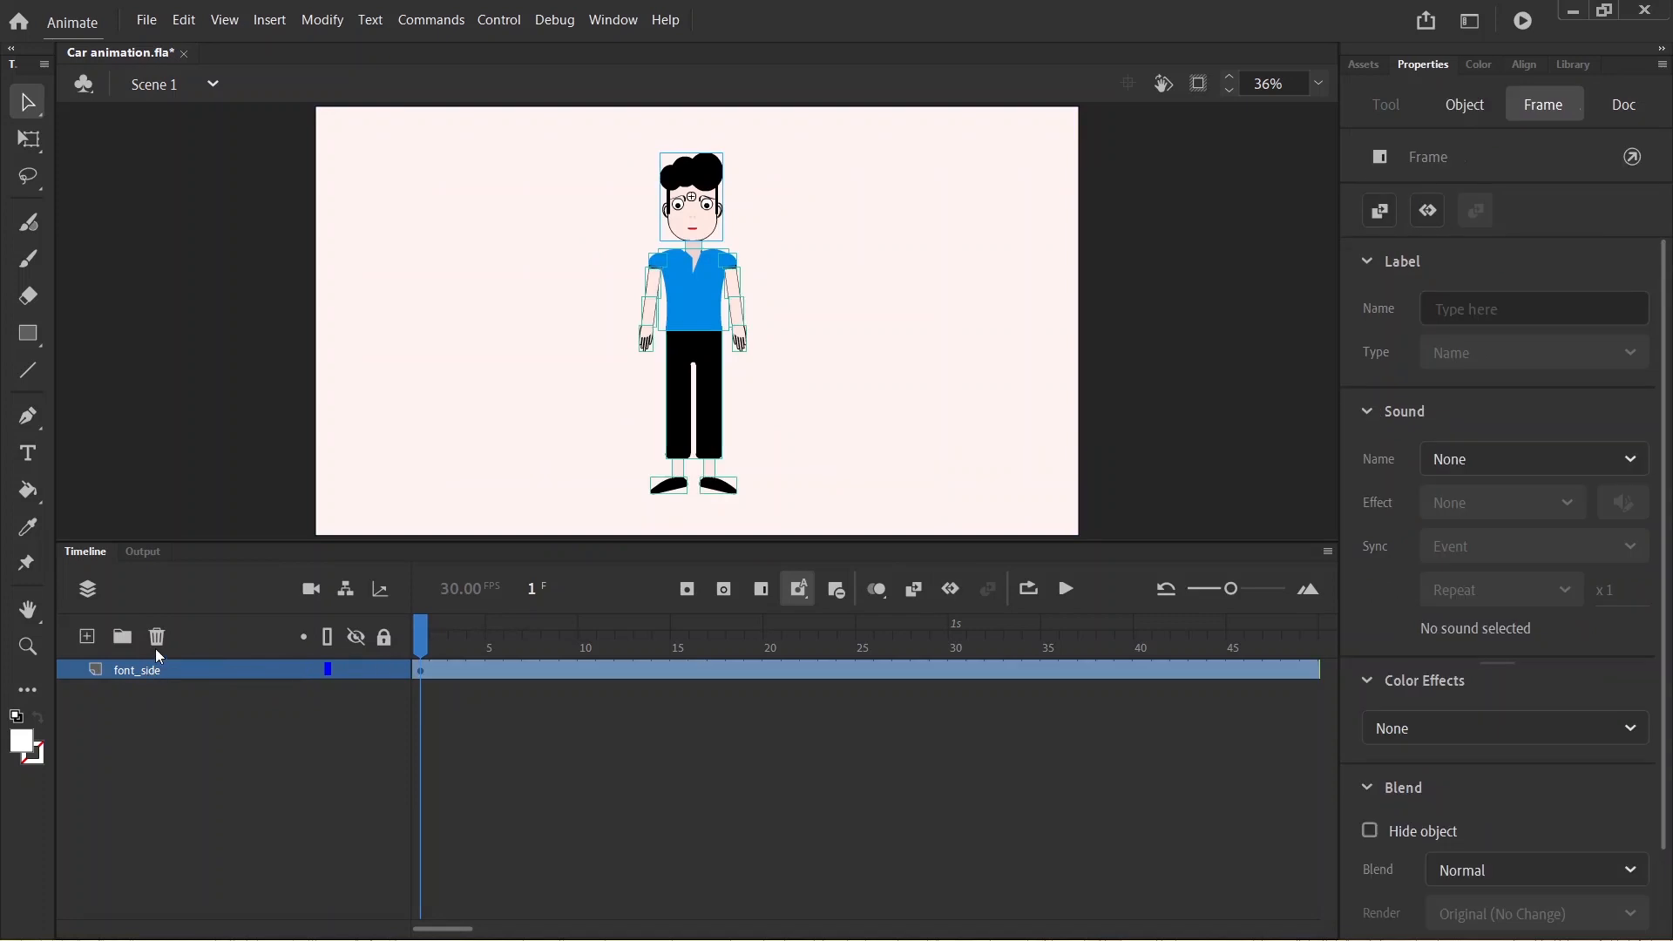
{"action": "left_click", "coordinate": [157, 638]}
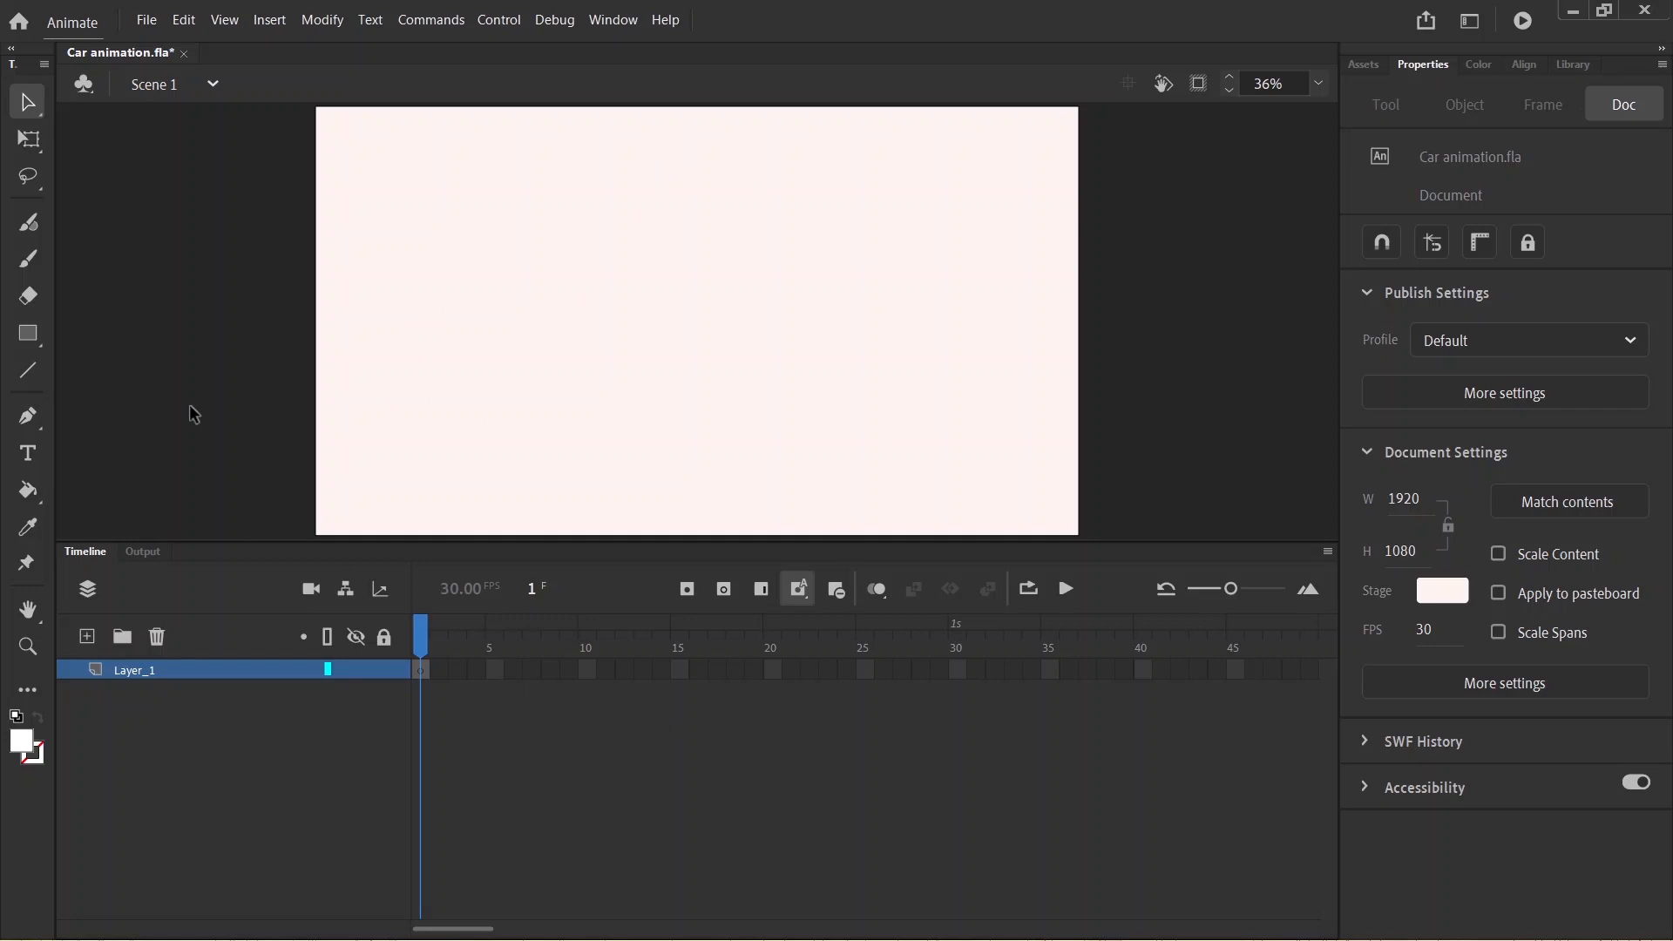
- Choose "2D Character M3 _ svg File _ EkhaneyShop (1).ai" from Downloads for import to the stage
{"action": "left_click", "coordinate": [148, 20]}
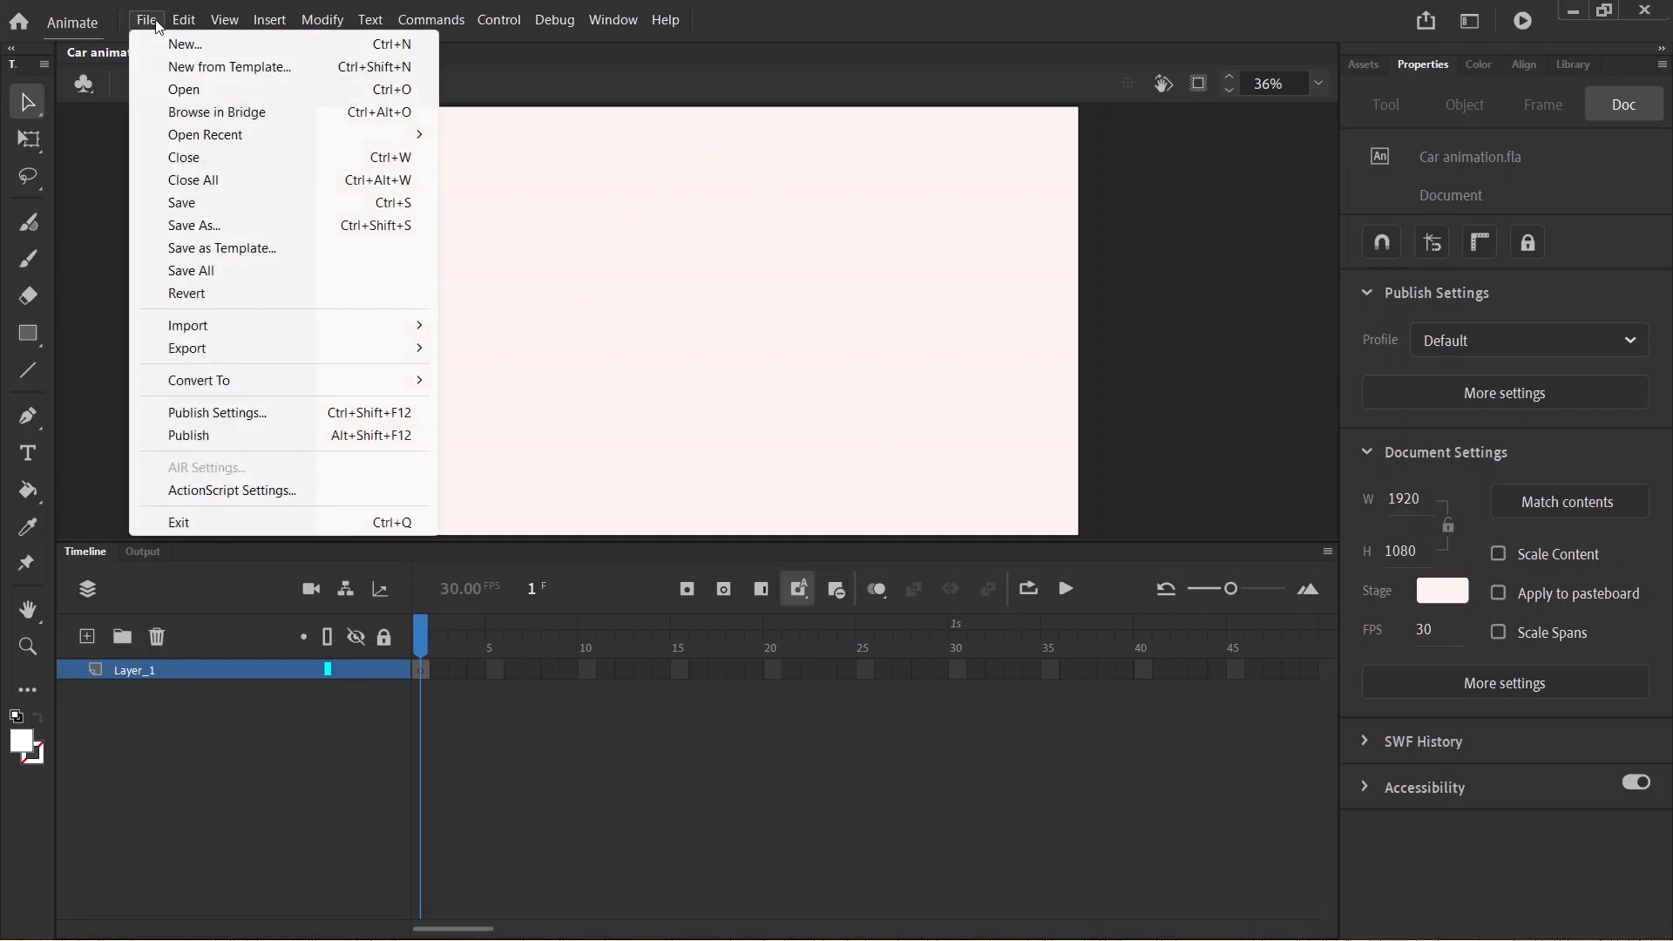
{"action": "mouse_move", "coordinate": [359, 325]}
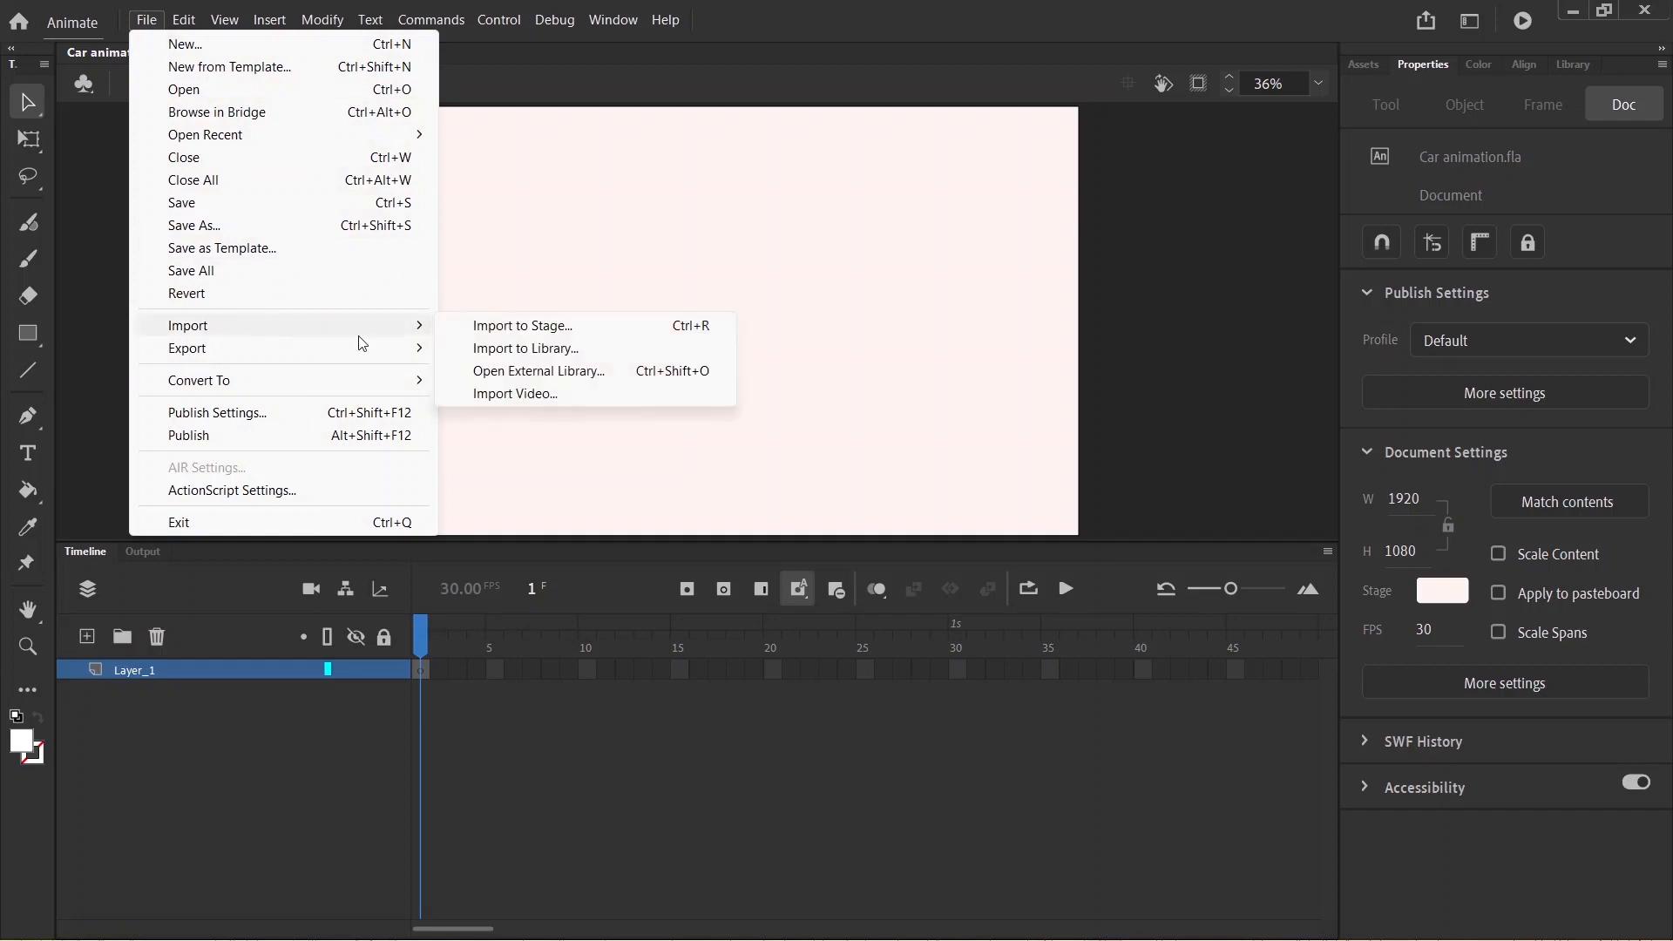
{"action": "left_click", "coordinate": [523, 325]}
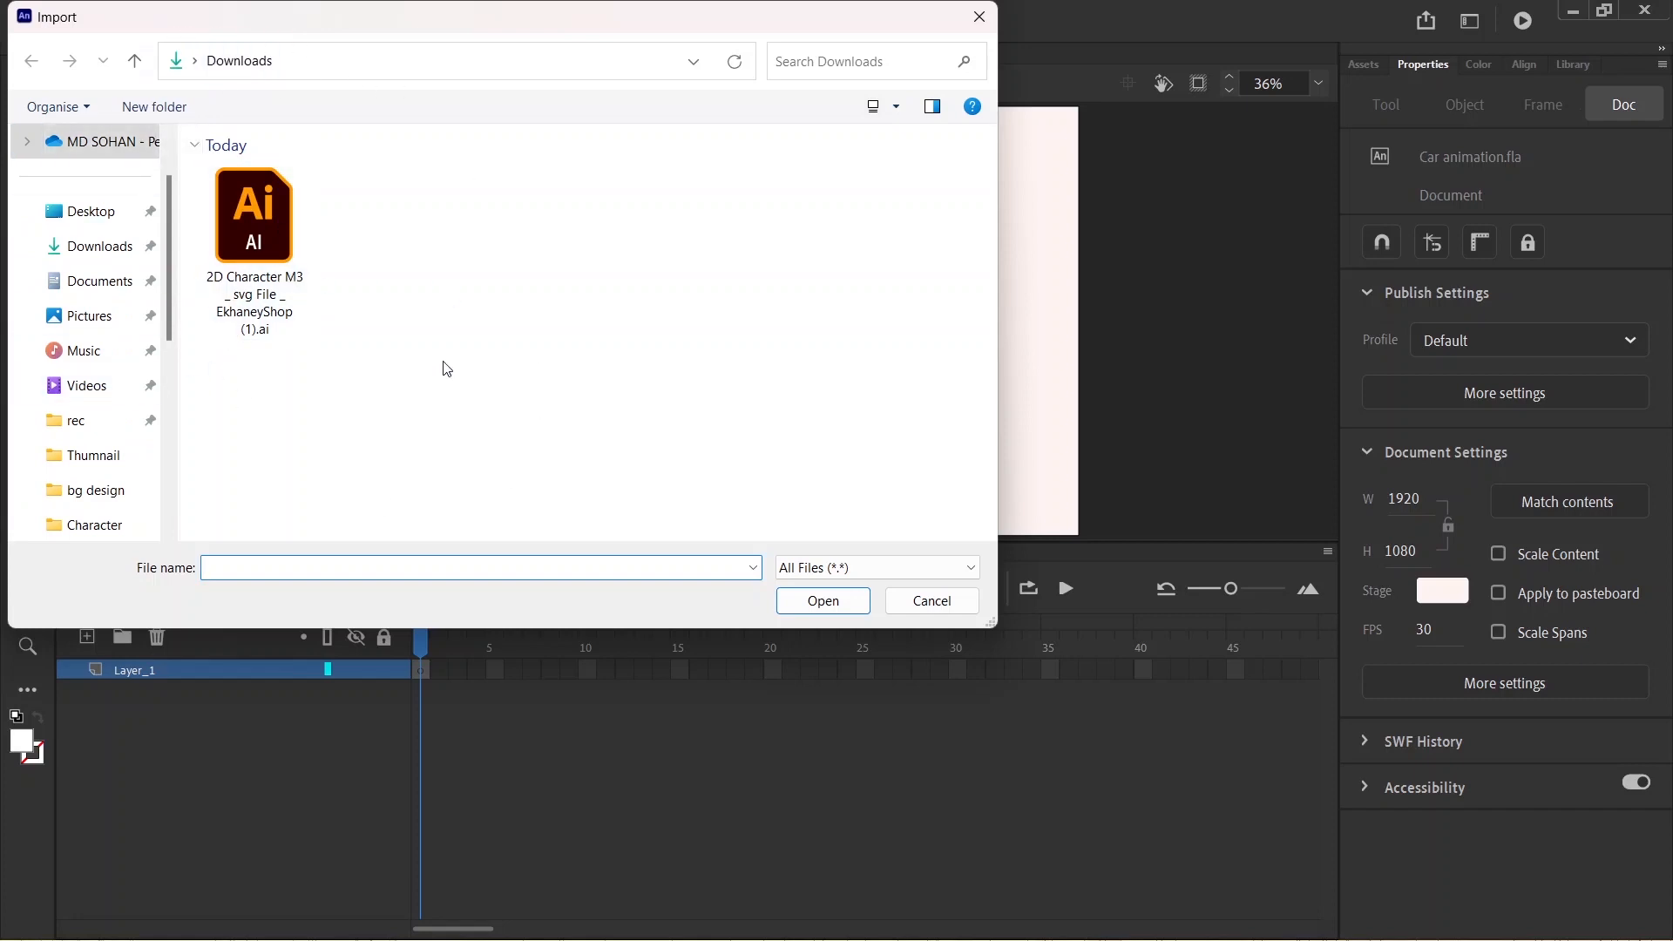
{"action": "left_click", "coordinate": [100, 252]}
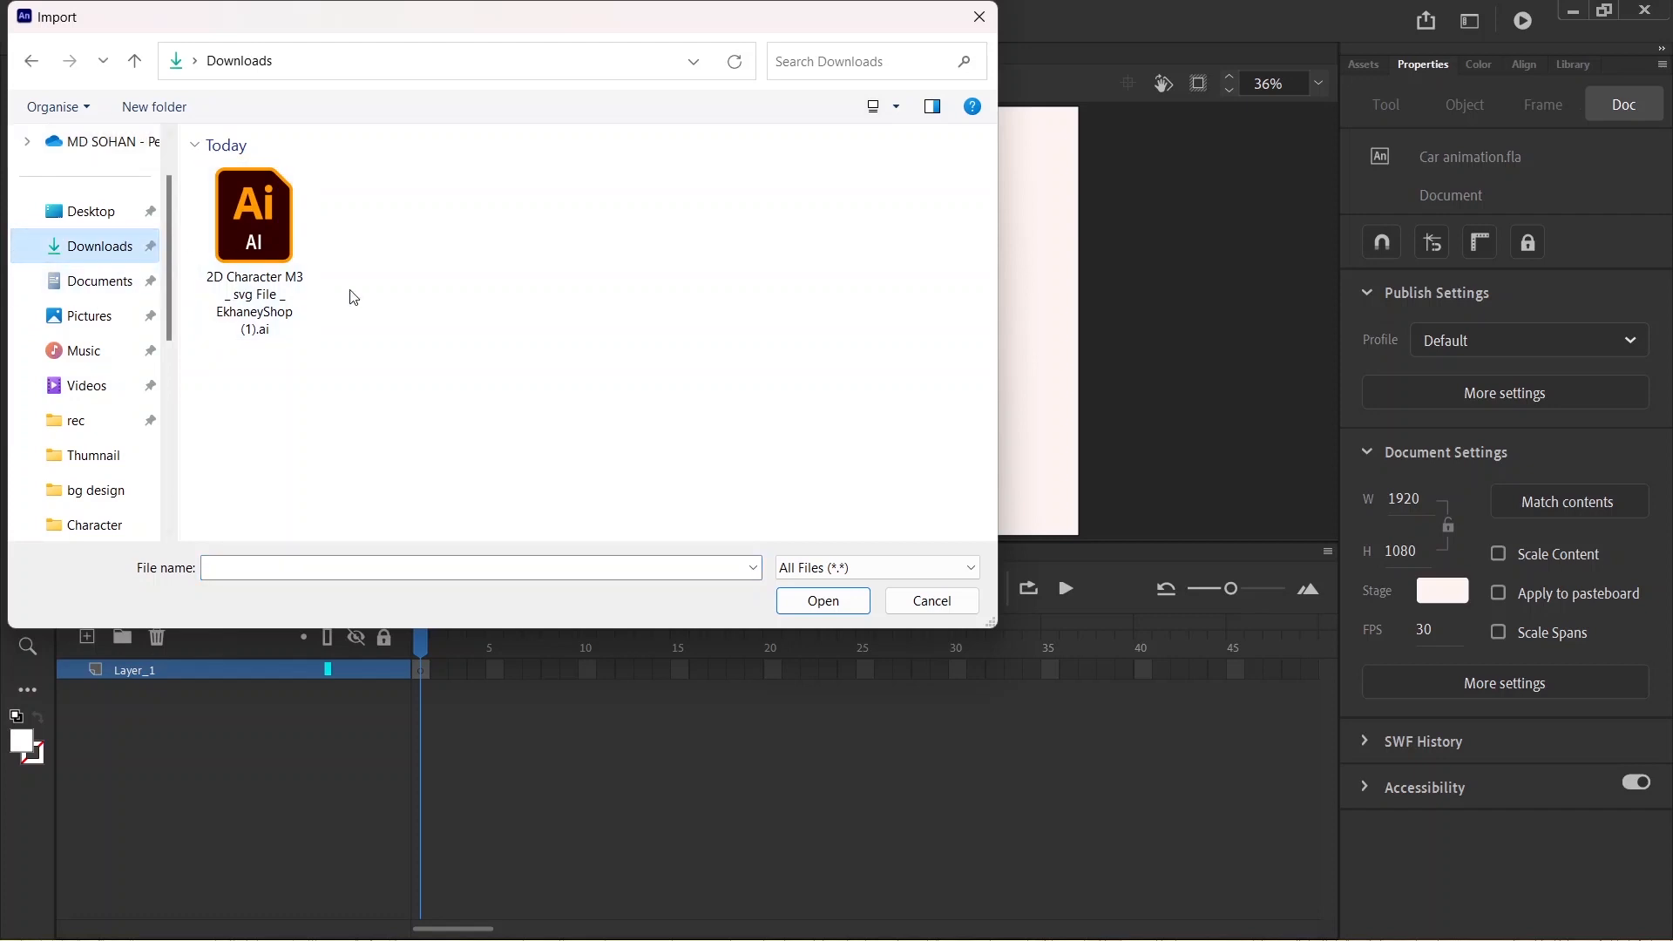
{"action": "left_click", "coordinate": [264, 265]}
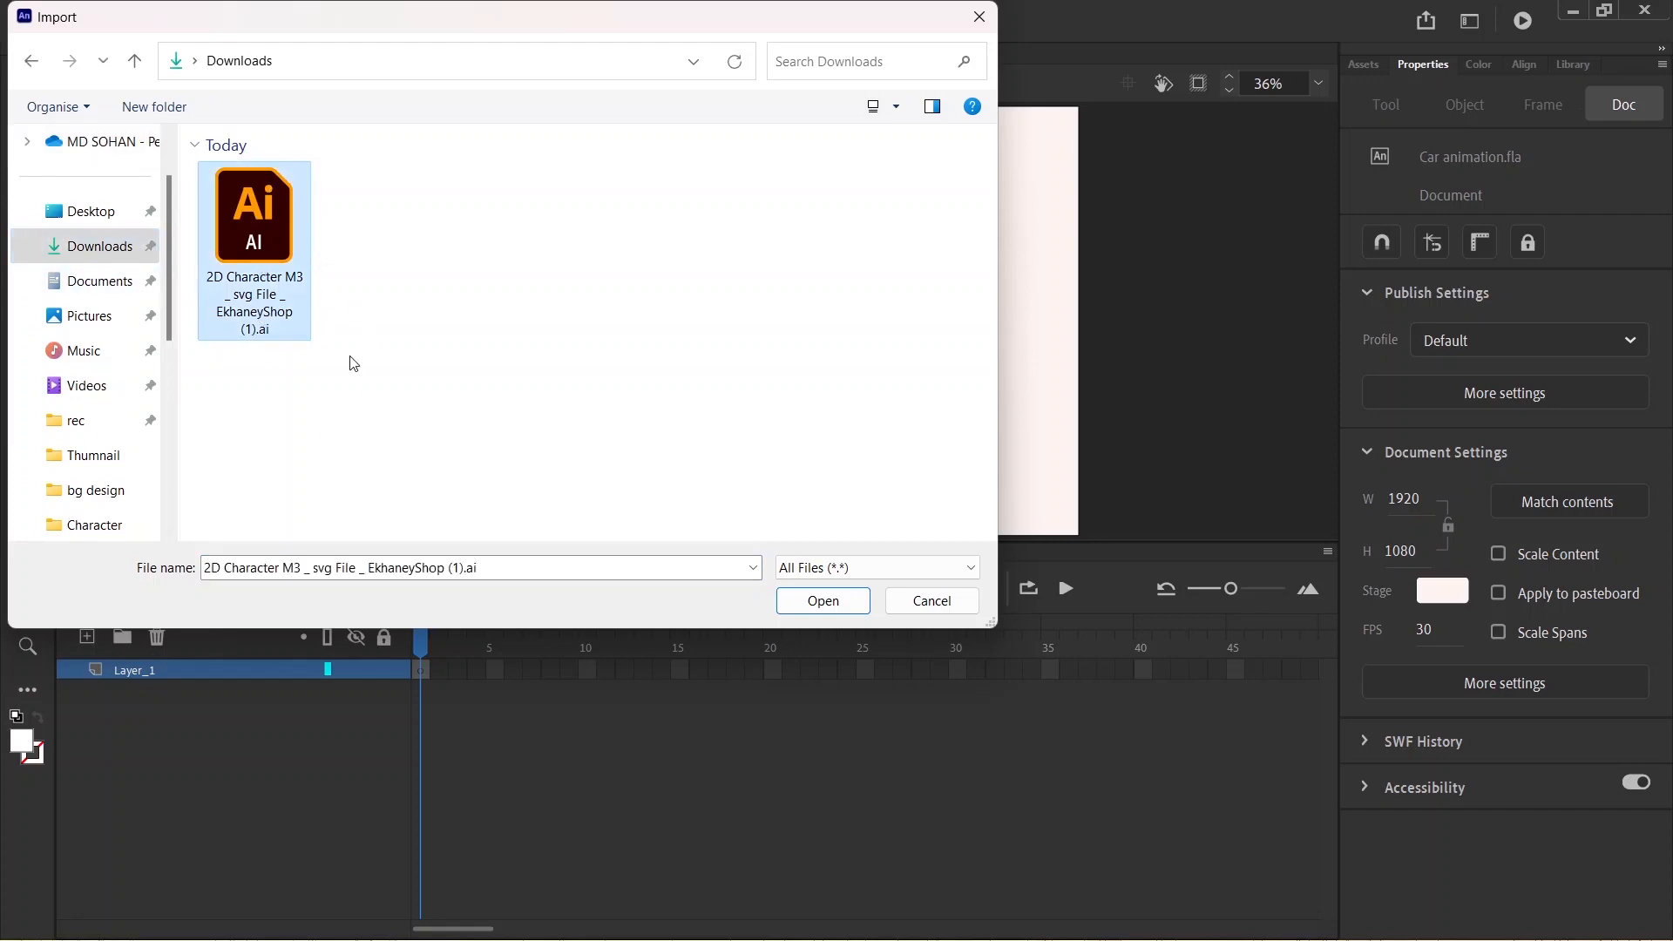
{"action": "left_click", "coordinate": [837, 603]}
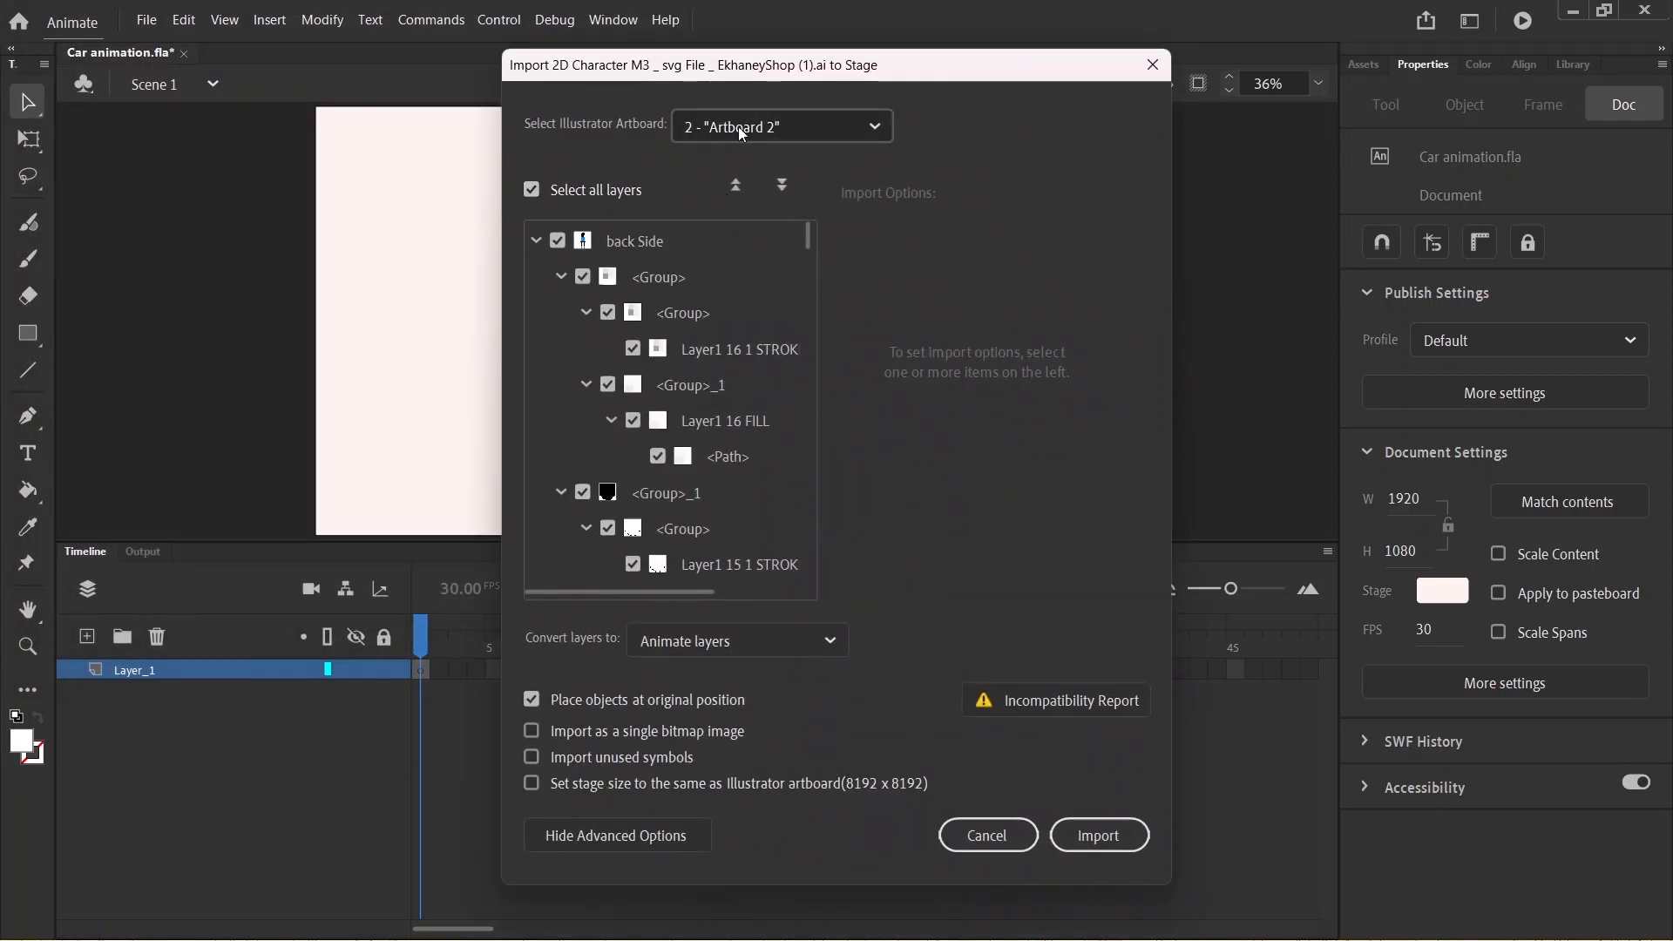
- Set the Illustrator artboard to 1 - "Artboard 1" and import the character artwork
{"action": "left_click", "coordinate": [740, 128]}
{"action": "left_click", "coordinate": [782, 165]}
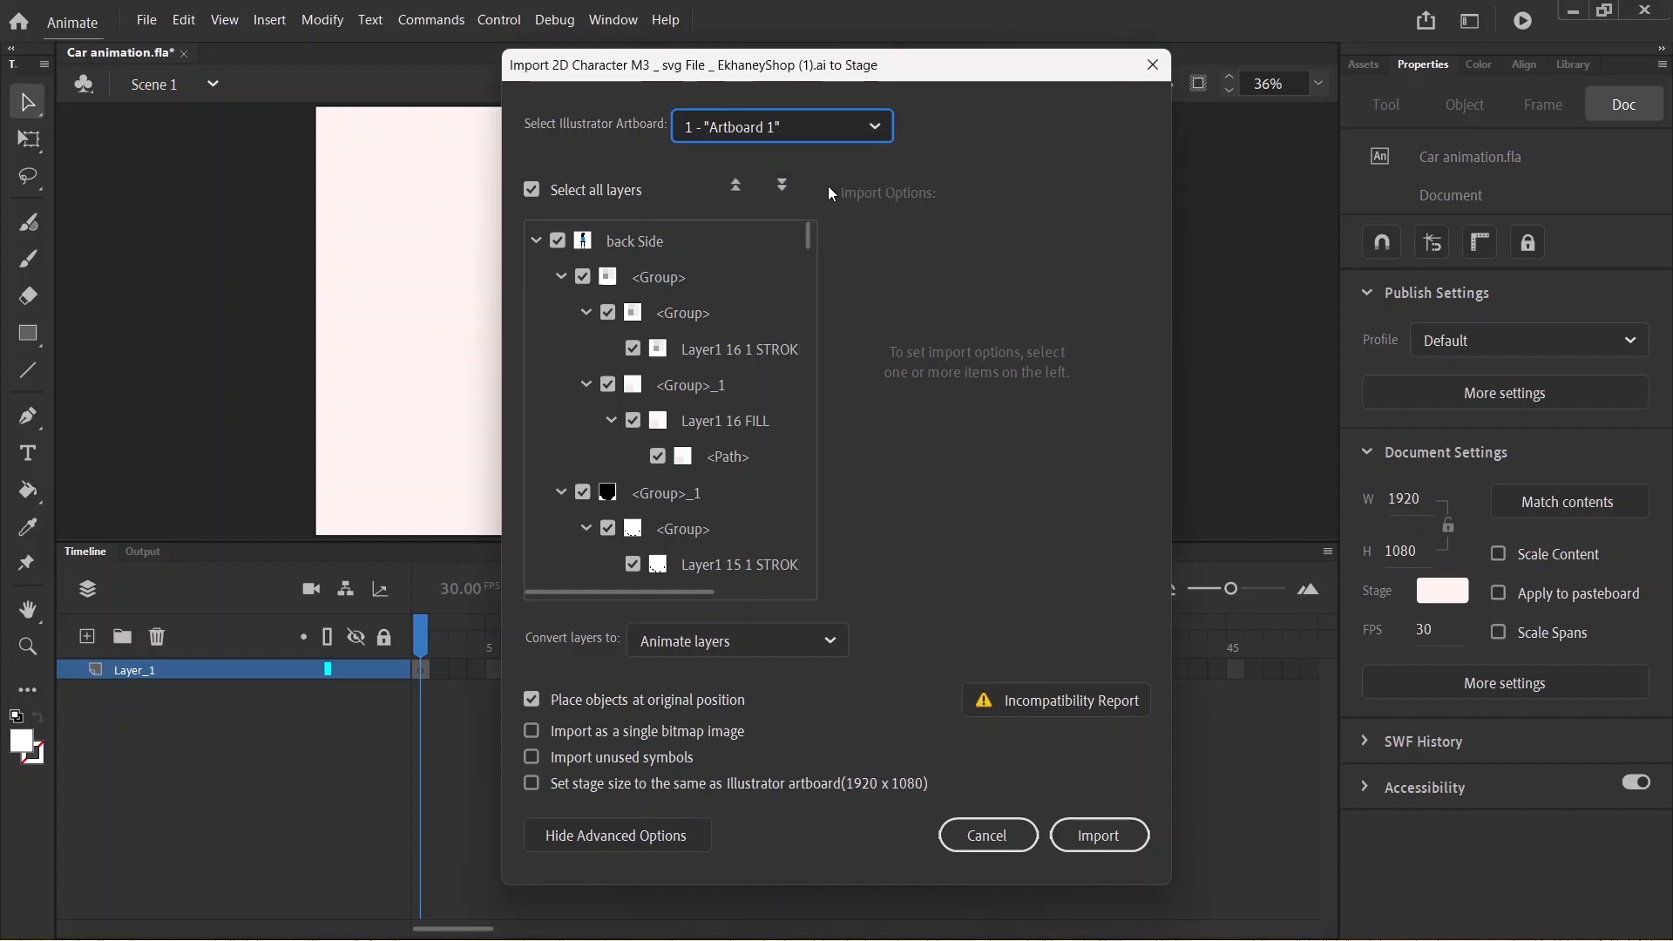
{"action": "left_click", "coordinate": [1100, 836]}
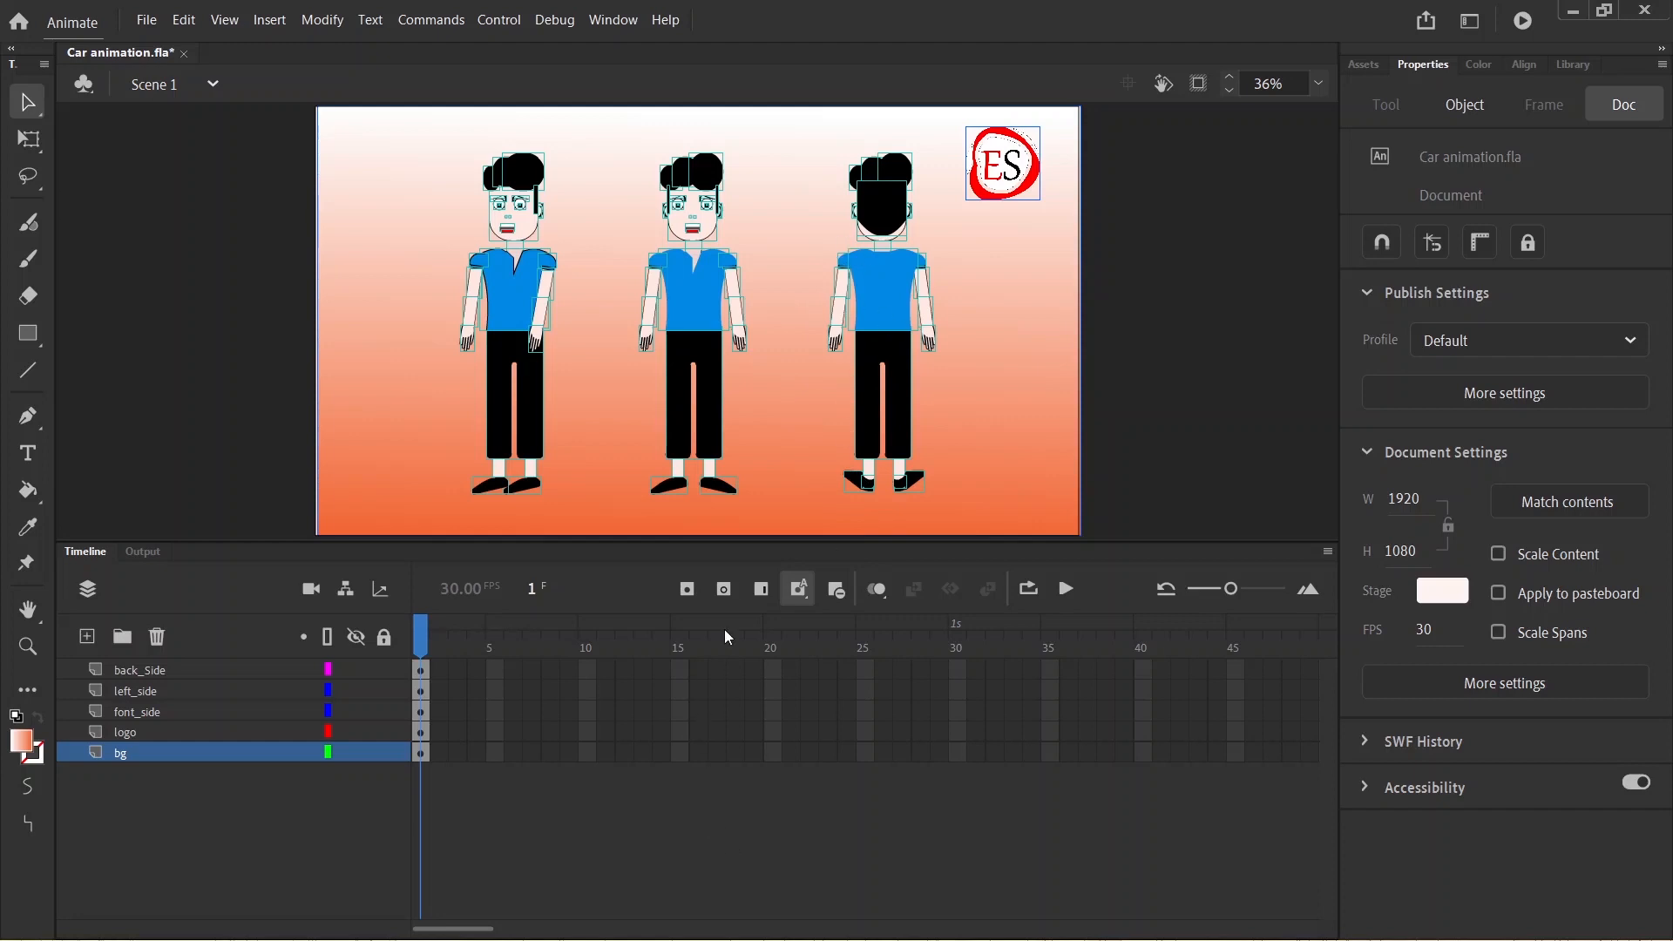
- Delete the bg, logo, back_Side and left_side layers, leaving only the front-facing character's font_side layer
{"action": "left_click", "coordinate": [127, 760]}
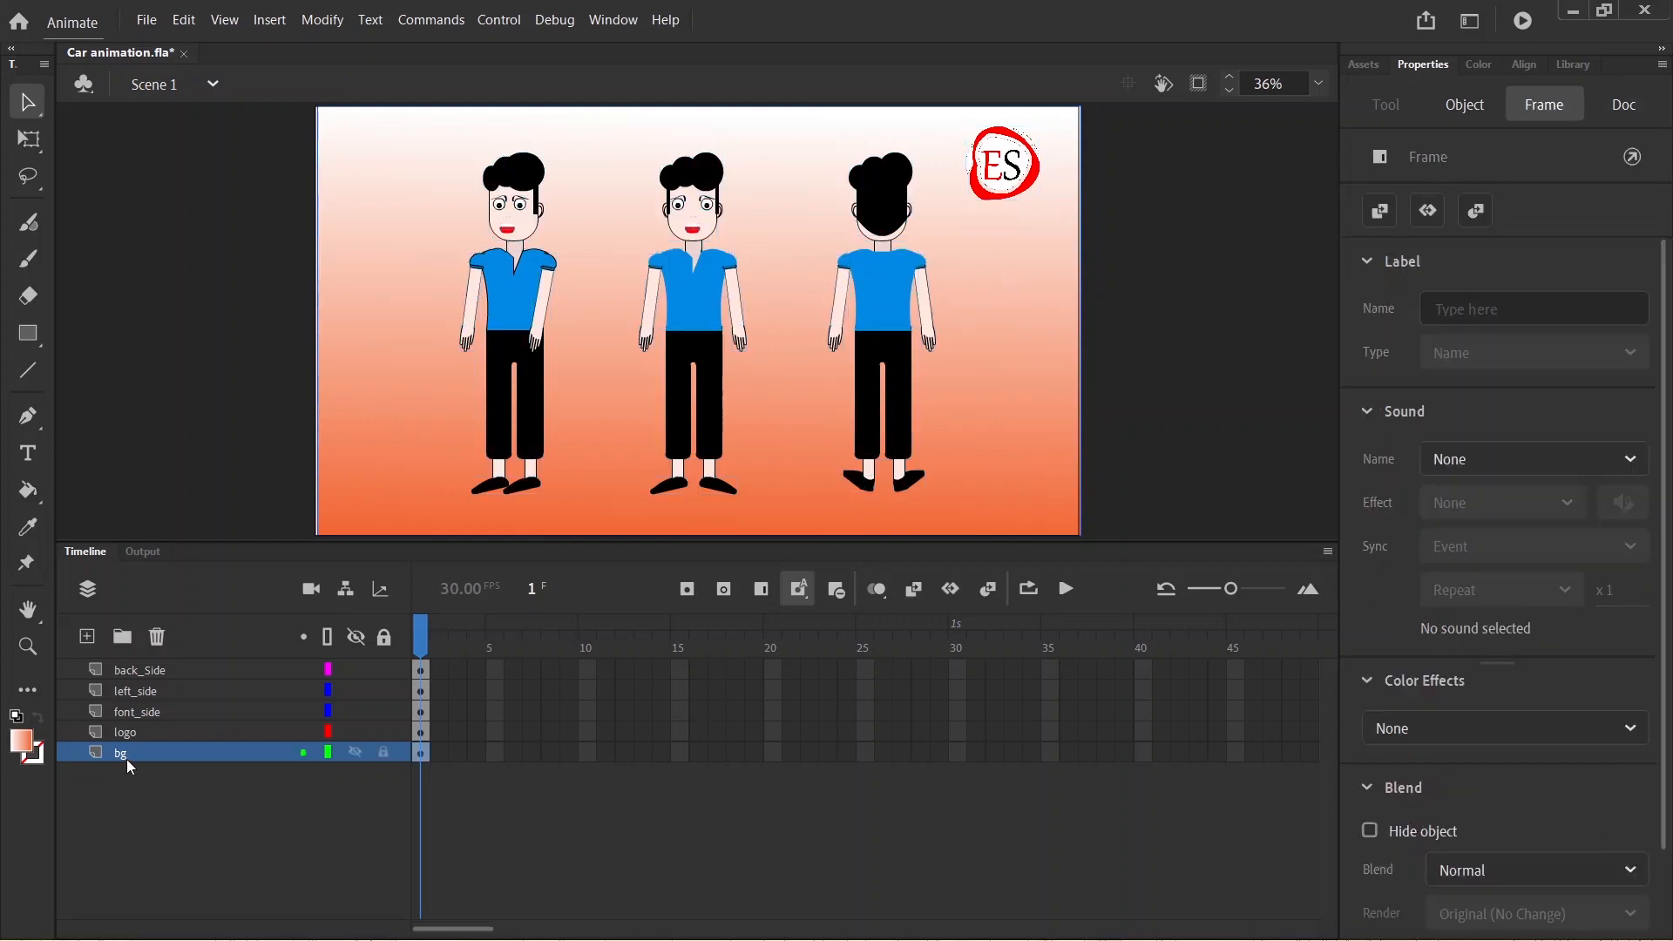
{"action": "left_click", "coordinate": [158, 637]}
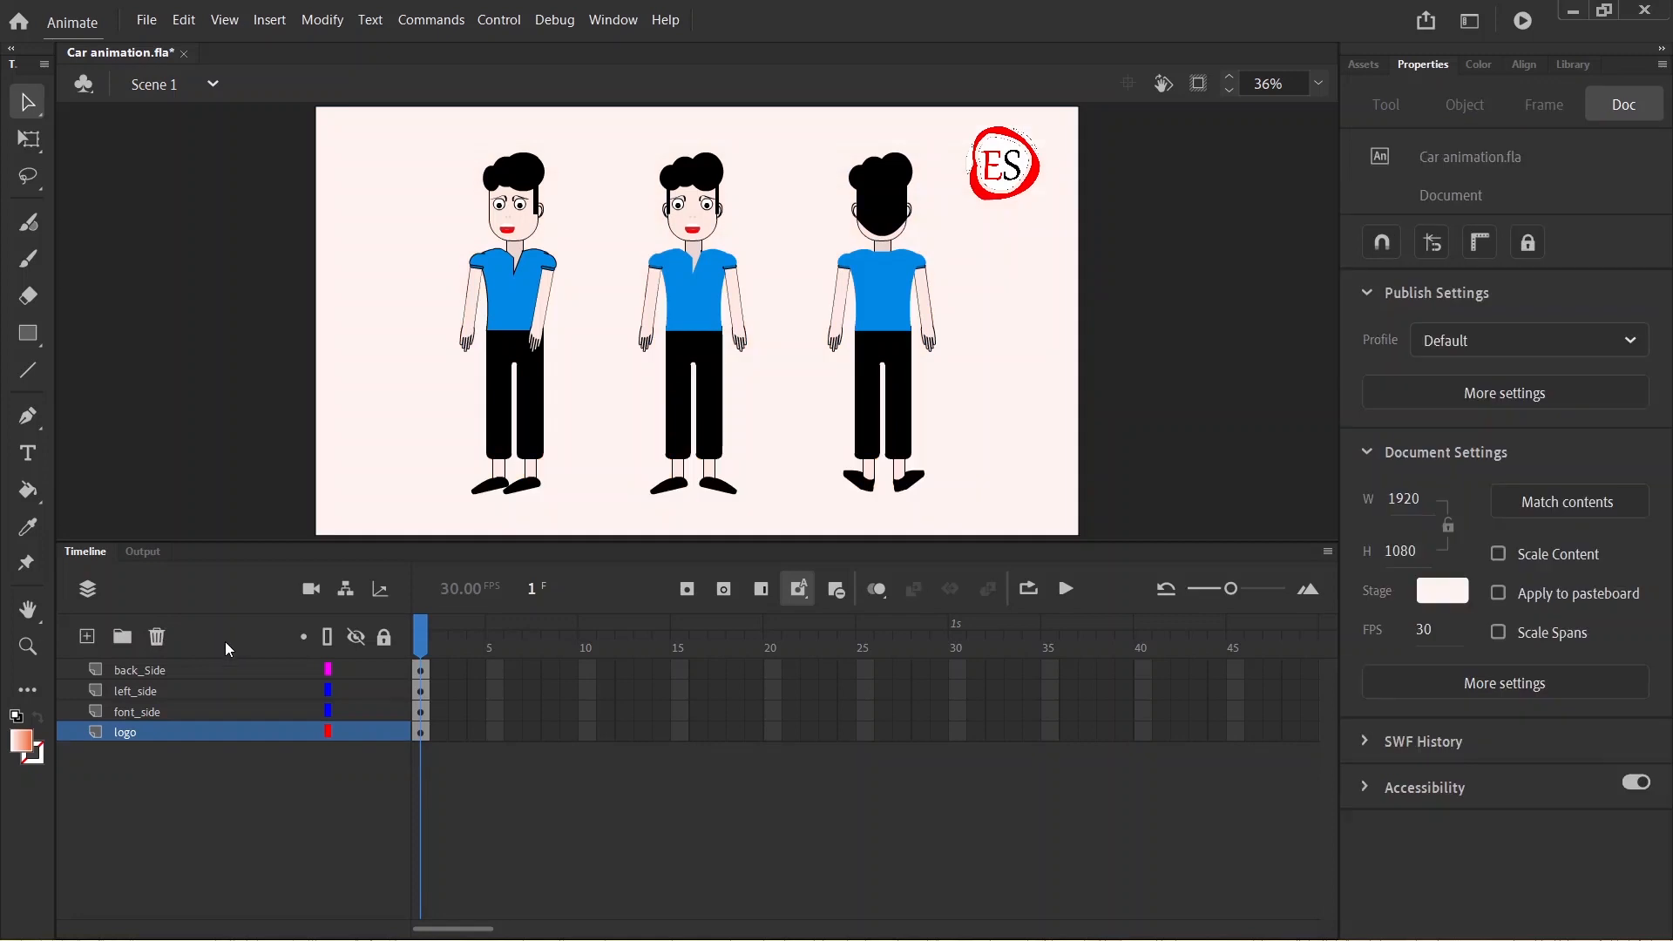
{"action": "left_click", "coordinate": [164, 637]}
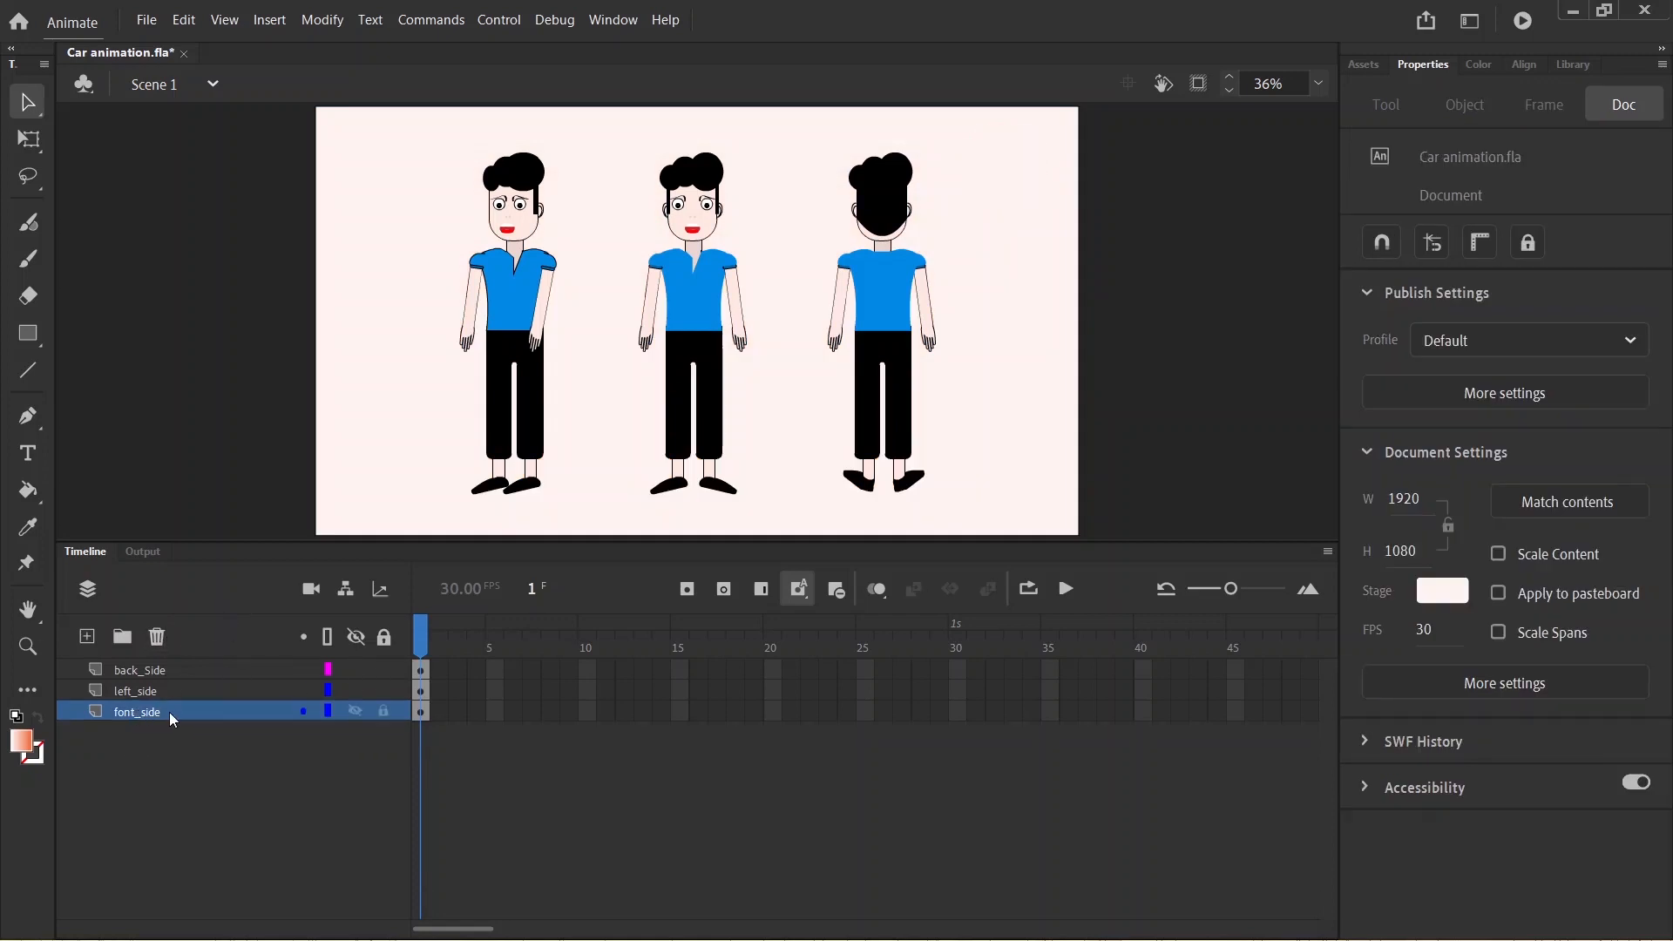
{"action": "left_click", "coordinate": [144, 670]}
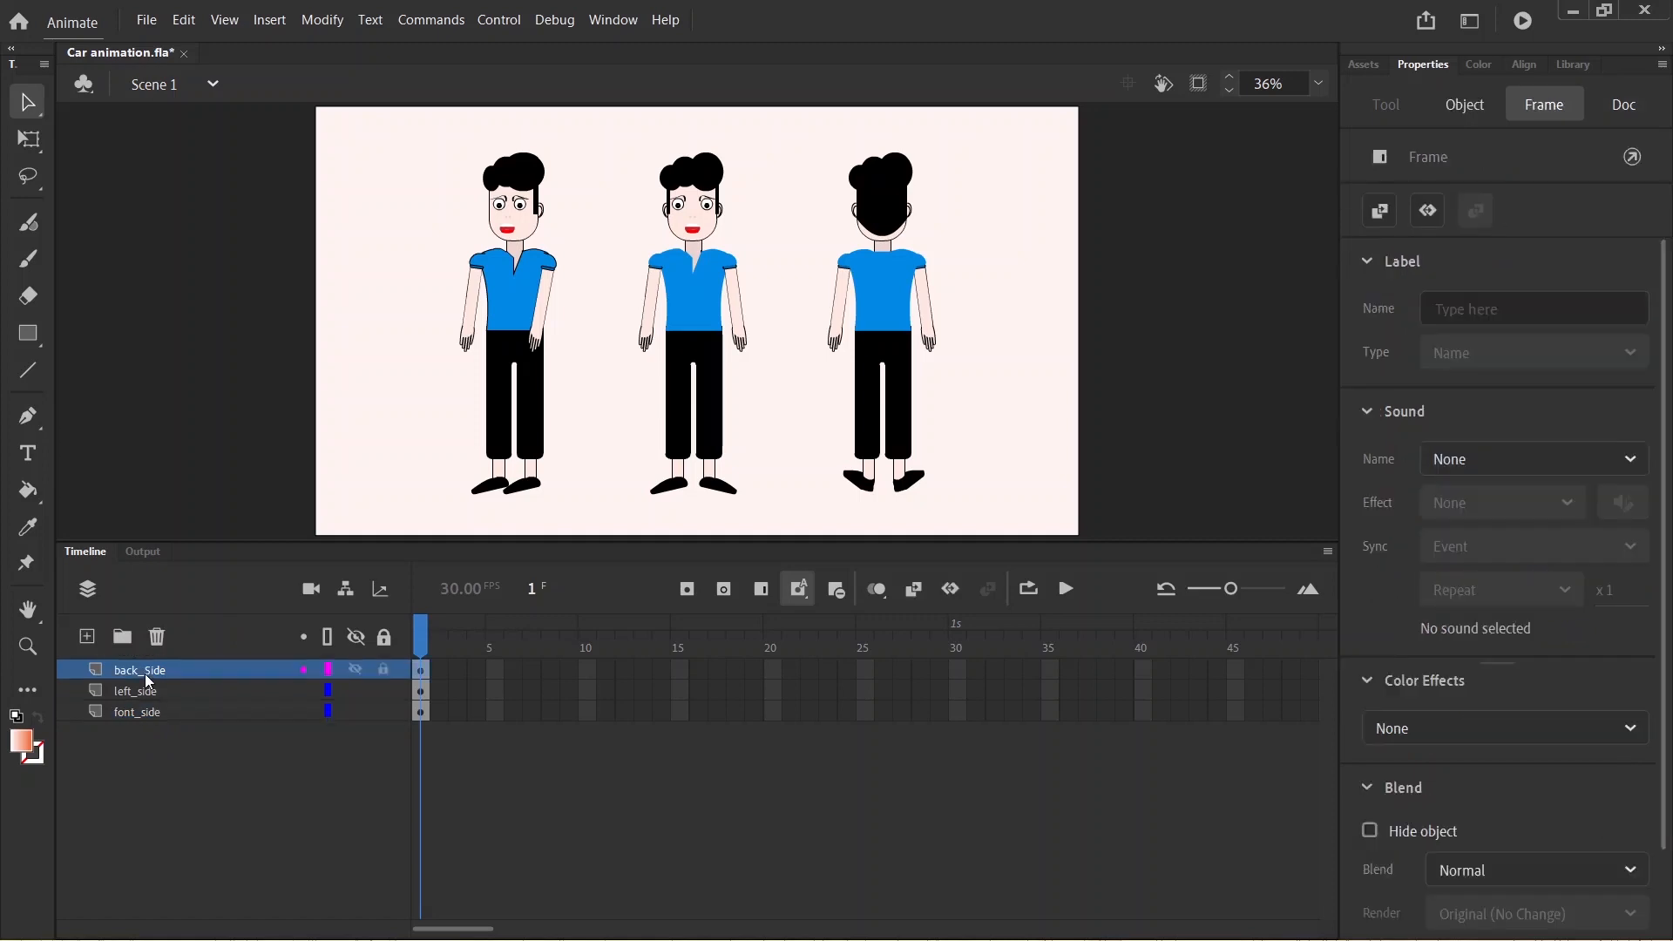
{"action": "key", "text": "Delete"}
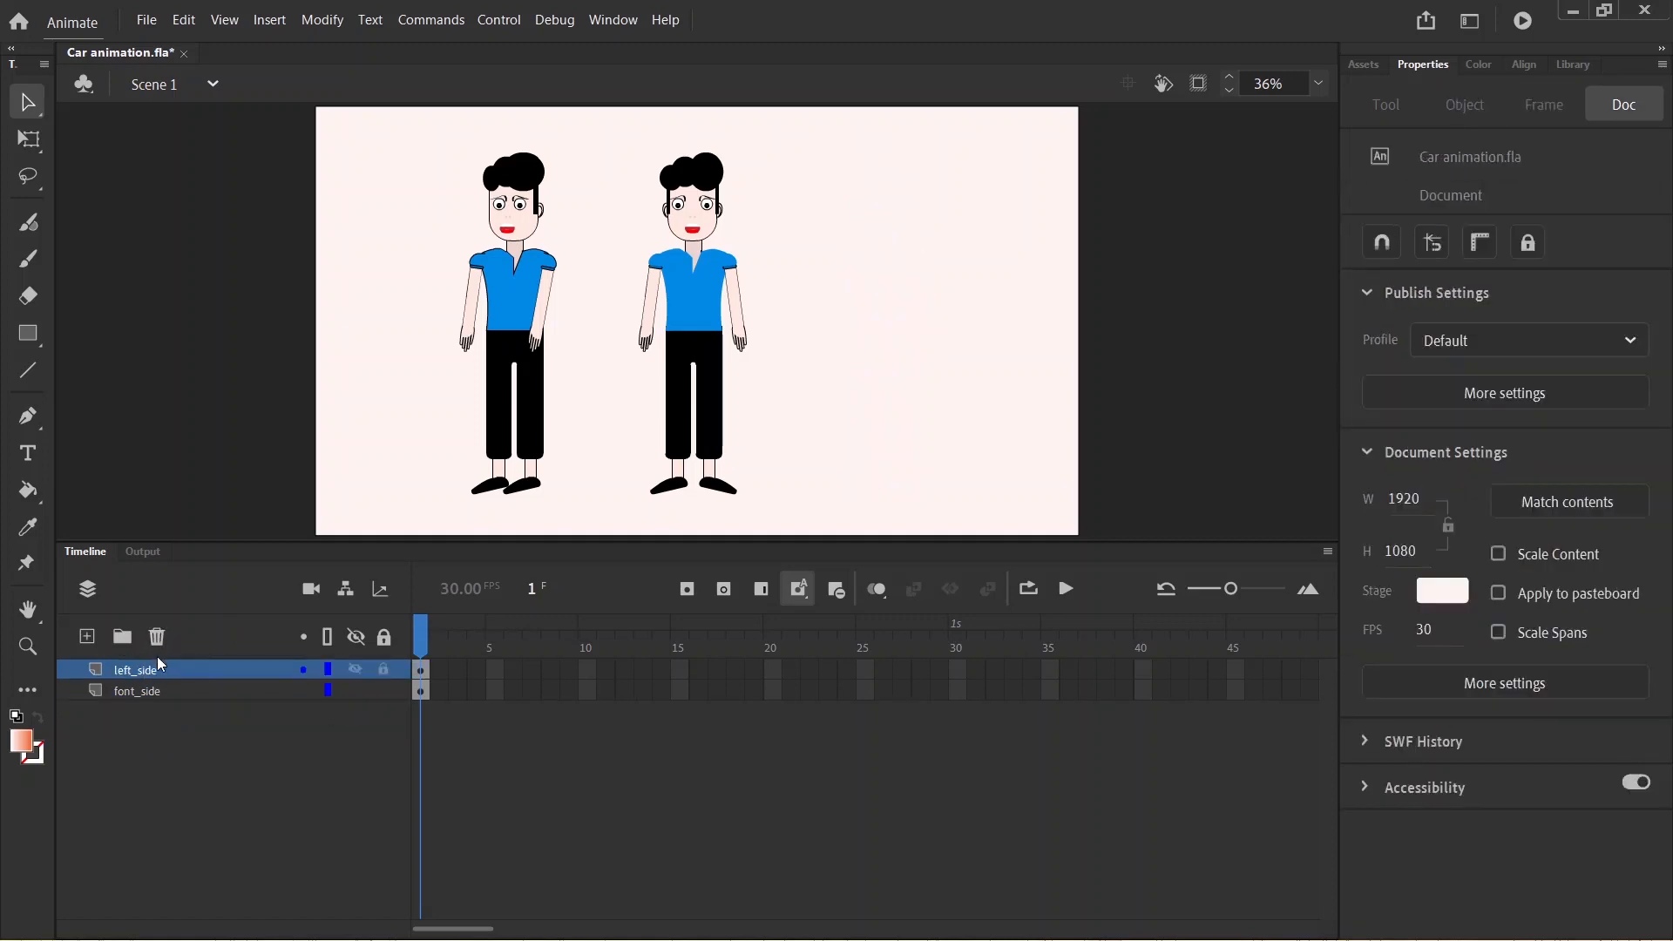
{"action": "left_click", "coordinate": [157, 638]}
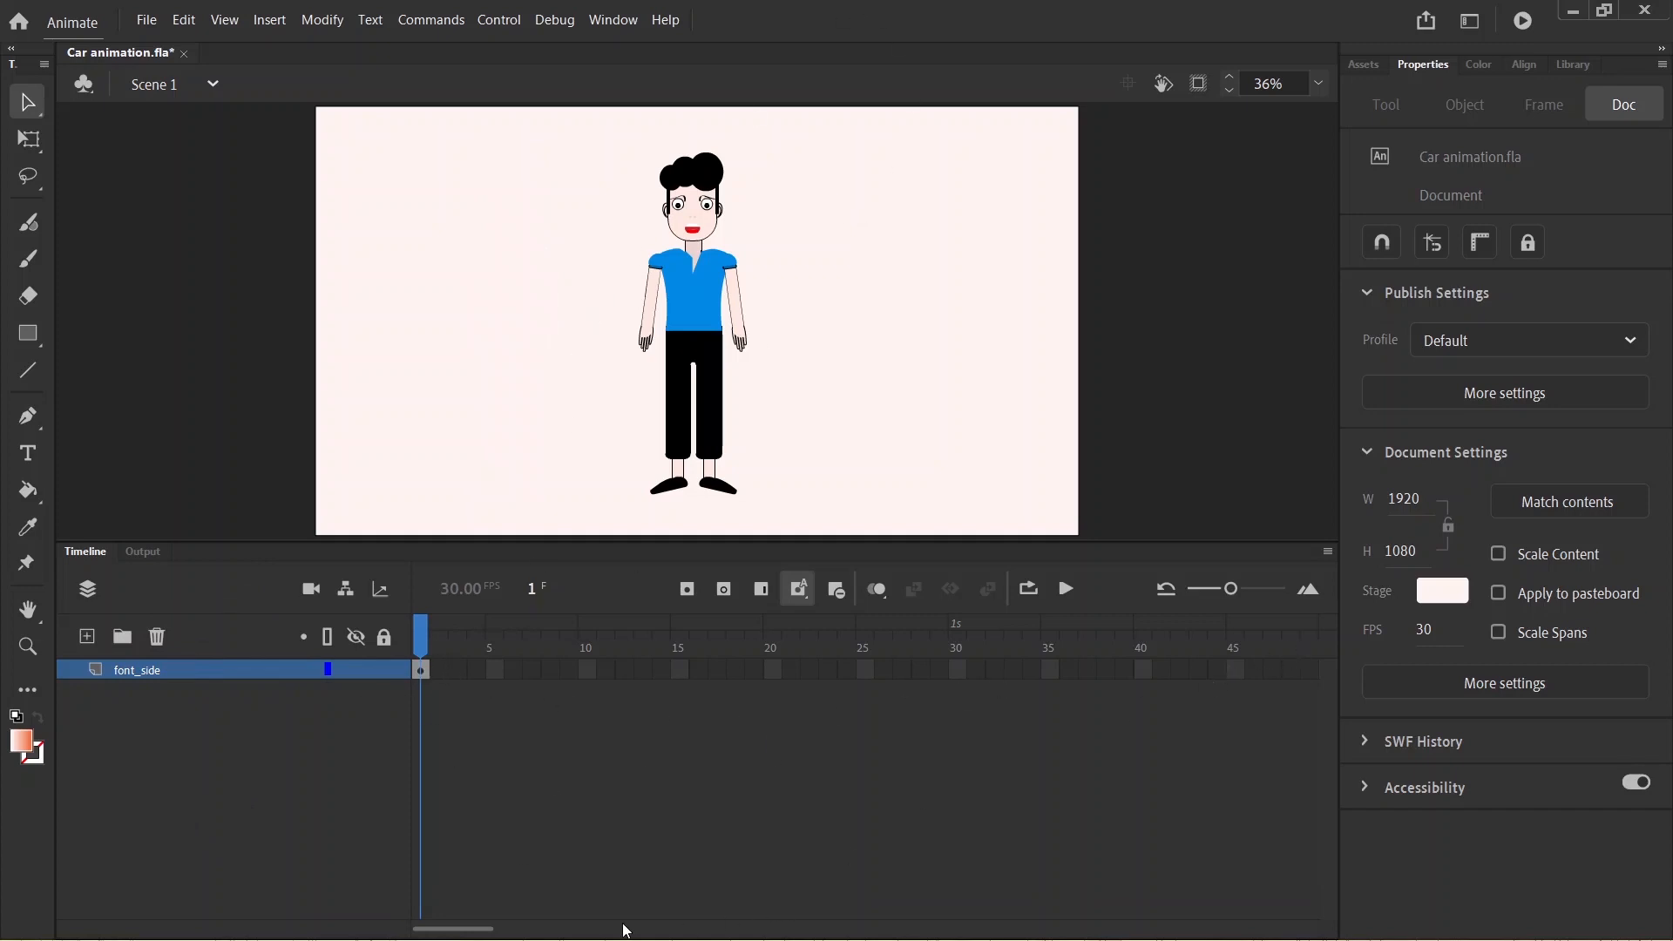
- Extend the font_side layer by inserting a frame at frame 120 and return the playhead to frame 1
{"action": "left_click_drag", "start_coordinate": [484, 934], "coordinate": [640, 936]}
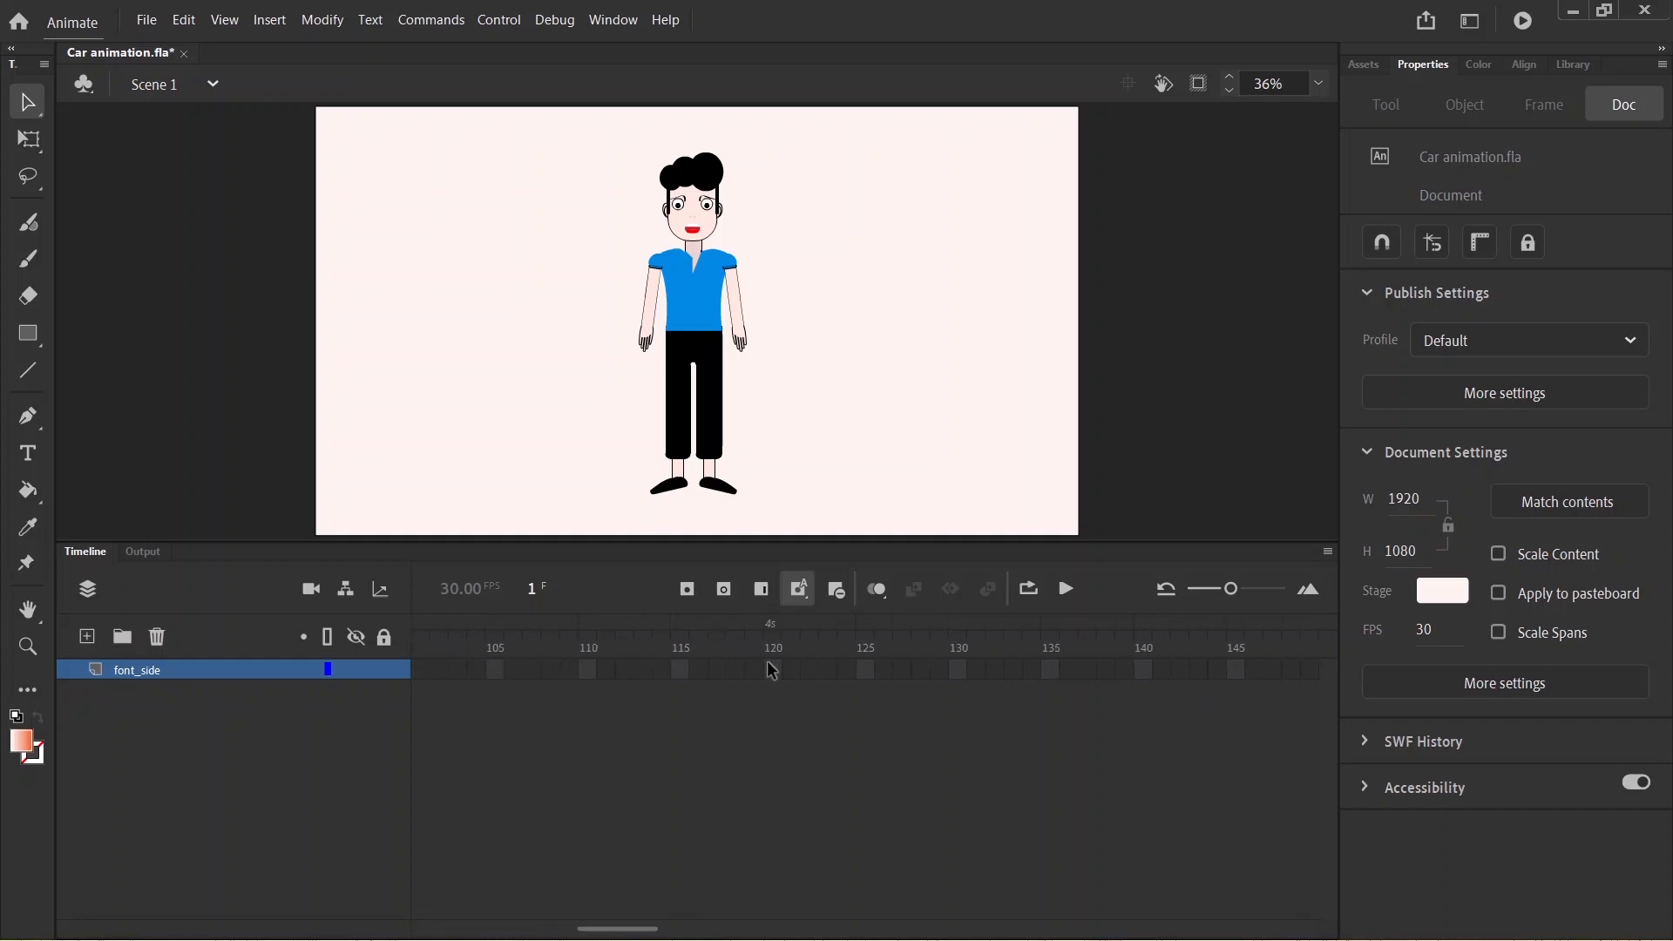
{"action": "left_click", "coordinate": [775, 670]}
{"action": "right_click", "coordinate": [779, 675]}
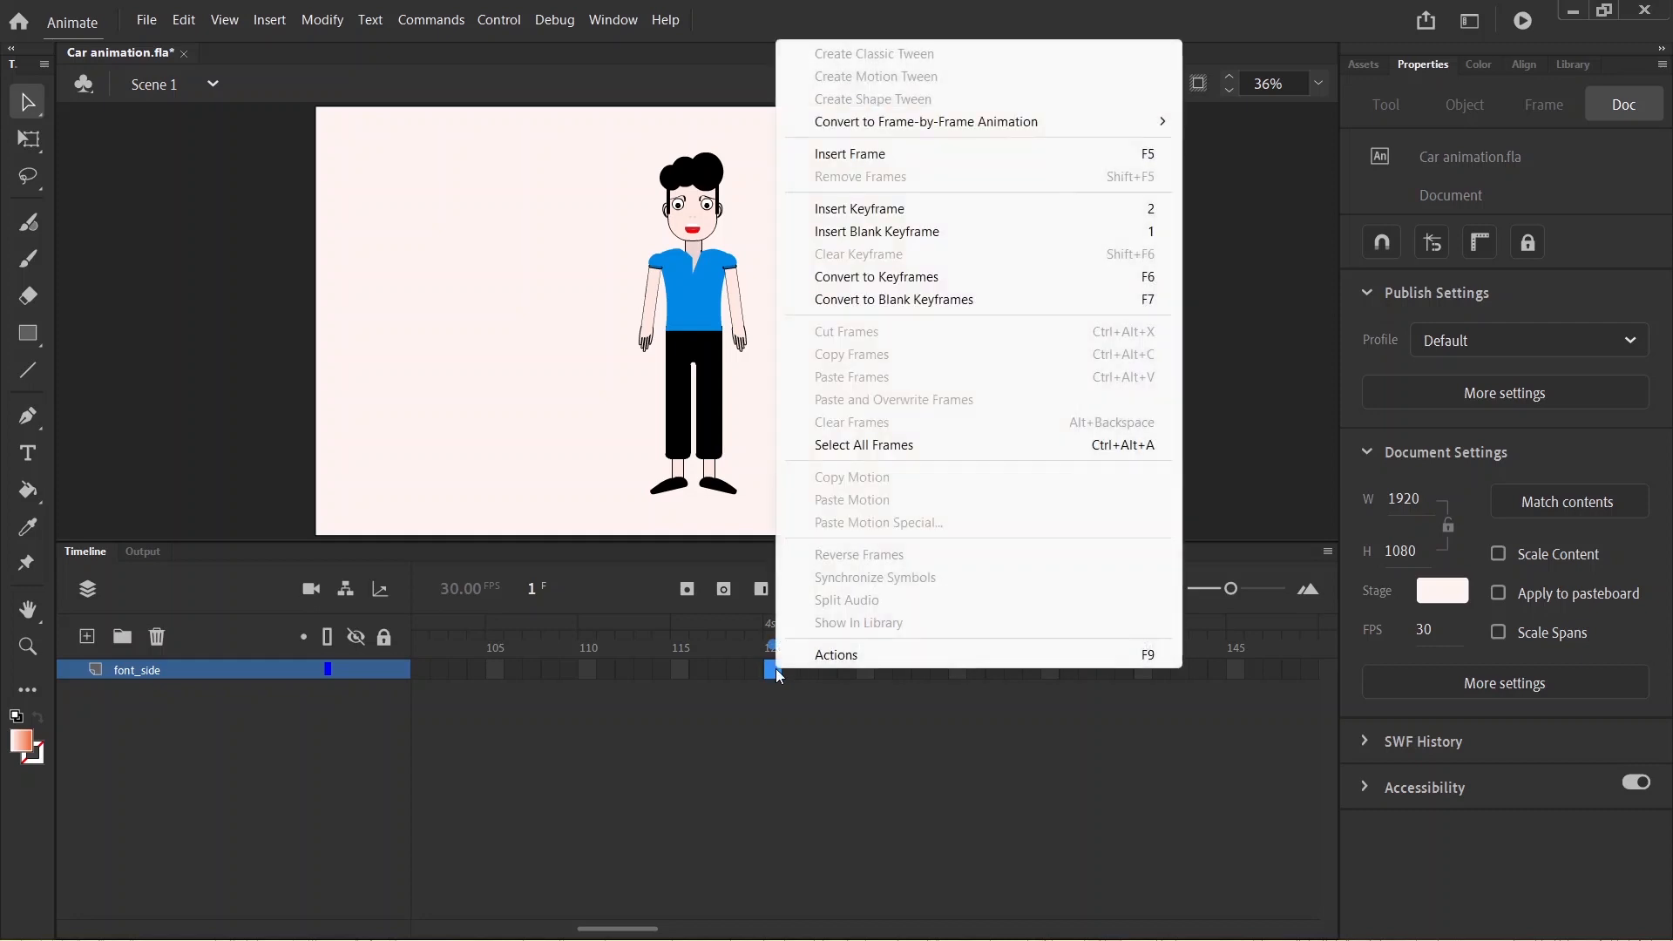
{"action": "left_click", "coordinate": [837, 160]}
{"action": "left_click_drag", "start_coordinate": [778, 650], "coordinate": [10, 664]}
- Select the character's white teeth, dark red mouth and red lip shapes and group them together
{"action": "scroll", "coordinate": [734, 248], "scroll_direction": "up", "scroll_amount": 2, "text": "ctrl"}
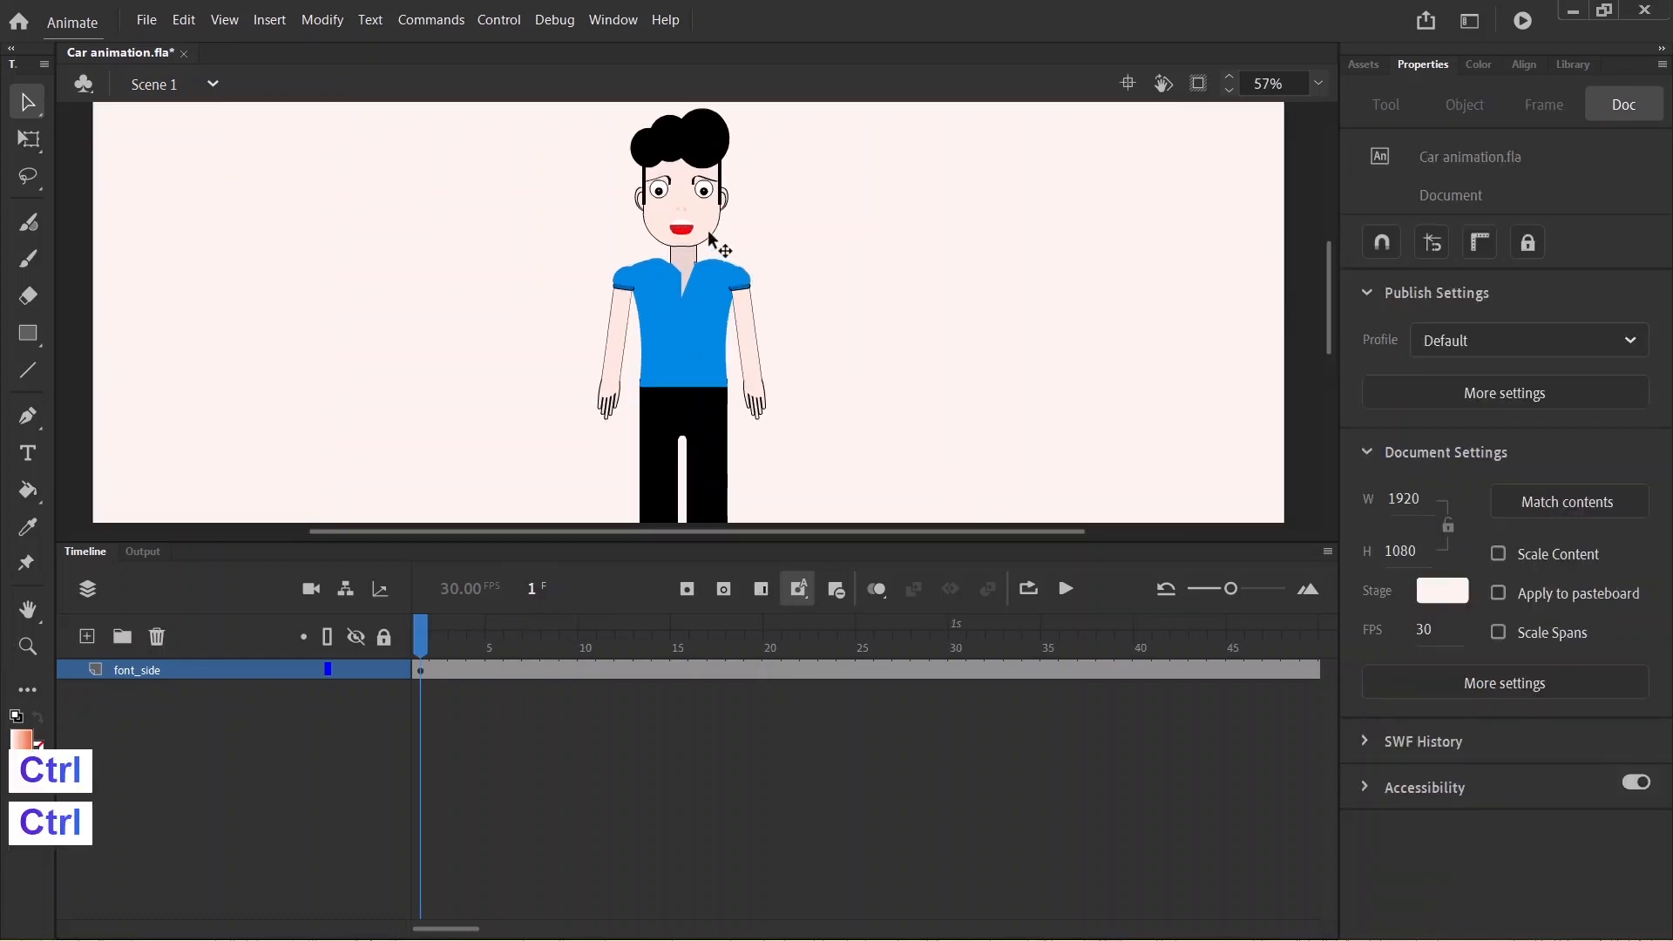
{"action": "scroll", "coordinate": [639, 222], "scroll_direction": "up", "scroll_amount": 2, "text": "ctrl"}
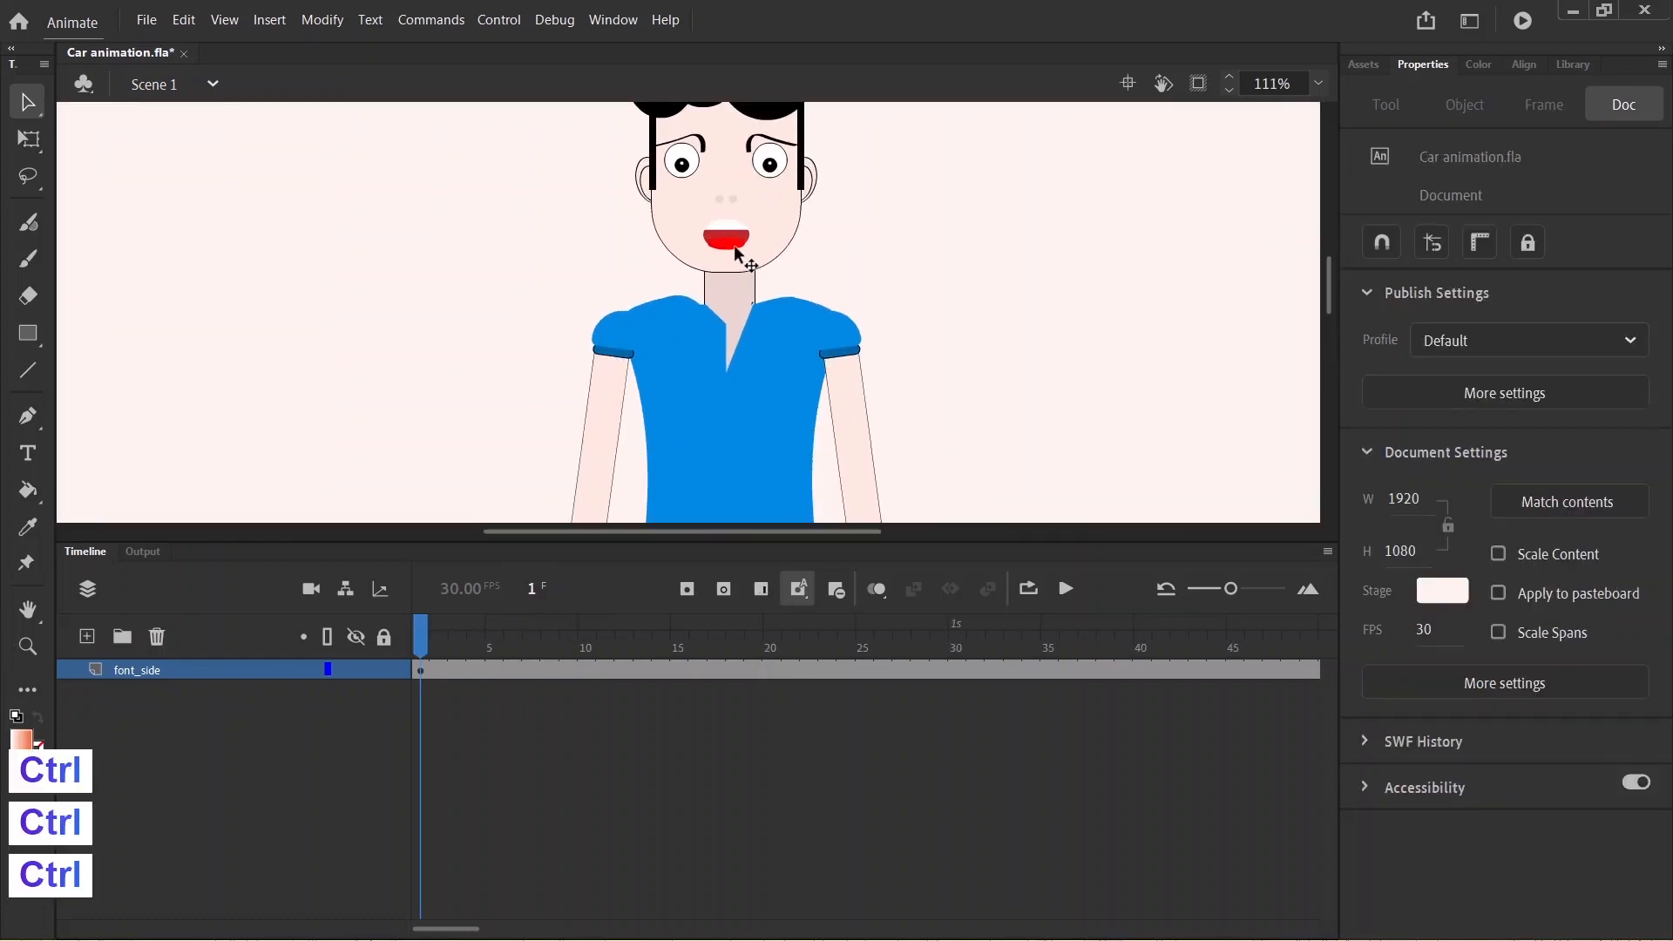
{"action": "left_click", "coordinate": [737, 248], "text": "ctrl"}
{"action": "scroll", "coordinate": [763, 230], "scroll_direction": "up", "scroll_amount": 4, "text": "ctrl"}
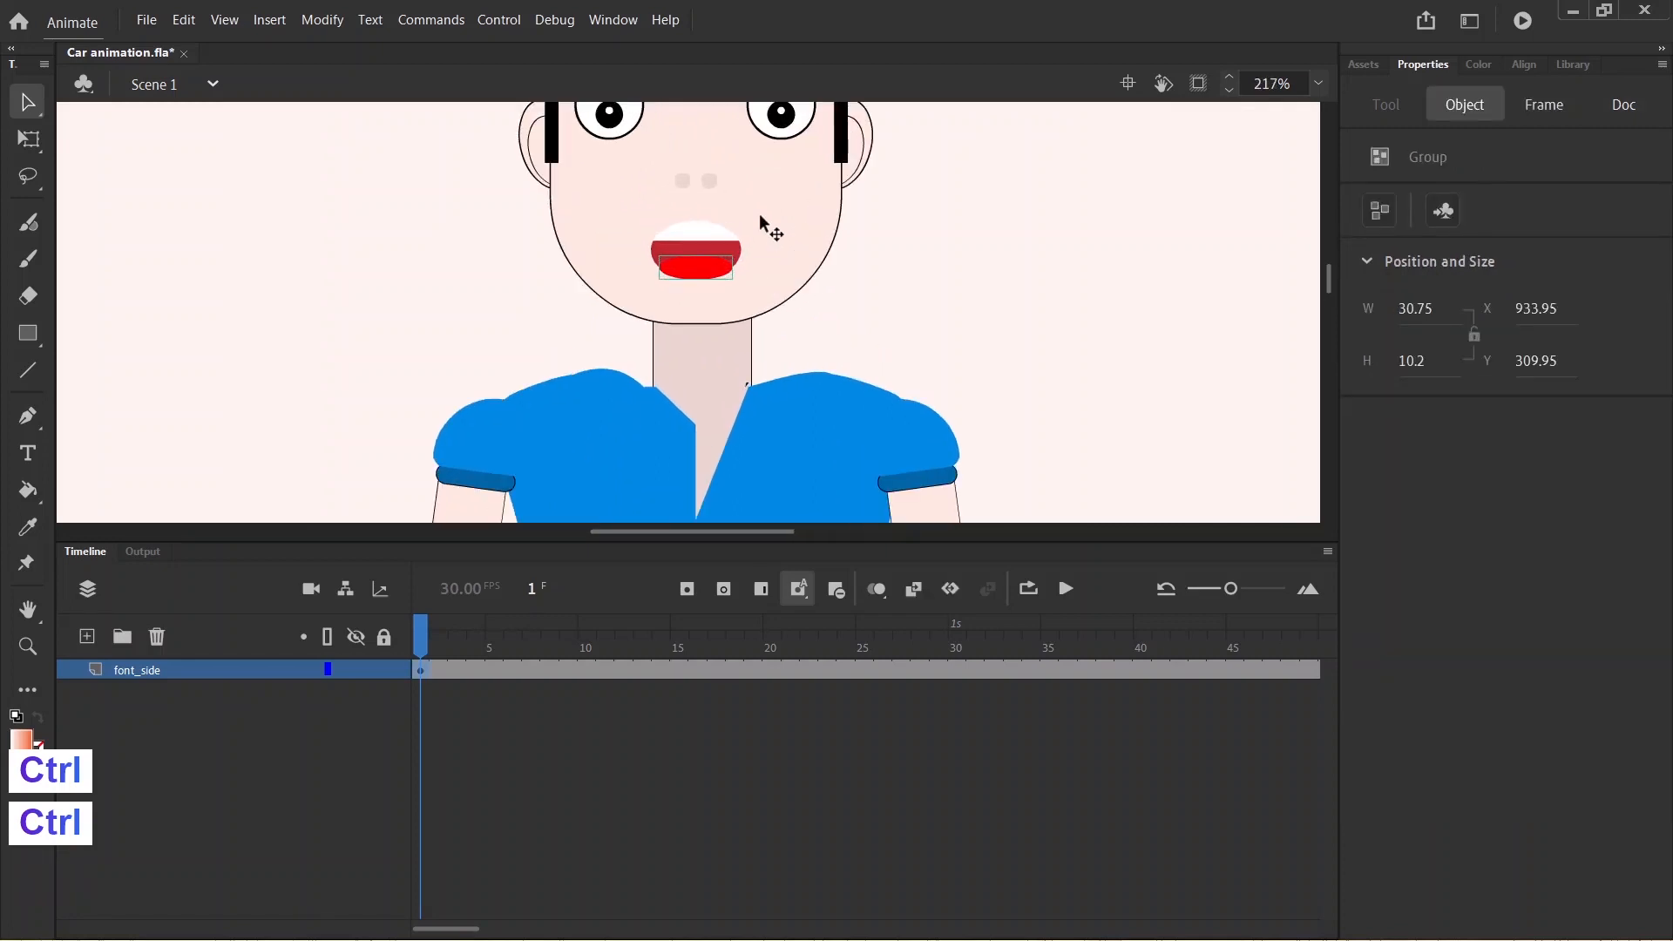
{"action": "left_click", "coordinate": [701, 242], "text": "ctrl"}
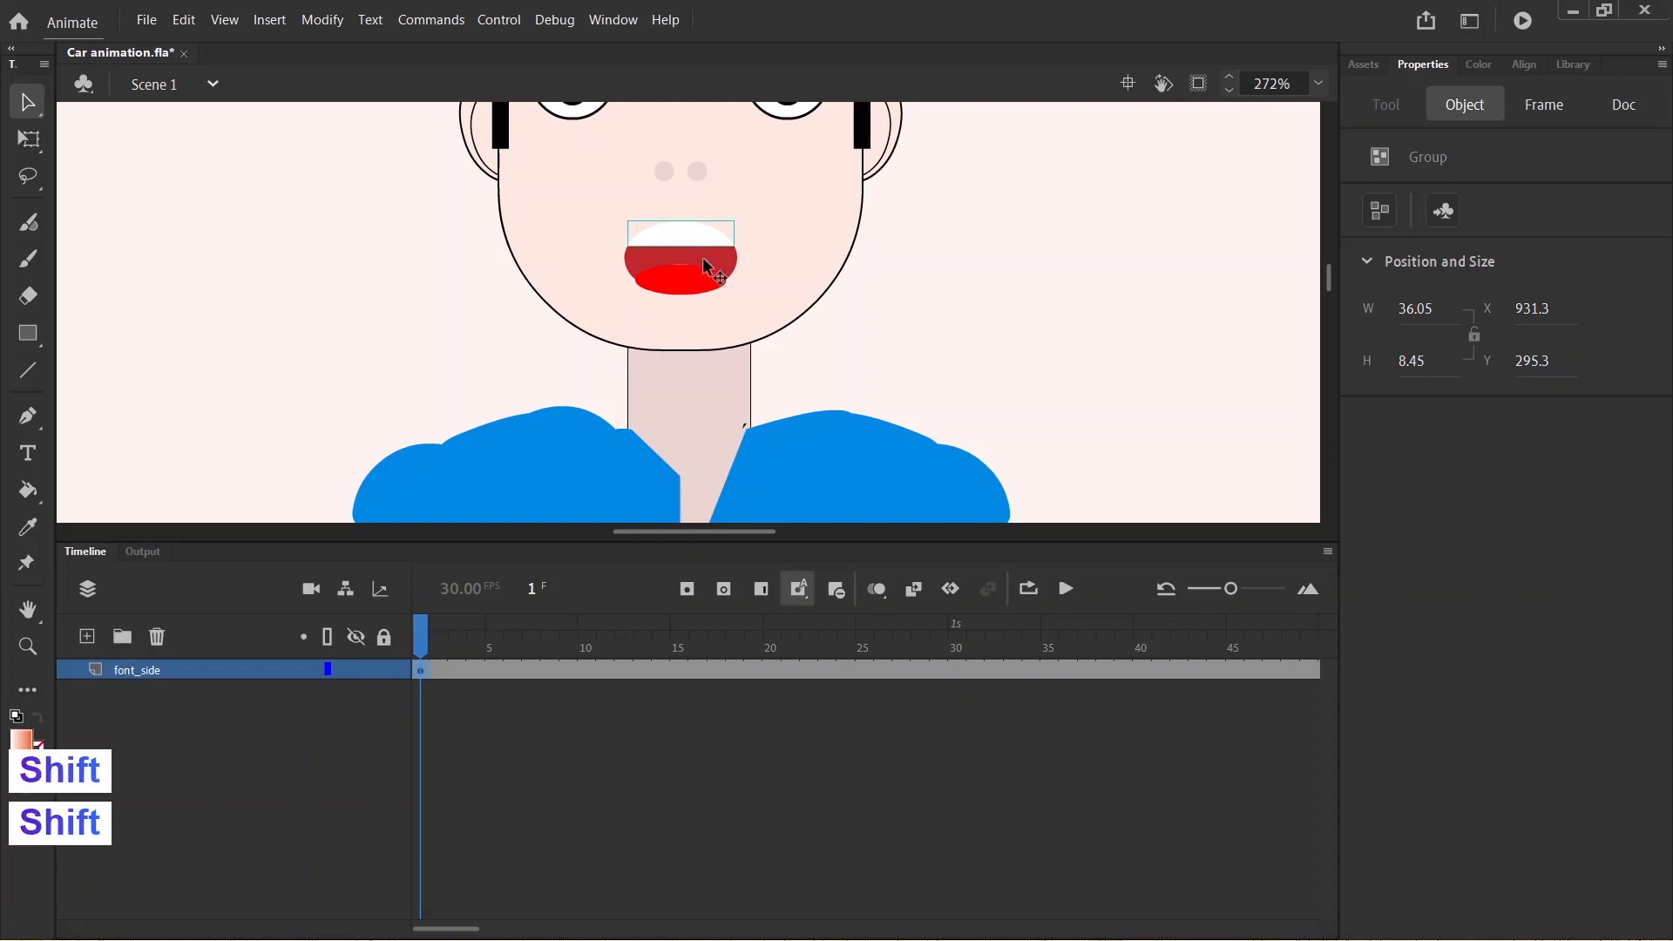
{"action": "left_click", "coordinate": [702, 258], "text": "shift"}
{"action": "left_click", "coordinate": [705, 279], "text": "shift"}
{"action": "key", "text": "shift"}
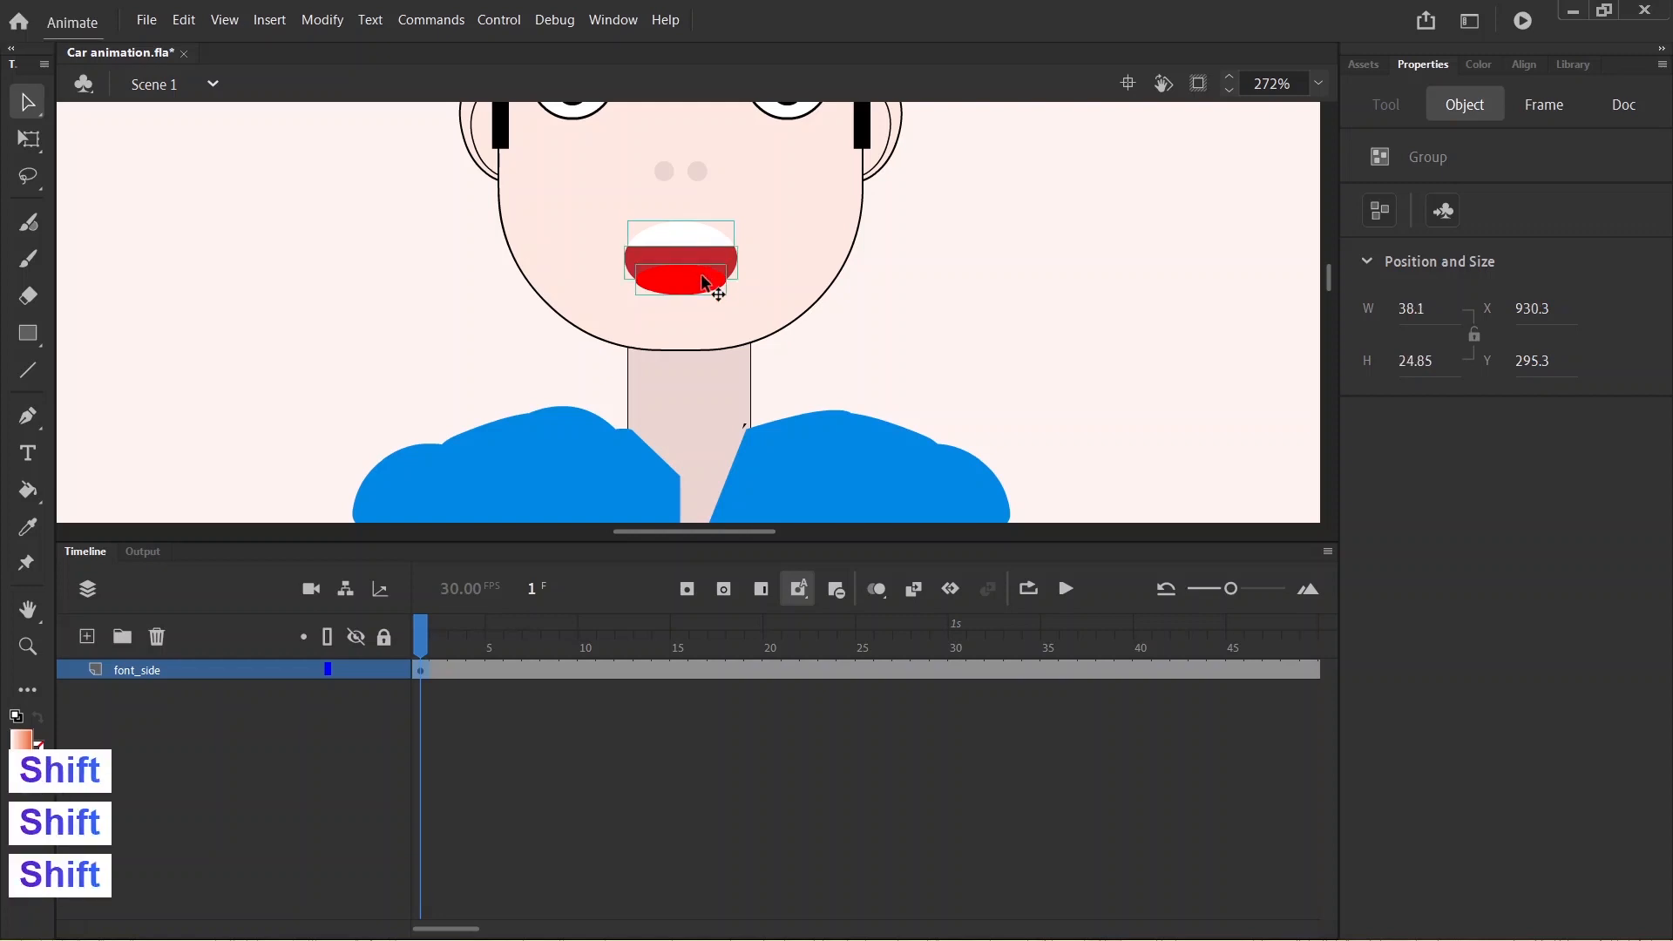
{"action": "key", "text": "ctrl+g"}
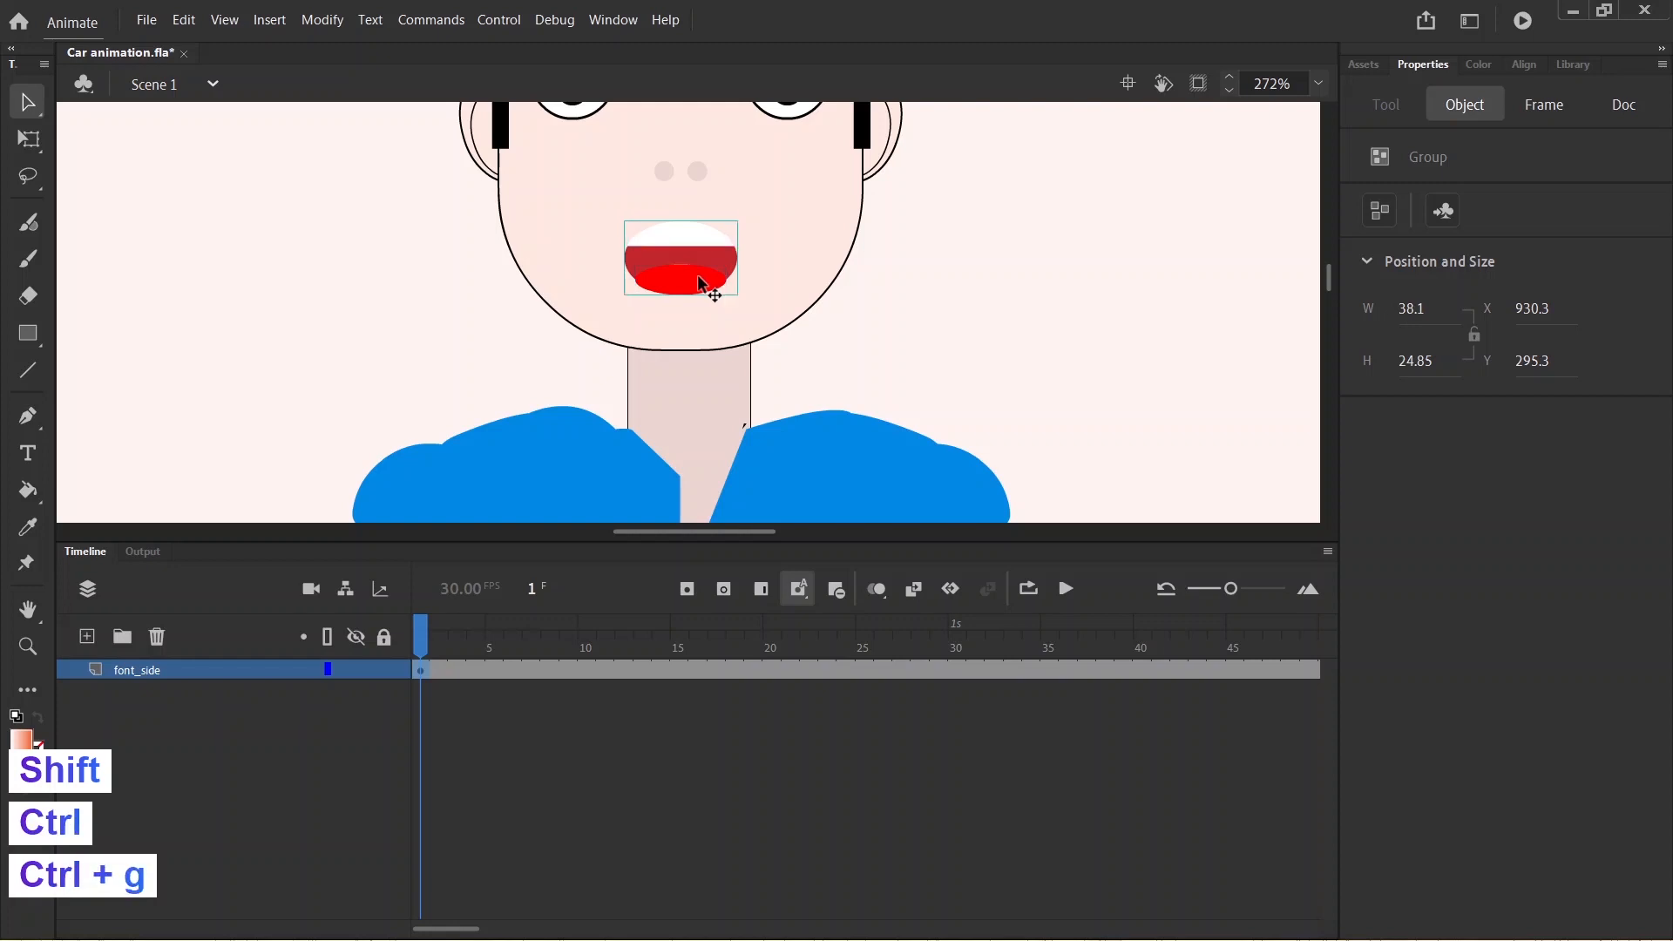
- Scale the mouth group down about its centre with Free Transform to about 23 × 9 px, and deselect it
{"action": "left_click", "coordinate": [29, 140]}
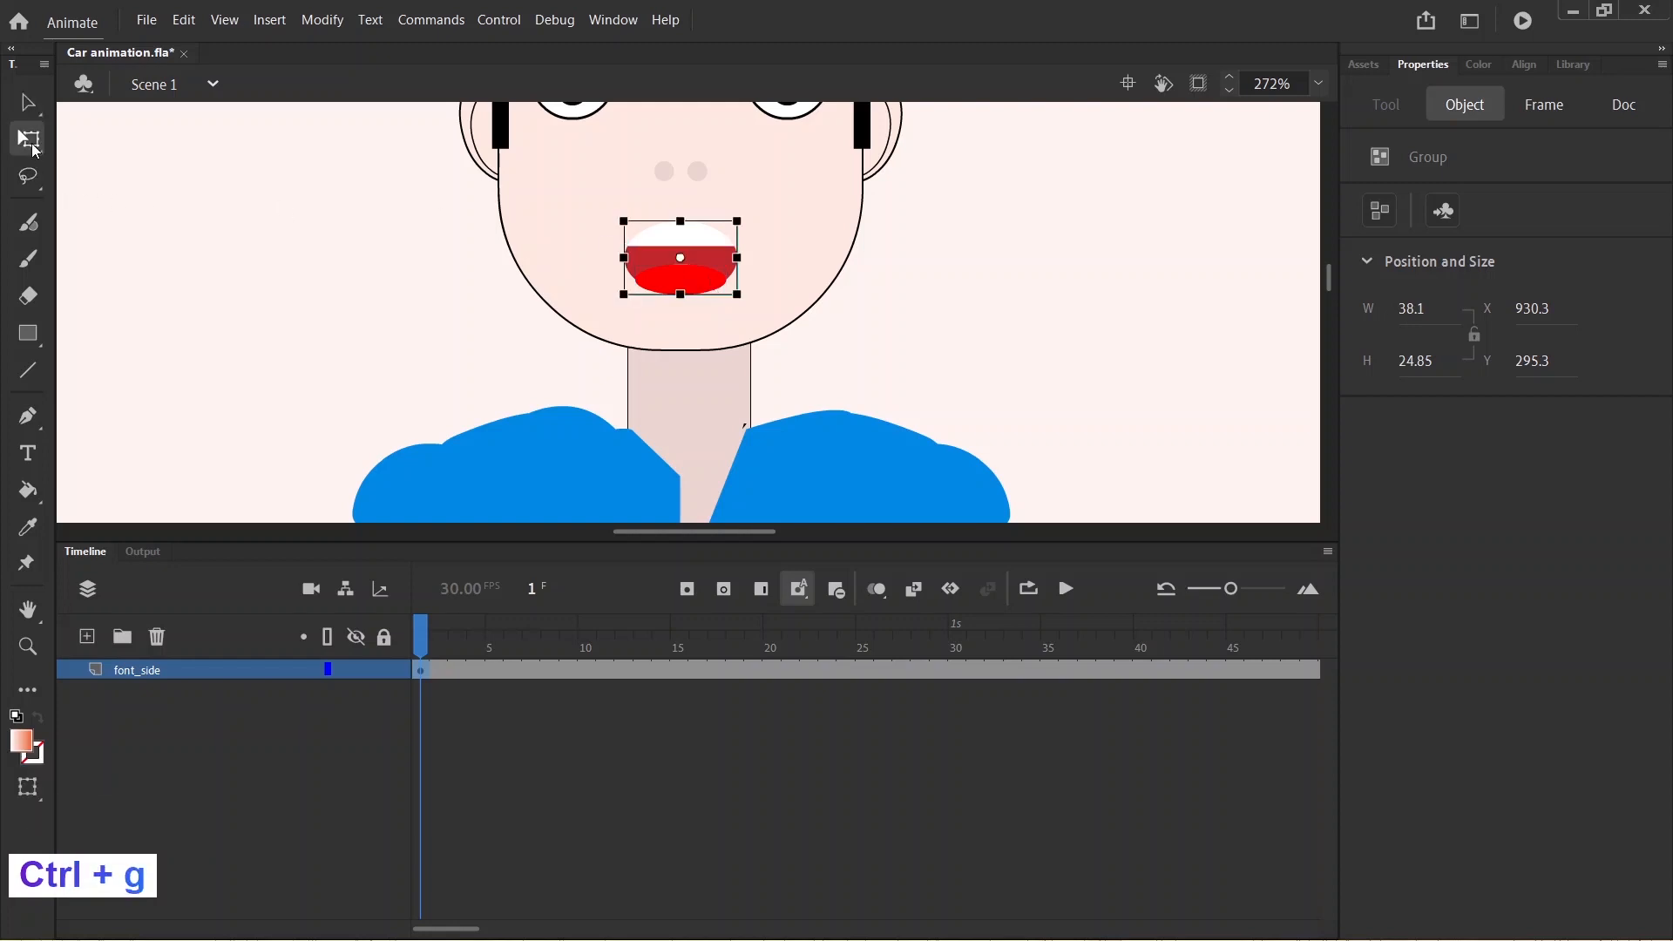
{"action": "left_click_drag", "start_coordinate": [731, 228], "coordinate": [707, 250]}
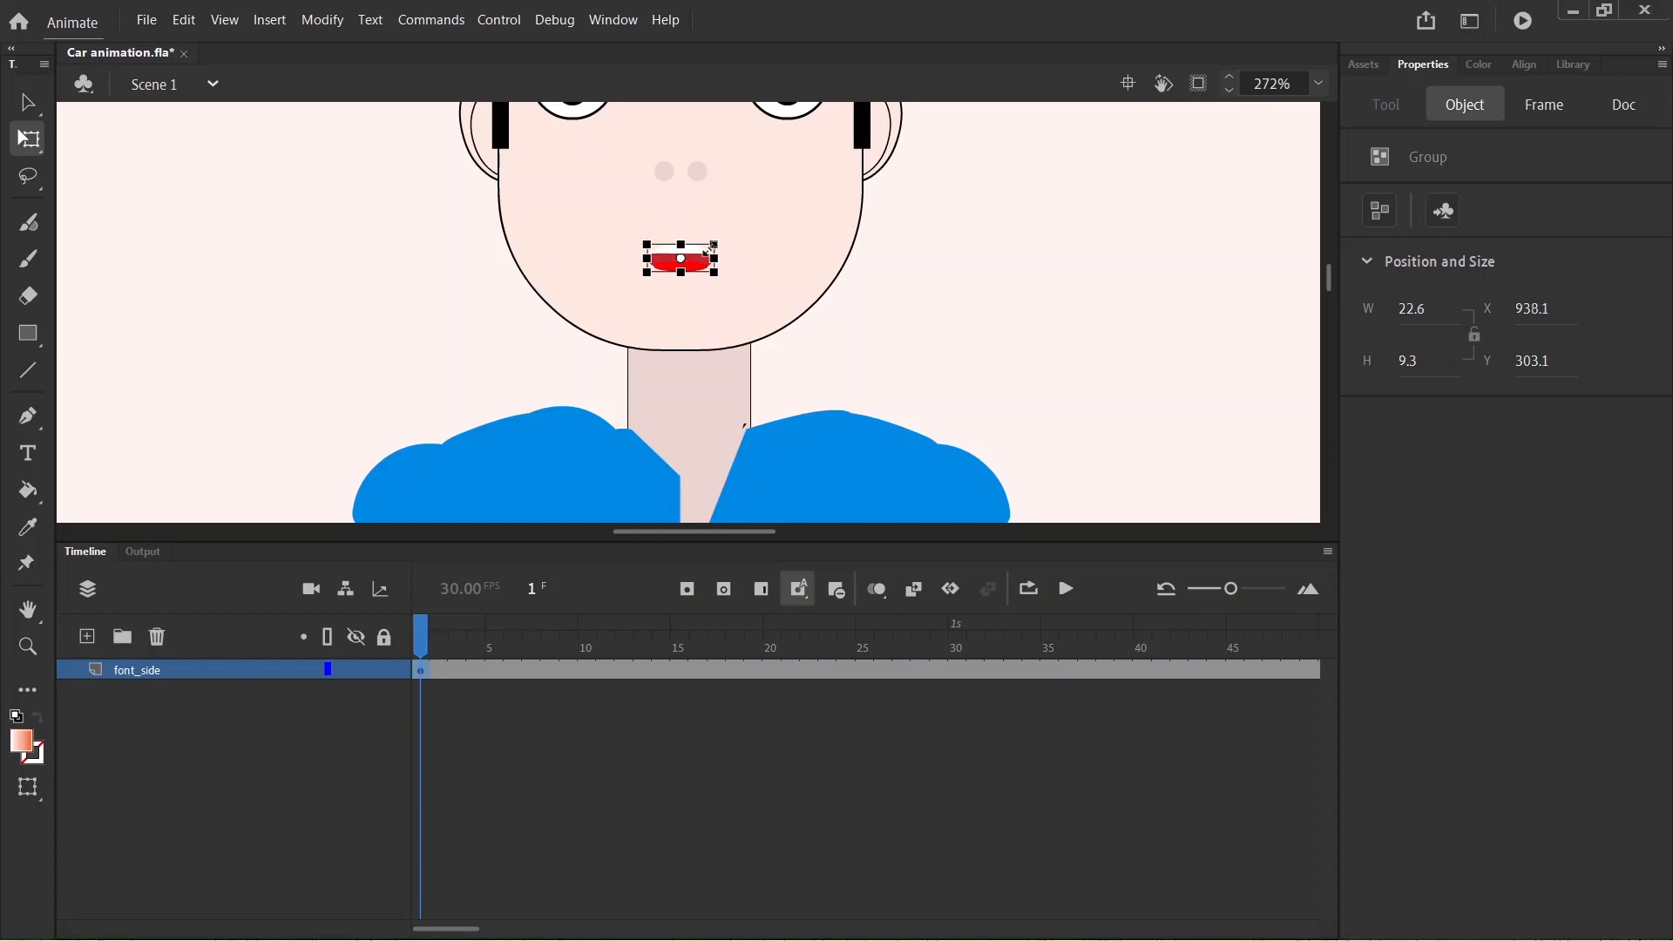
{"action": "left_click", "coordinate": [939, 253]}
- Select all the hair and face parts of the head and convert them to one Graphic symbol with the default name
{"action": "key", "text": "alt"}
{"action": "scroll", "coordinate": [740, 225], "scroll_direction": "down", "scroll_amount": 2}
{"action": "scroll", "coordinate": [739, 222], "scroll_direction": "up", "scroll_amount": 4}
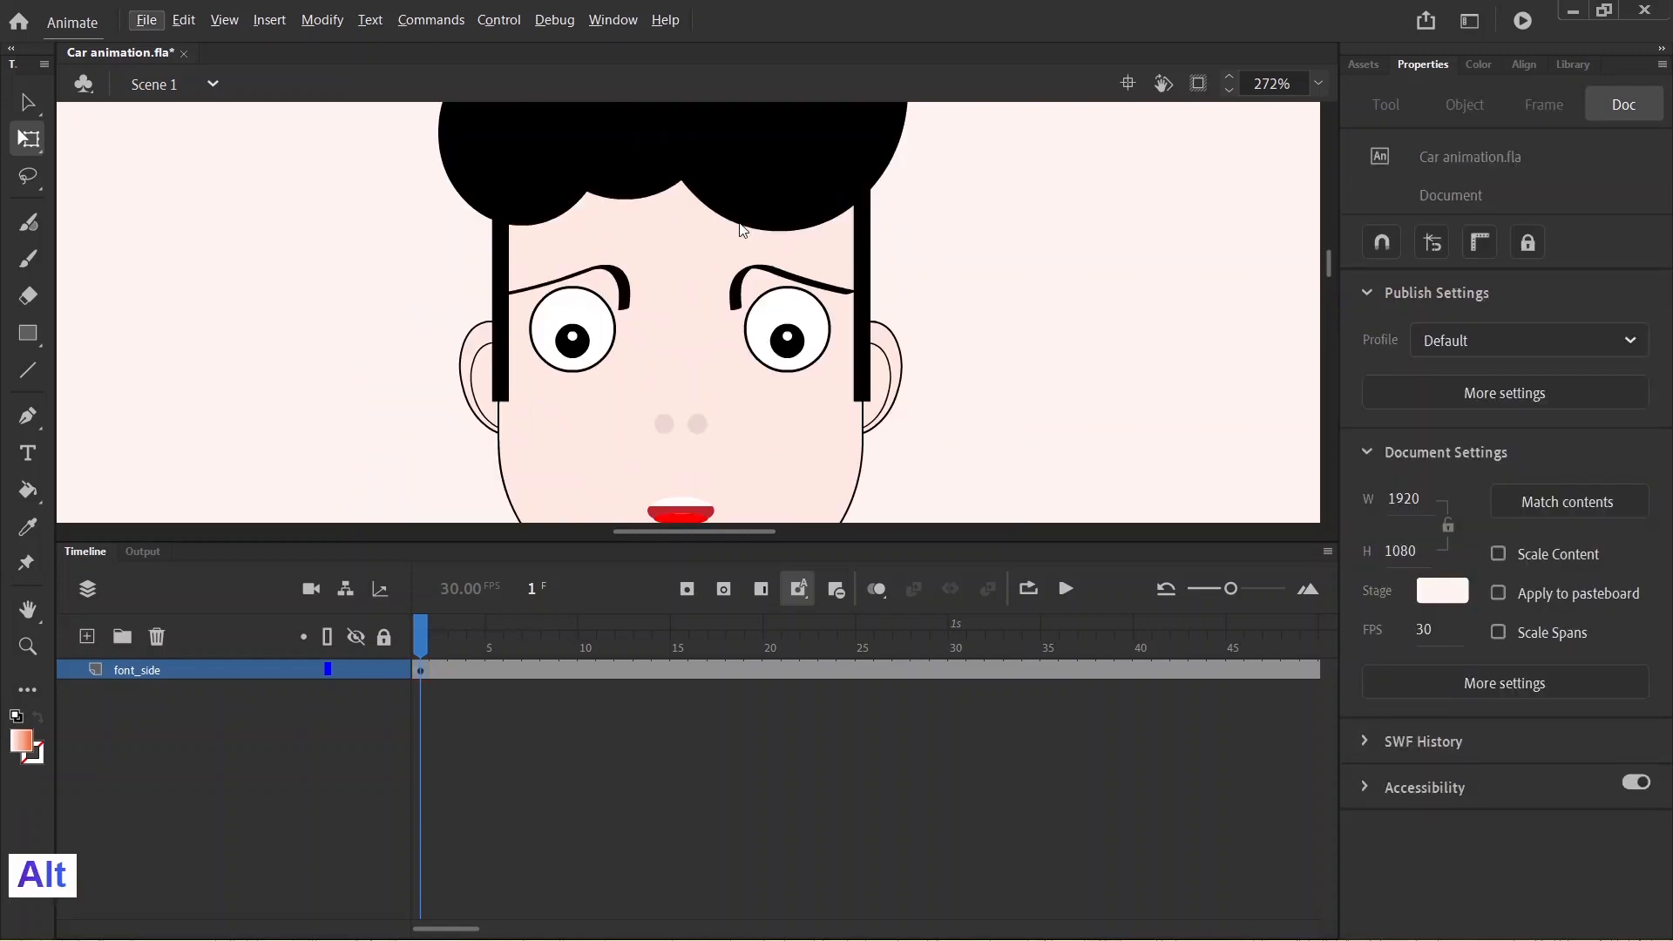
{"action": "scroll", "coordinate": [739, 225], "scroll_direction": "down", "scroll_amount": 5}
{"action": "scroll", "coordinate": [738, 222], "scroll_direction": "up", "scroll_amount": 4}
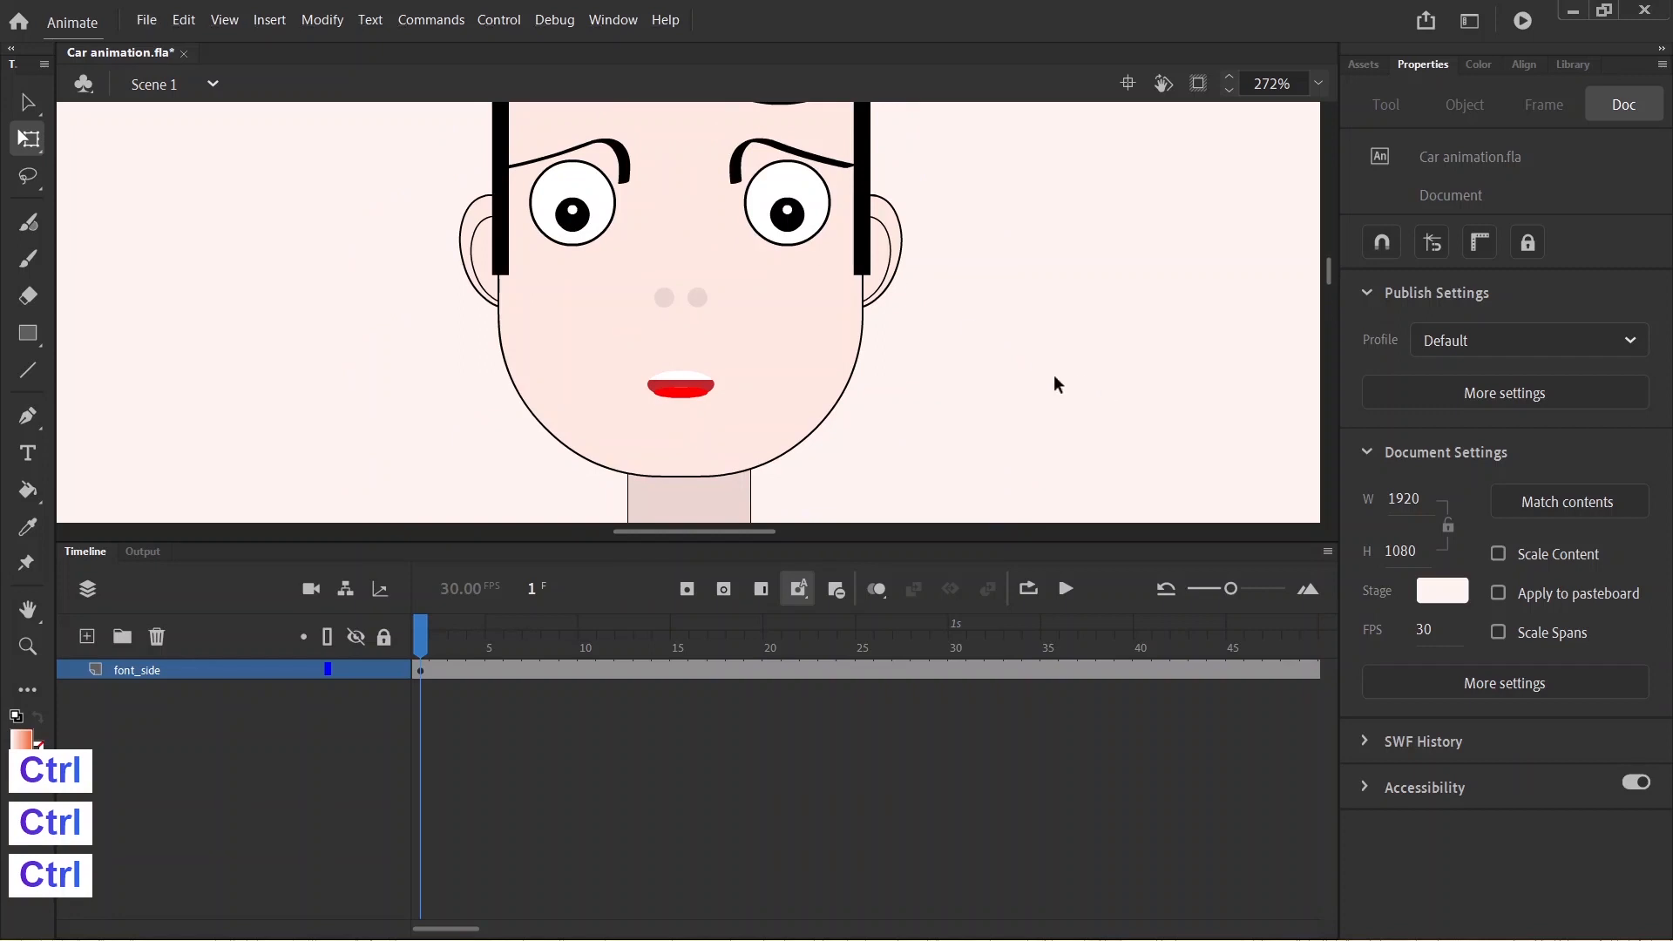
{"action": "scroll", "coordinate": [710, 284], "scroll_direction": "down", "scroll_amount": 3}
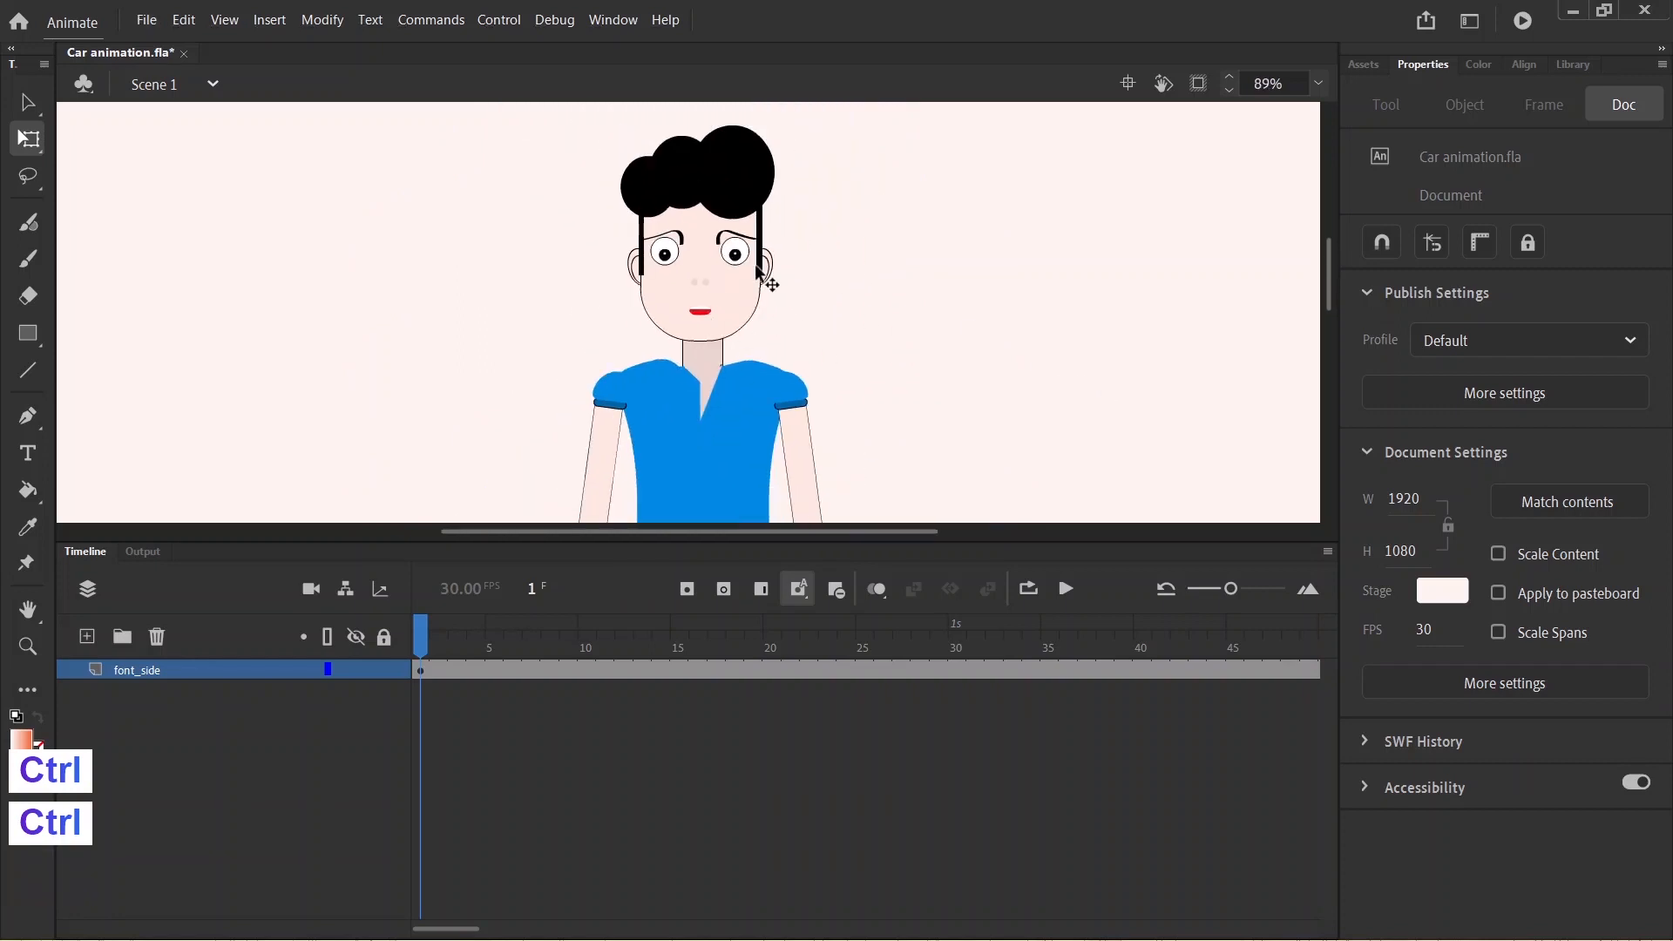
{"action": "scroll", "coordinate": [740, 270], "scroll_direction": "up", "scroll_amount": 3}
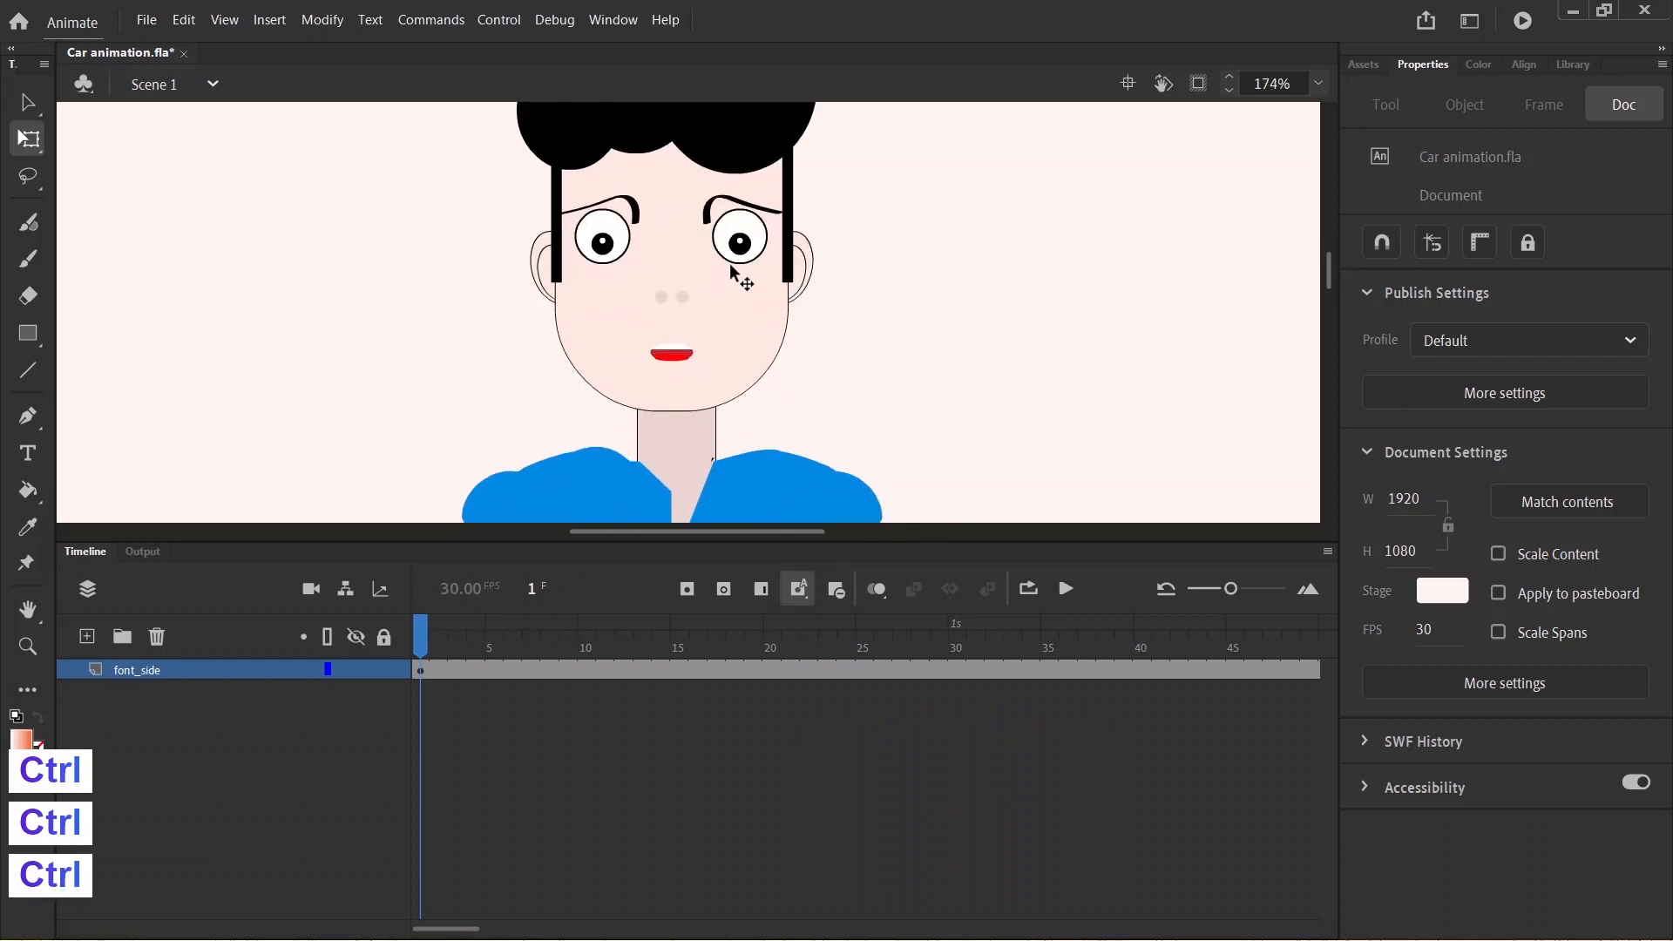
{"action": "scroll", "coordinate": [734, 265], "scroll_direction": "down", "scroll_amount": 2}
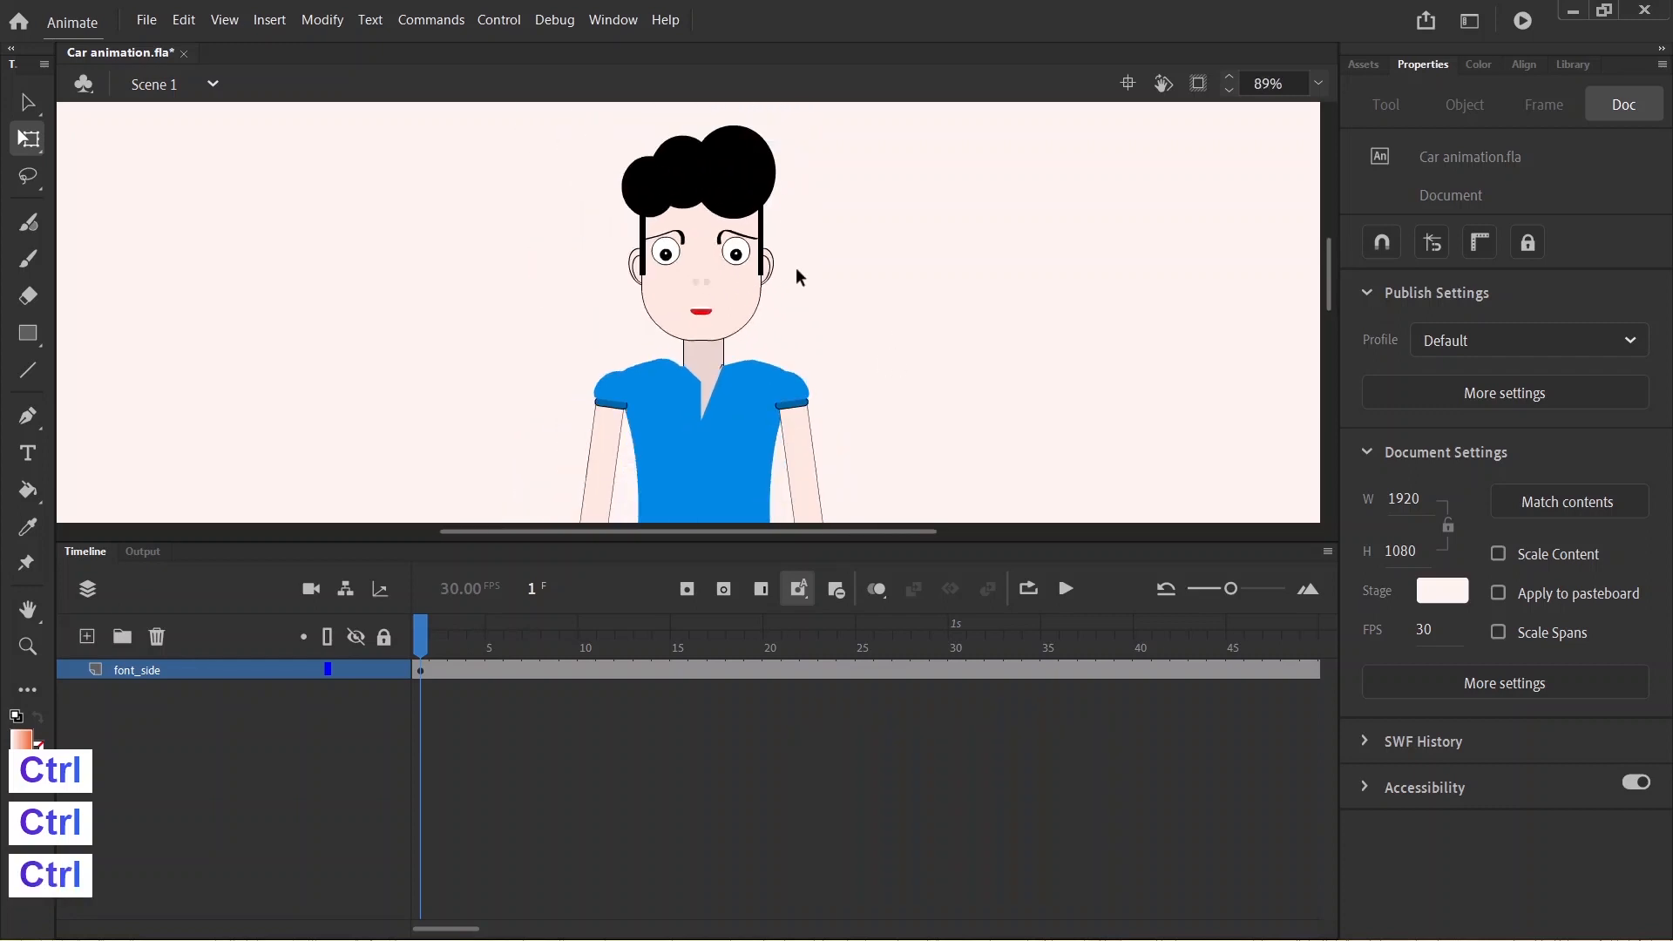
{"action": "left_click_drag", "start_coordinate": [798, 321], "coordinate": [598, 128]}
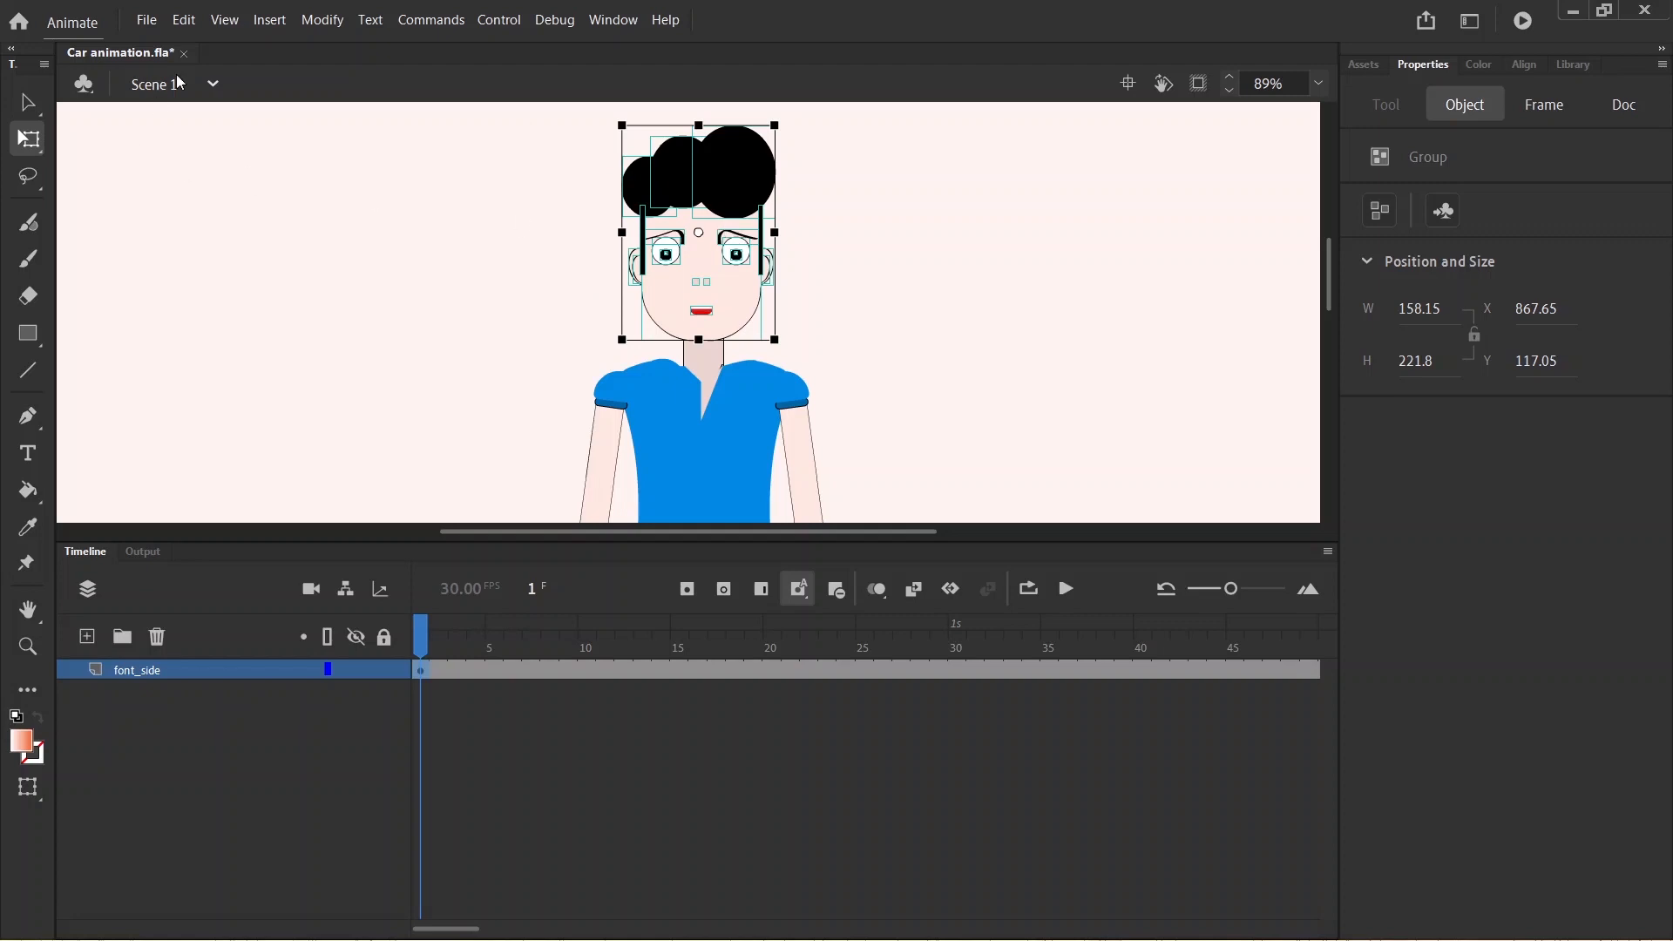
{"action": "right_click", "coordinate": [697, 253]}
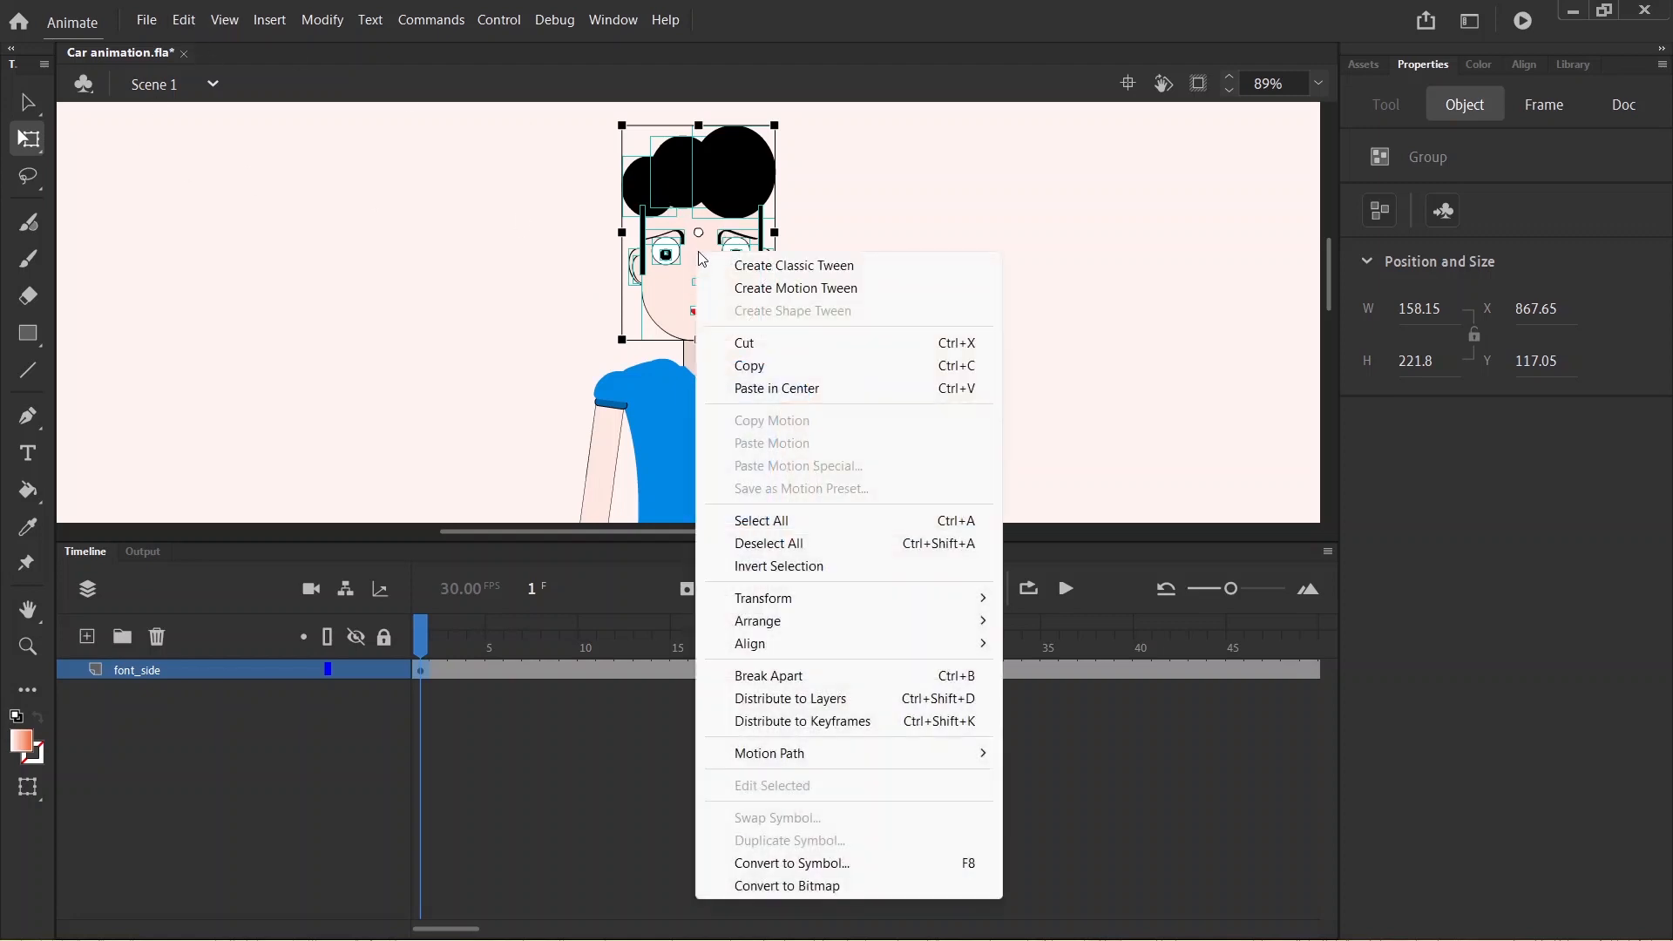
{"action": "left_click", "coordinate": [822, 868]}
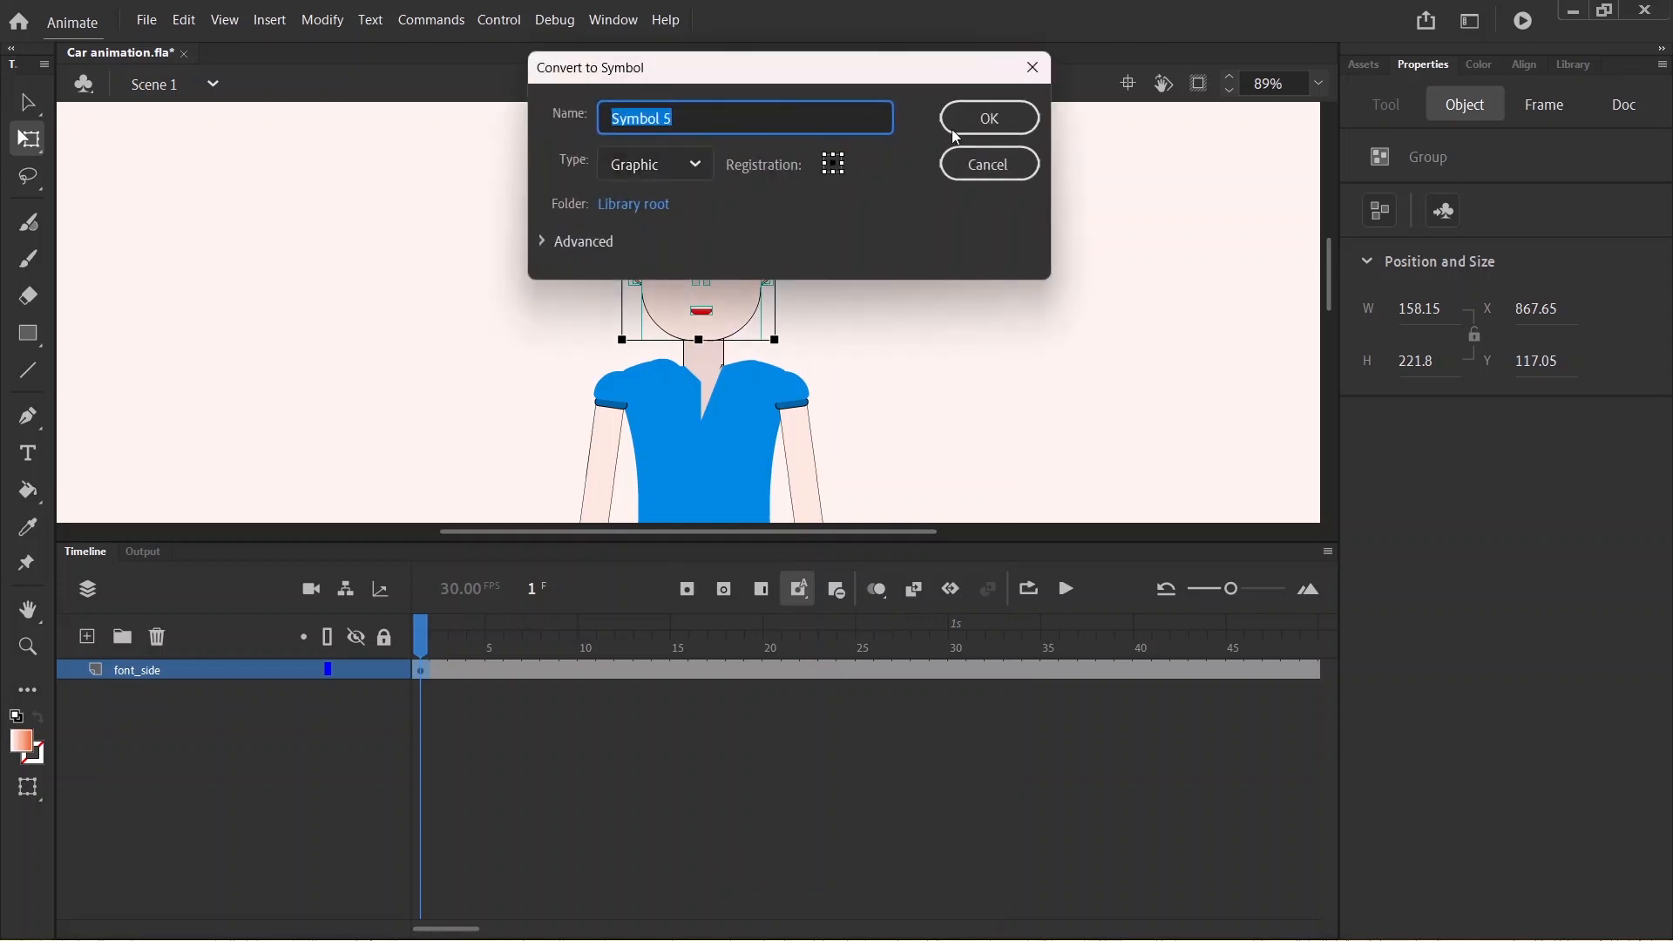
{"action": "left_click", "coordinate": [985, 118]}
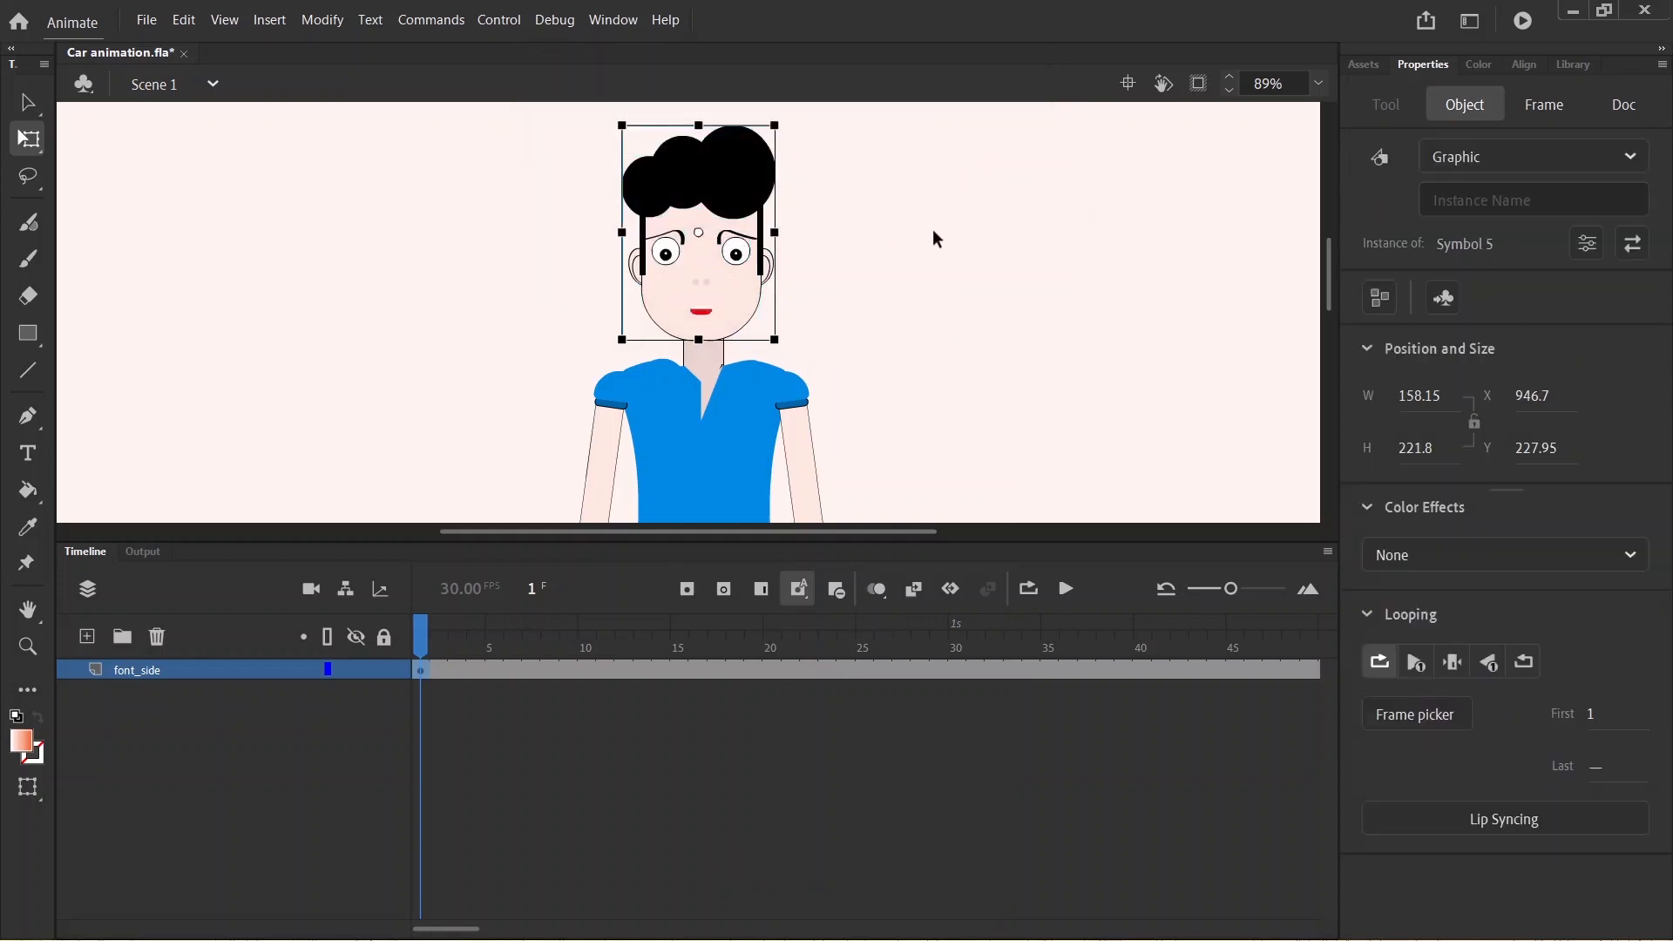
{"action": "left_click", "coordinate": [917, 295]}
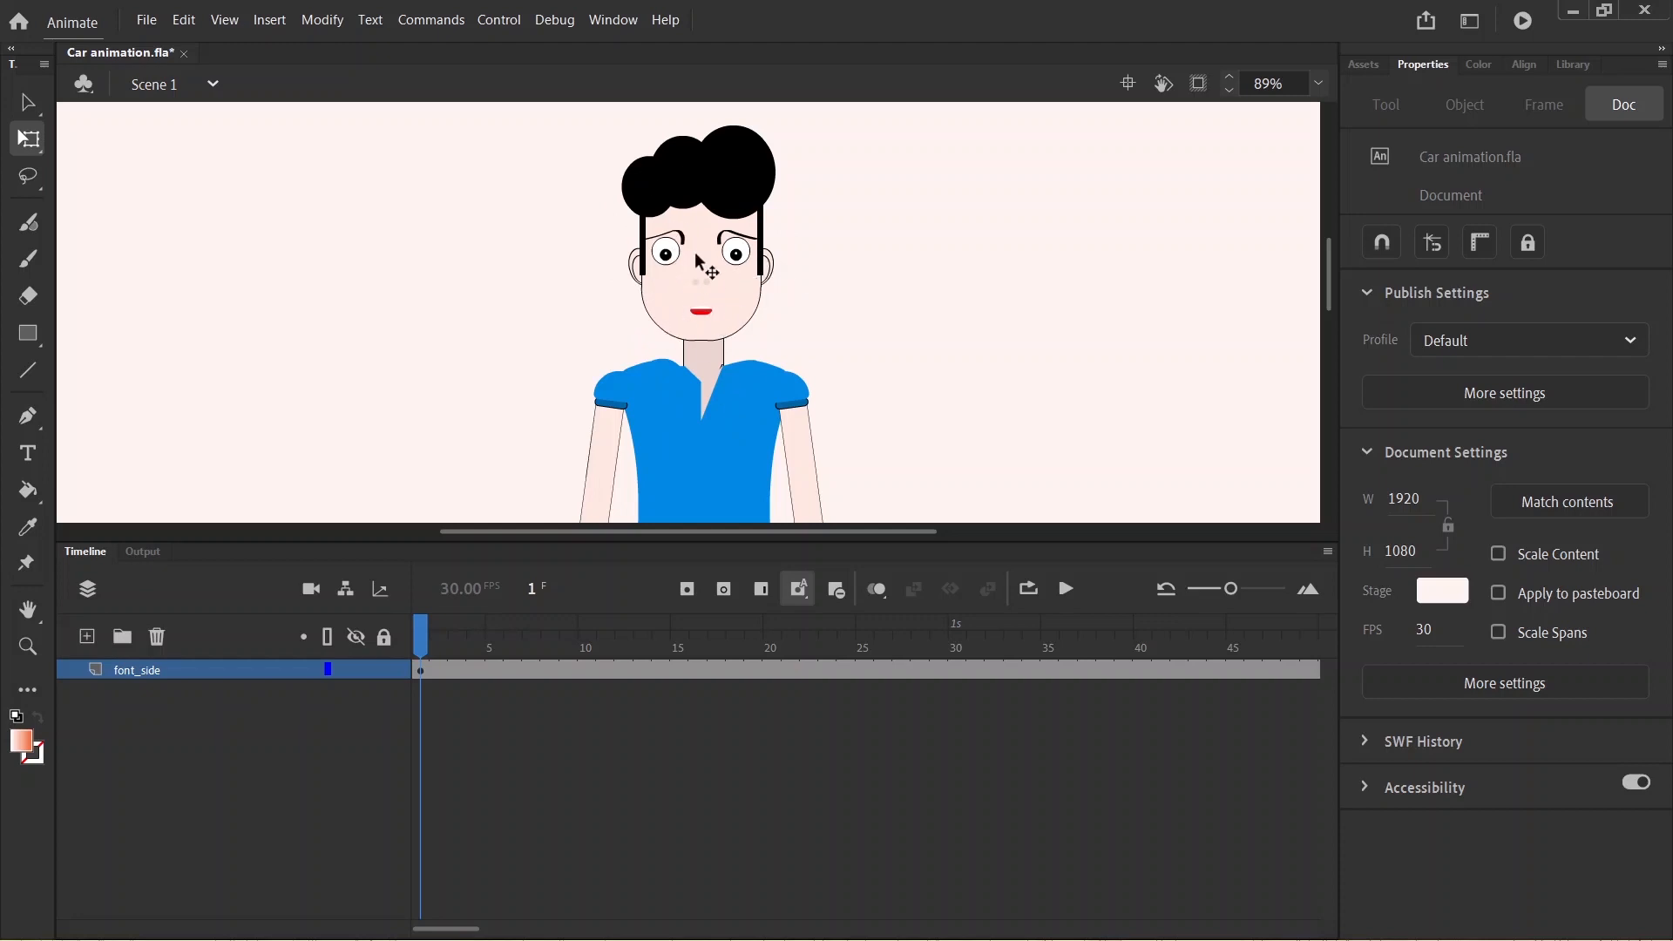
- Open the head symbol for editing in place, with nothing selected
{"action": "double_click", "coordinate": [703, 281]}
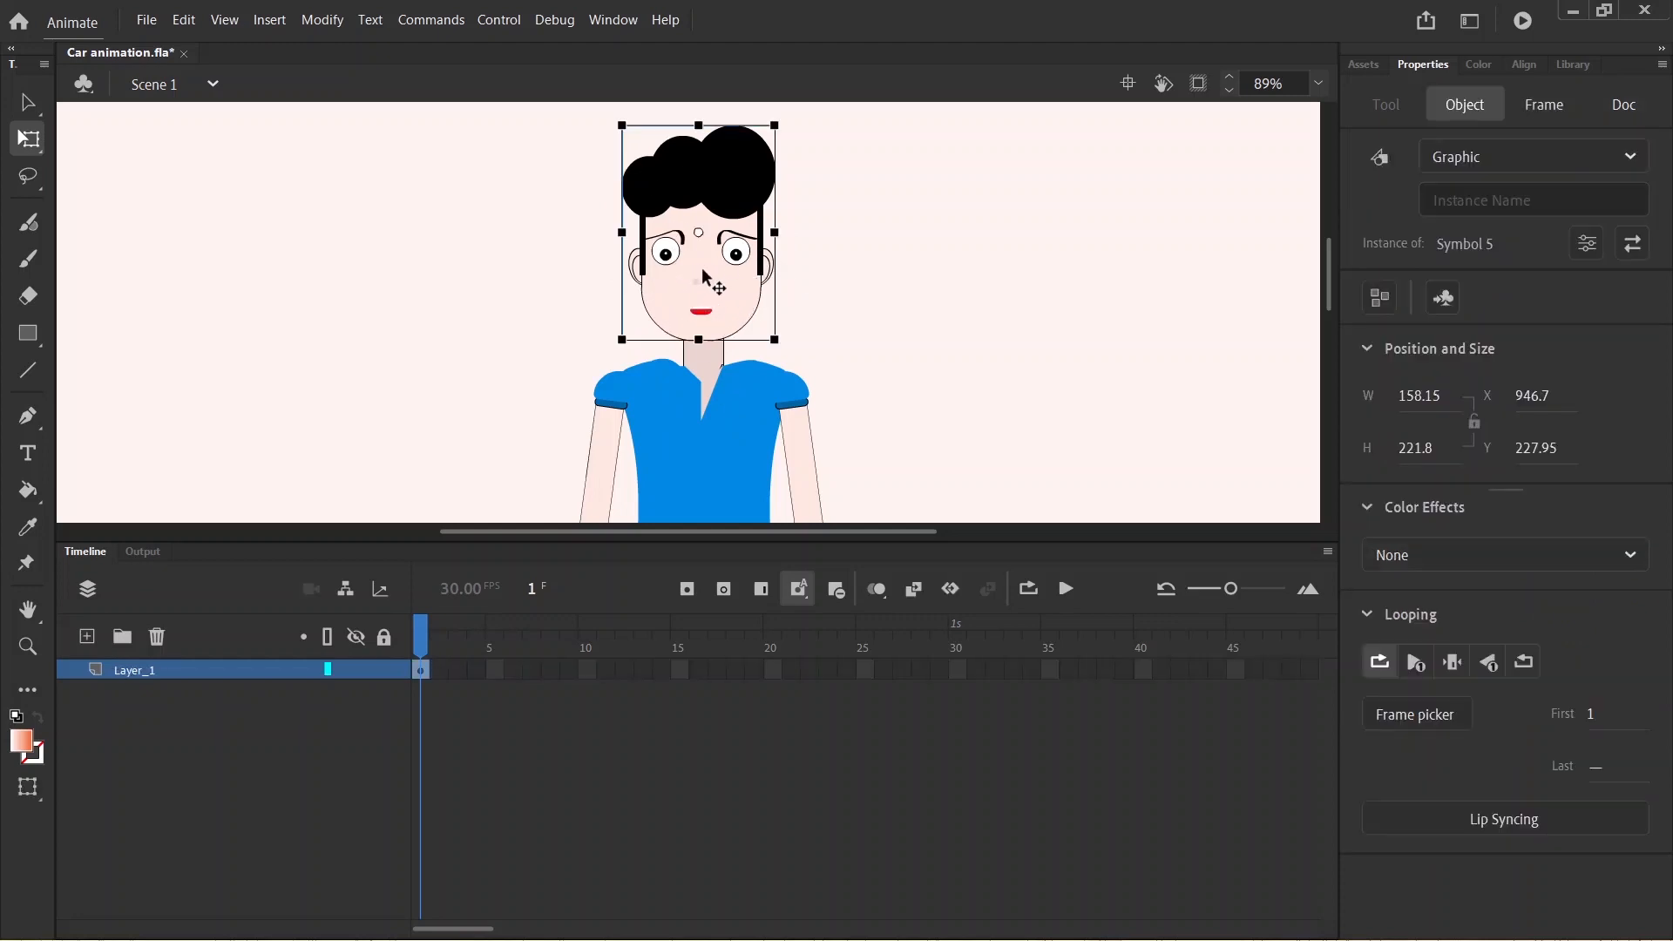
{"action": "left_click", "coordinate": [909, 412]}
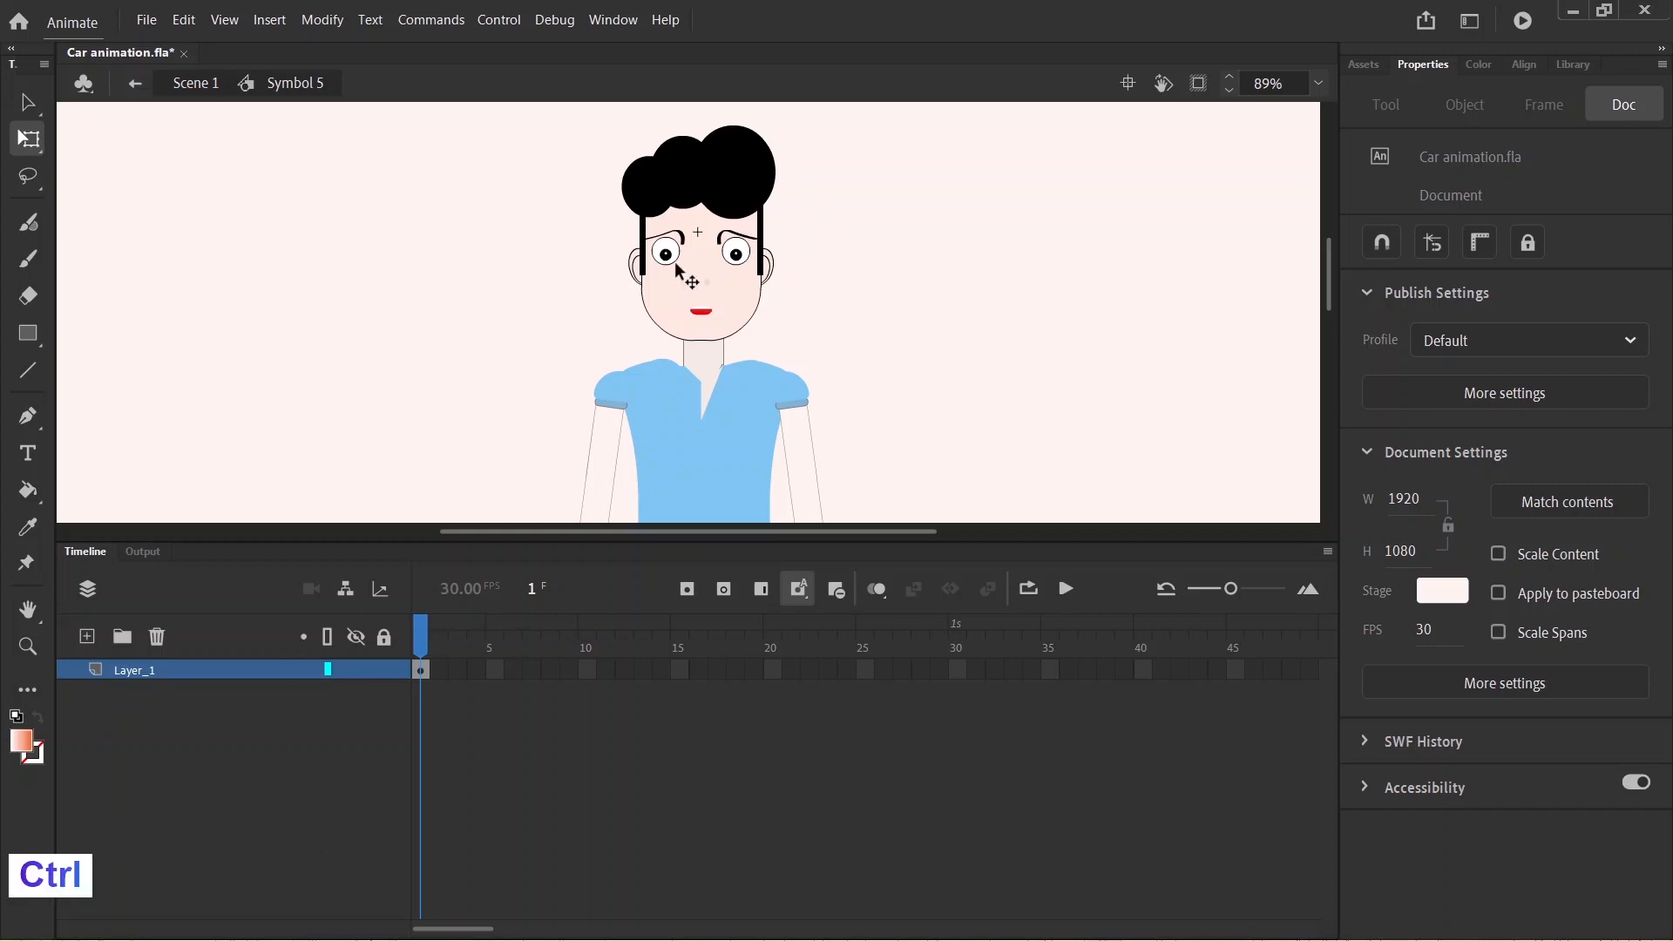
{"action": "scroll", "coordinate": [684, 266], "scroll_direction": "up", "scroll_amount": 4}
{"action": "scroll", "coordinate": [682, 263], "scroll_direction": "up", "scroll_amount": 2}
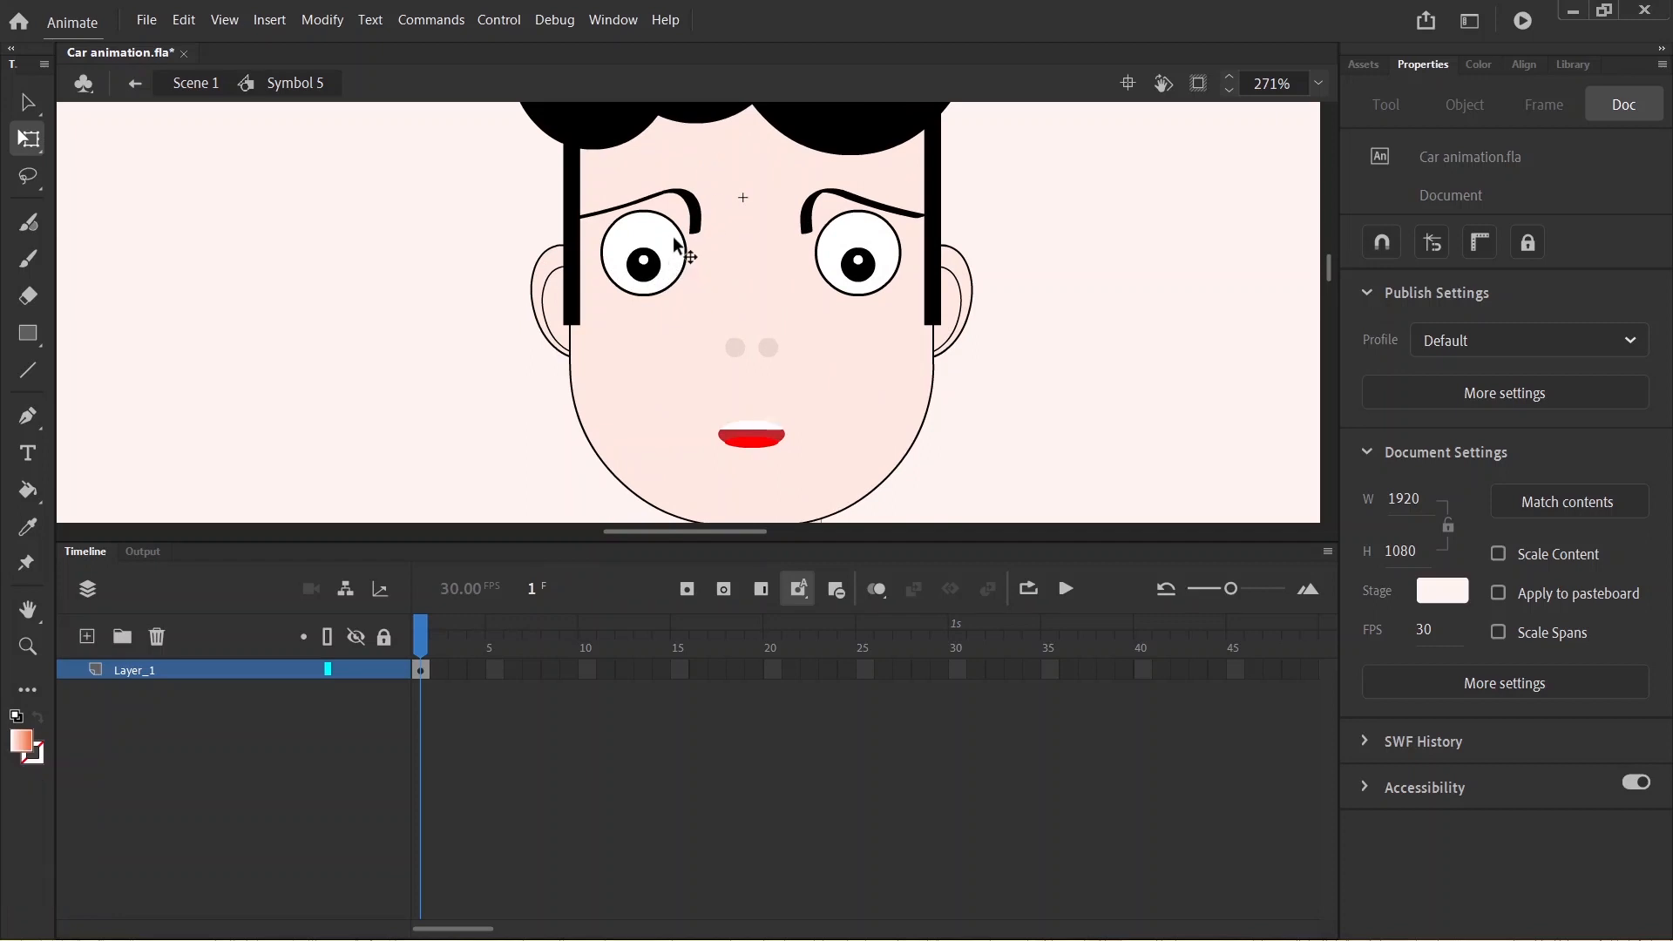
- Copy the white eyeball of the left eye, undoing the trial move that drags it off the pupil
{"action": "left_click", "coordinate": [678, 248]}
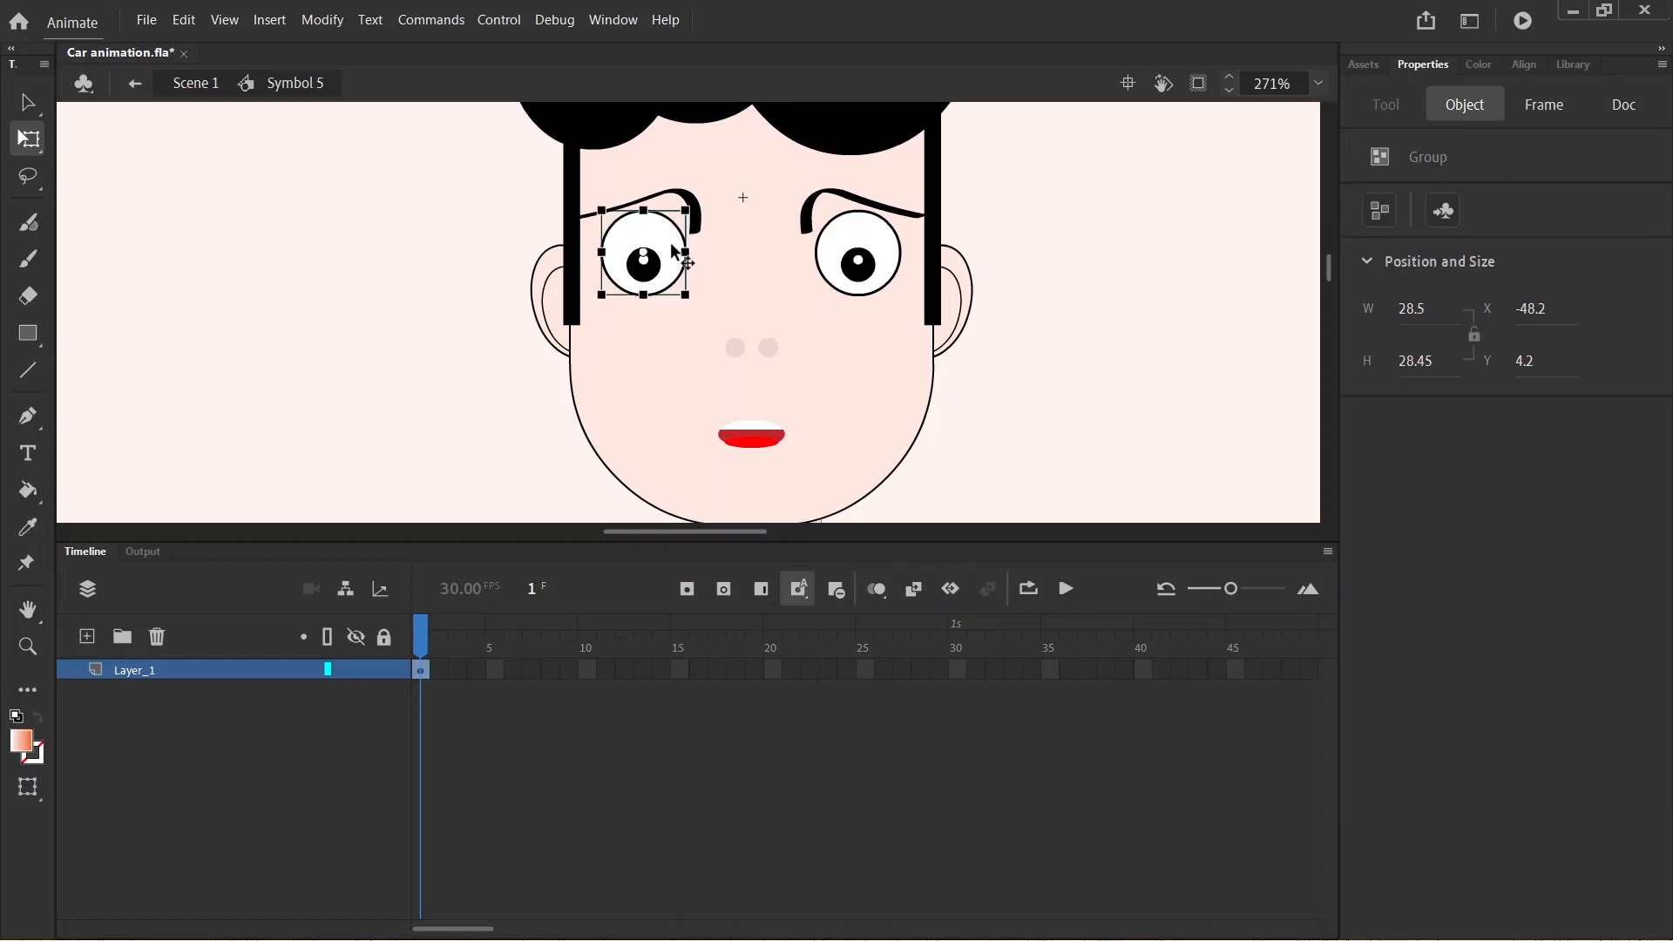
{"action": "left_click_drag", "start_coordinate": [671, 245], "coordinate": [710, 343]}
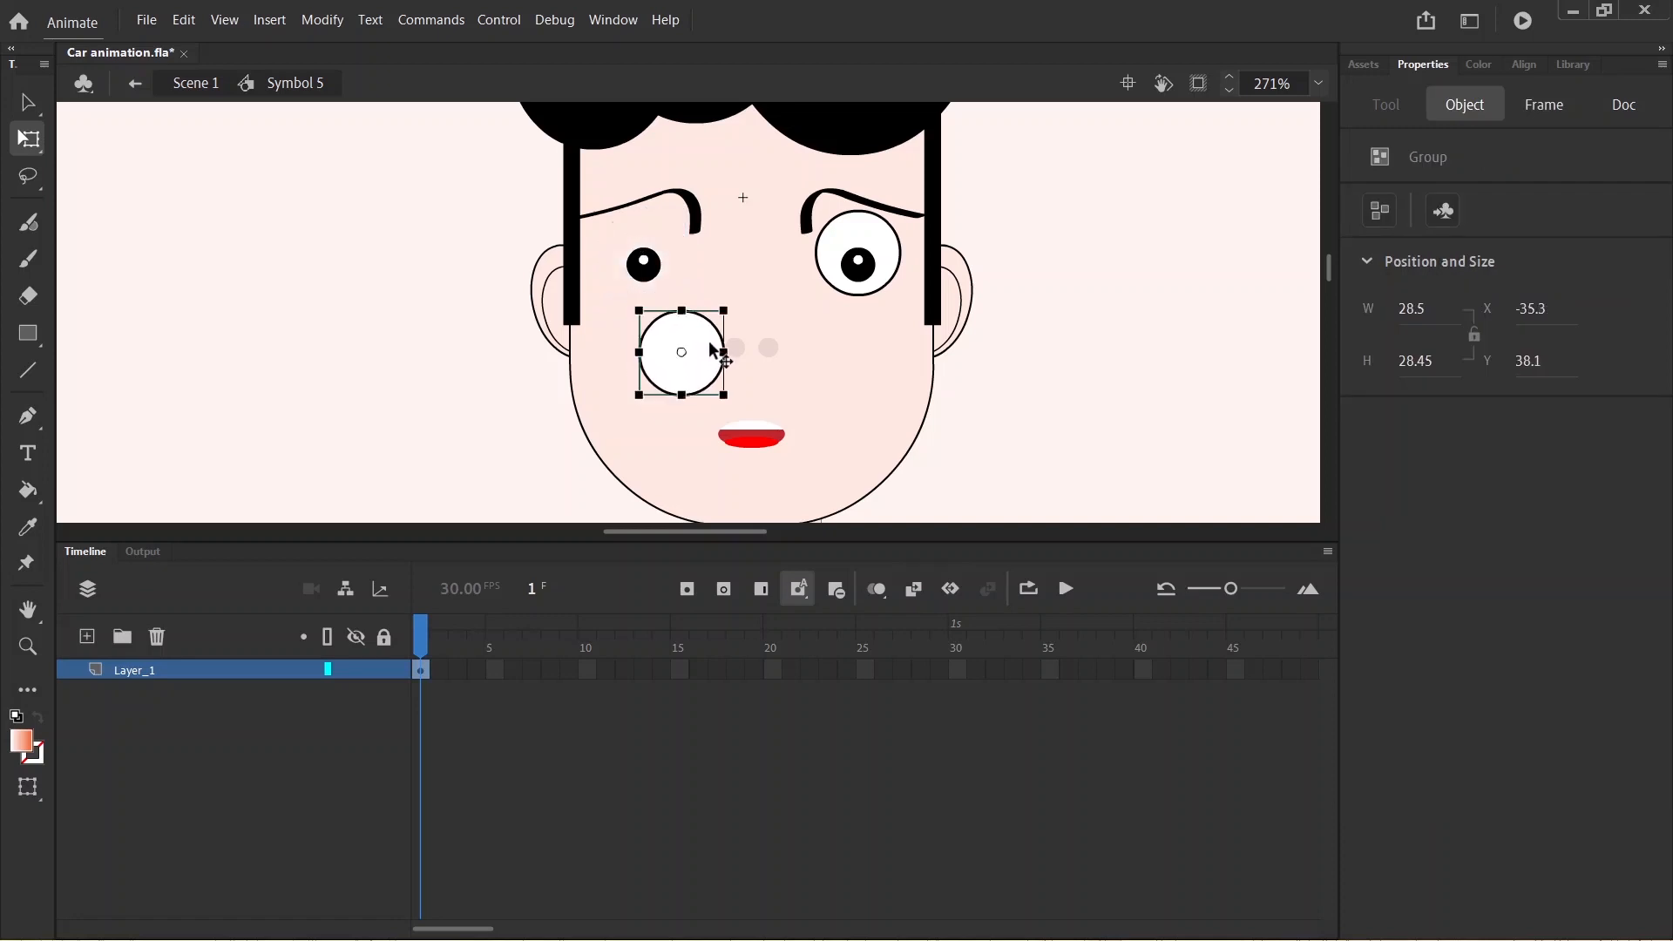
{"action": "key", "text": "ctrl+z"}
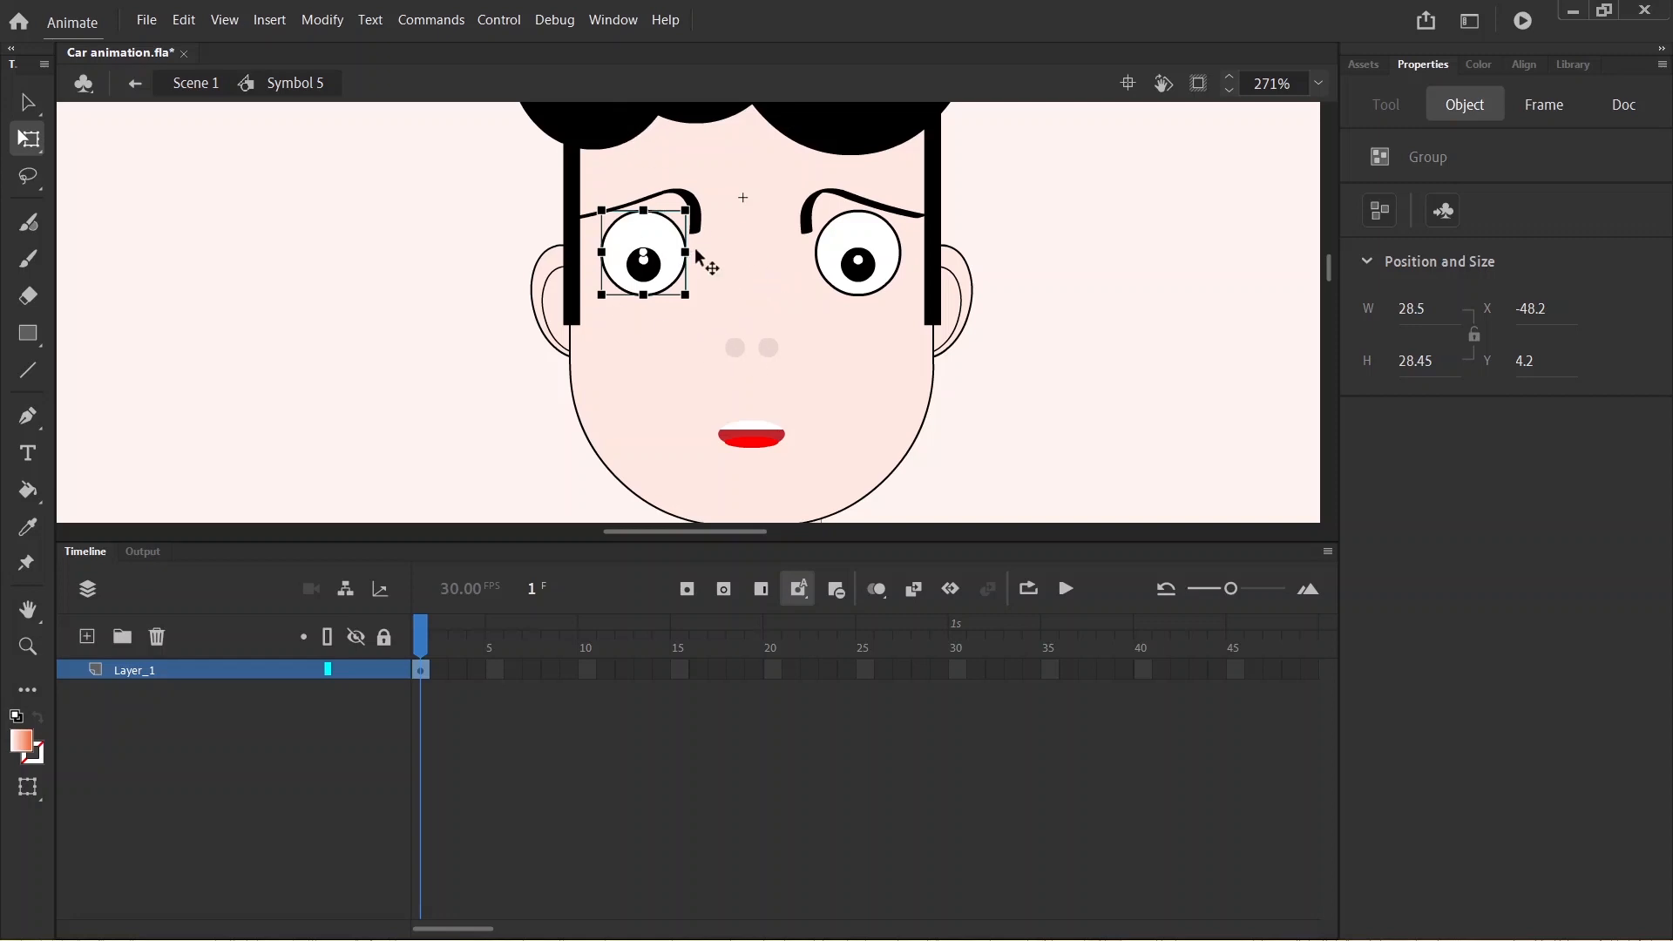
{"action": "key", "text": "ctrl+c"}
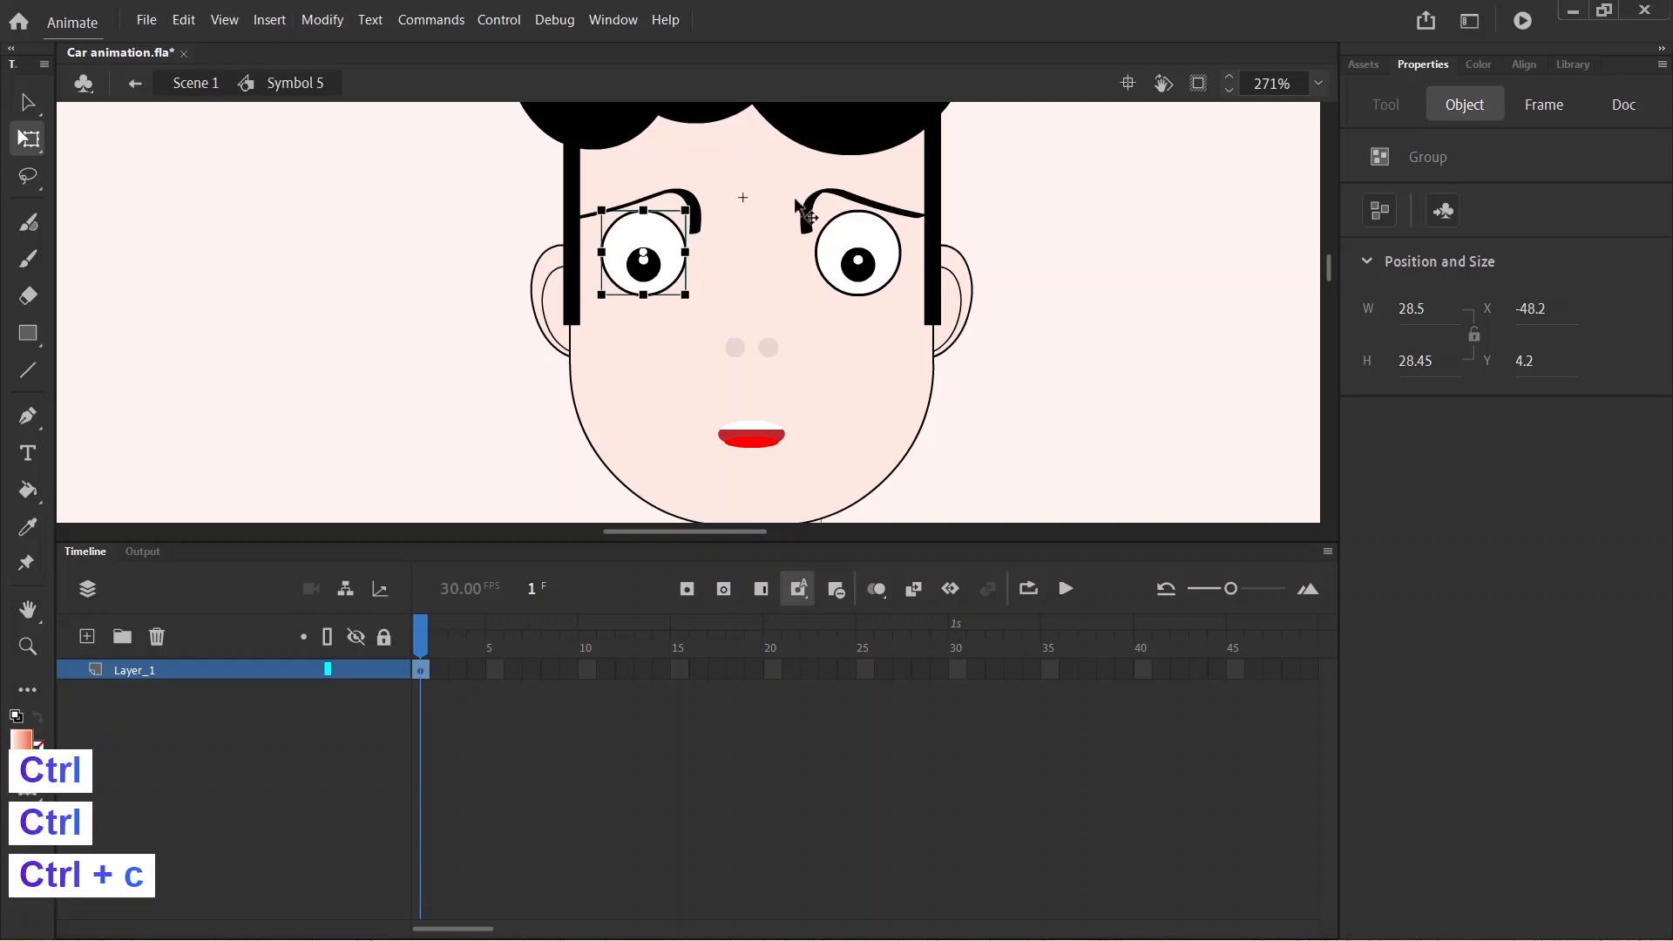
{"action": "left_click", "coordinate": [184, 24]}
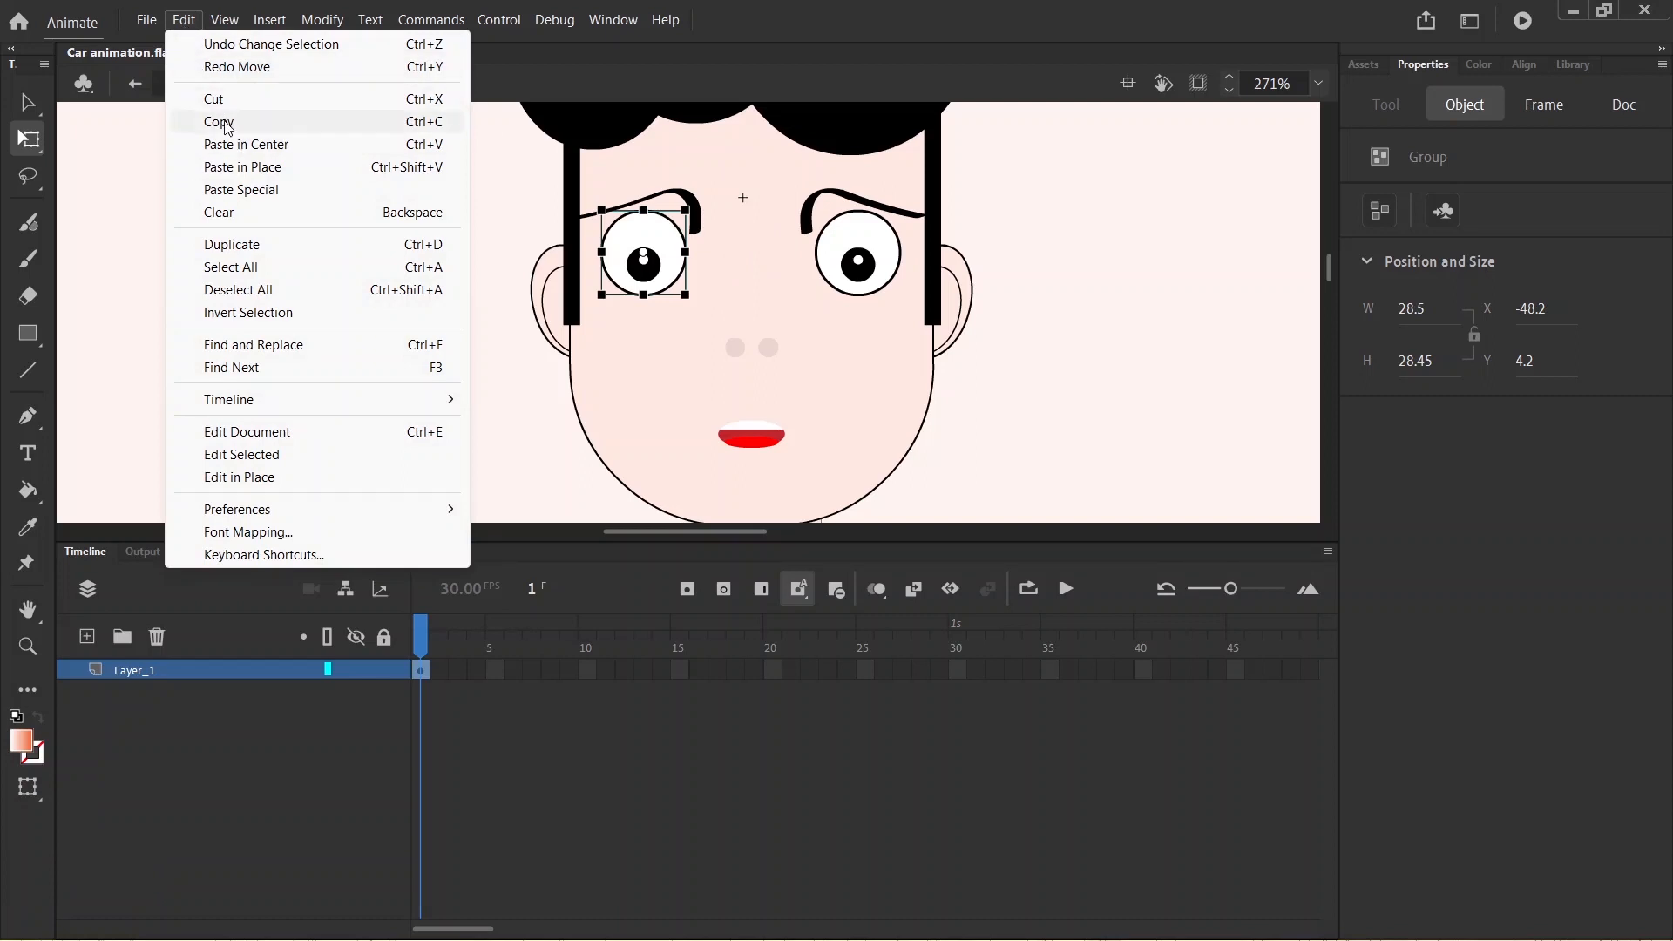
{"action": "left_click", "coordinate": [255, 127]}
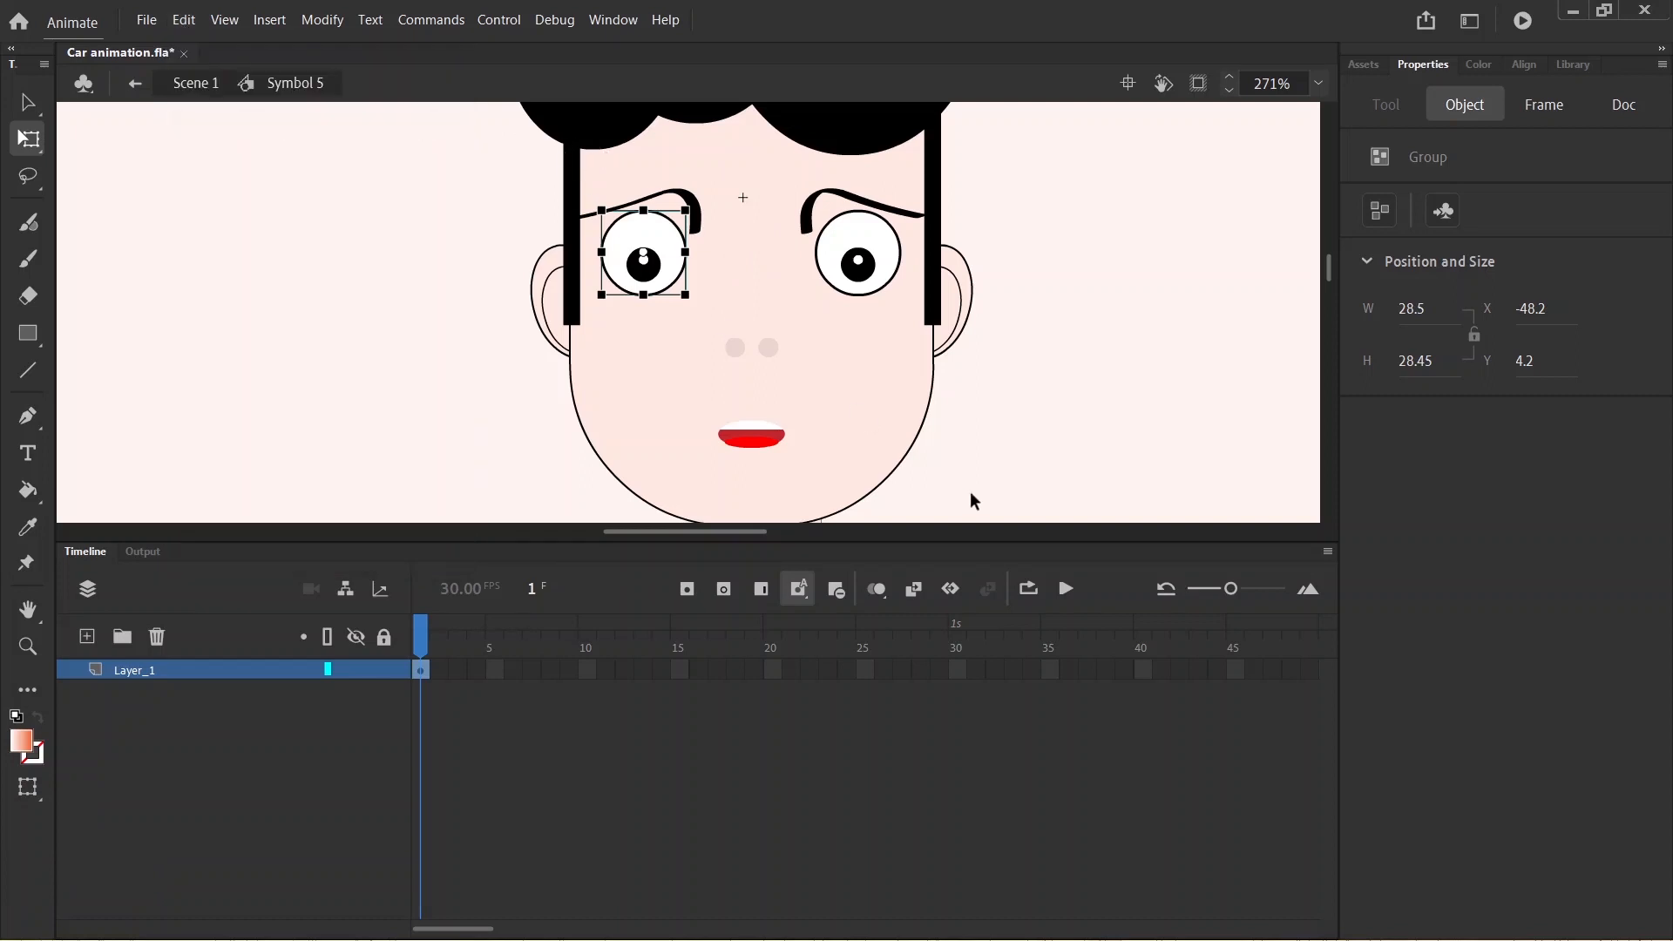
- Add a new layer above Layer_1 inside the head symbol and name it "lb"
{"action": "left_click", "coordinate": [88, 637]}
{"action": "left_click", "coordinate": [151, 667]}
{"action": "double_click", "coordinate": [151, 669]}
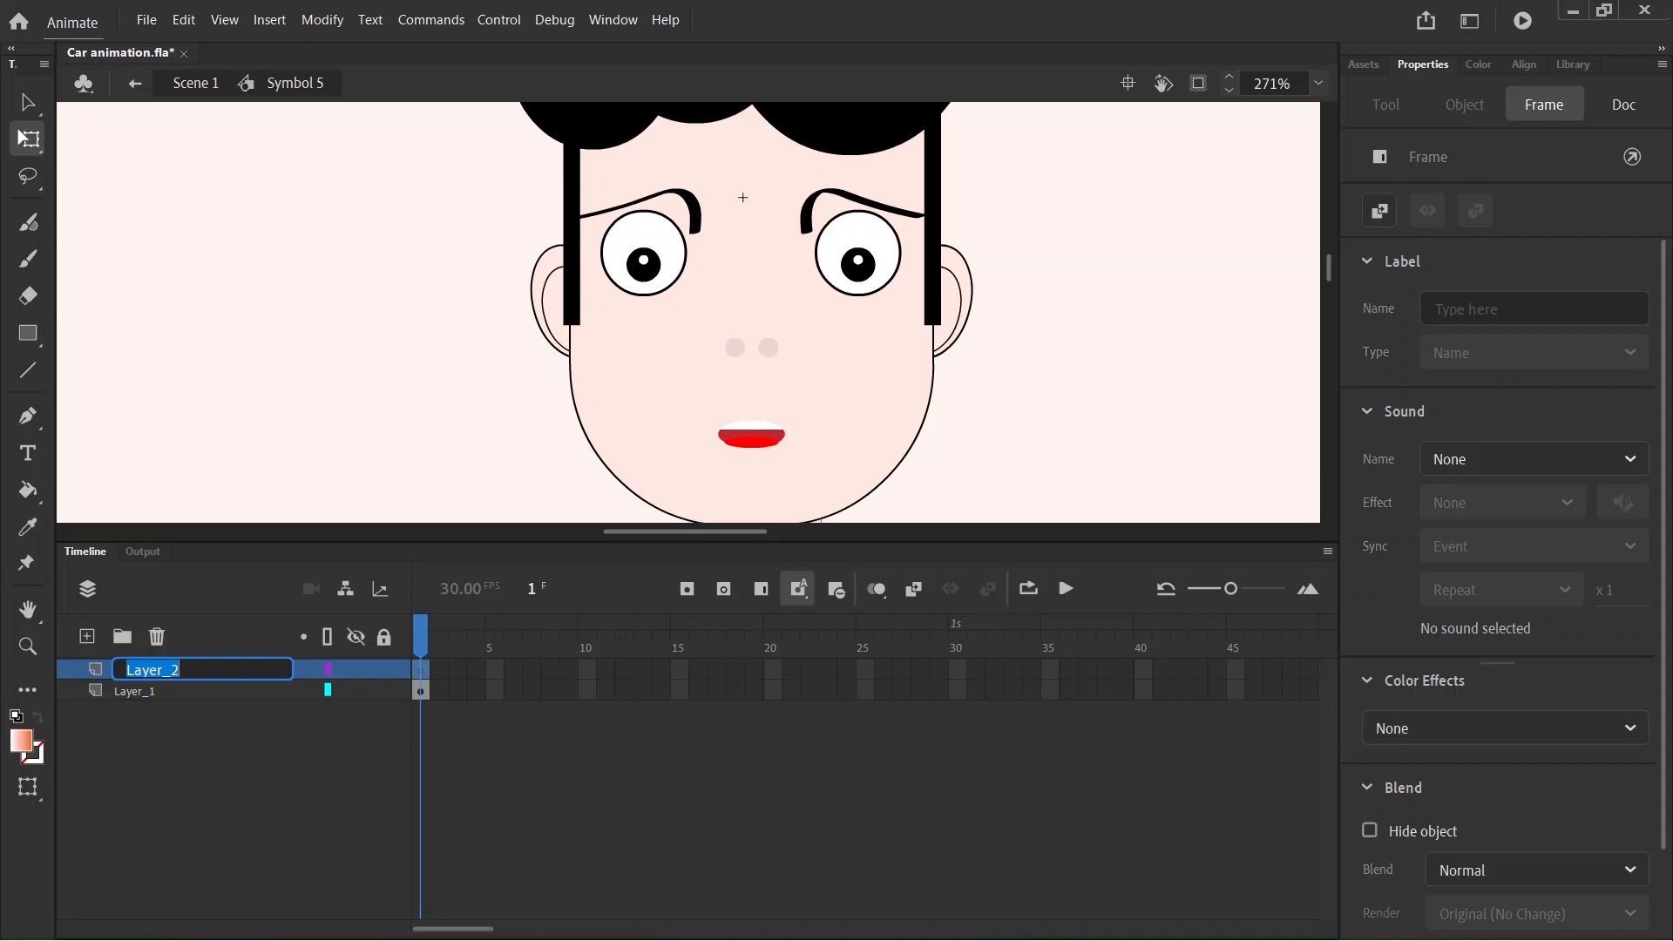
{"action": "type", "text": "b"}
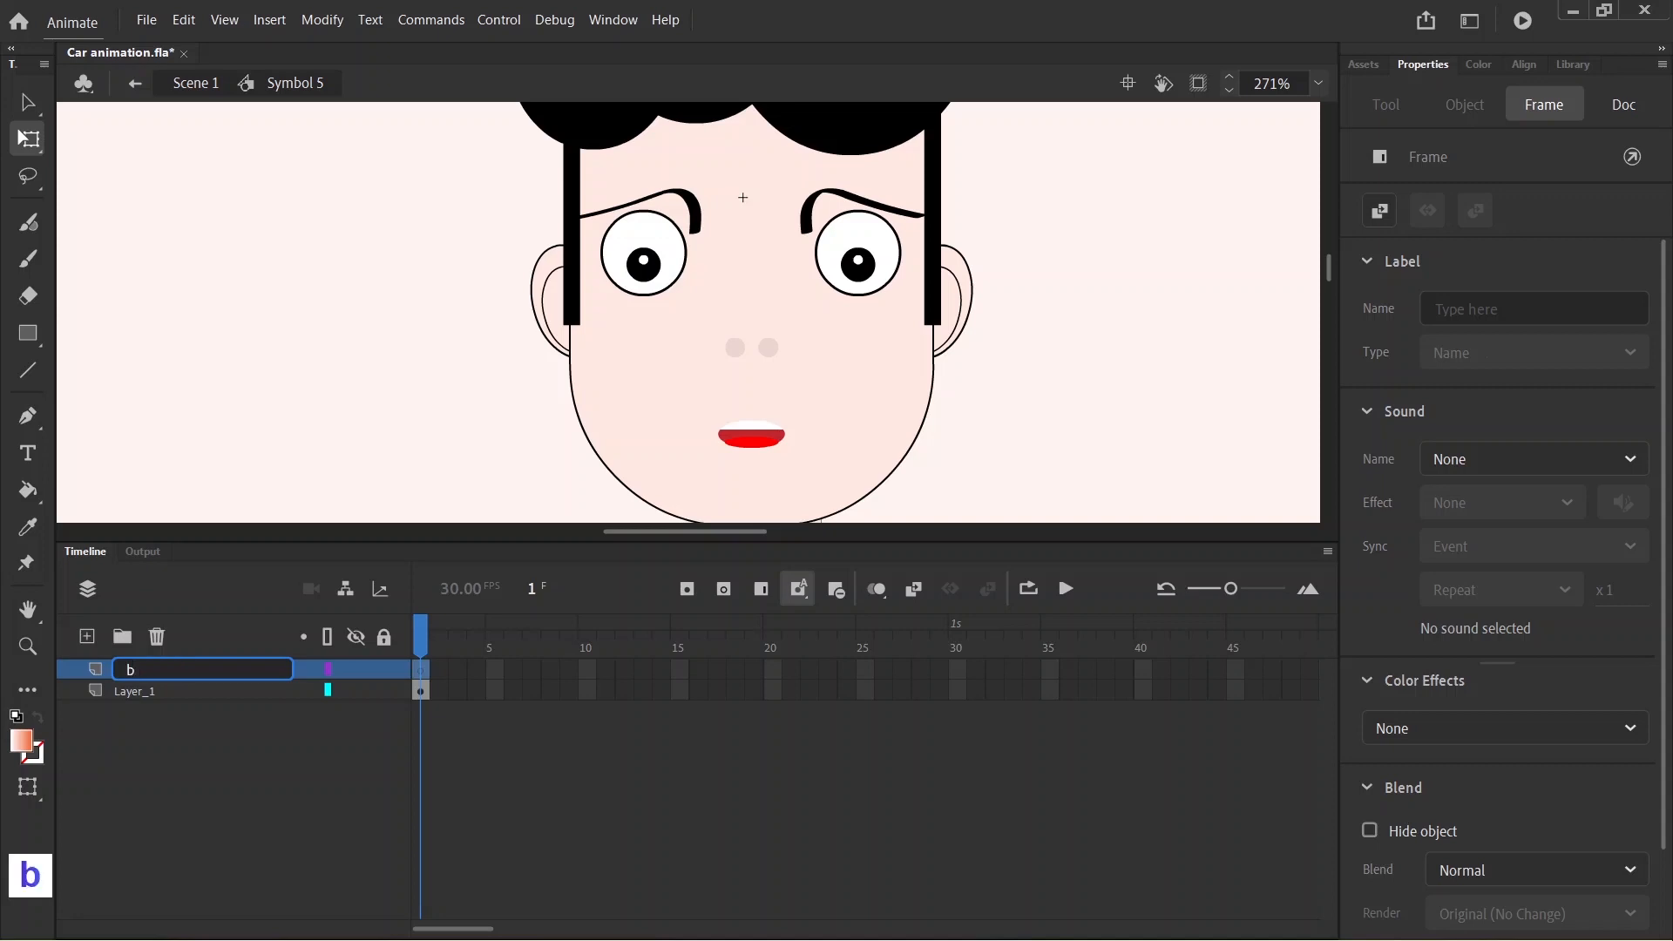
{"action": "key", "text": "Left"}
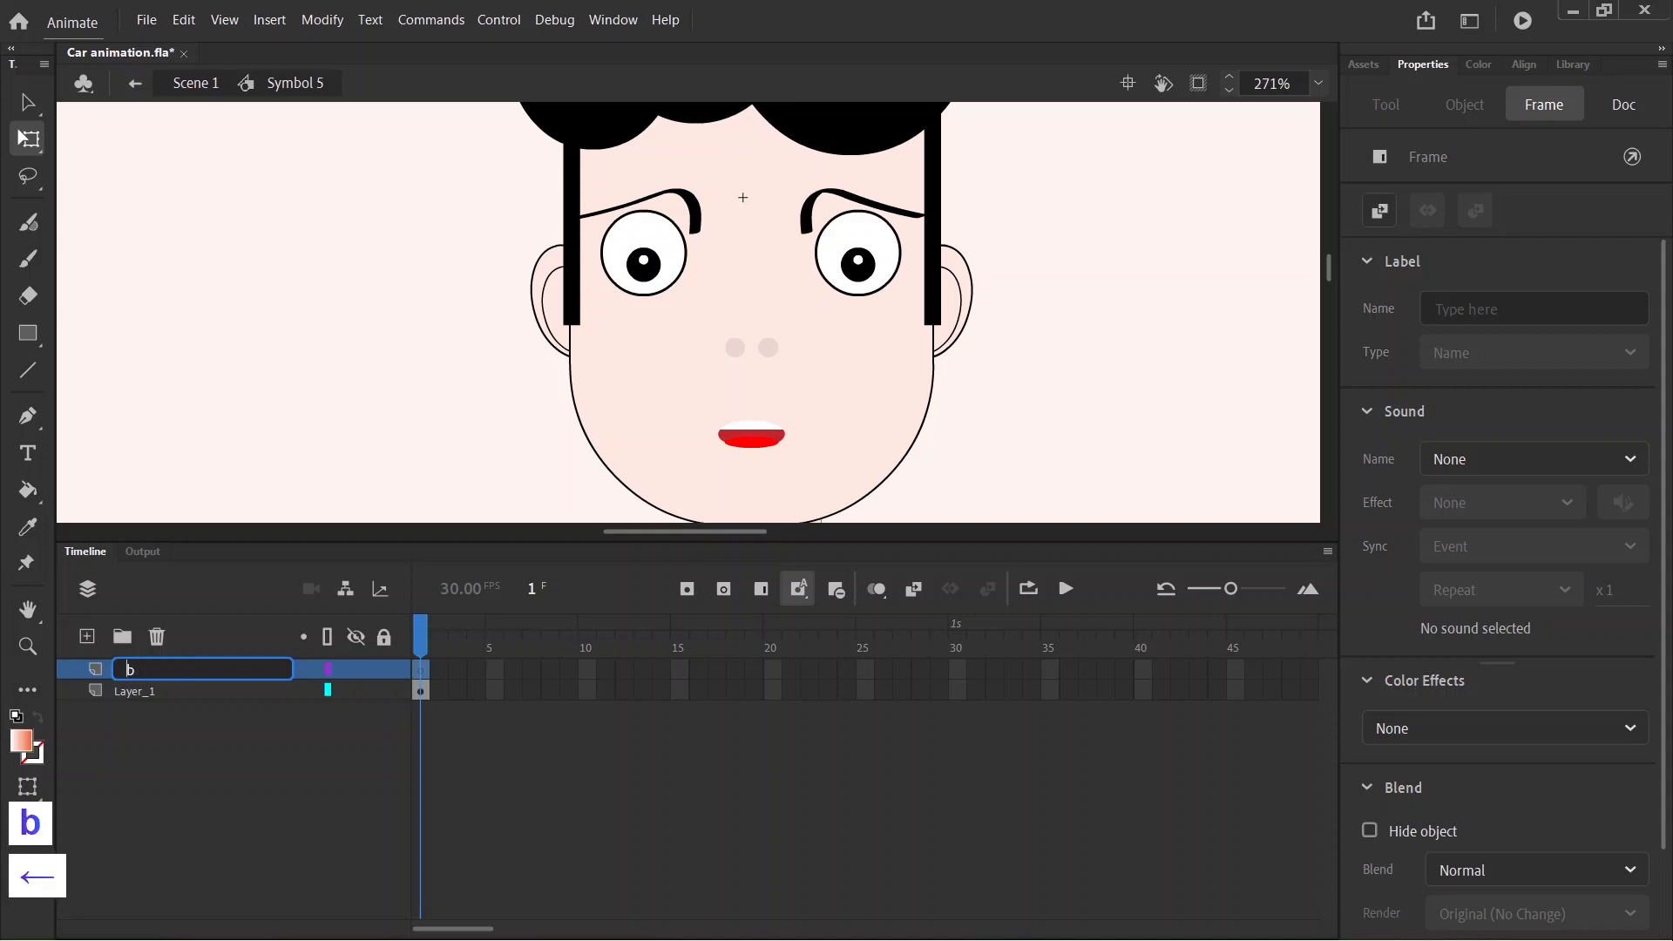
{"action": "type", "text": "l"}
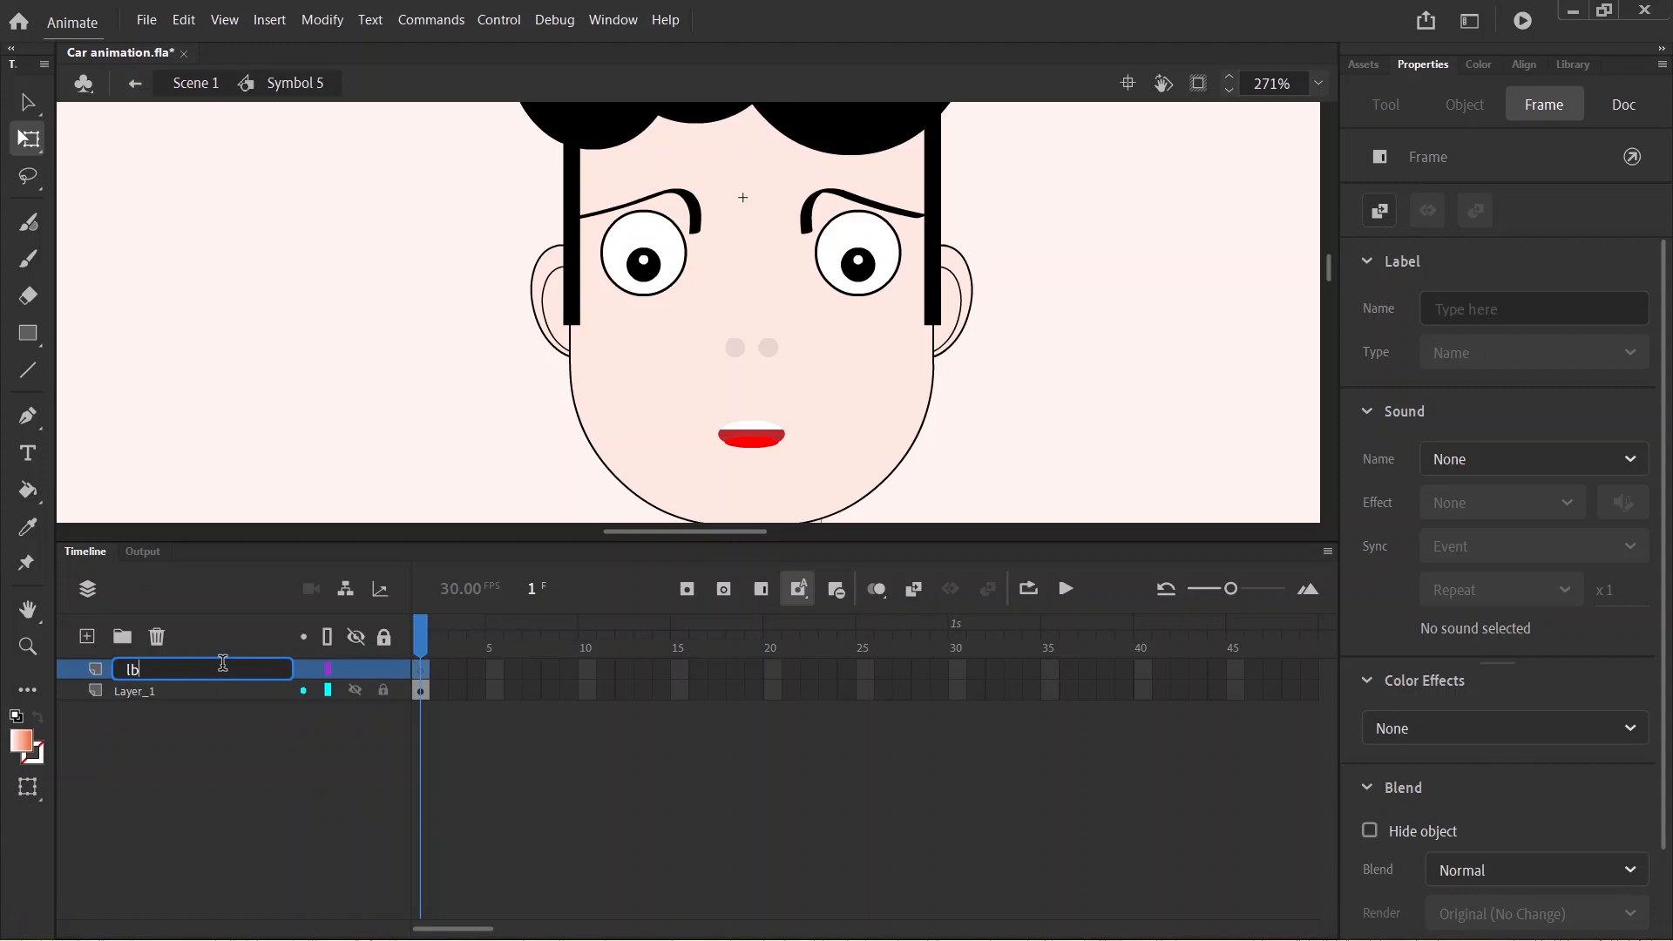
{"action": "key", "text": "Return"}
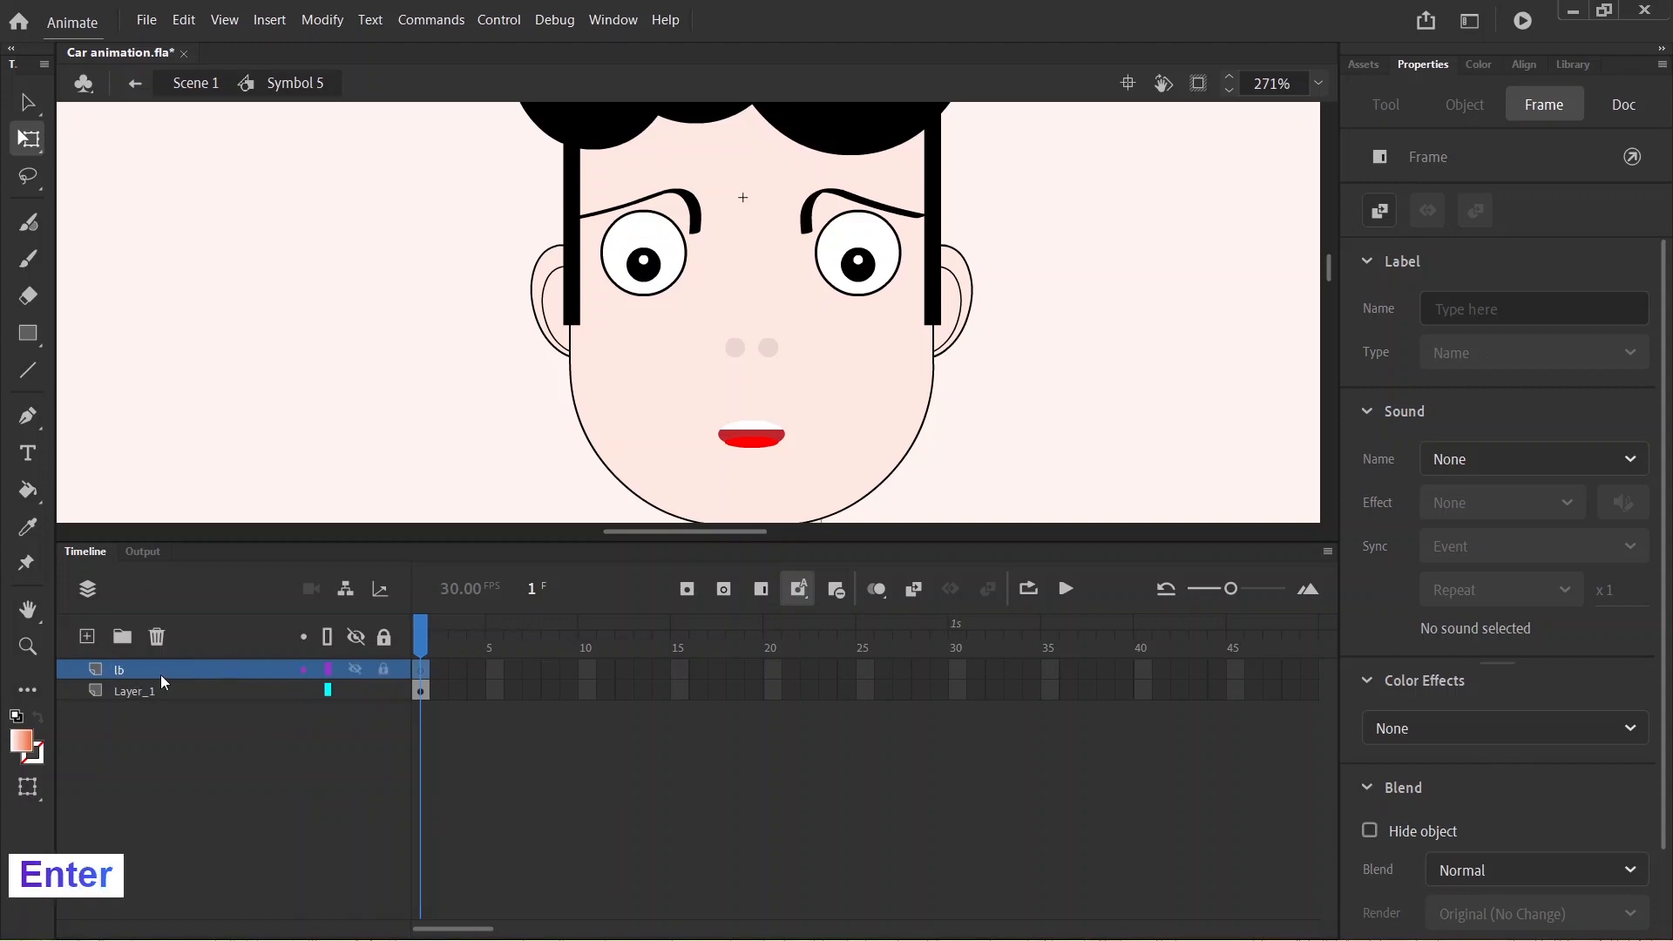
- Paste the copied left eyeball in place on the lb layer and add a layer named "rb" above it
{"action": "left_click", "coordinate": [183, 19]}
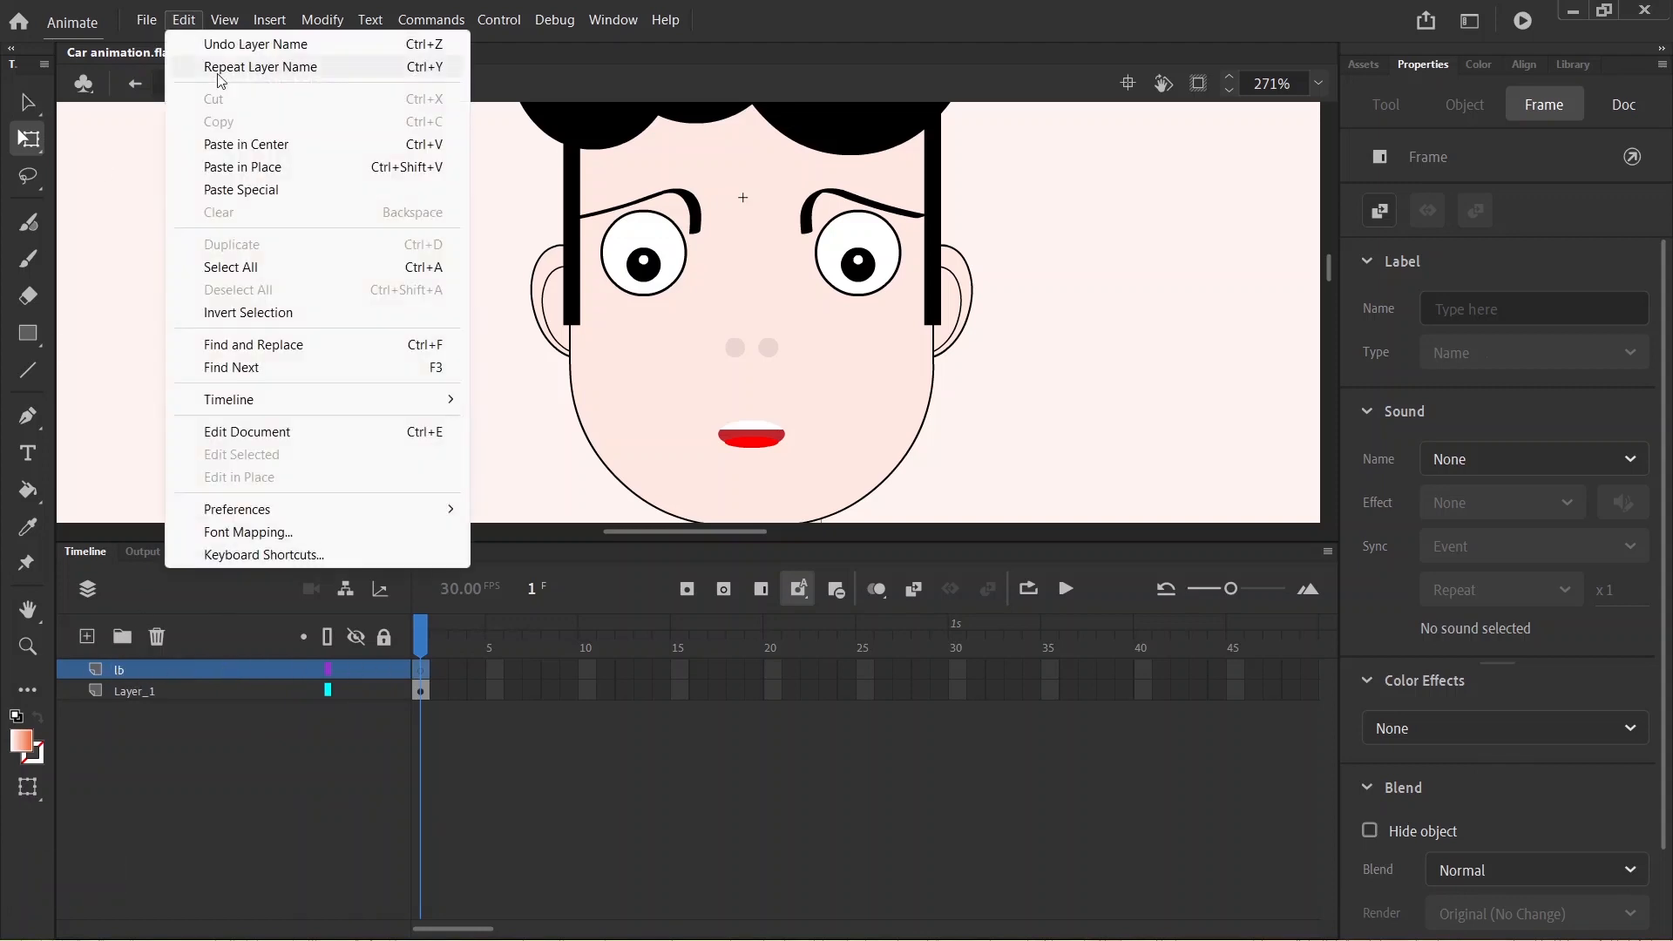
{"action": "left_click", "coordinate": [273, 172]}
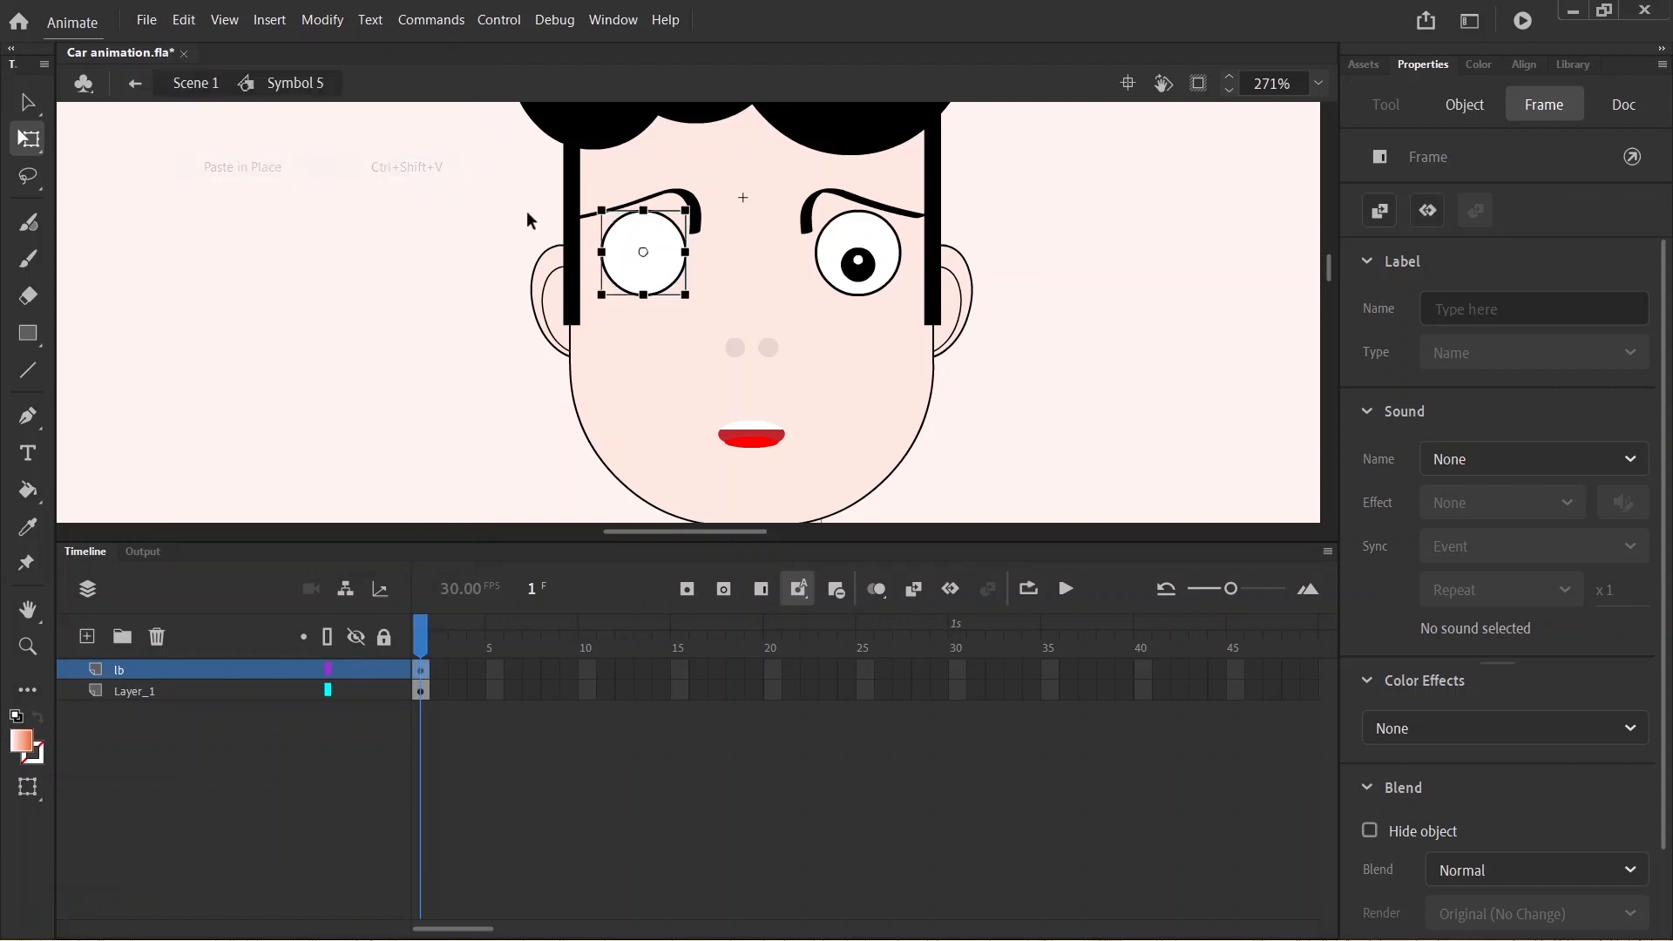
{"action": "left_click", "coordinate": [87, 637]}
{"action": "left_click", "coordinate": [150, 672]}
{"action": "double_click", "coordinate": [150, 672]}
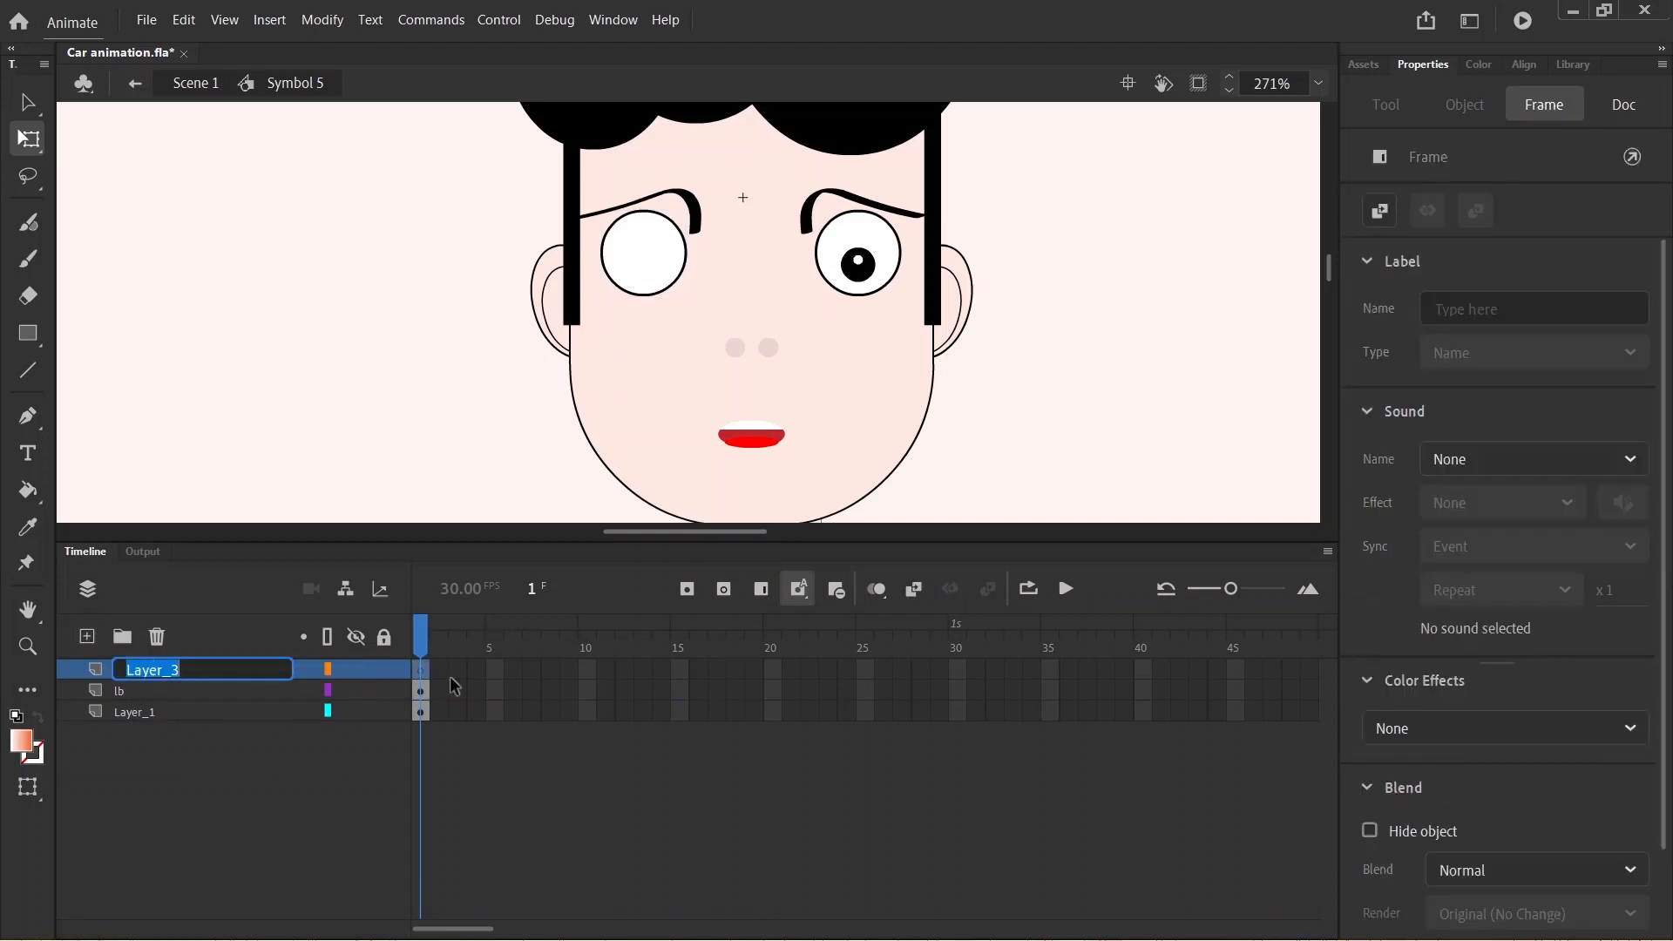
{"action": "type", "text": "rb"}
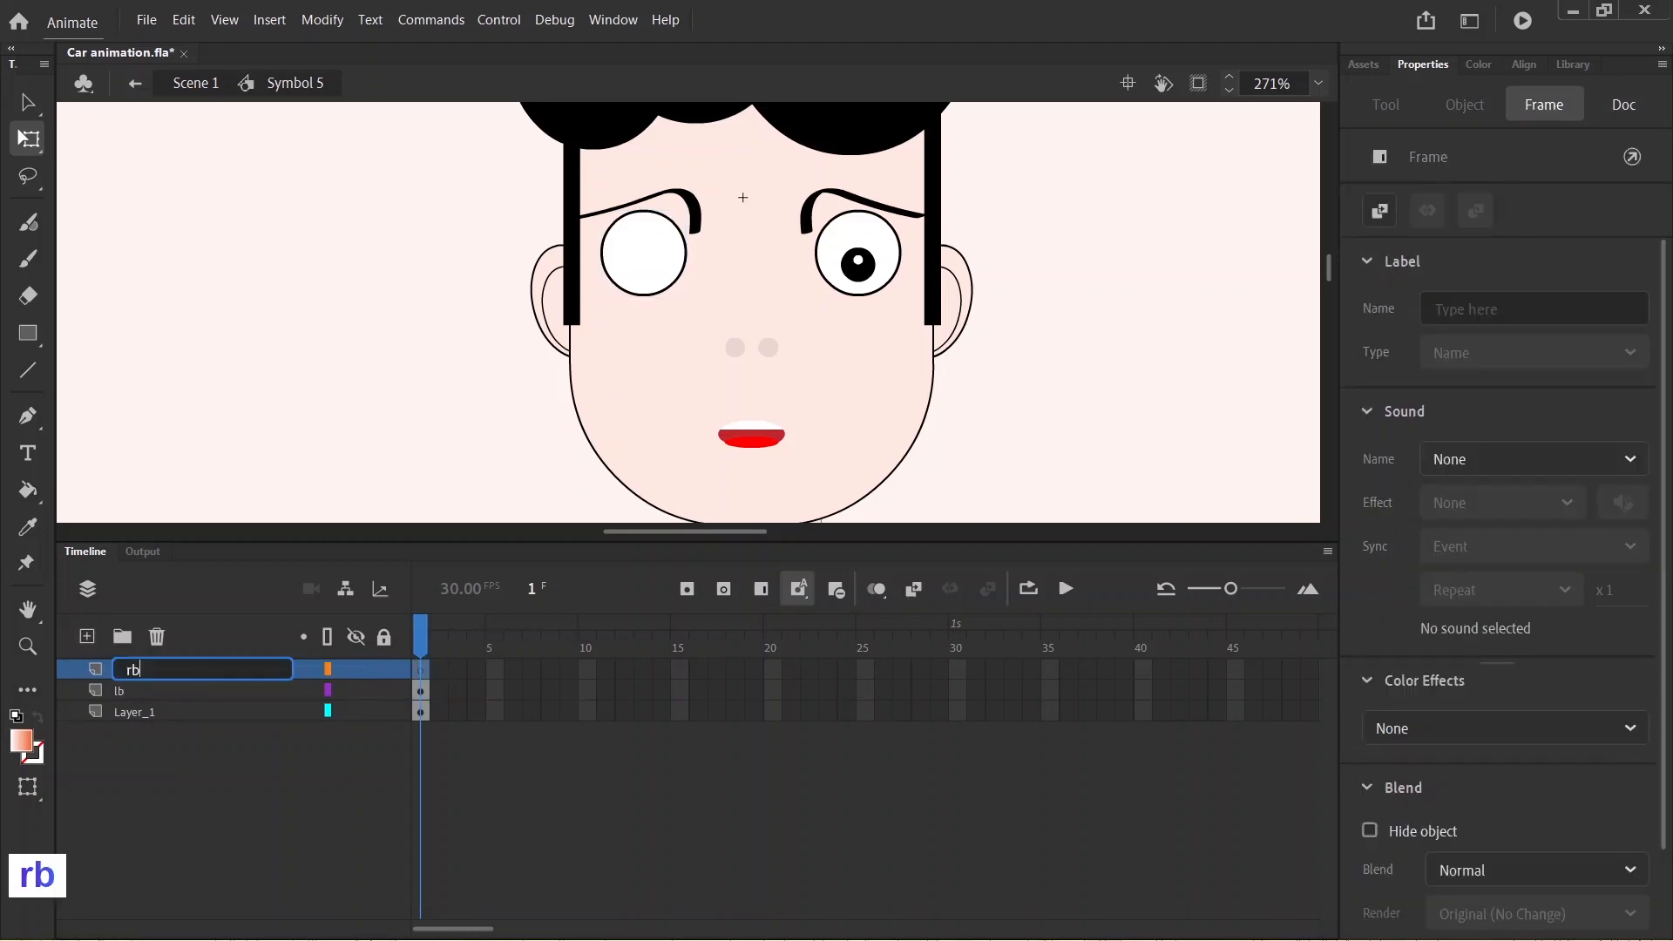
{"action": "left_click", "coordinate": [222, 757]}
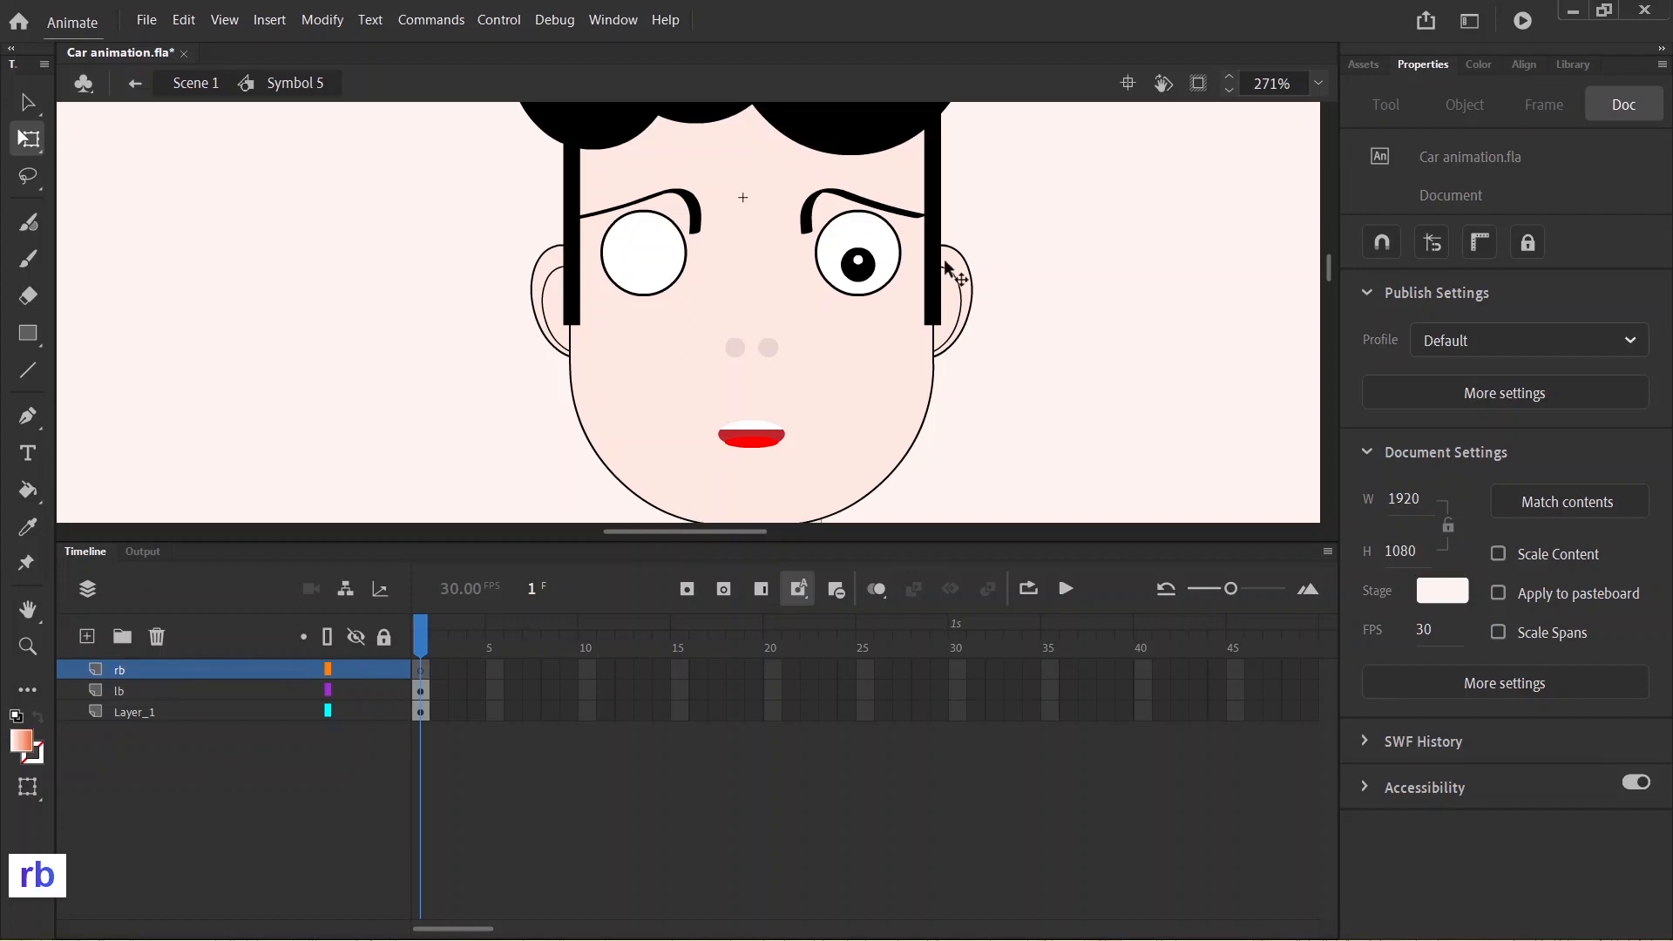
- Copy the white eyeball of the right eye and paste it in place on the rb layer
{"action": "left_click", "coordinate": [879, 236]}
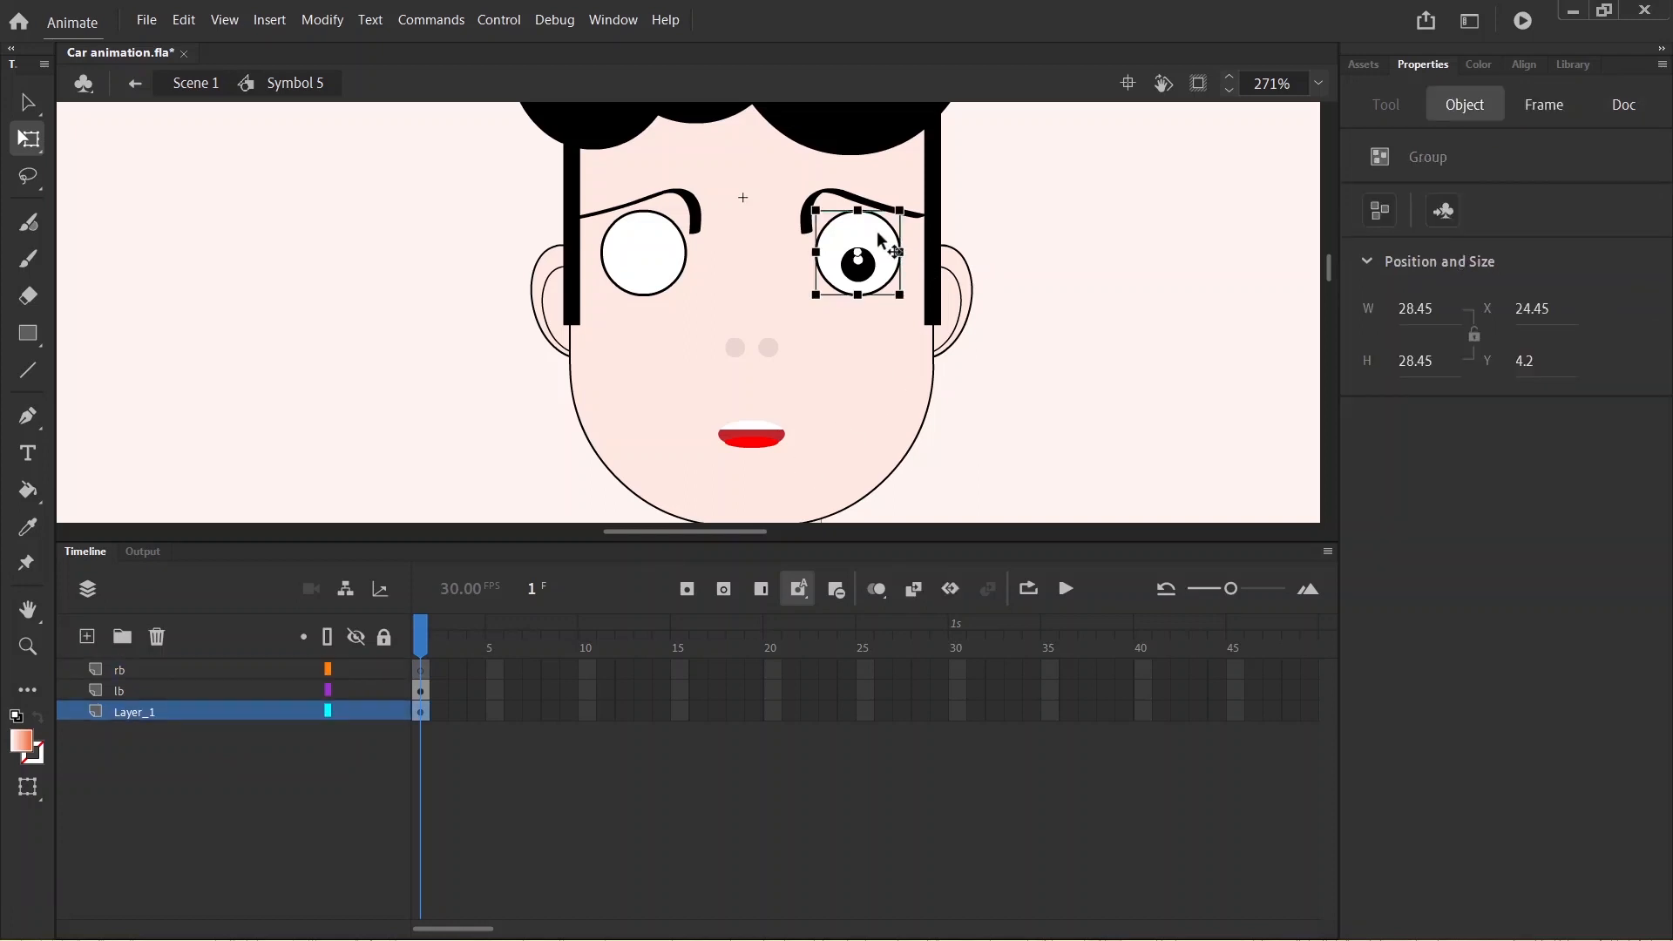
{"action": "left_click", "coordinate": [183, 19]}
{"action": "left_click", "coordinate": [218, 121]}
{"action": "left_click", "coordinate": [129, 673]}
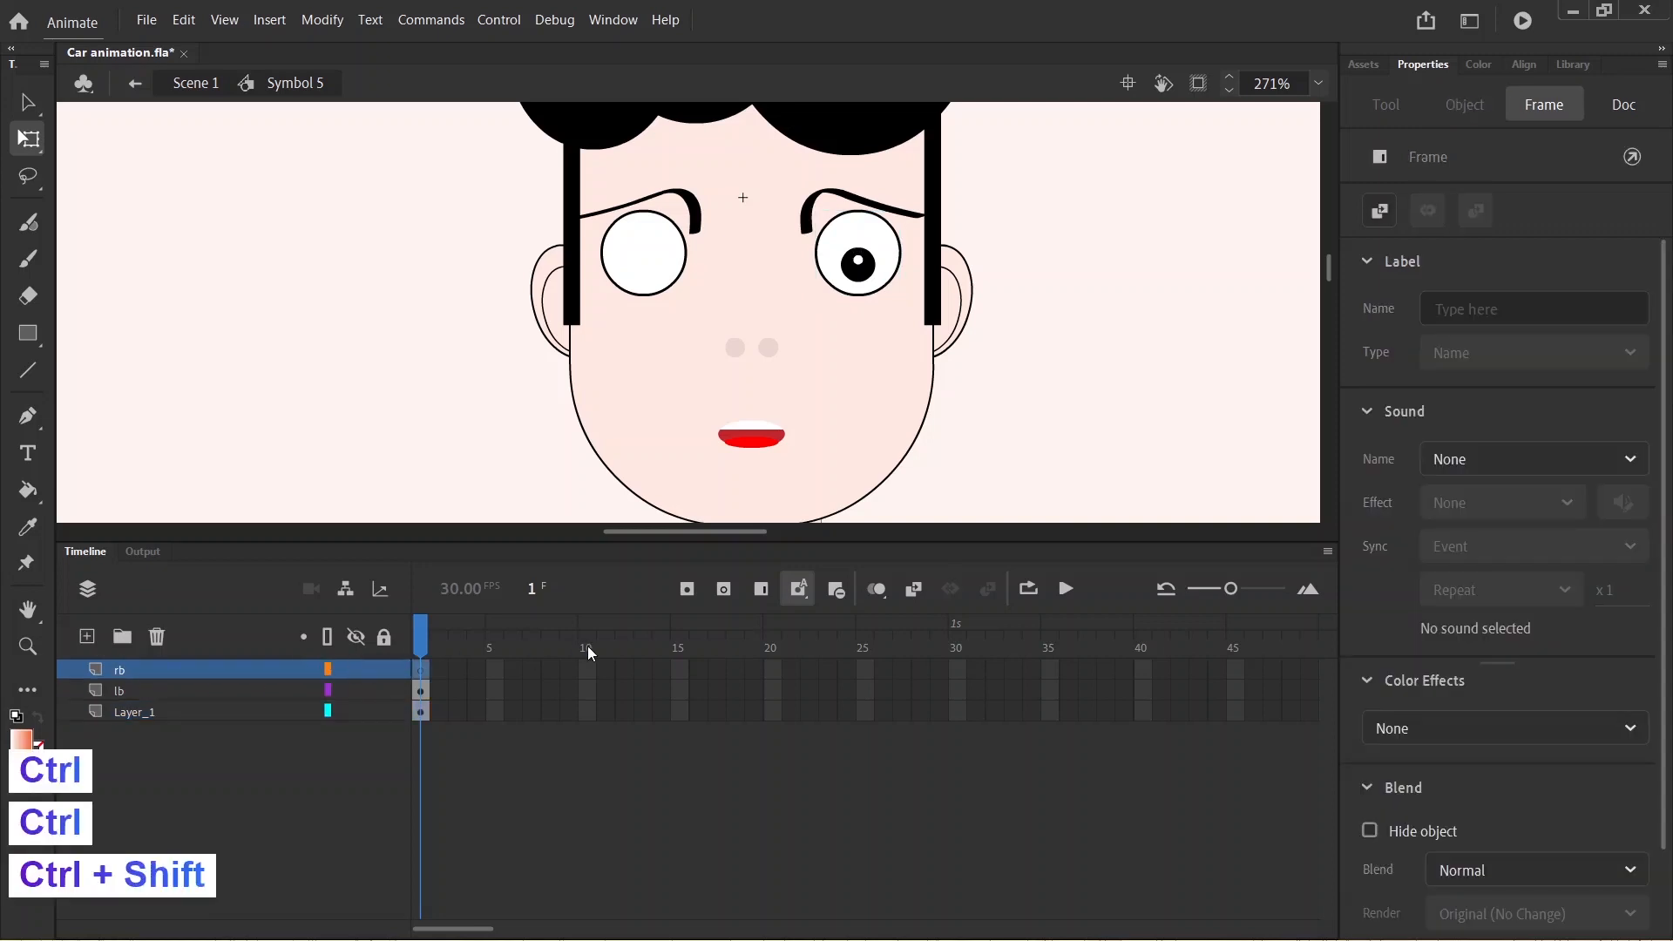
{"action": "key", "text": "ctrl+shift+v"}
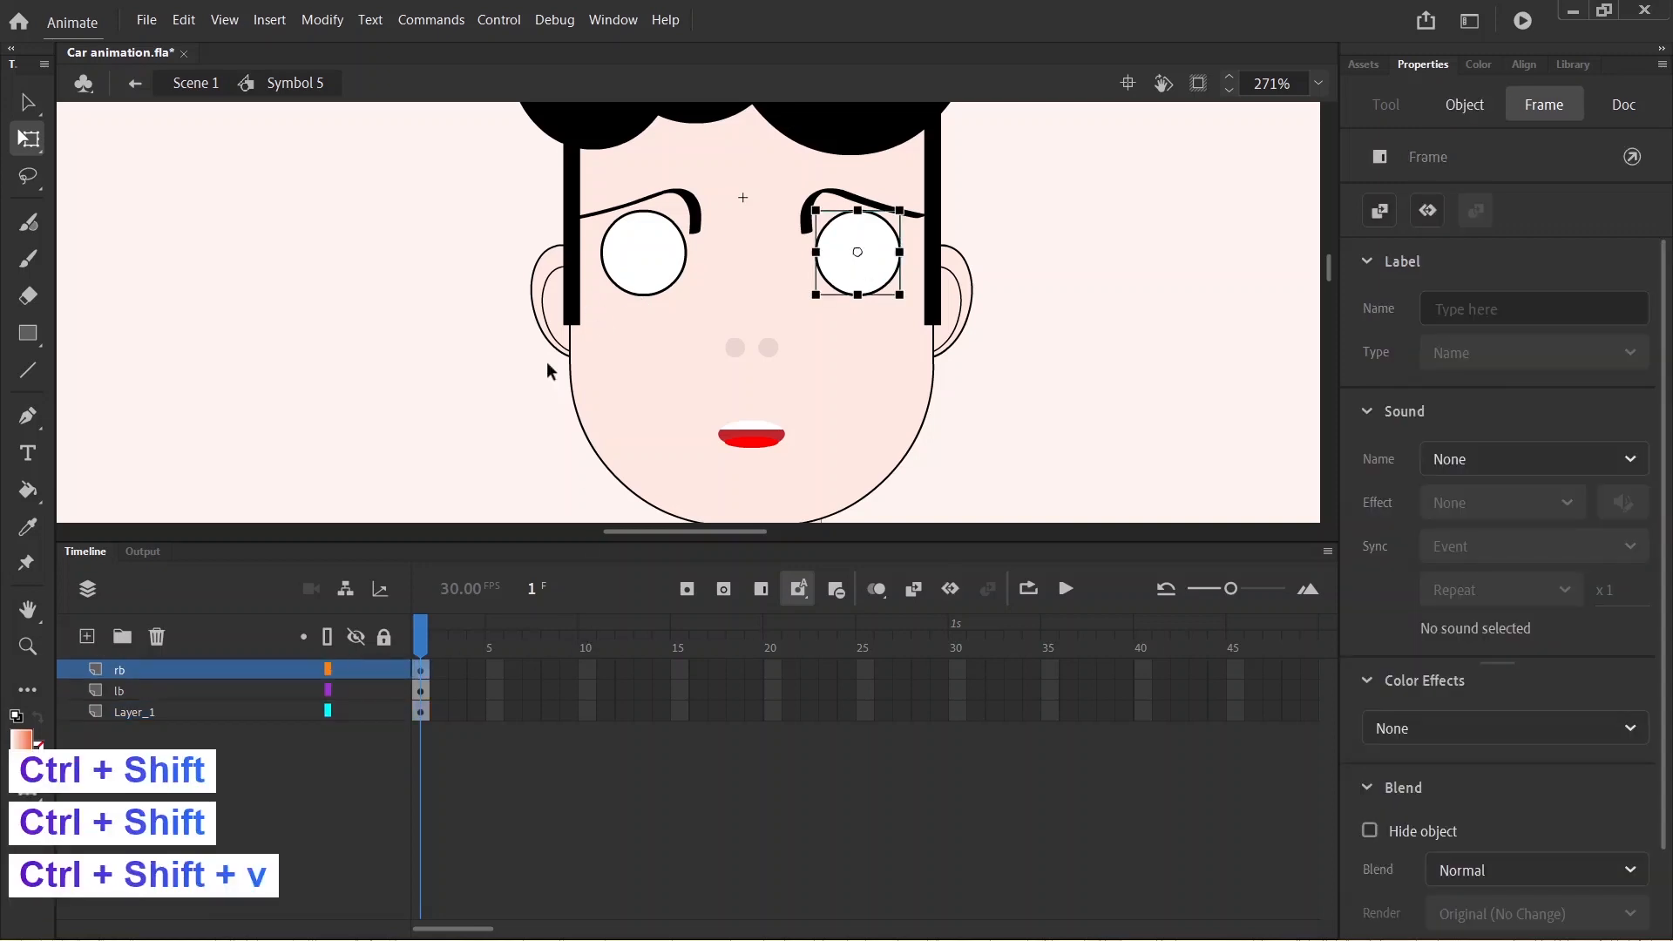
{"action": "left_click", "coordinate": [494, 439]}
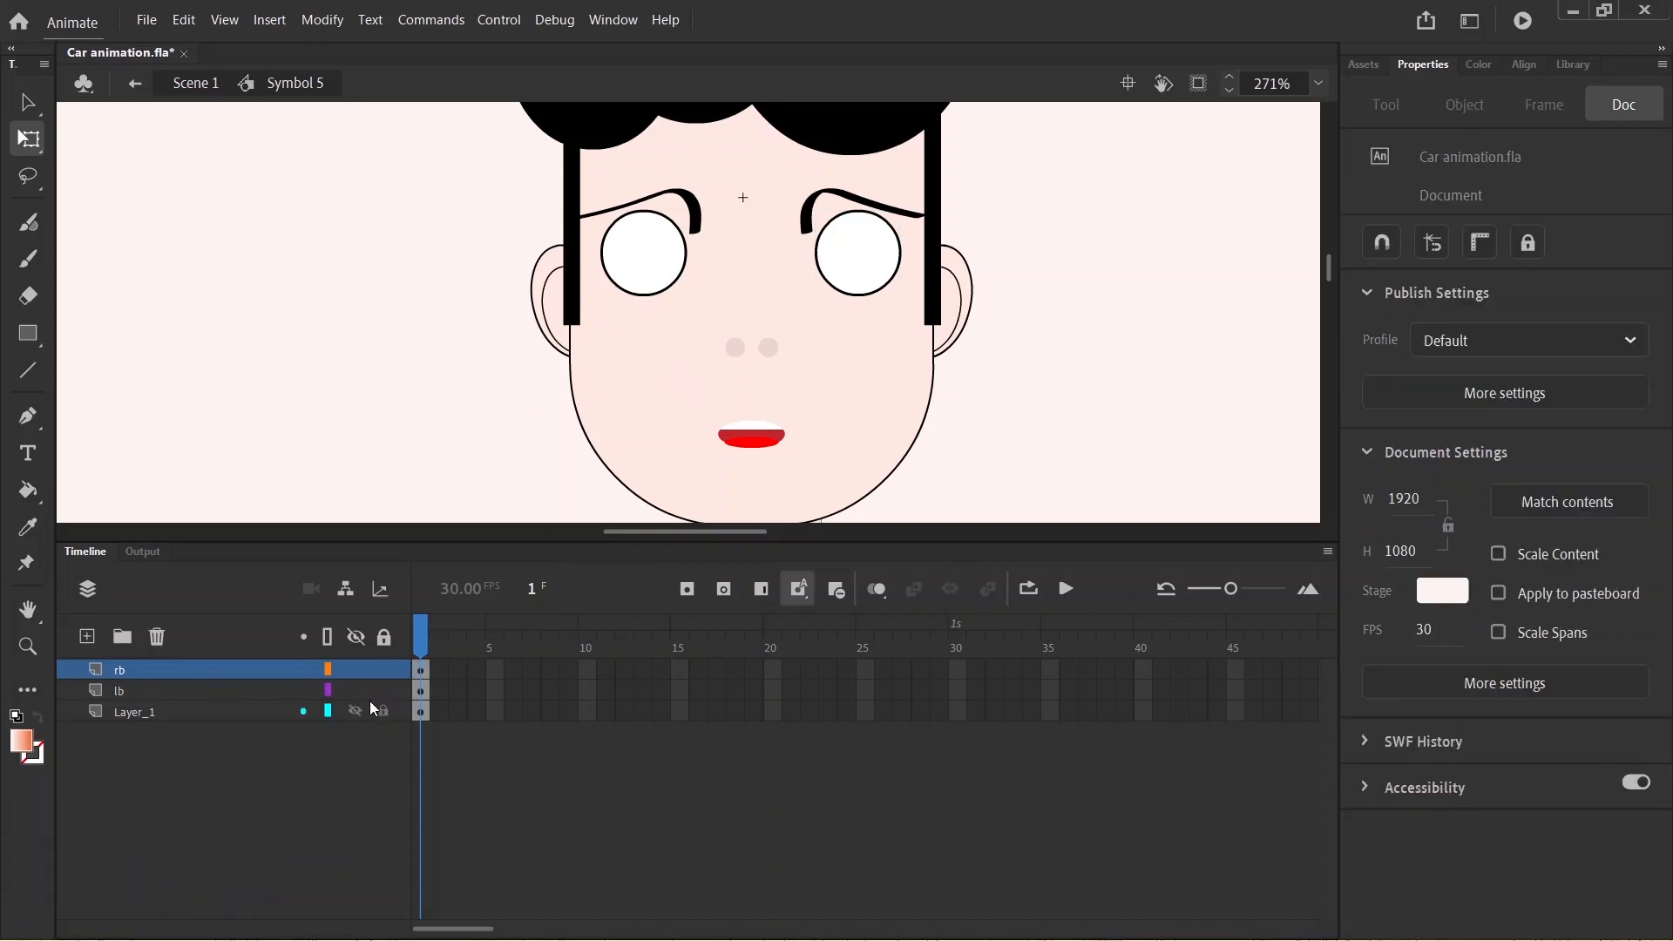
- Hide the rb and lb layers and group the left eye's white eyeball, pupil and highlight on Layer_1
{"action": "left_click", "coordinate": [356, 668]}
{"action": "left_click", "coordinate": [356, 690]}
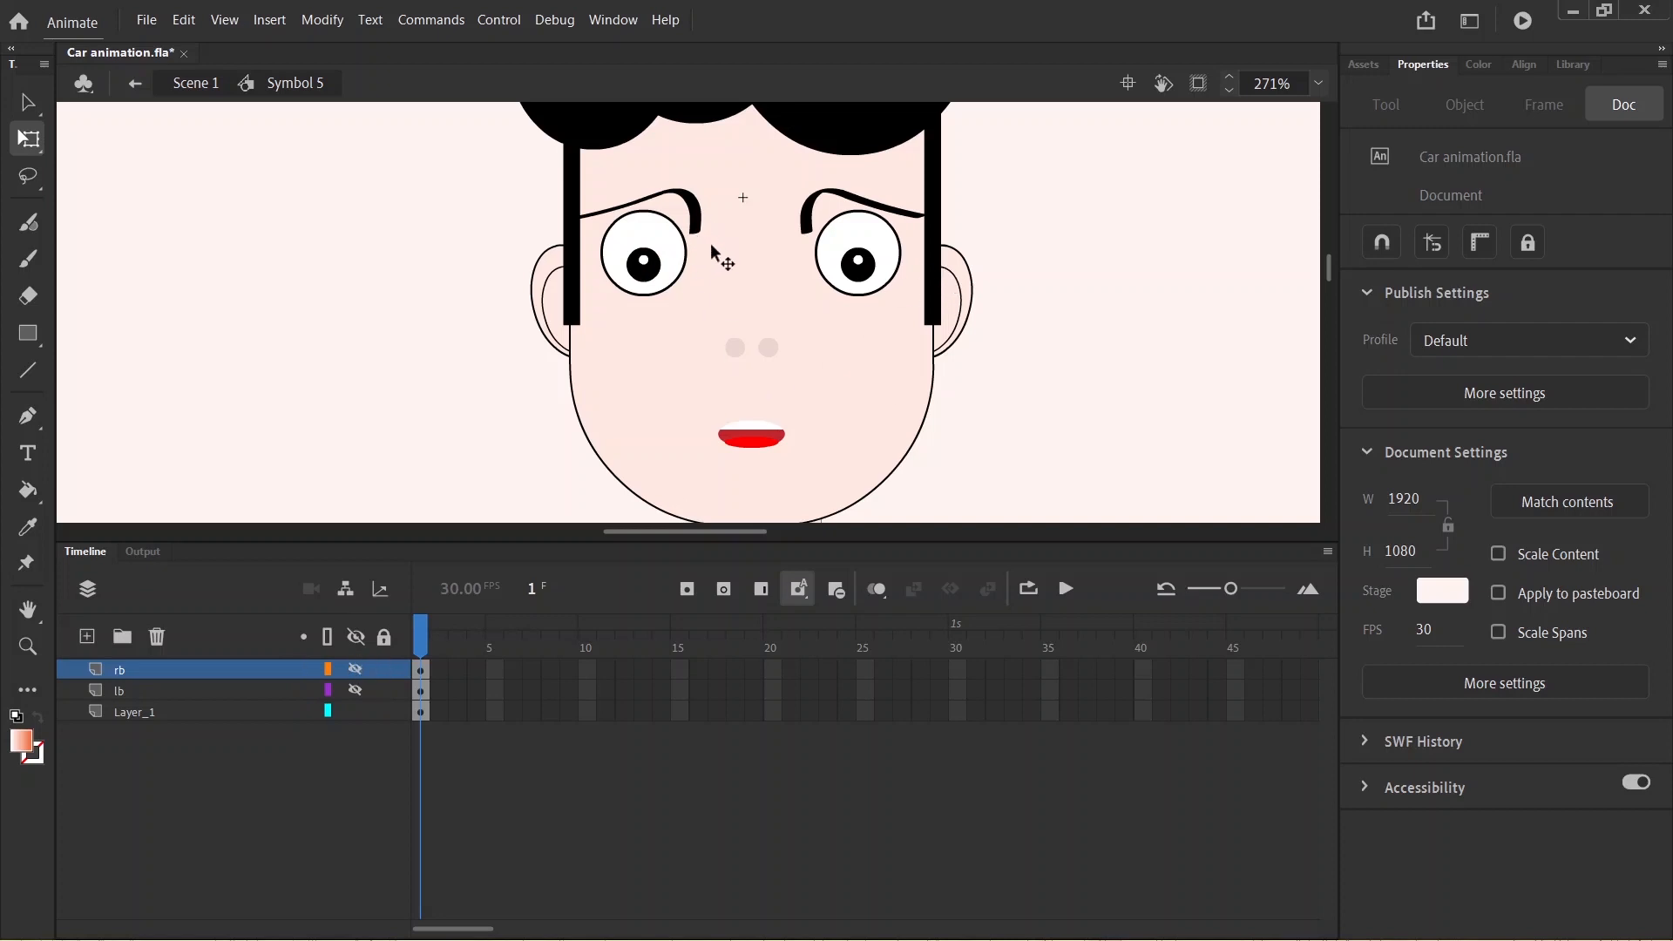
{"action": "key", "text": "ctrl"}
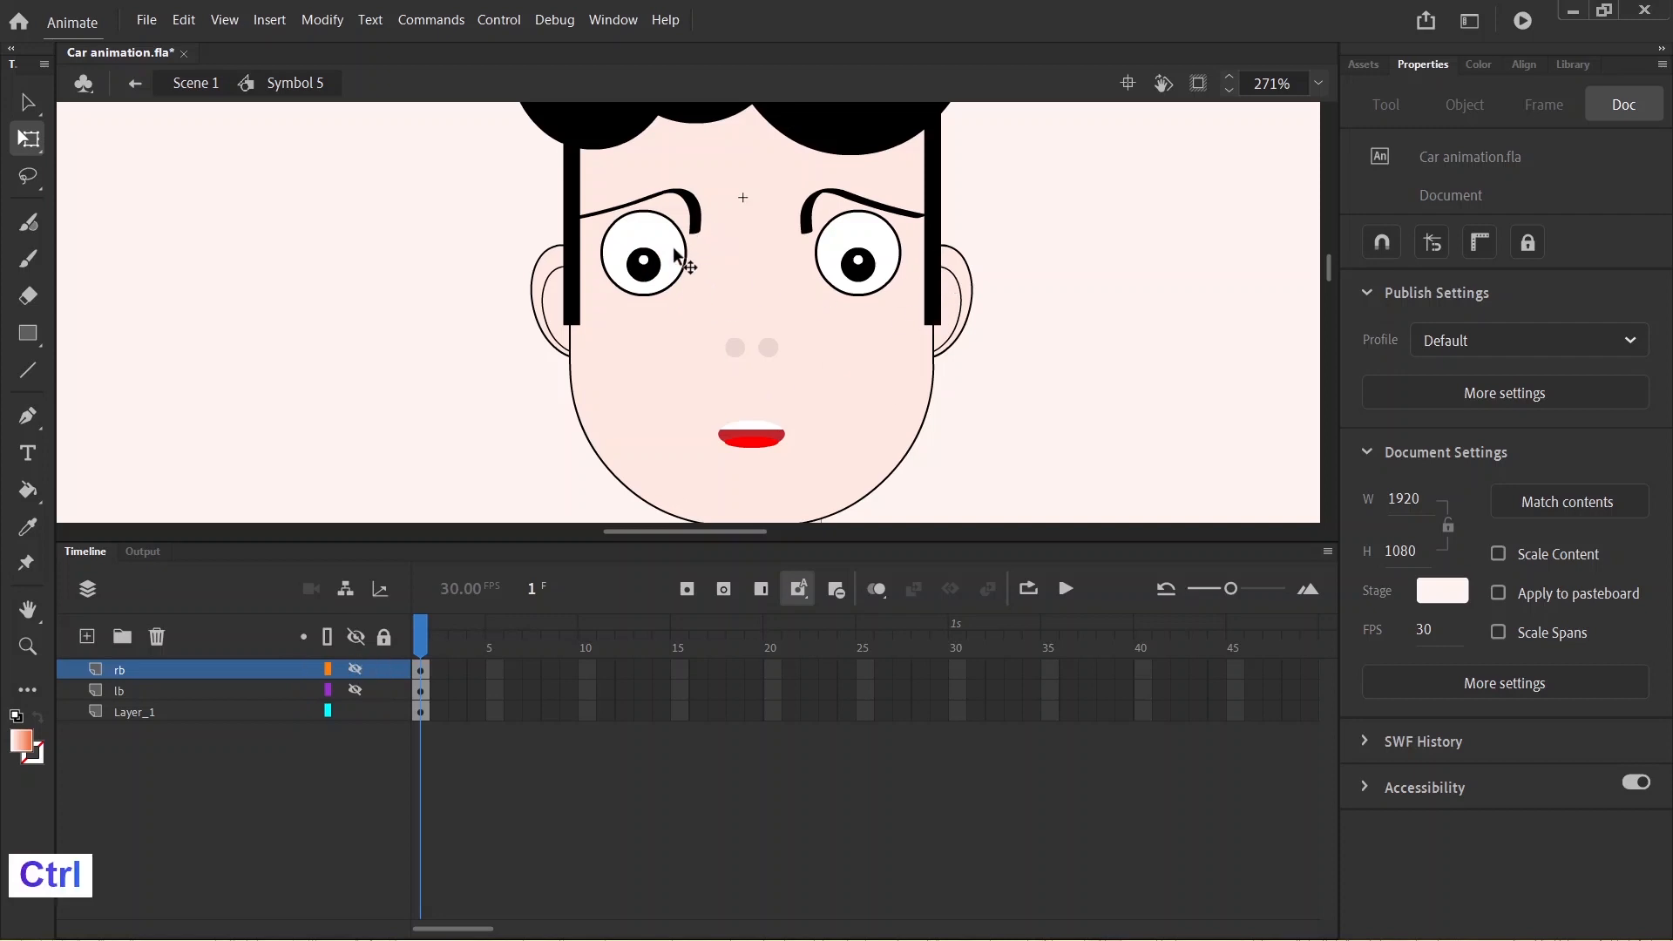
{"action": "scroll", "coordinate": [675, 252], "scroll_direction": "up", "scroll_amount": 4}
{"action": "key", "text": "ctrl"}
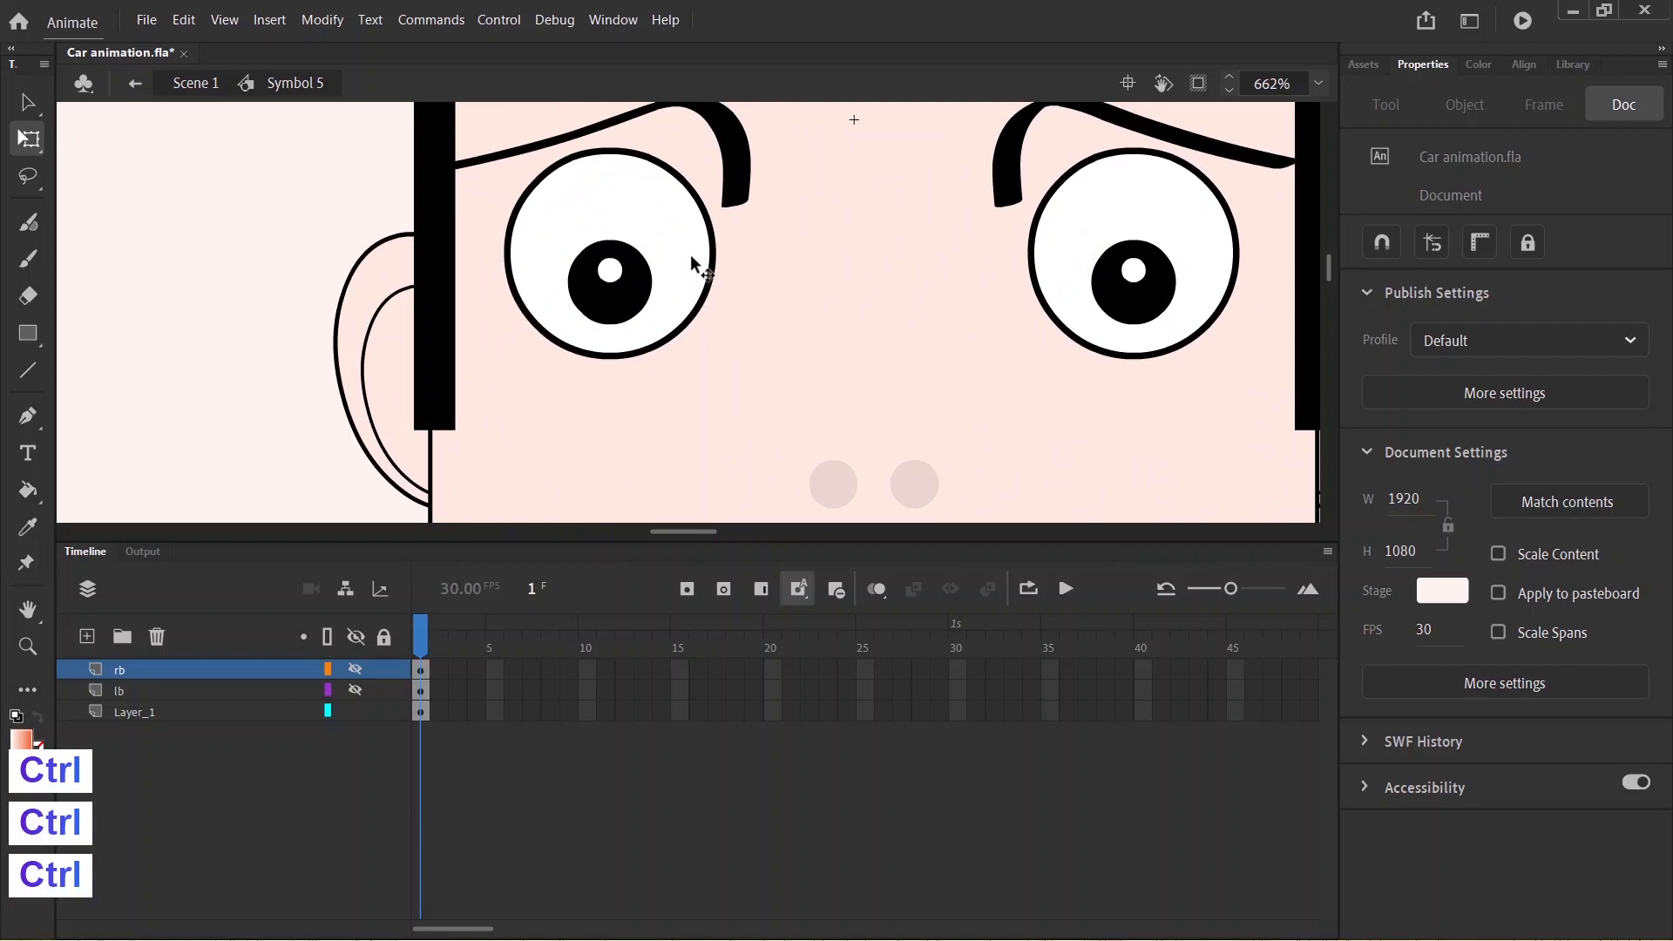
{"action": "left_click", "coordinate": [691, 256]}
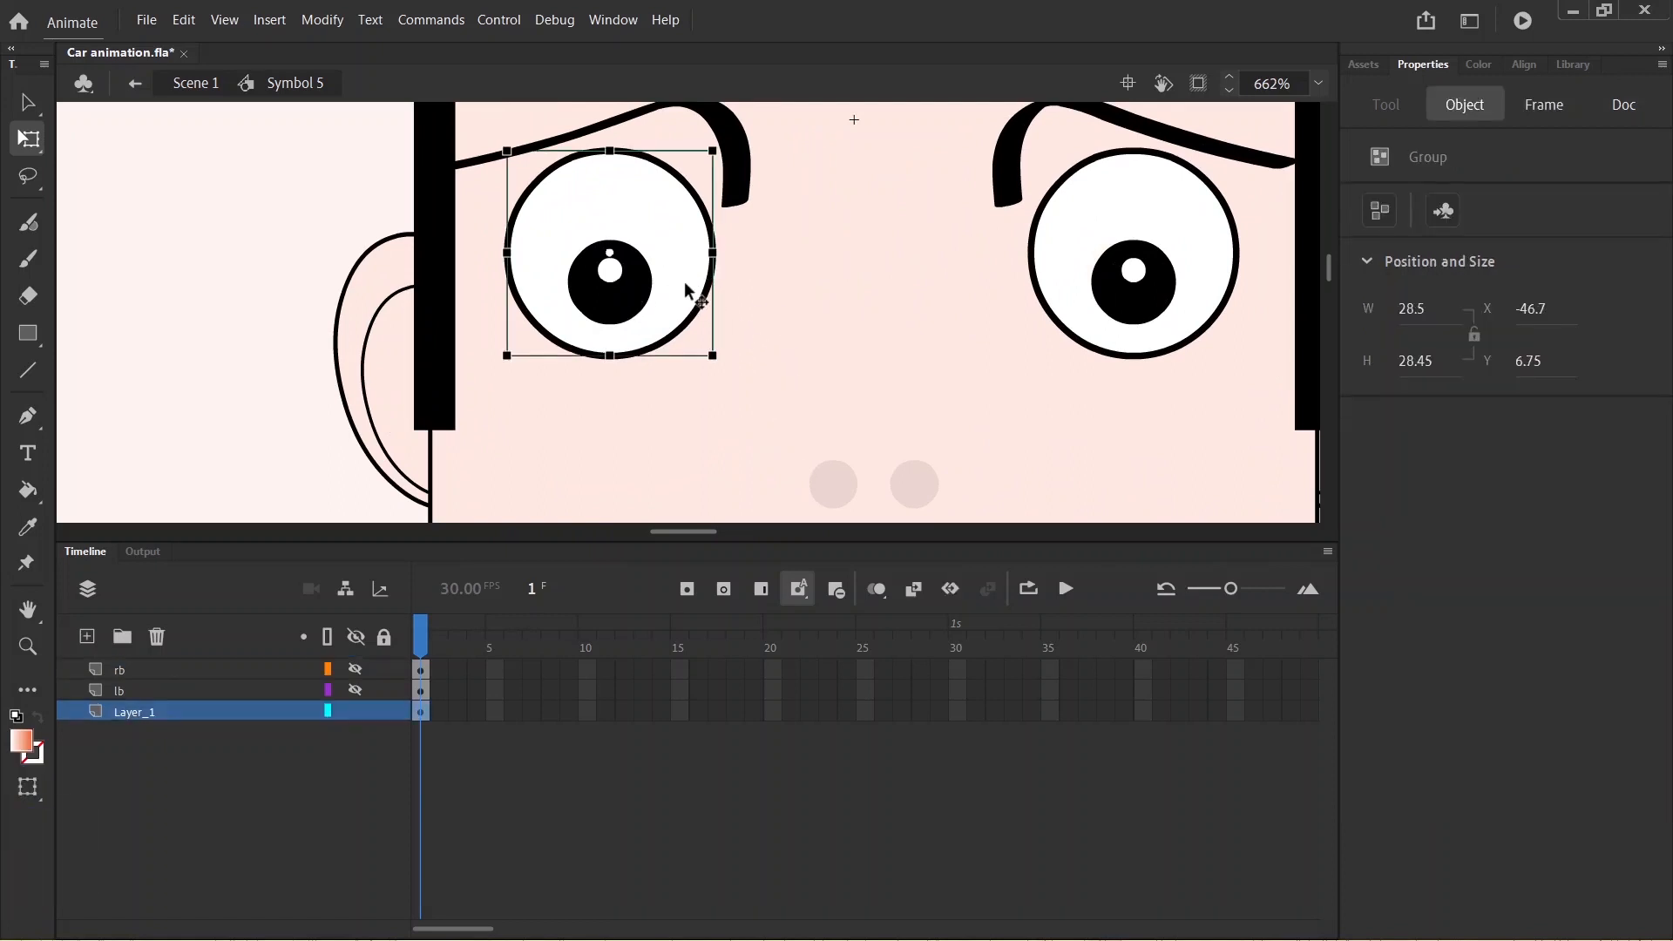
{"action": "left_click_drag", "start_coordinate": [685, 284], "coordinate": [725, 363]}
{"action": "key", "text": "ctrl+z"}
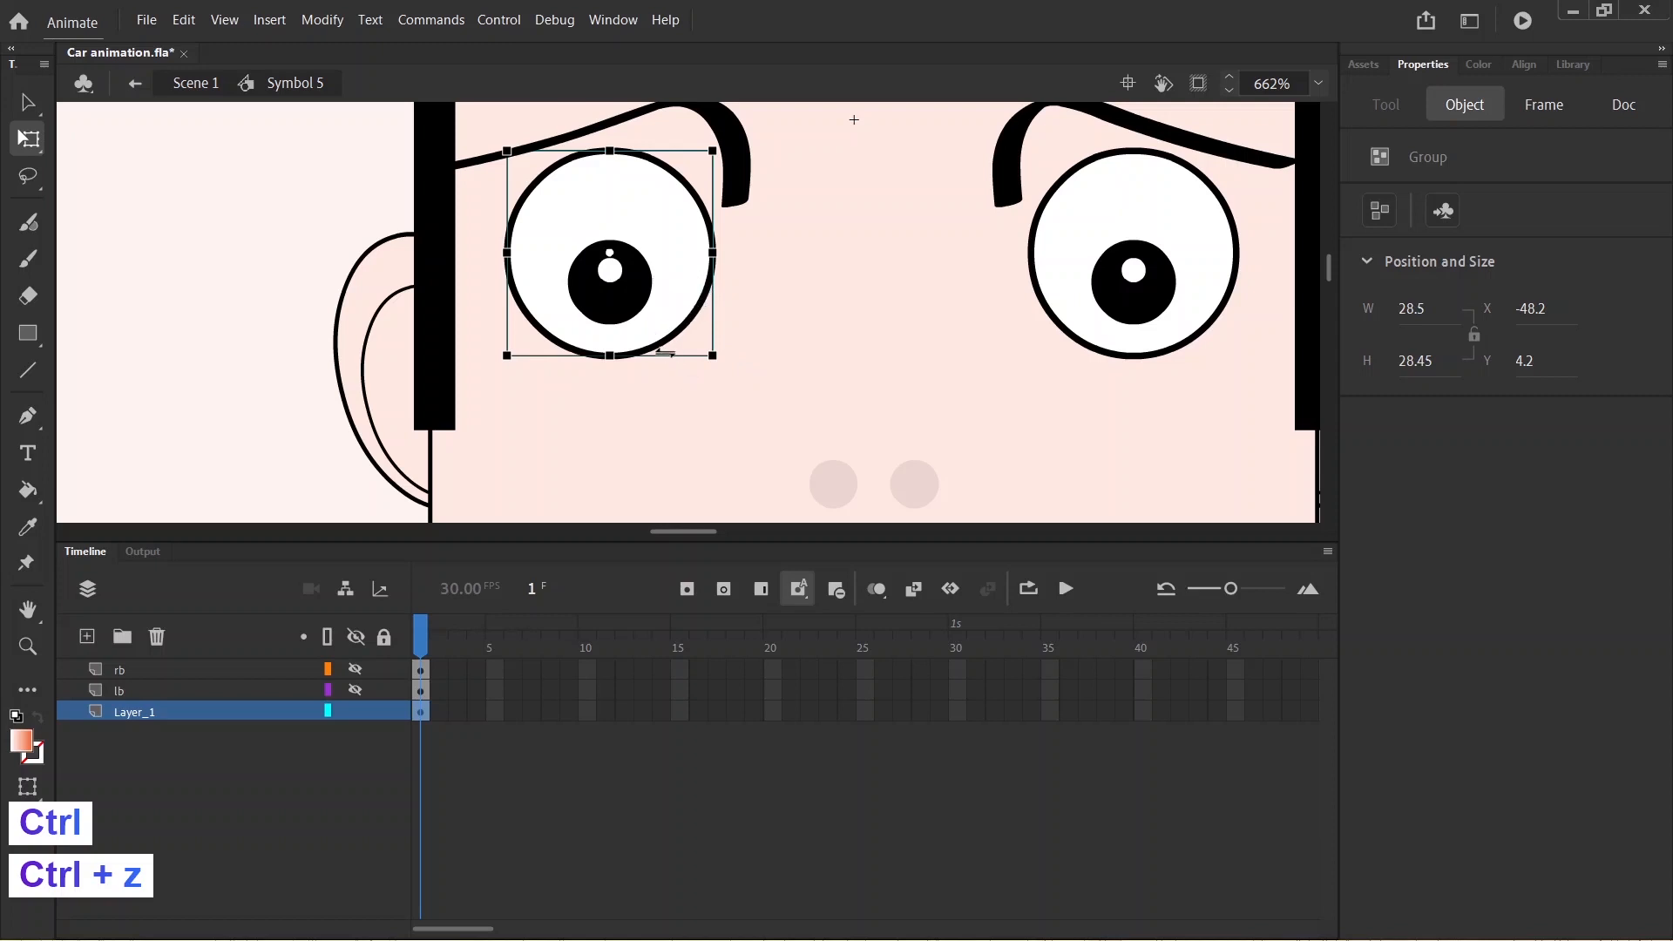
{"action": "key", "text": "shift"}
{"action": "key", "text": "shift"}
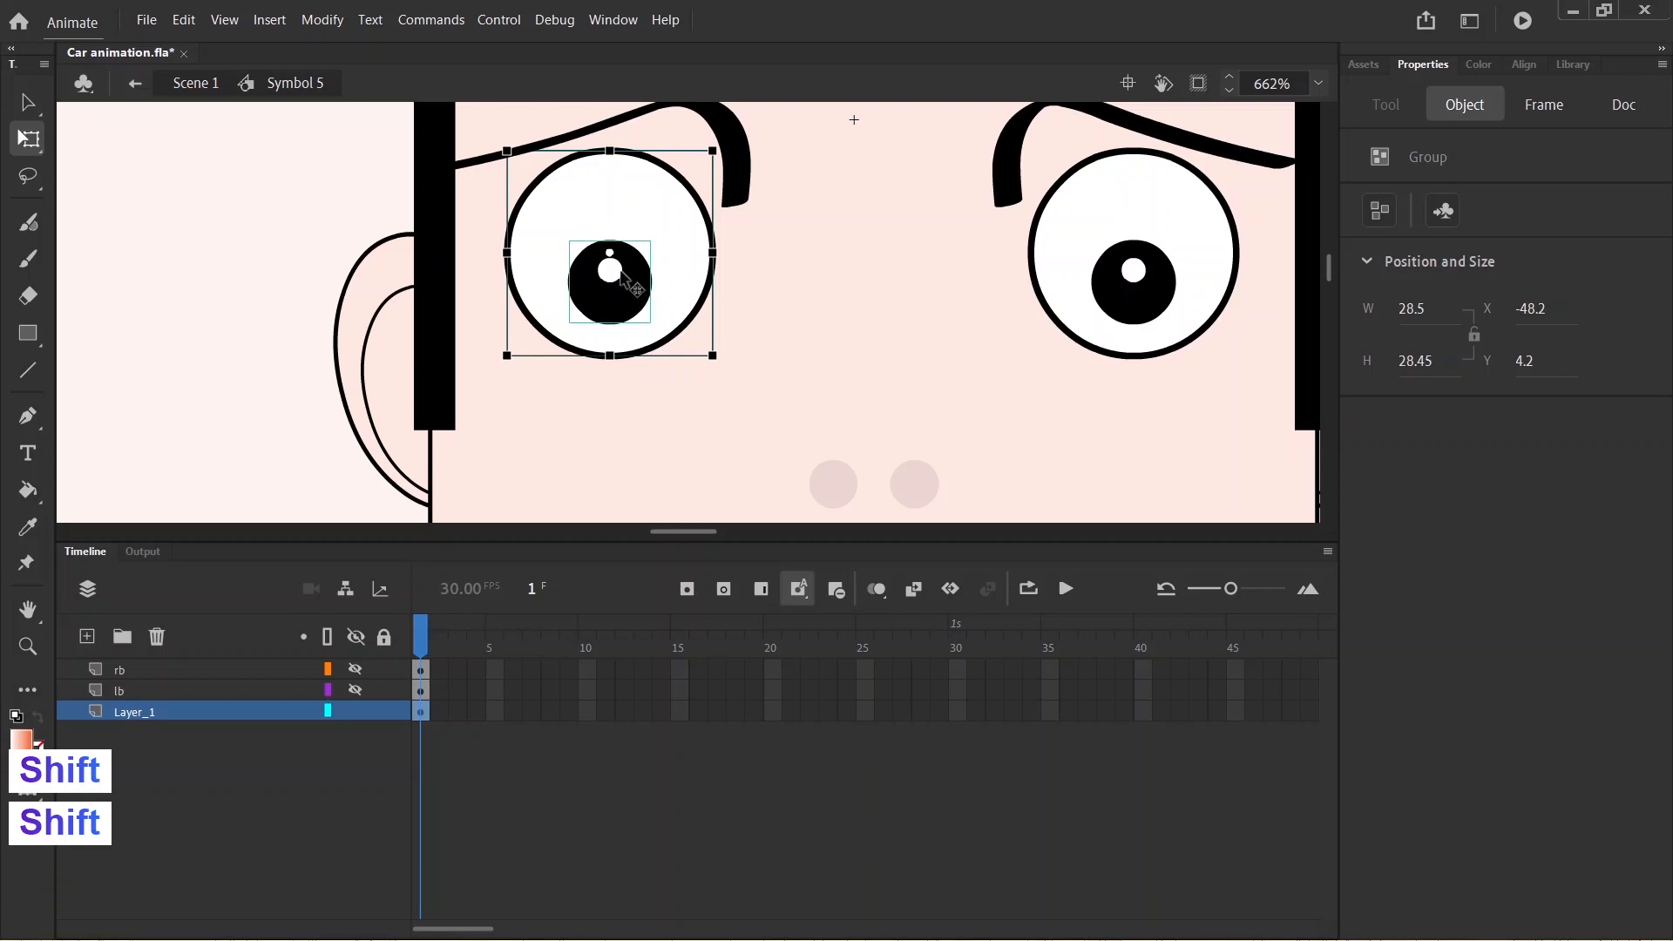
{"action": "key", "text": "shift"}
{"action": "key", "text": "shift"}
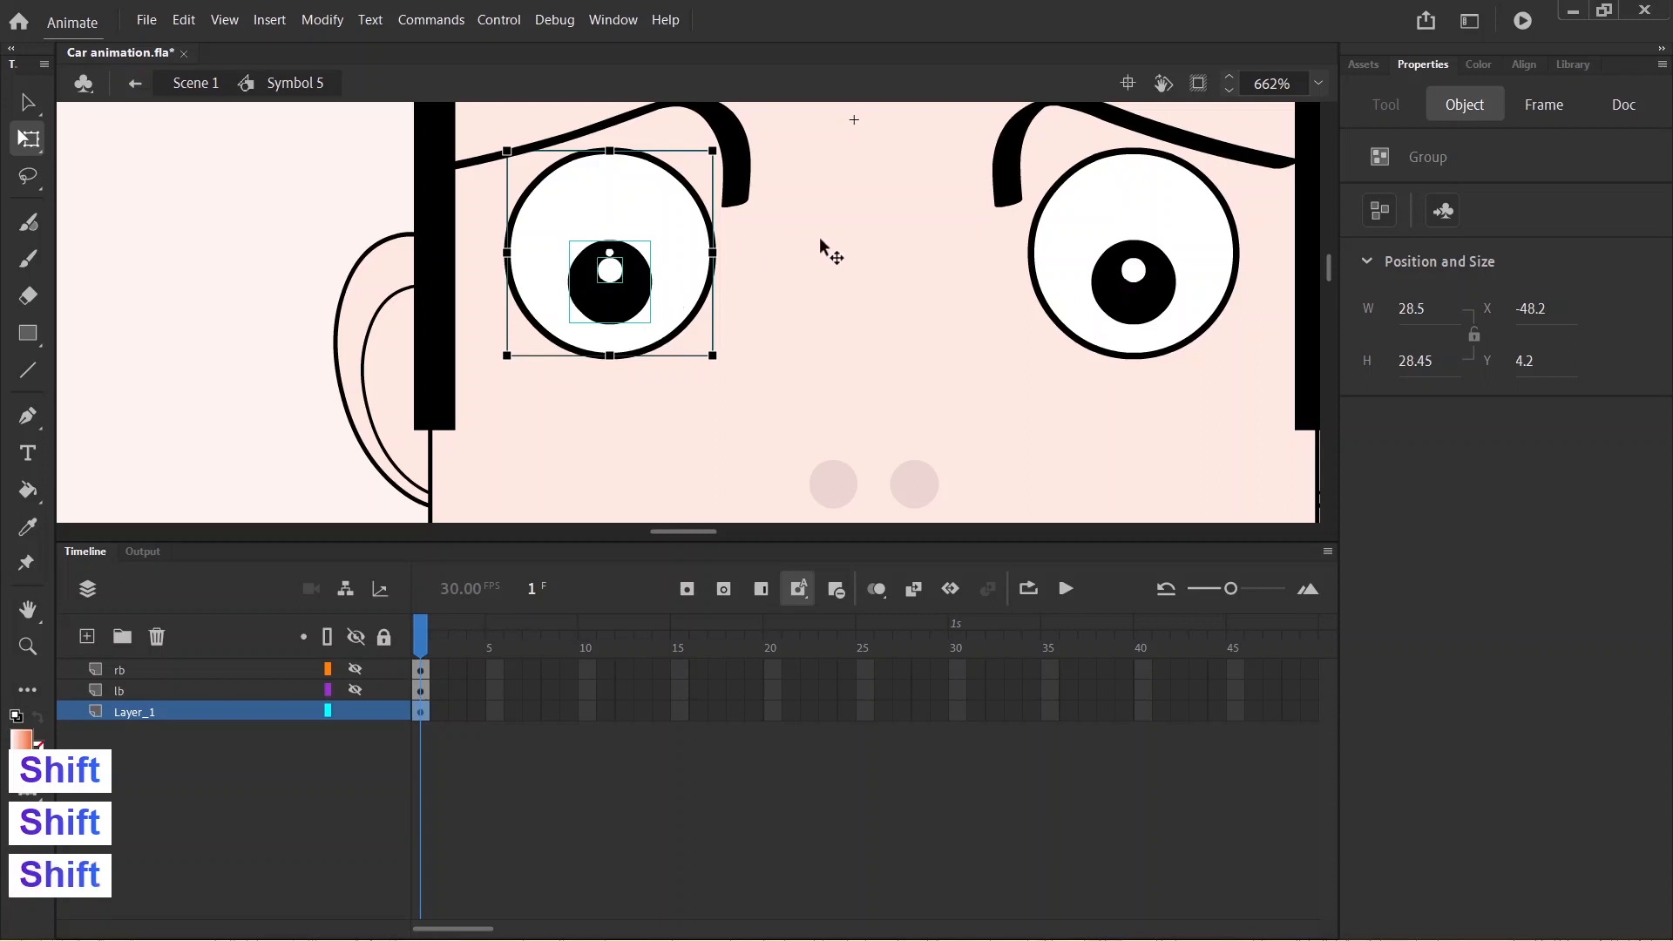
{"action": "key", "text": "ctrl+g"}
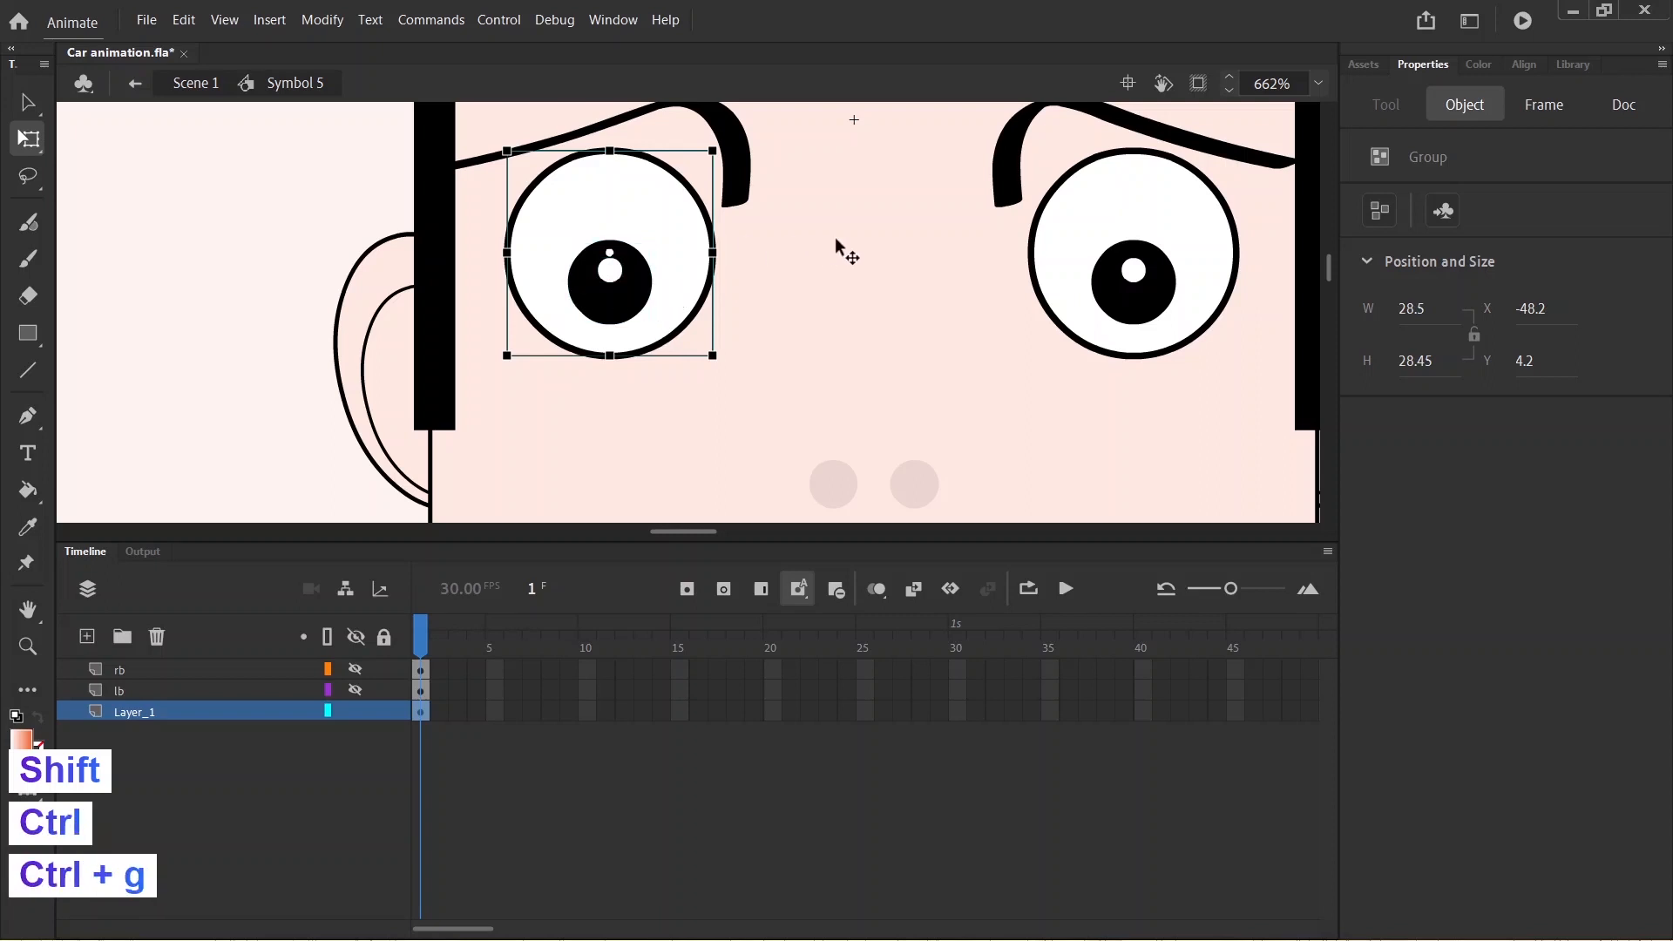
- Test the left eye group by moving it as one piece, and undo the move
{"action": "left_click_drag", "start_coordinate": [664, 267], "coordinate": [659, 321]}
{"action": "key", "text": "ctrl"}
{"action": "key", "text": "ctrl"}
{"action": "key", "text": "ctrl"}
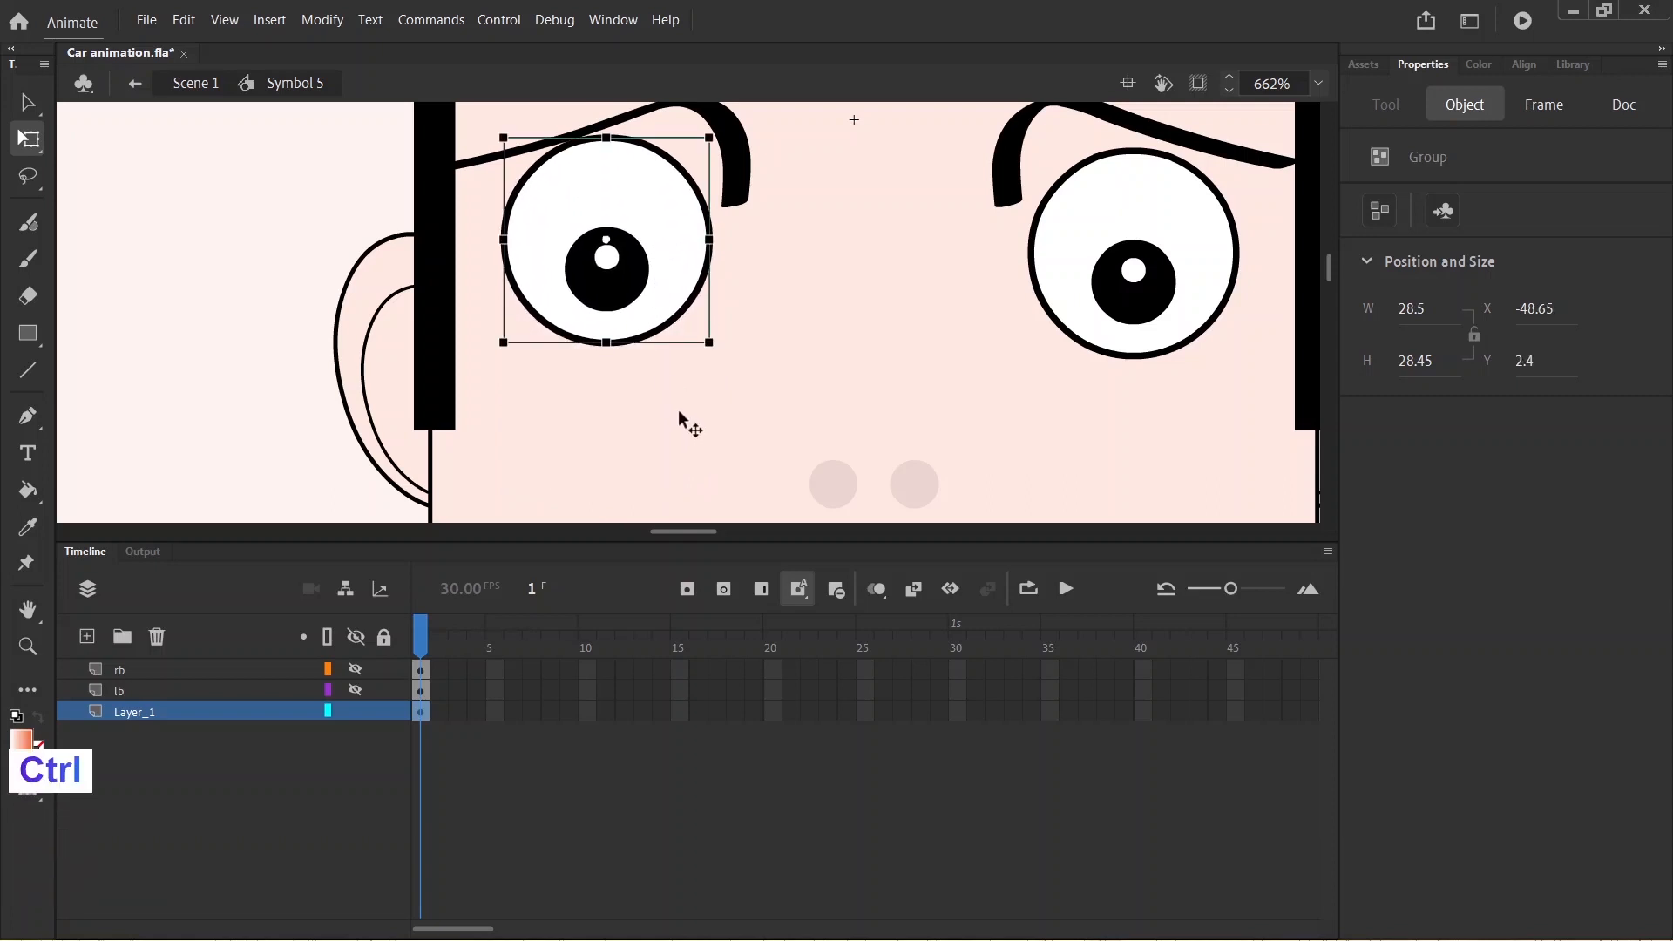
{"action": "key", "text": "ctrl+z"}
{"action": "key", "text": "ctrl"}
{"action": "key", "text": "ctrl+z"}
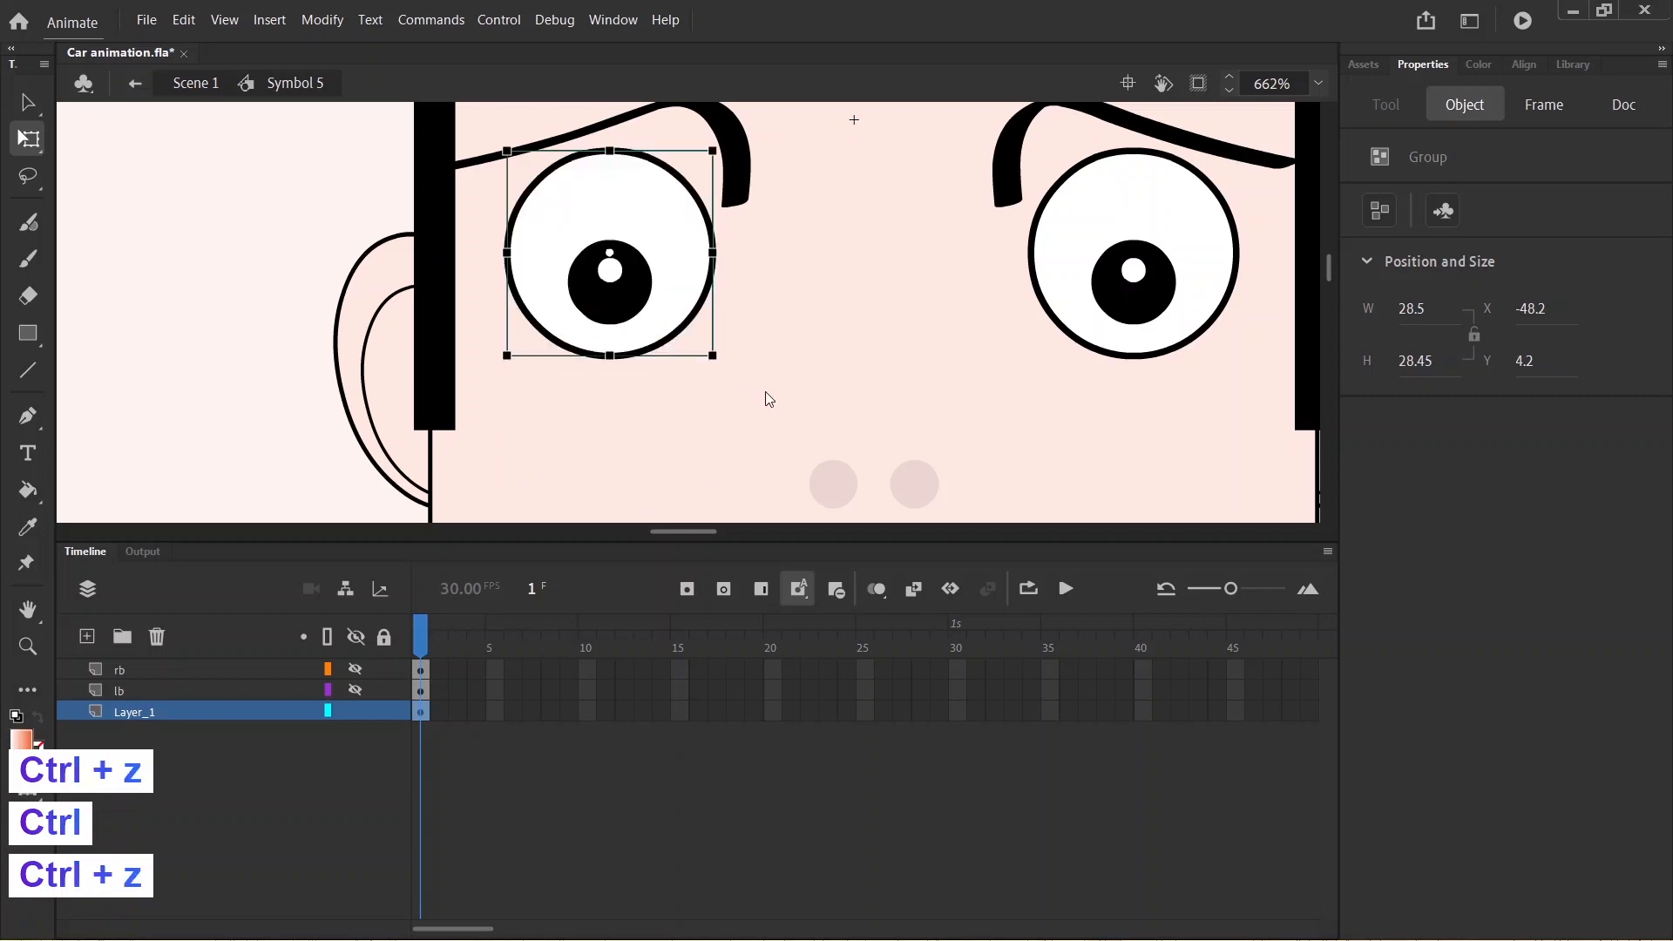
- Group the white eyeball, pupil and highlight of the right eye on Layer_1
{"action": "left_click", "coordinate": [855, 357]}
{"action": "scroll", "coordinate": [913, 296], "scroll_direction": "down", "scroll_amount": 1}
{"action": "scroll", "coordinate": [913, 295], "scroll_direction": "down", "scroll_amount": 3}
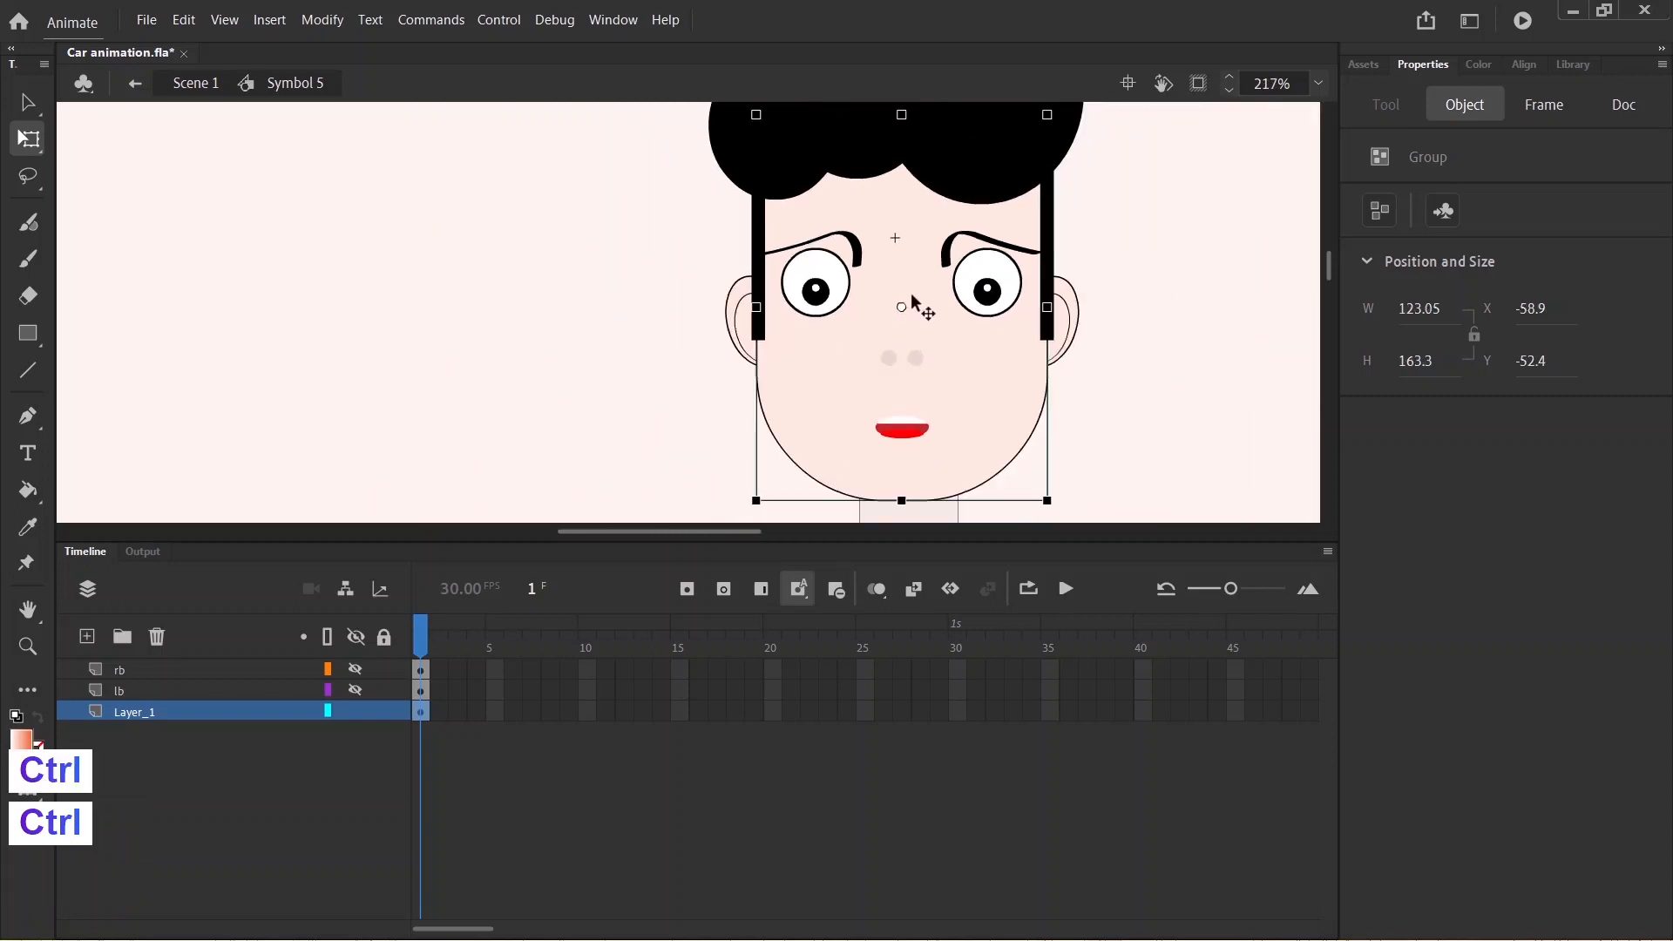
{"action": "scroll", "coordinate": [1023, 309], "scroll_direction": "up", "scroll_amount": 2}
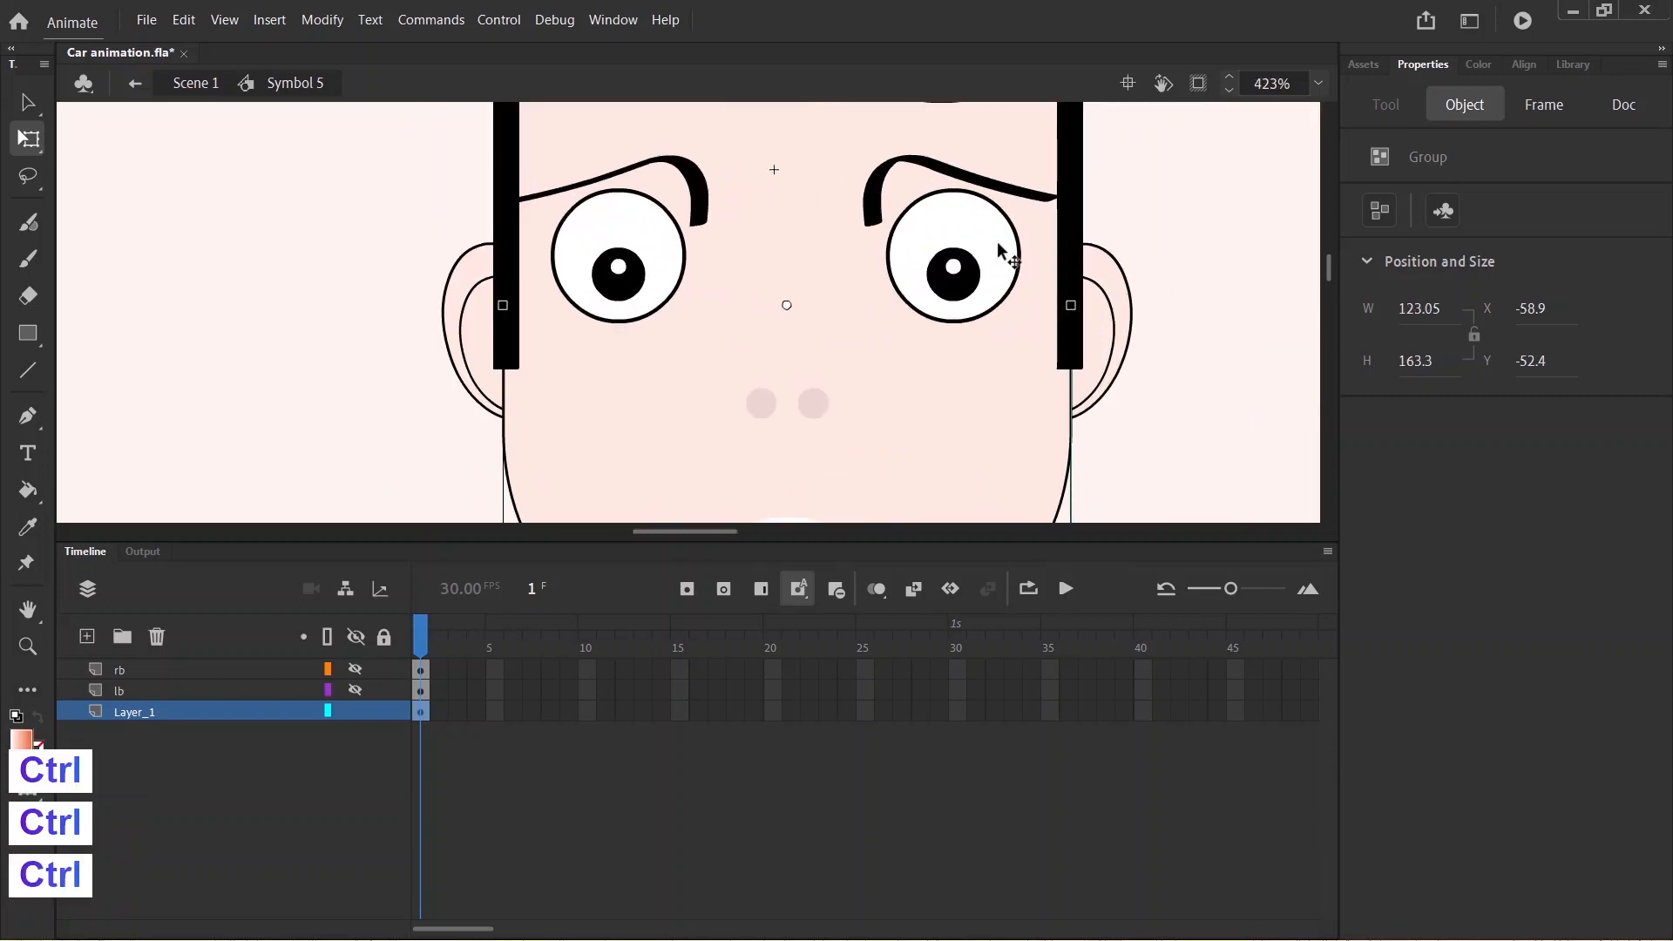
{"action": "left_click", "coordinate": [1003, 262], "text": "ctrl"}
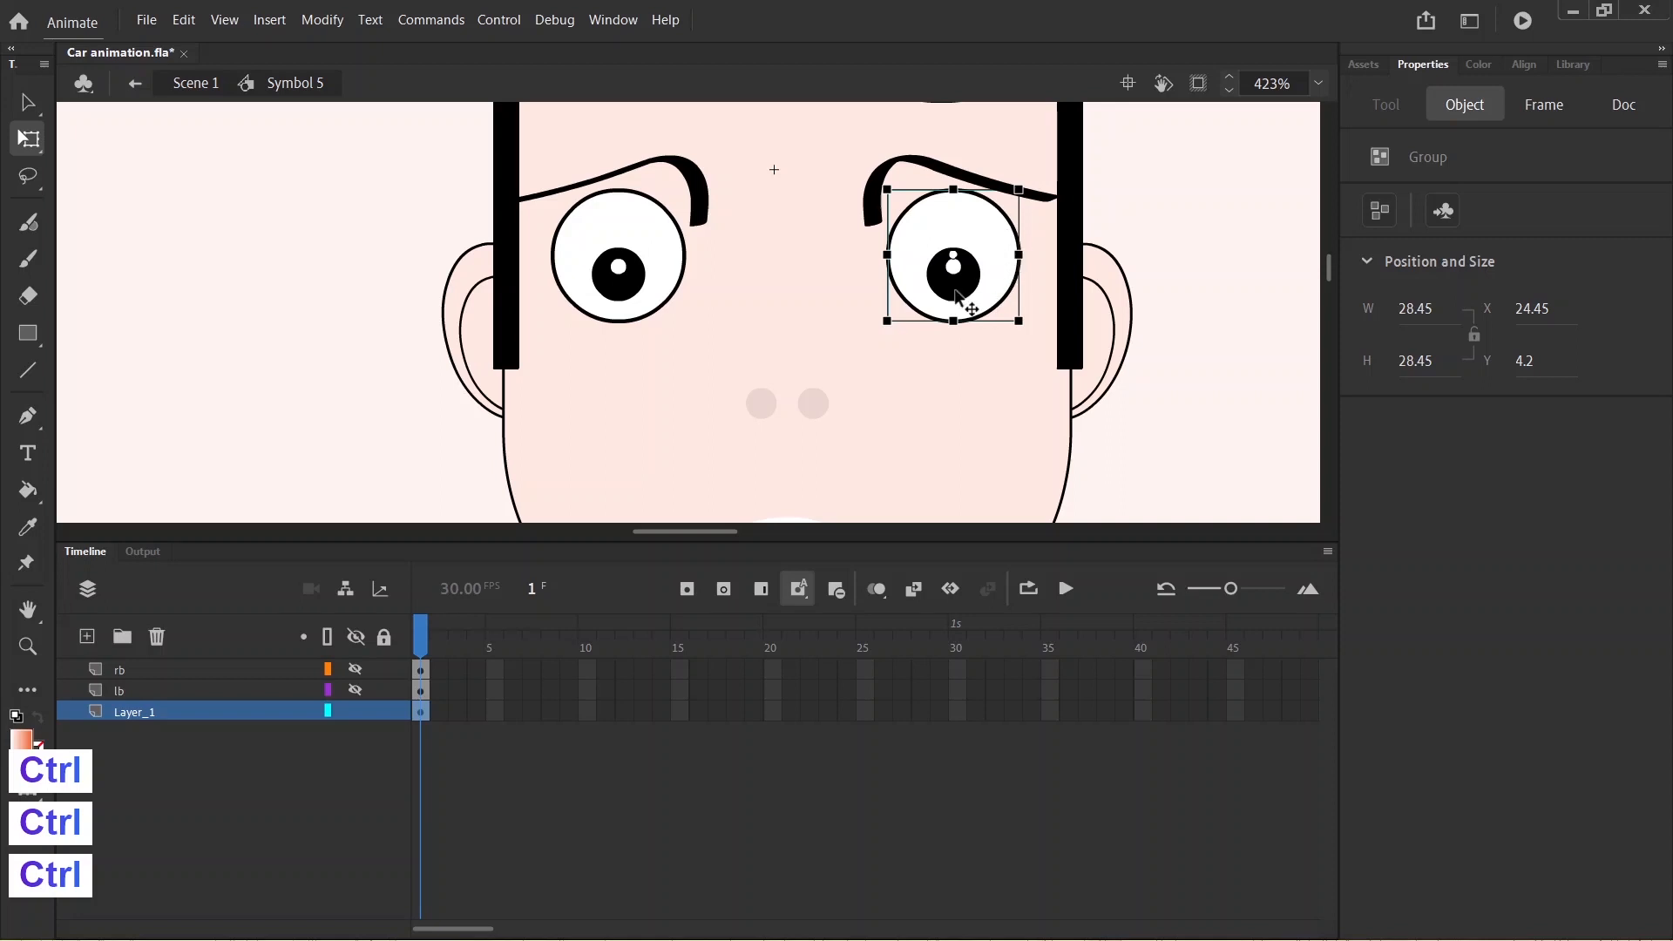
{"action": "key", "text": "shift"}
{"action": "key", "text": "shift"}
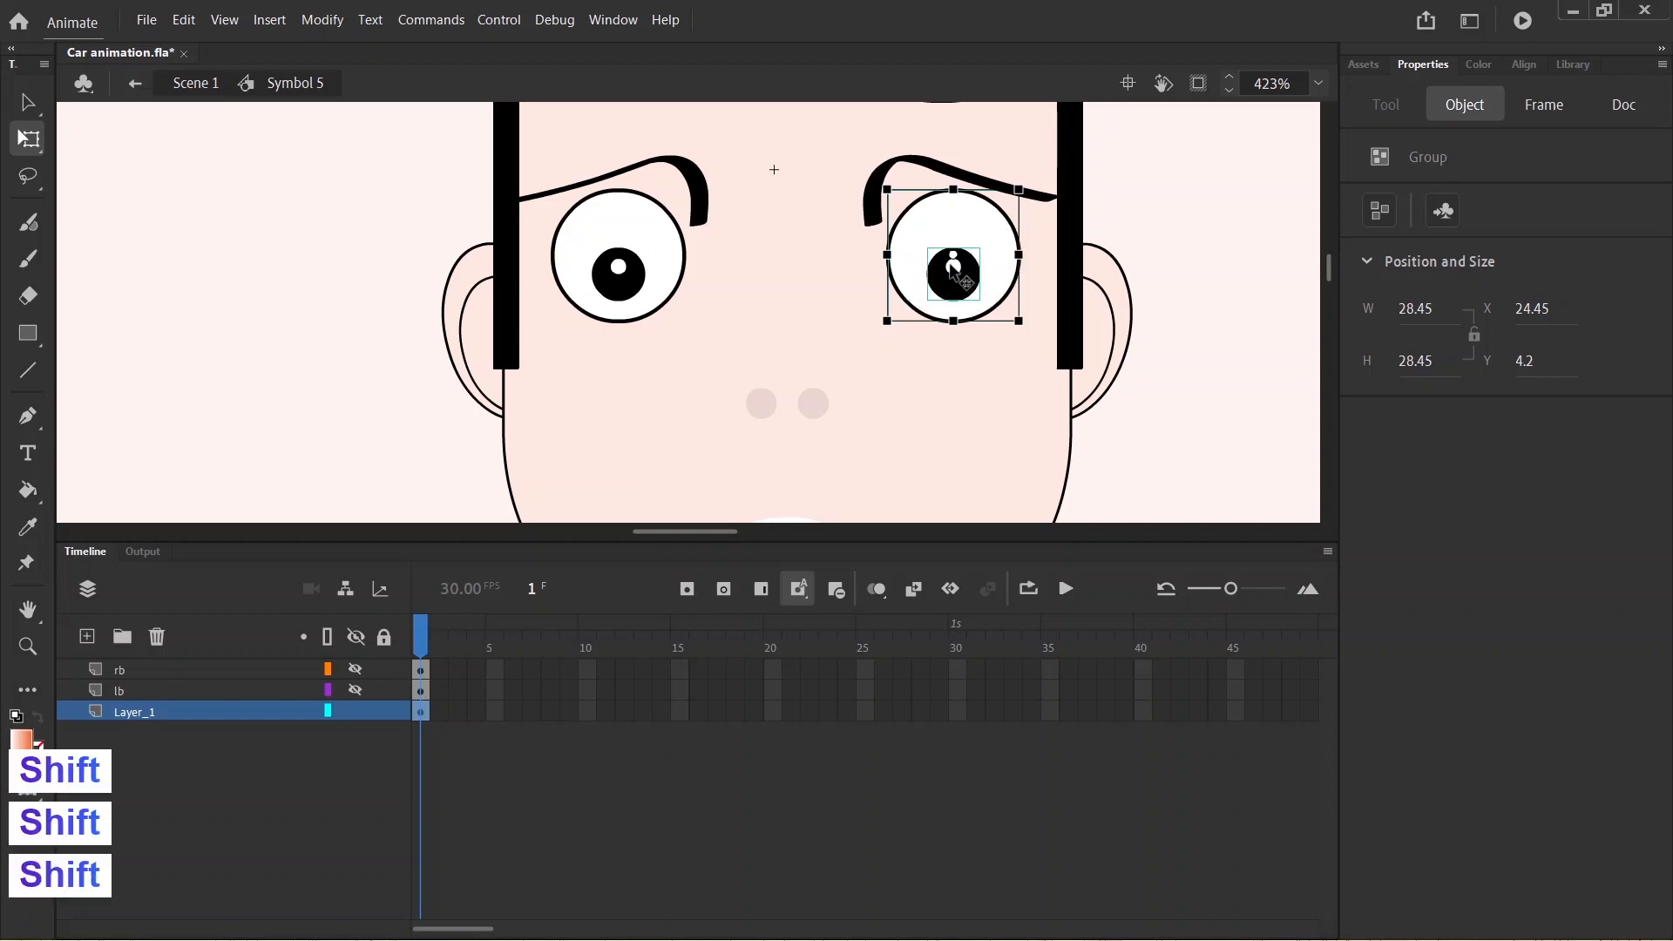
{"action": "key", "text": "shift"}
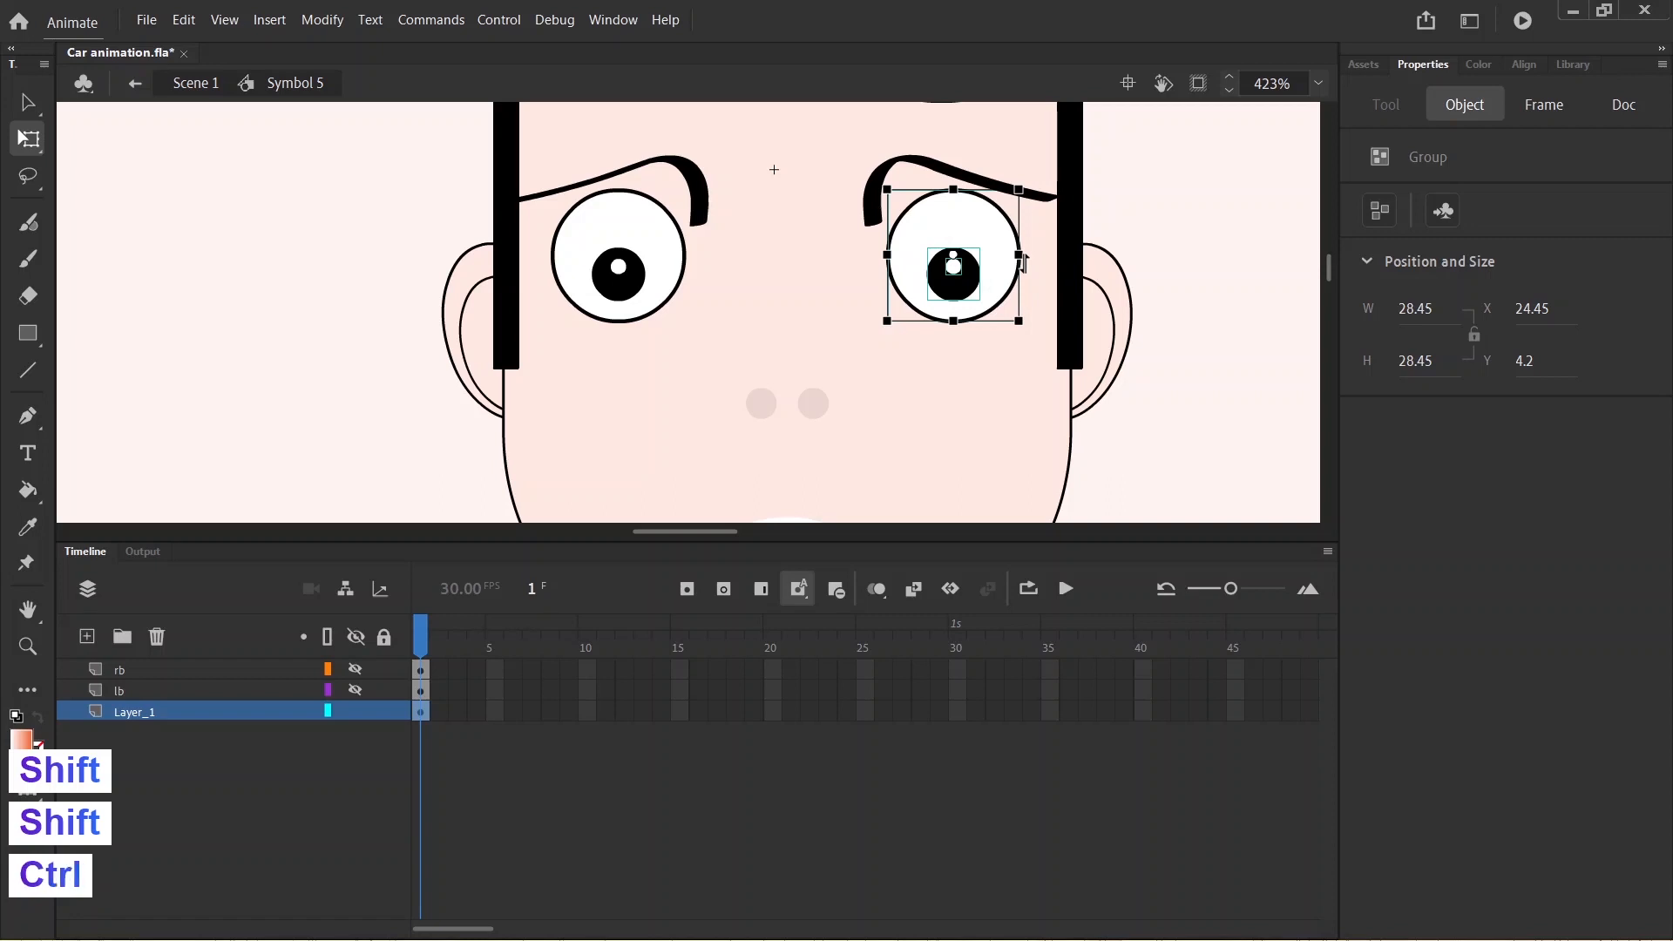
{"action": "key", "text": "ctrl+g"}
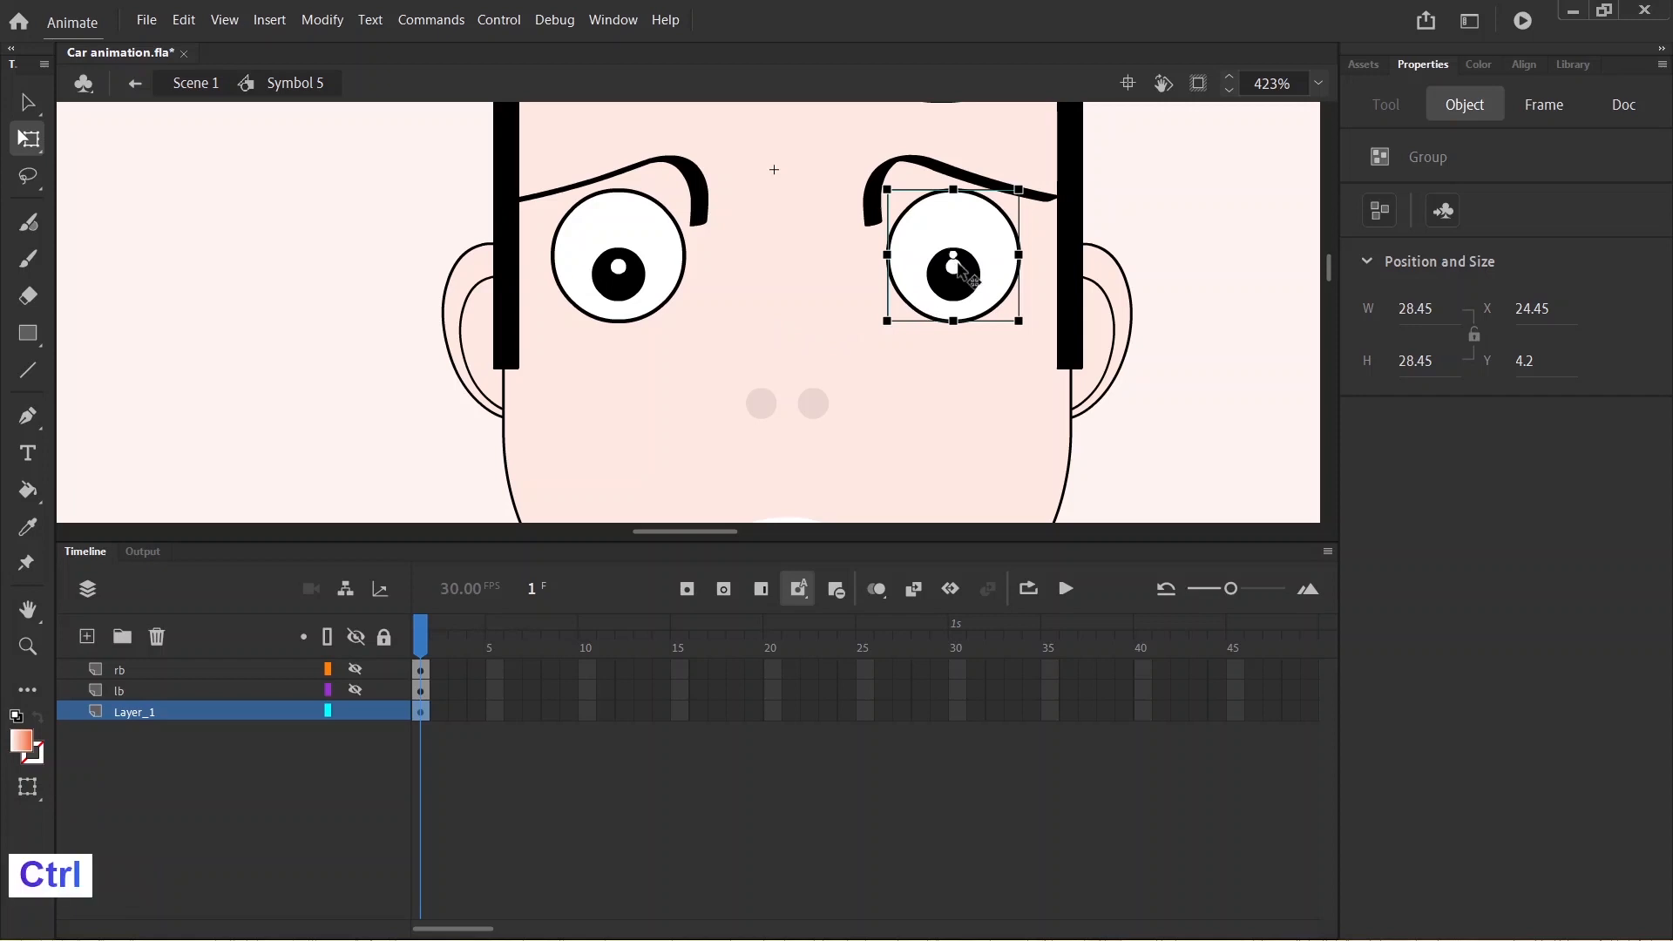
- Move the right eye group in place from Layer_1 onto a new layer named "reye" directly above it
{"action": "key", "text": "ctrl+x"}
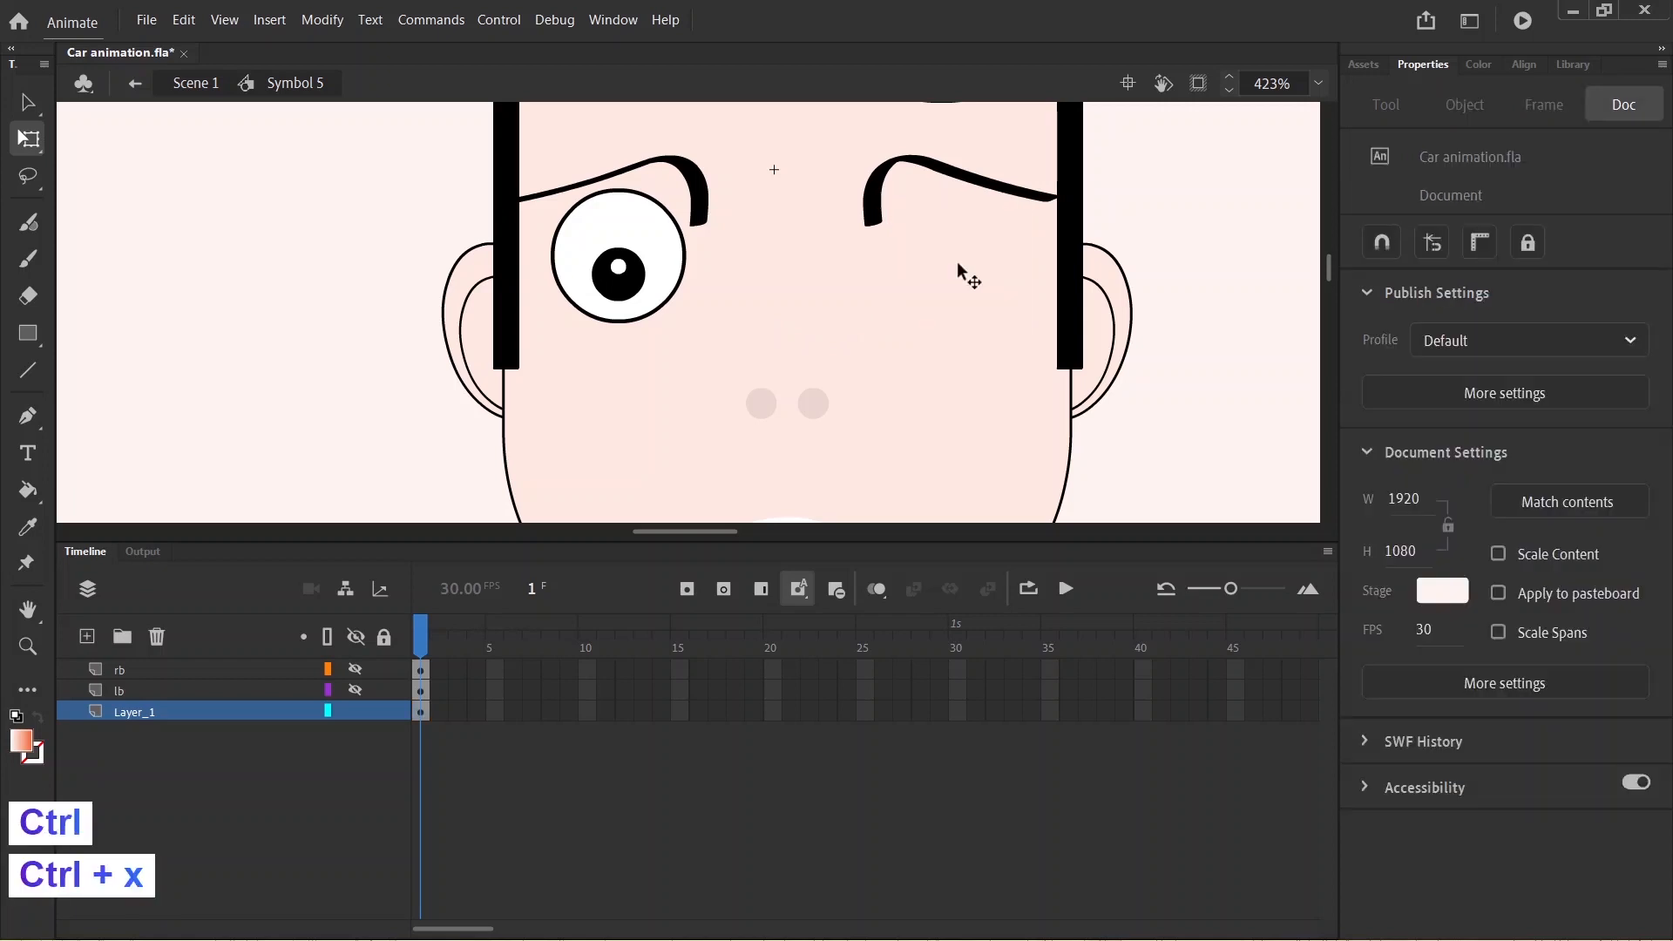
{"action": "left_click", "coordinate": [87, 636]}
{"action": "double_click", "coordinate": [140, 712]}
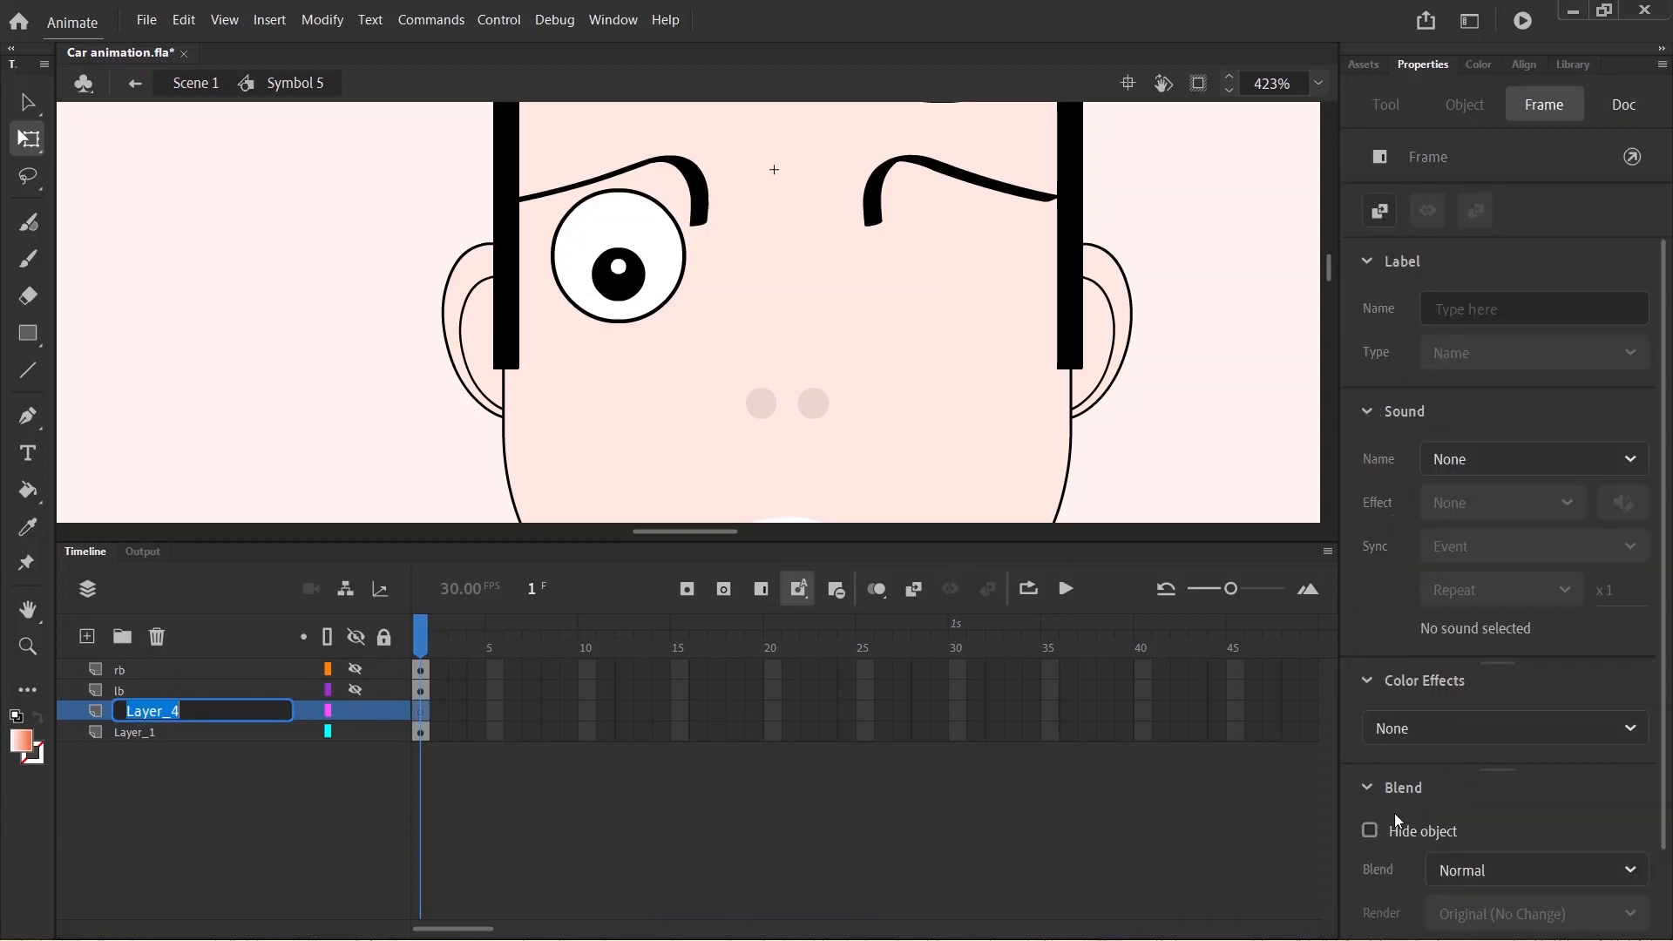
{"action": "type", "text": "re"}
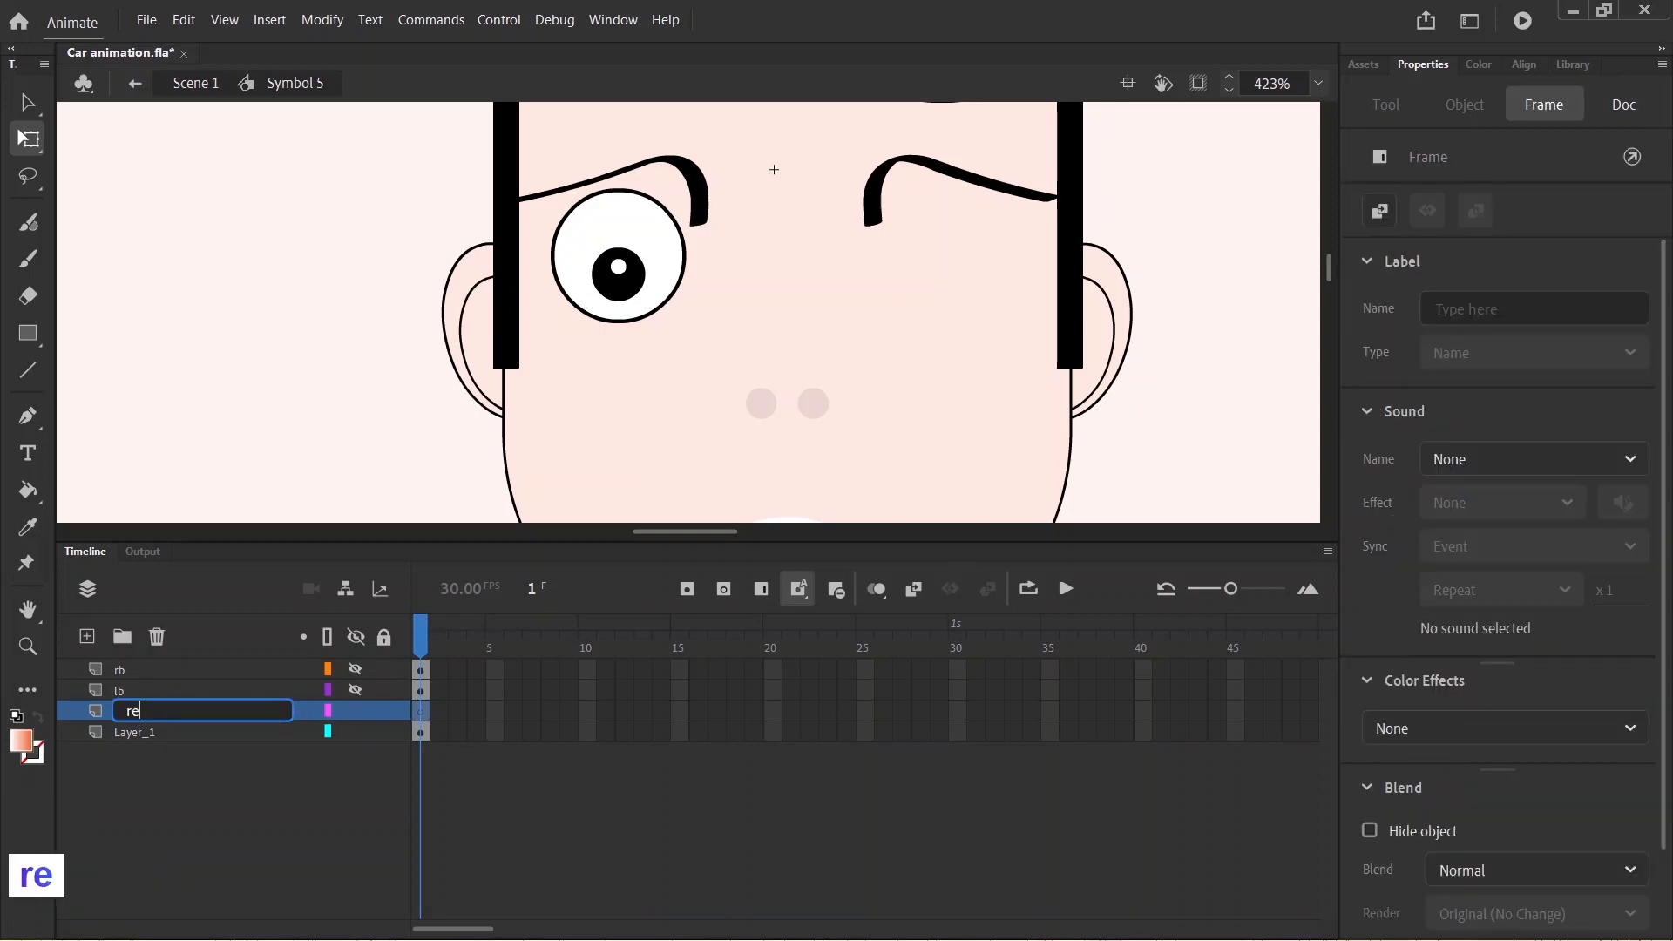
{"action": "type", "text": "ye"}
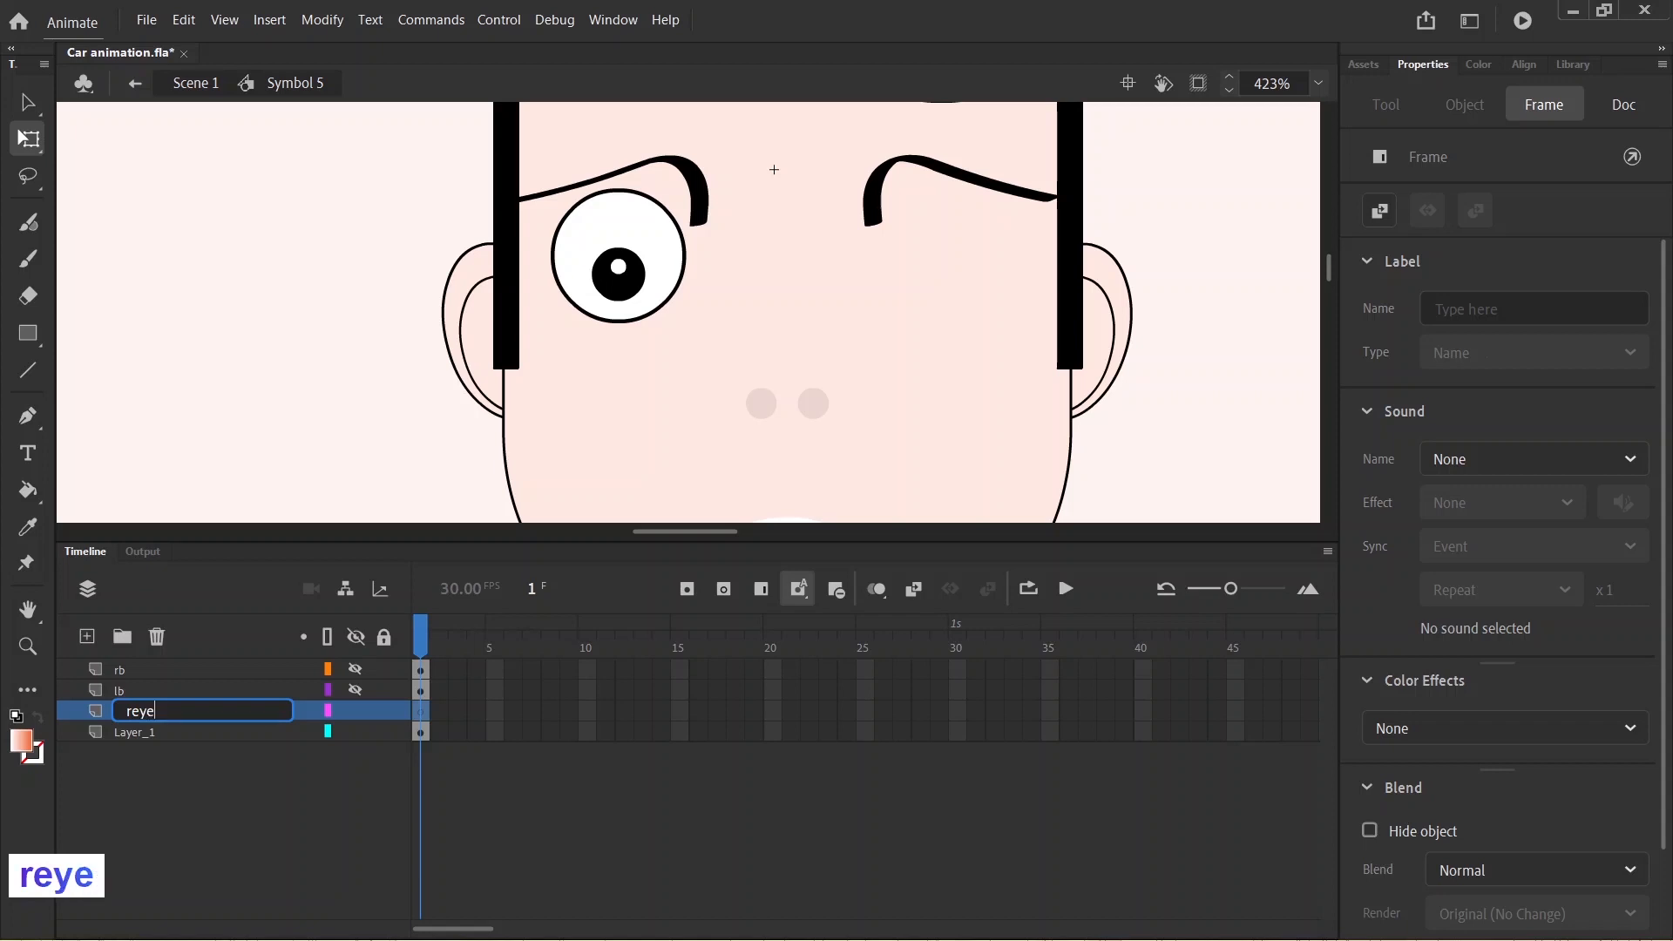
{"action": "key", "text": "Return"}
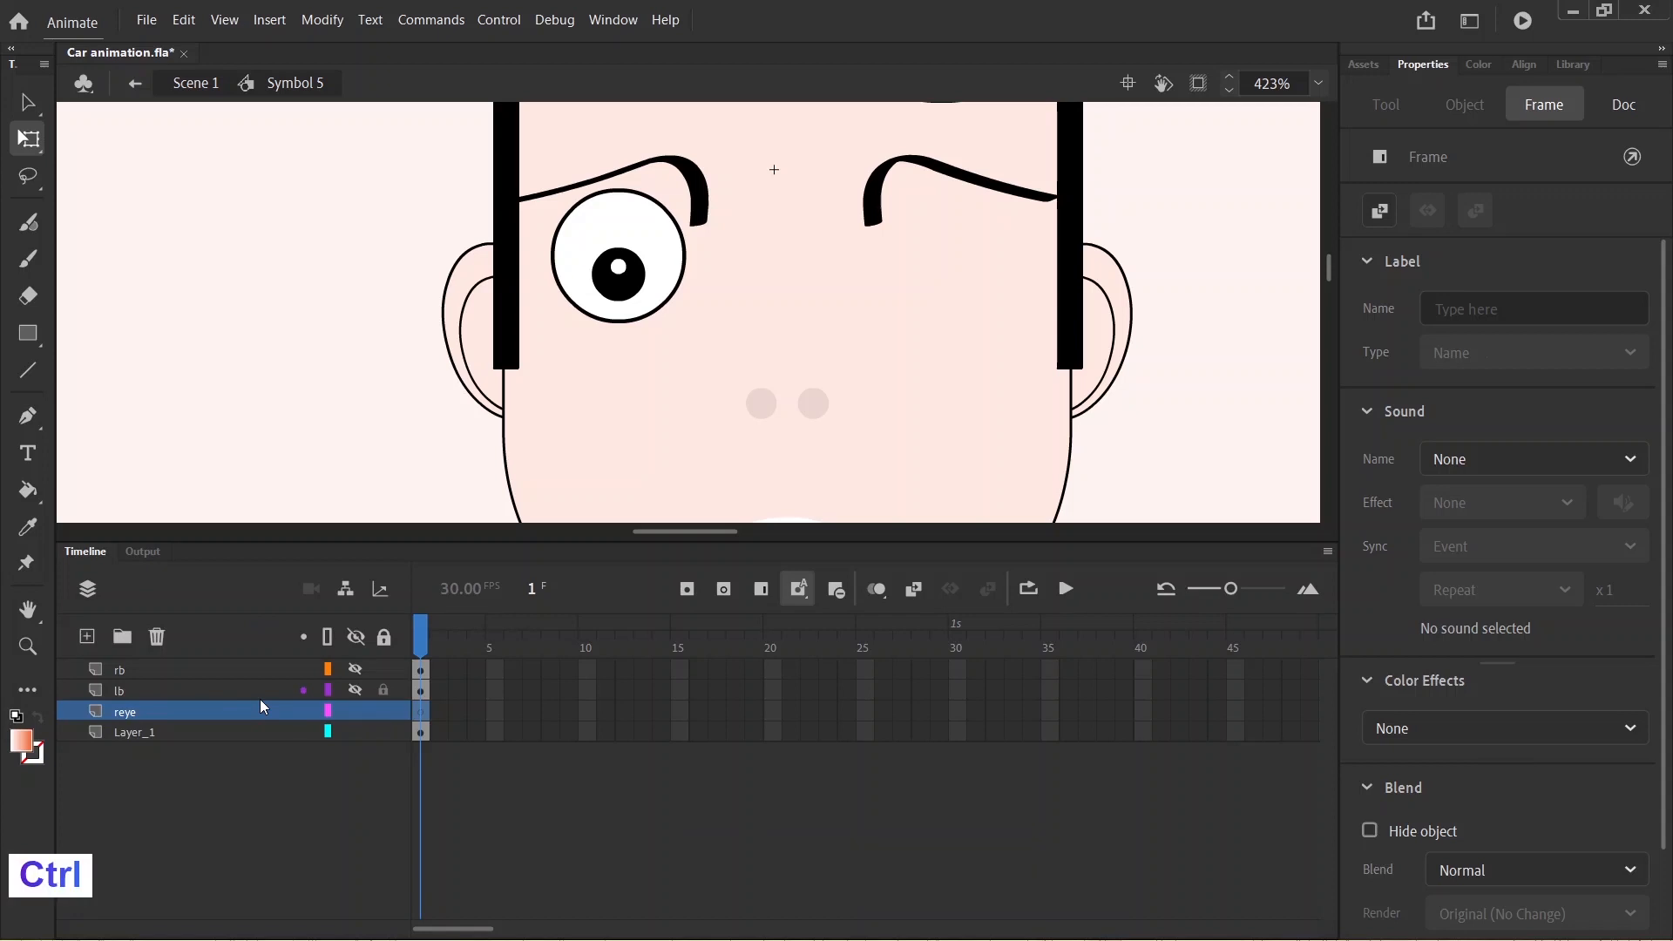
{"action": "key", "text": "ctrl+shift+v"}
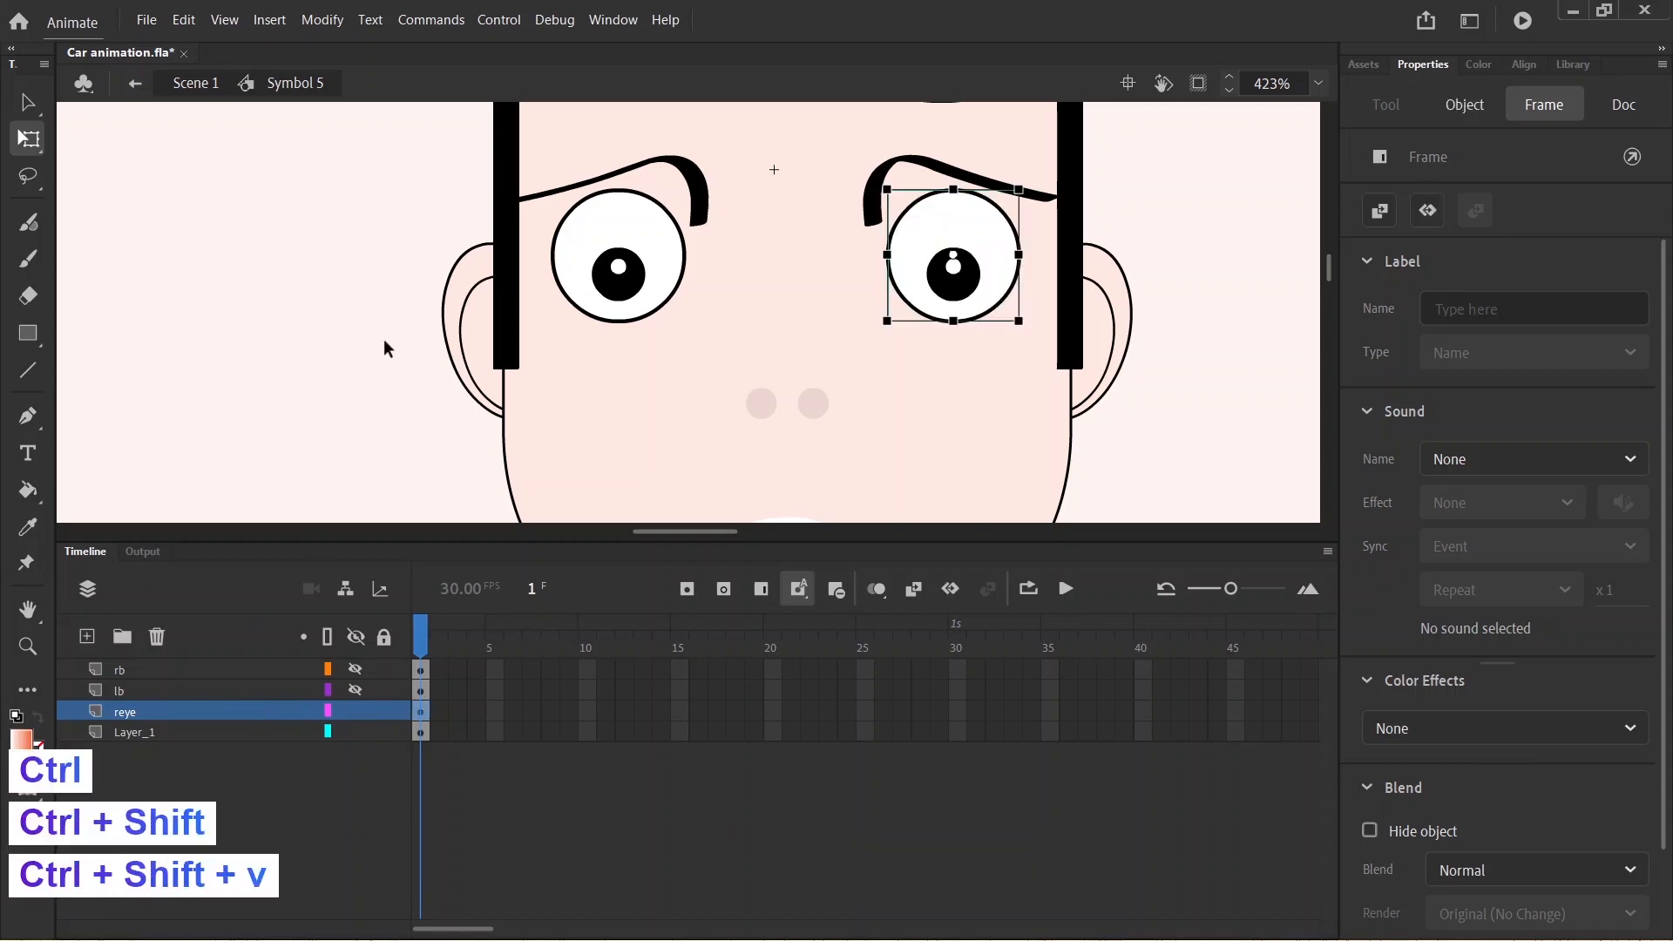
- Move the left eye group in place from Layer_1 onto a new layer named "leye" directly above it
{"action": "left_click", "coordinate": [654, 310]}
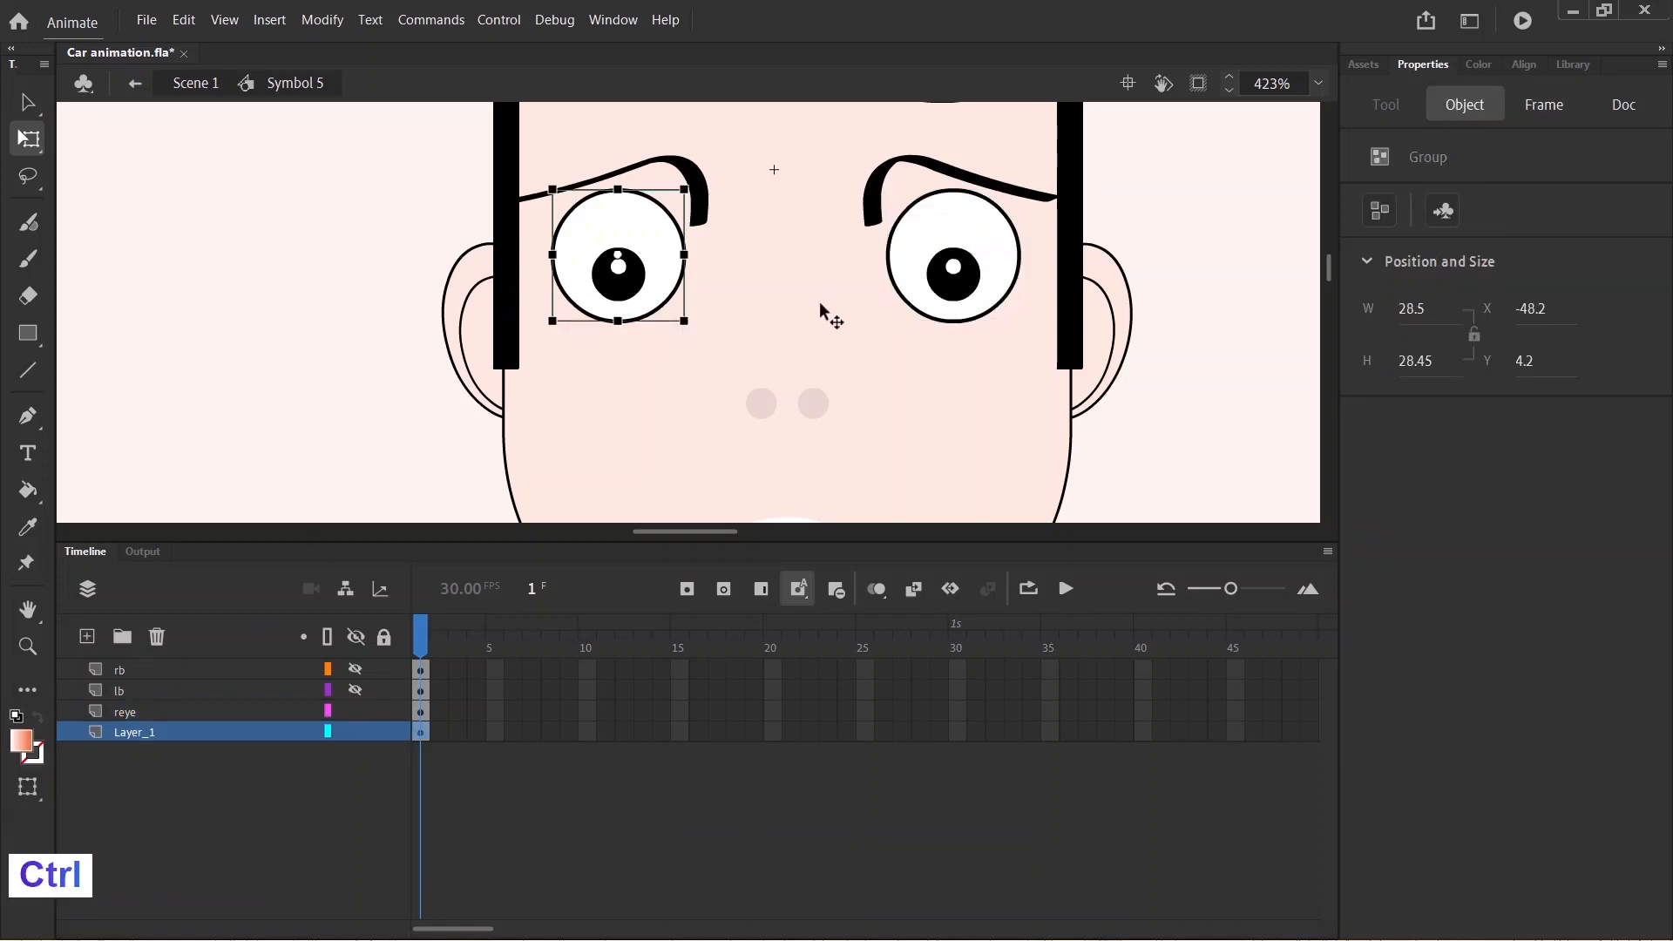
{"action": "key", "text": "ctrl+x"}
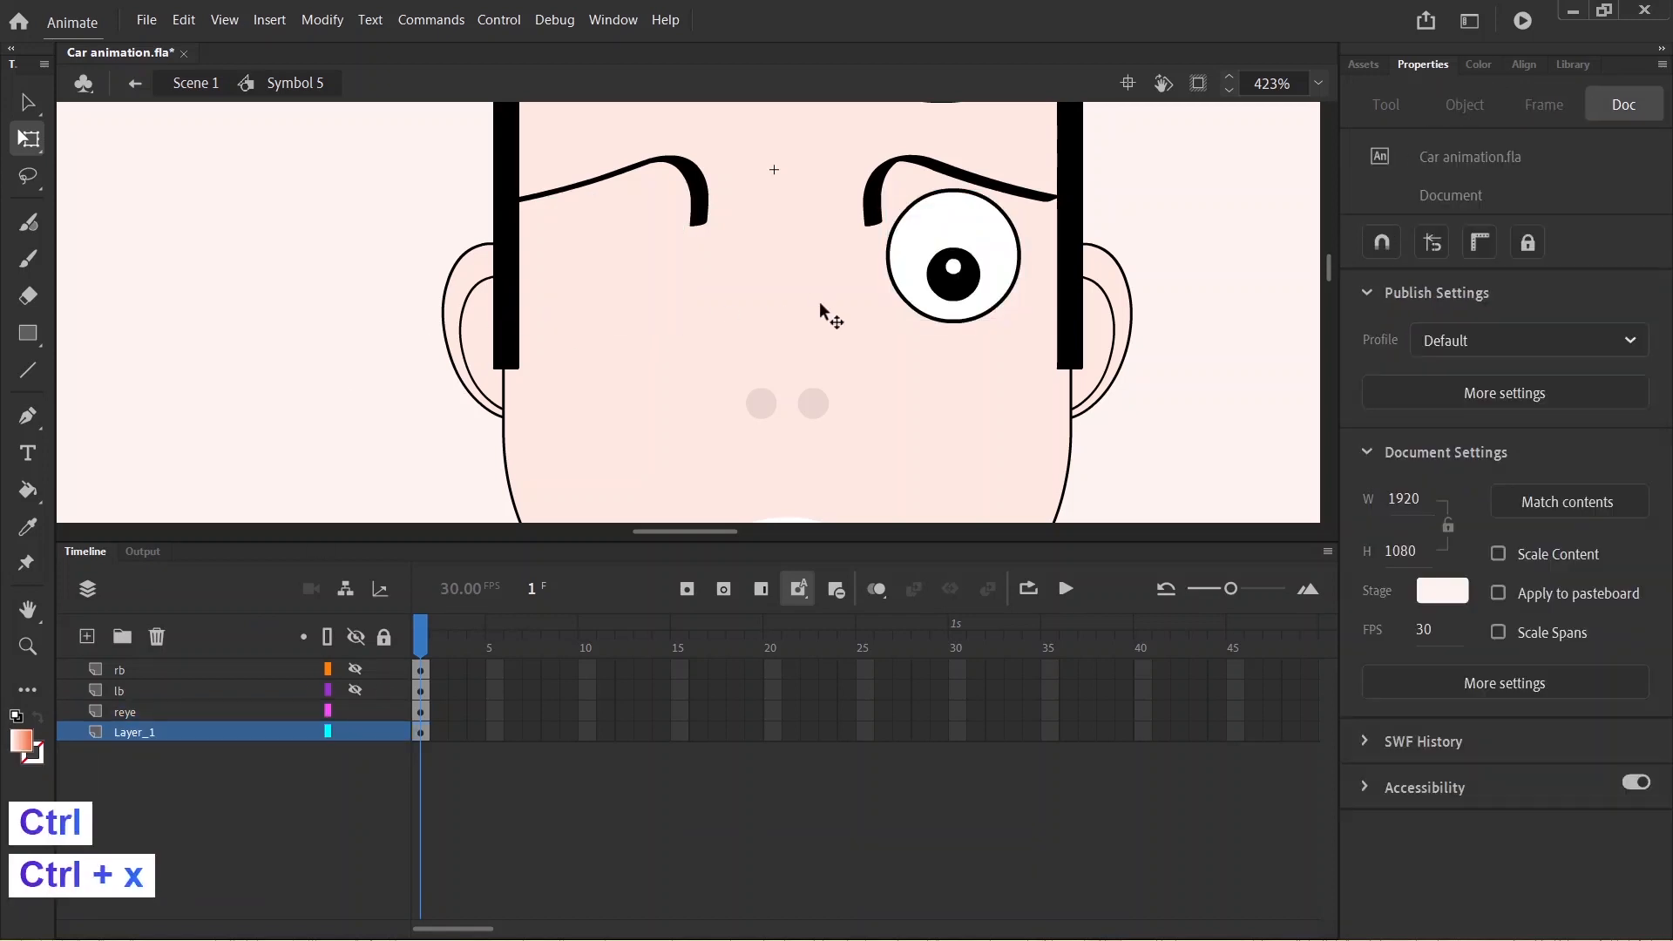
{"action": "left_click", "coordinate": [85, 637]}
{"action": "double_click", "coordinate": [134, 732]}
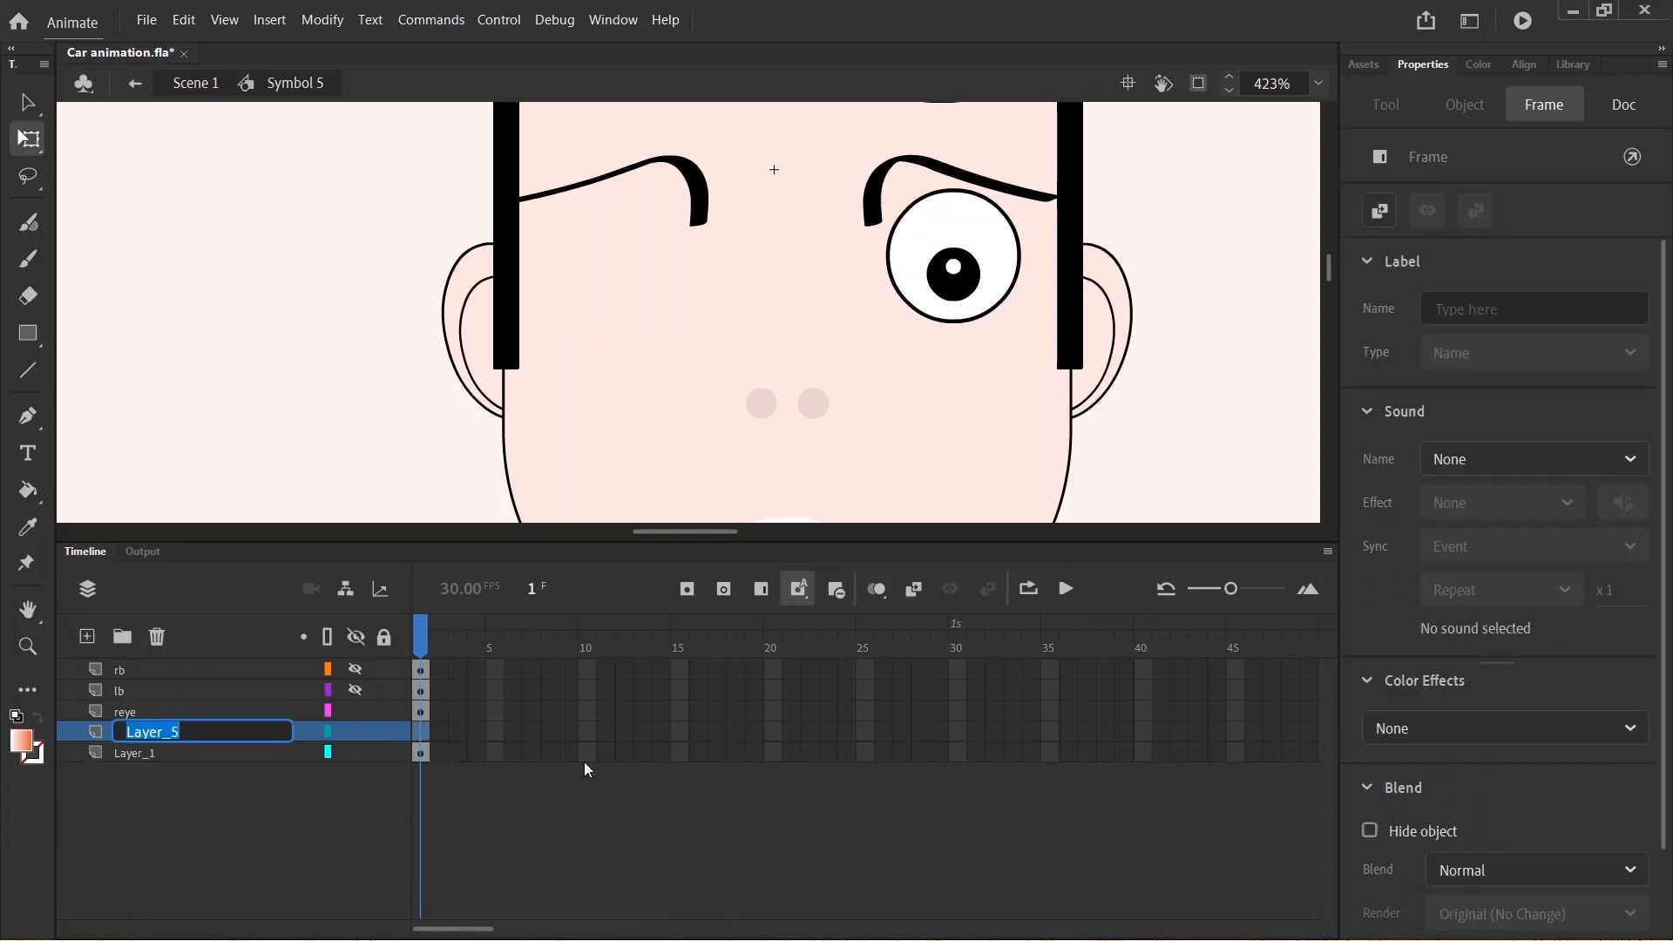
{"action": "type", "text": "leye"}
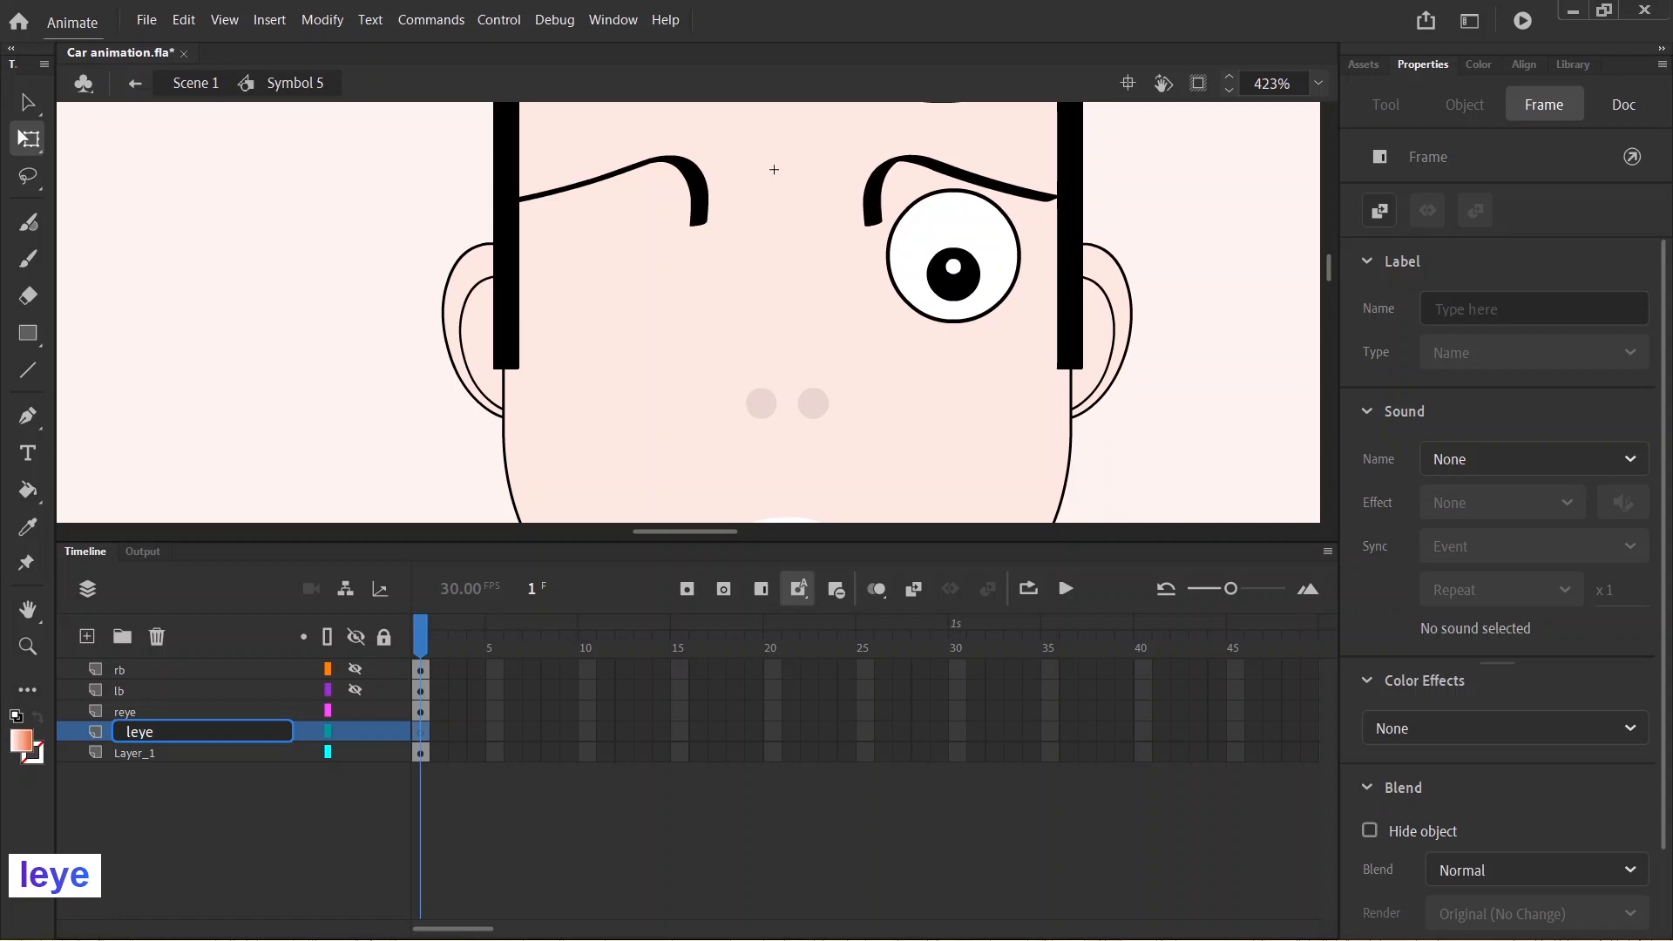
{"action": "key", "text": "Return"}
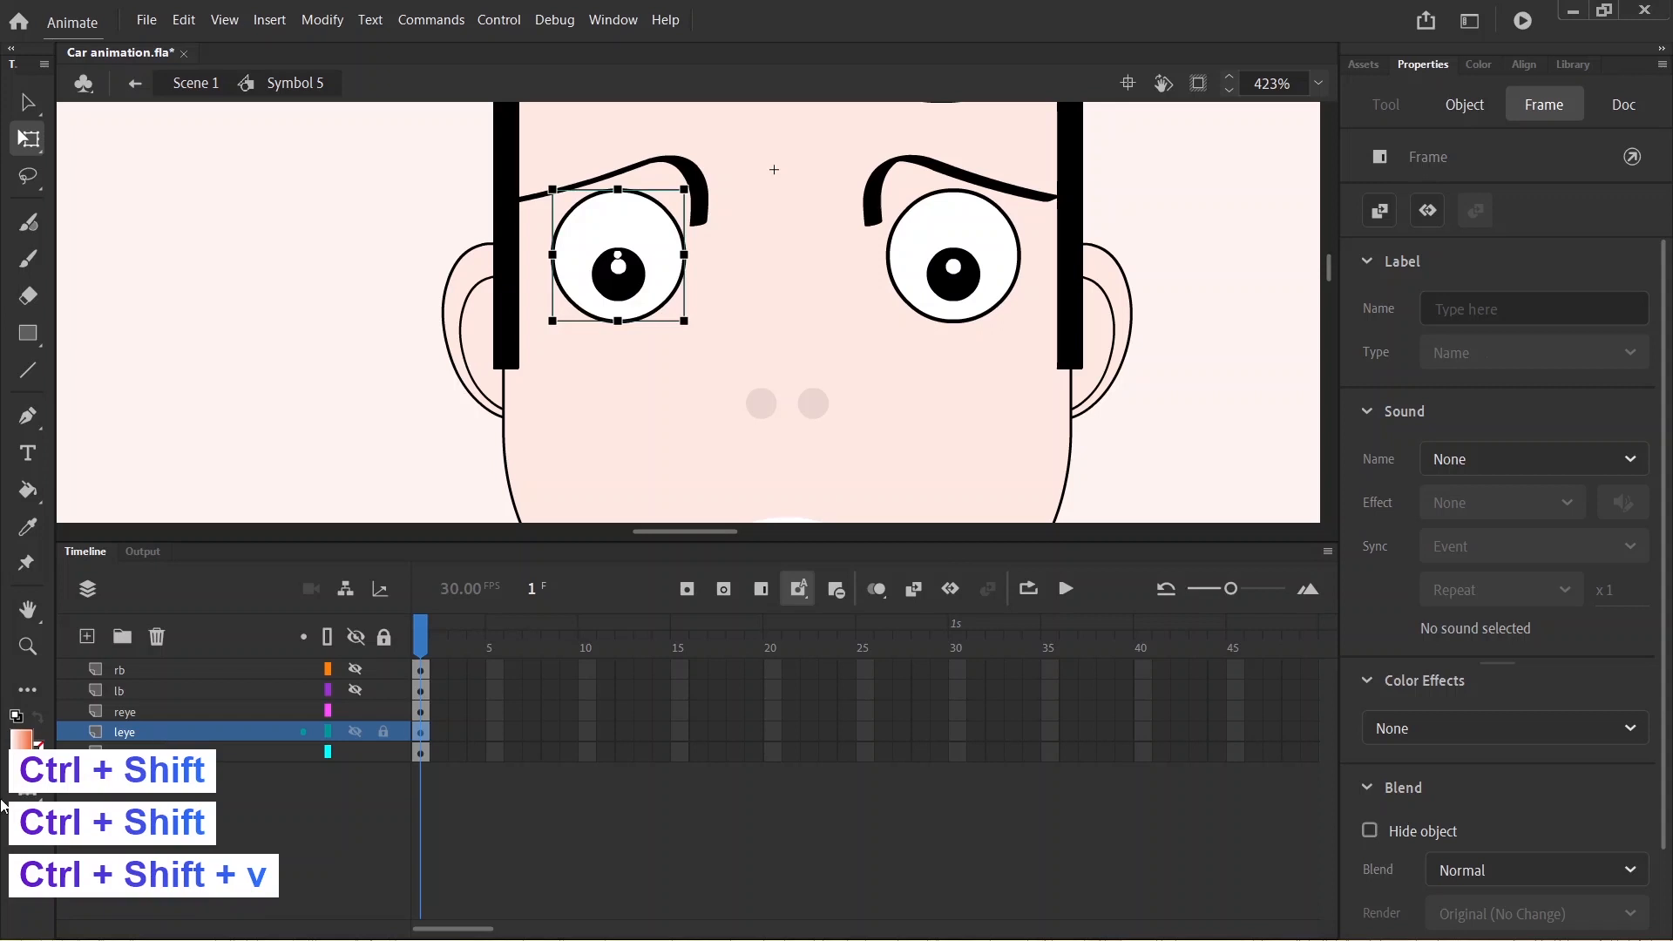
{"action": "left_click", "coordinate": [242, 816]}
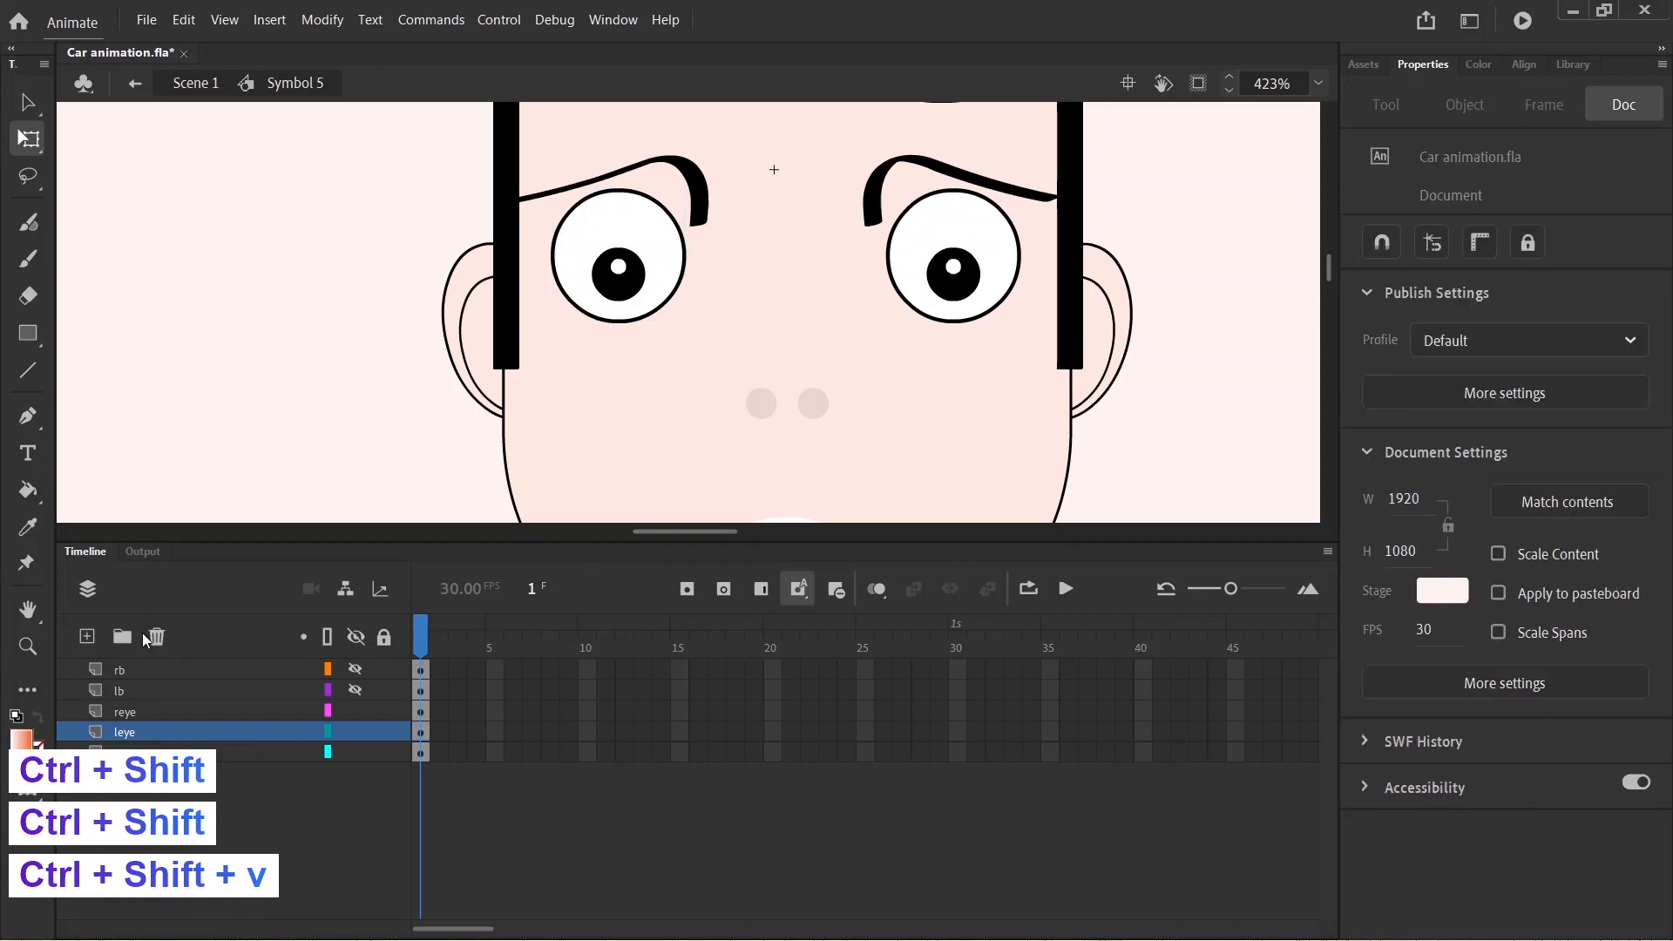
- Add a new layer above leye and name it "eyevru"
{"action": "left_click", "coordinate": [88, 637]}
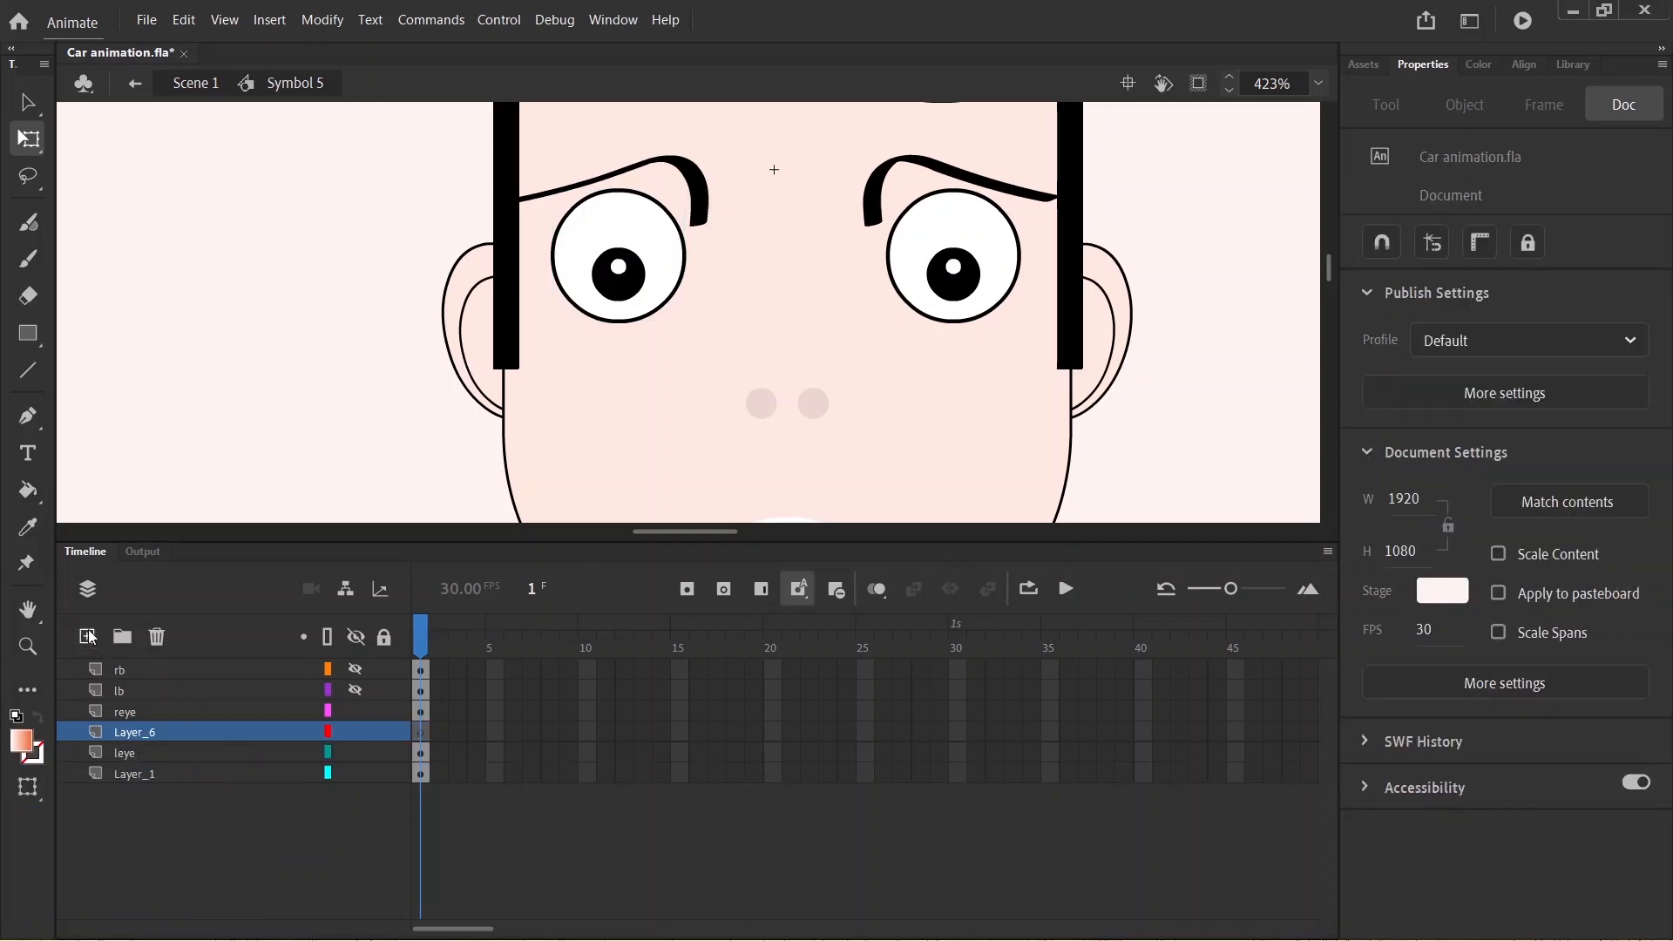
{"action": "double_click", "coordinate": [150, 735]}
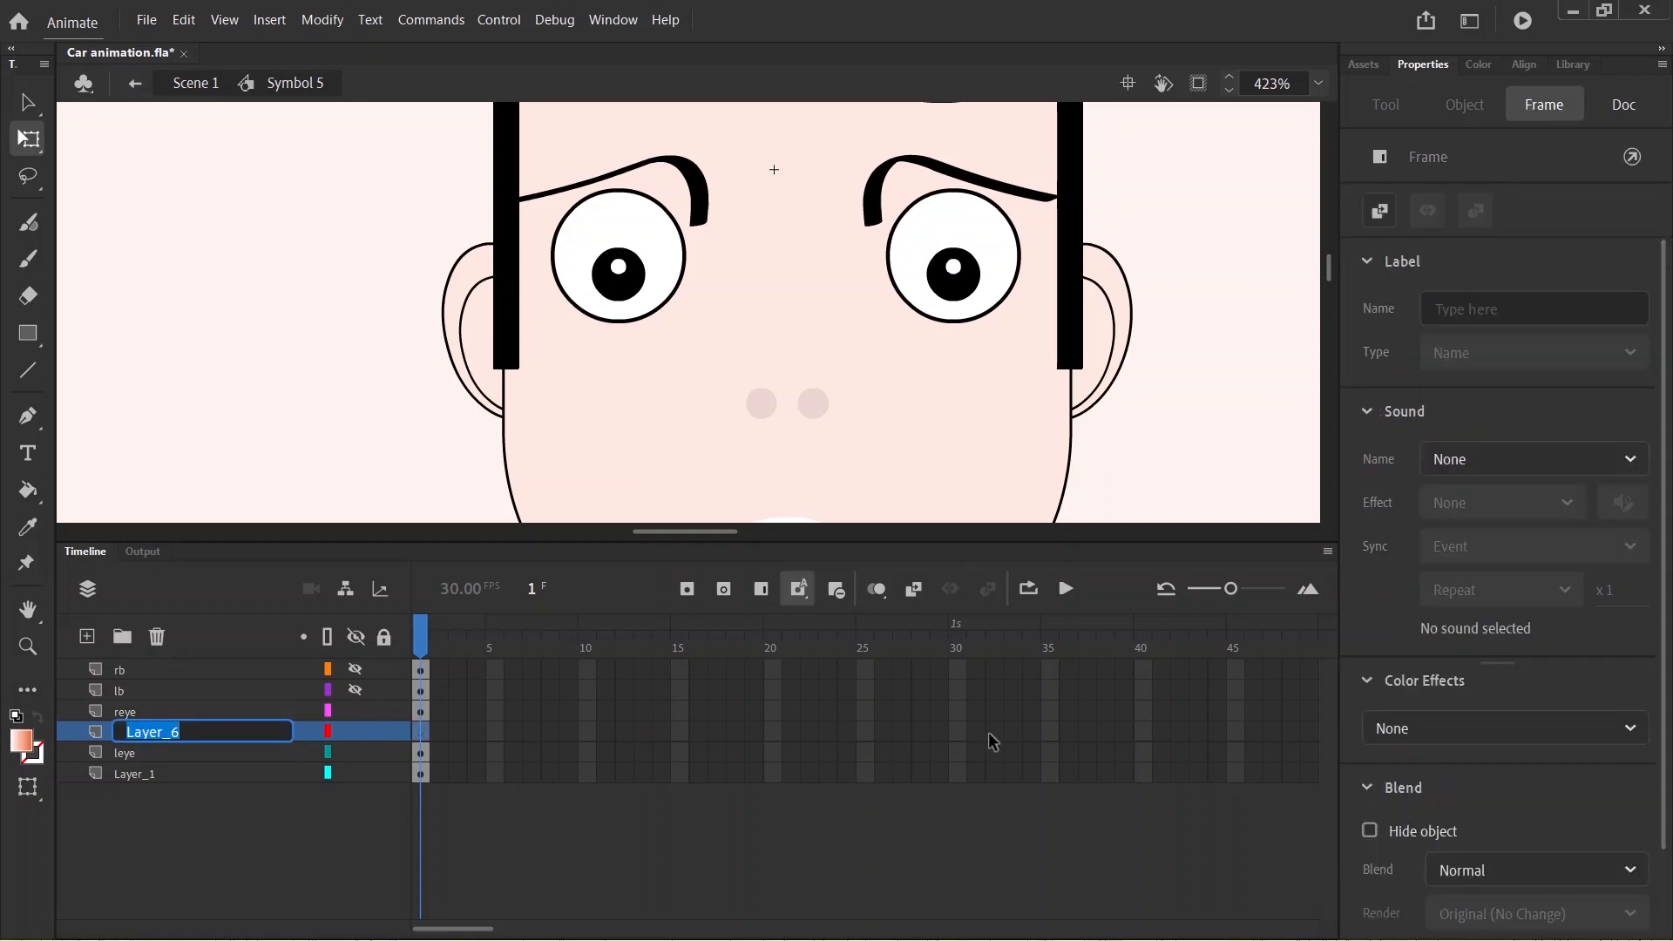
{"action": "type", "text": "eye"}
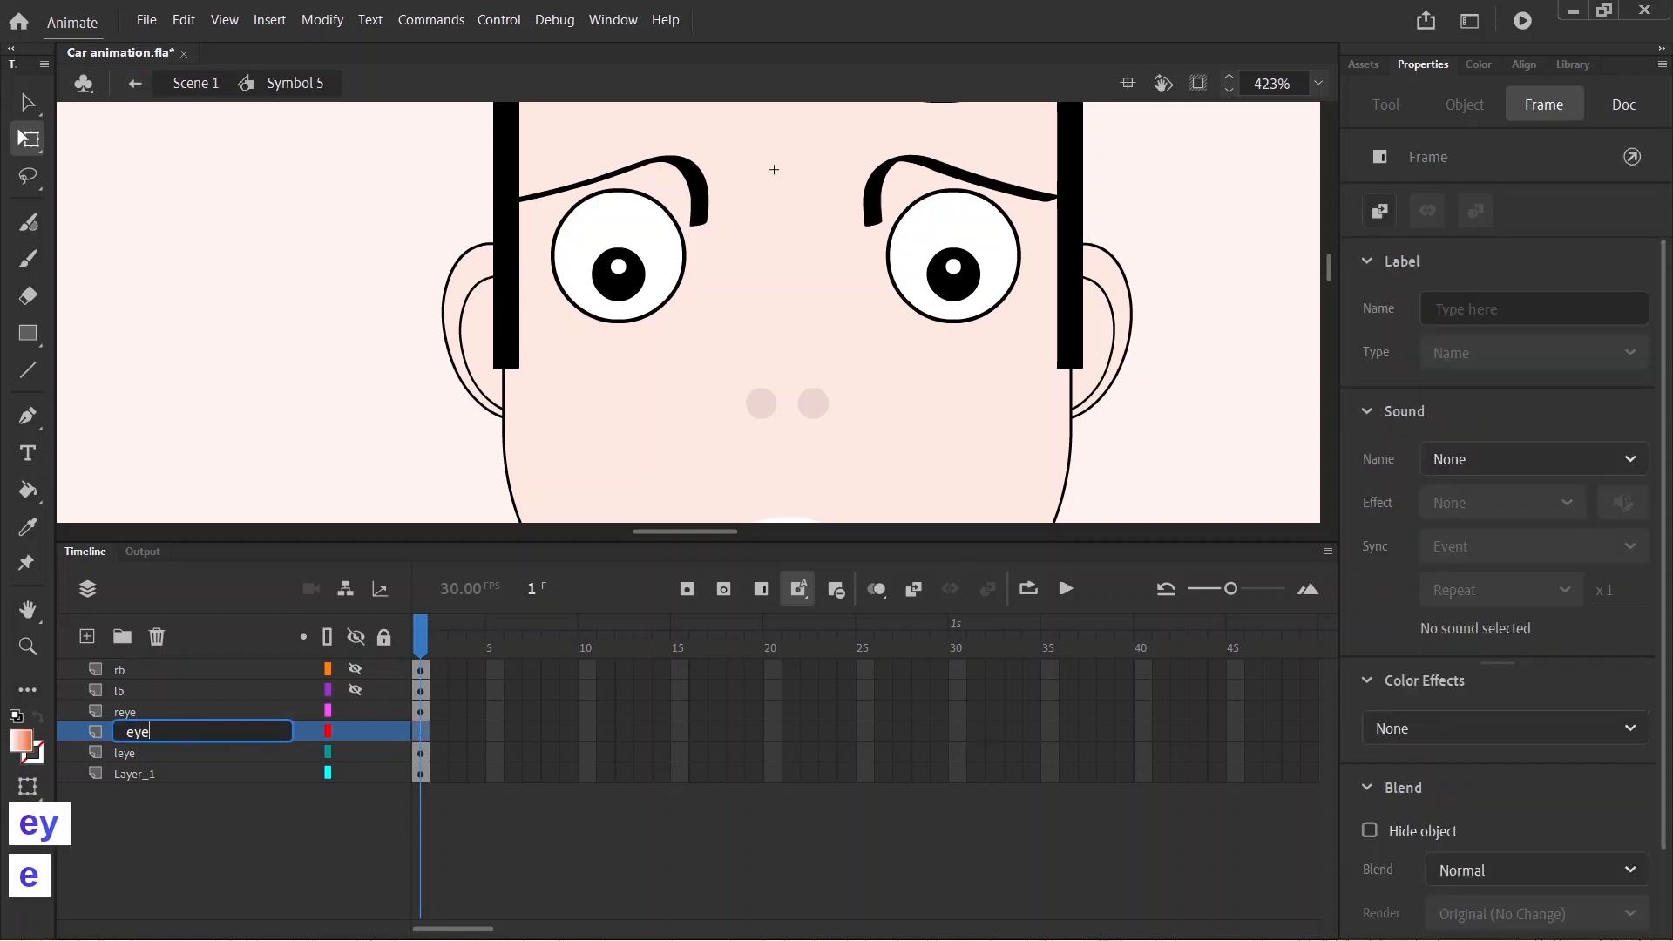
{"action": "type", "text": "vruu"}
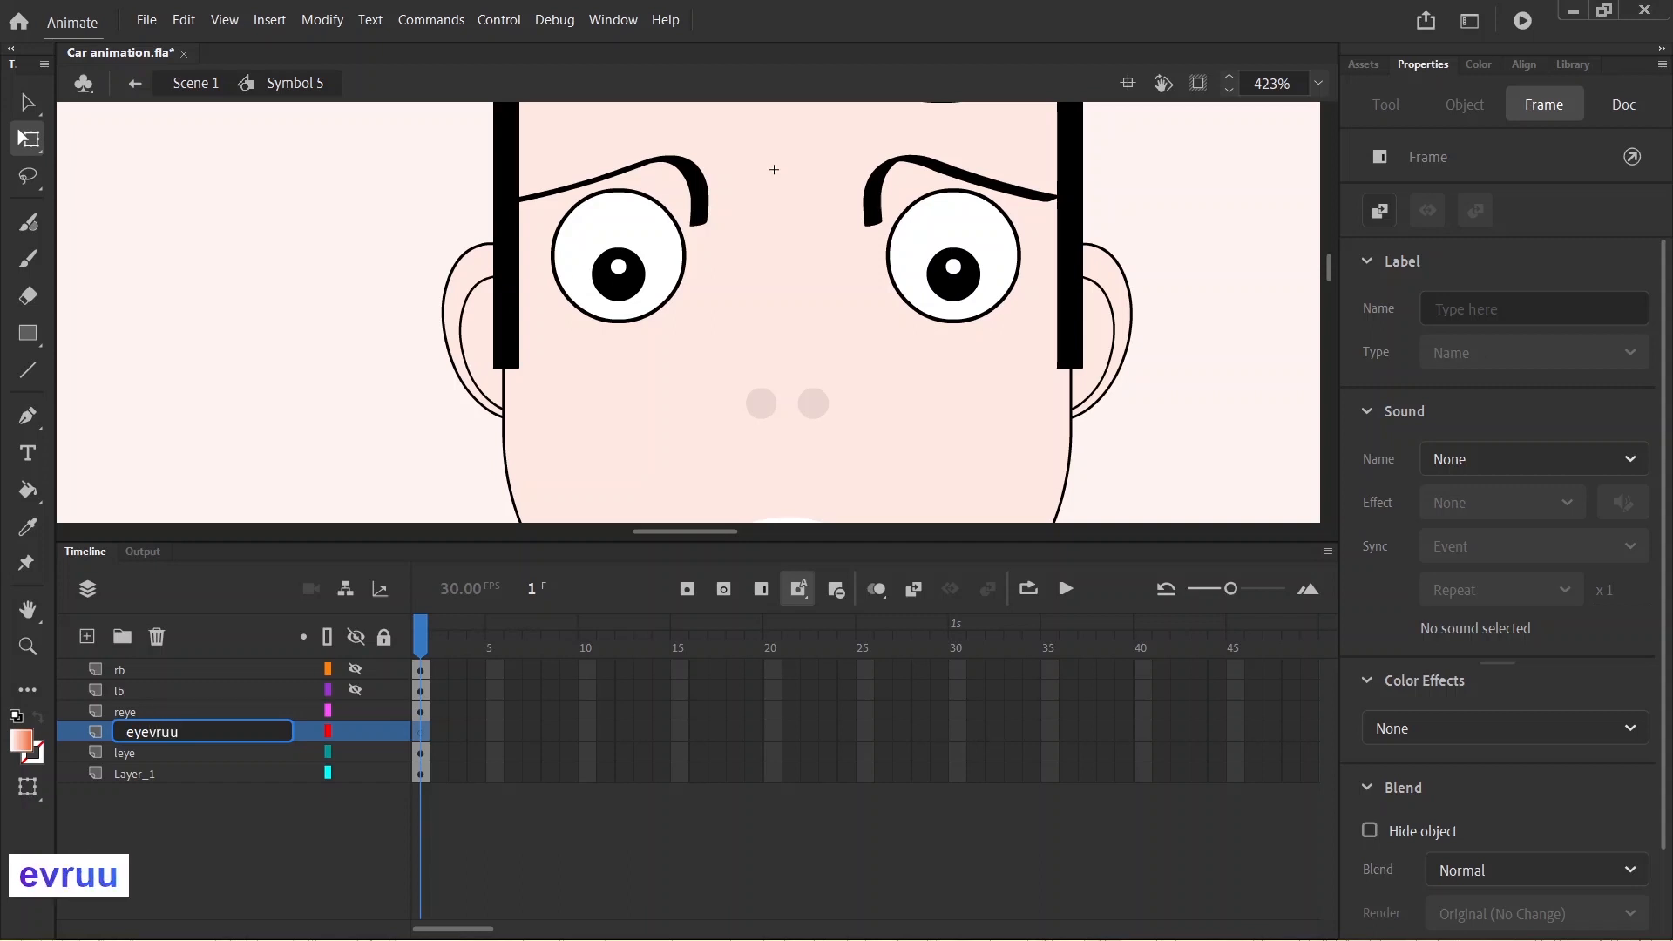
{"action": "key", "text": "BackSpace"}
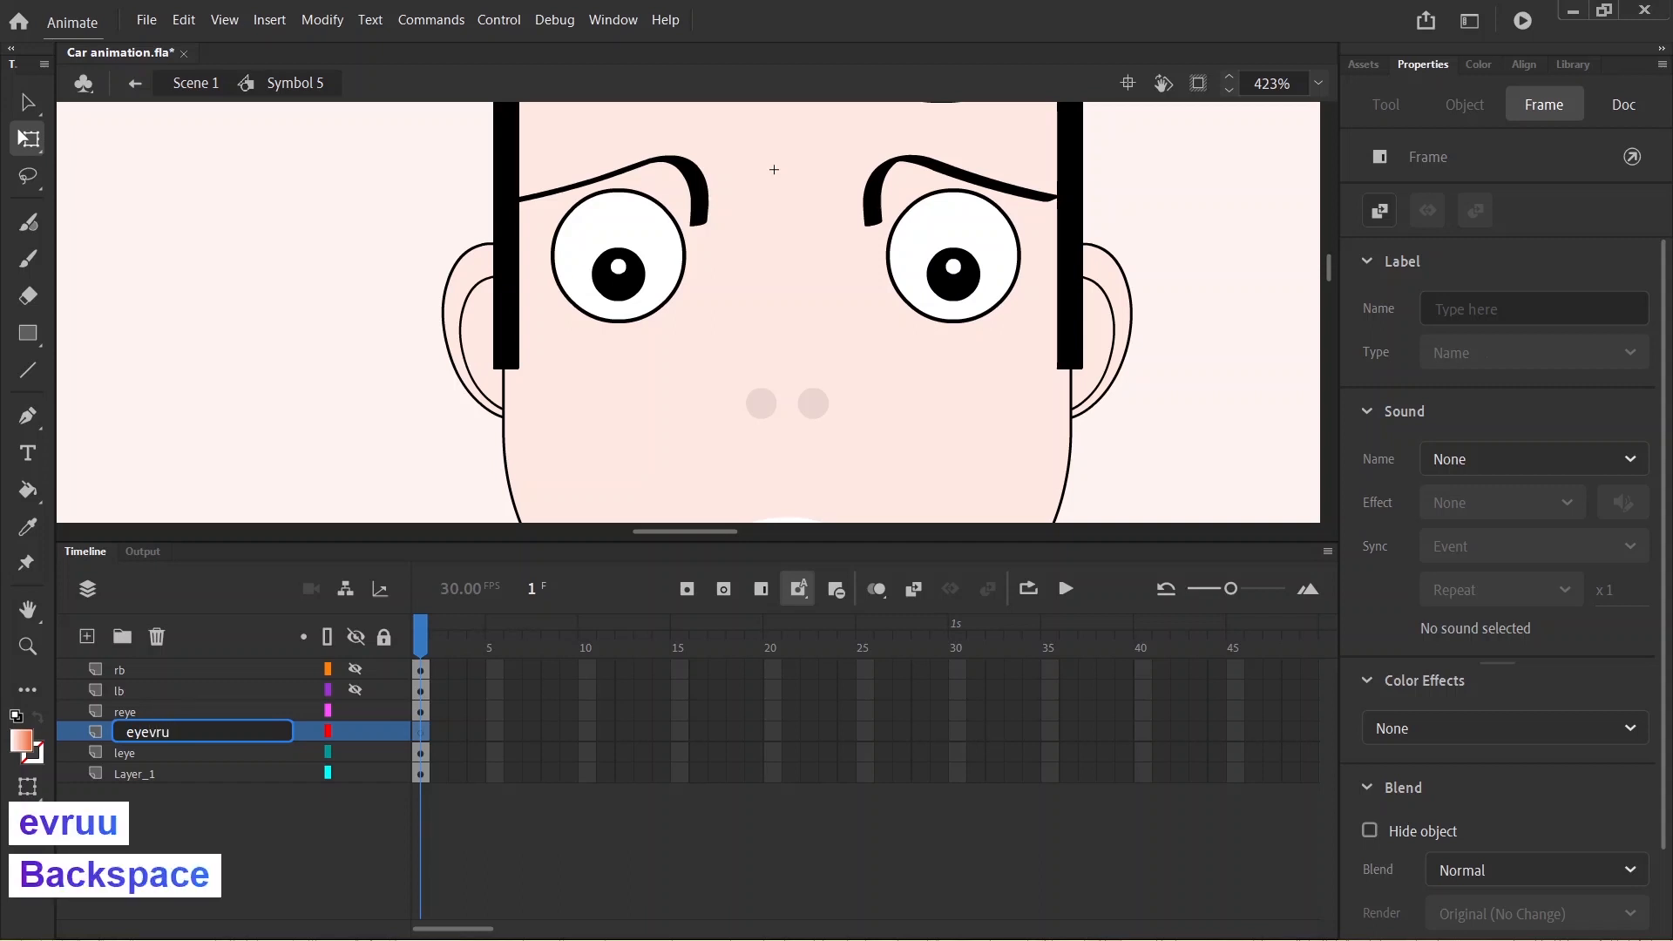
{"action": "key", "text": "Return"}
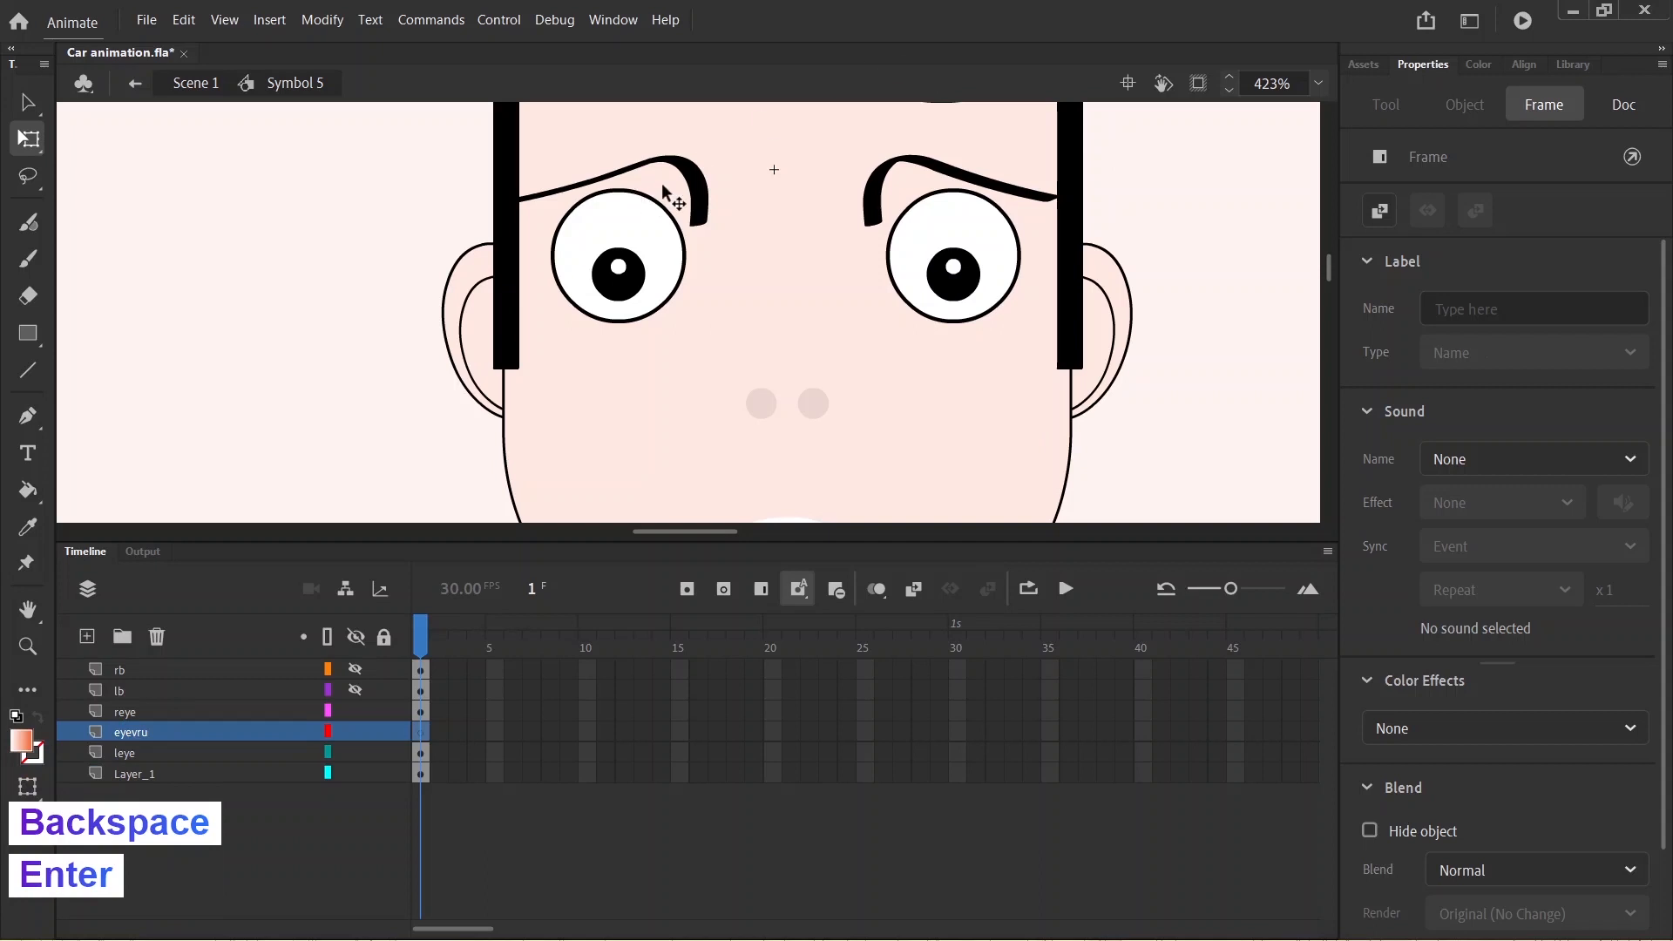
- Move both eyebrows in place from Layer_1 onto the eyevru layer, and bring that layer to the top of the layer stack
{"action": "left_click", "coordinate": [702, 200]}
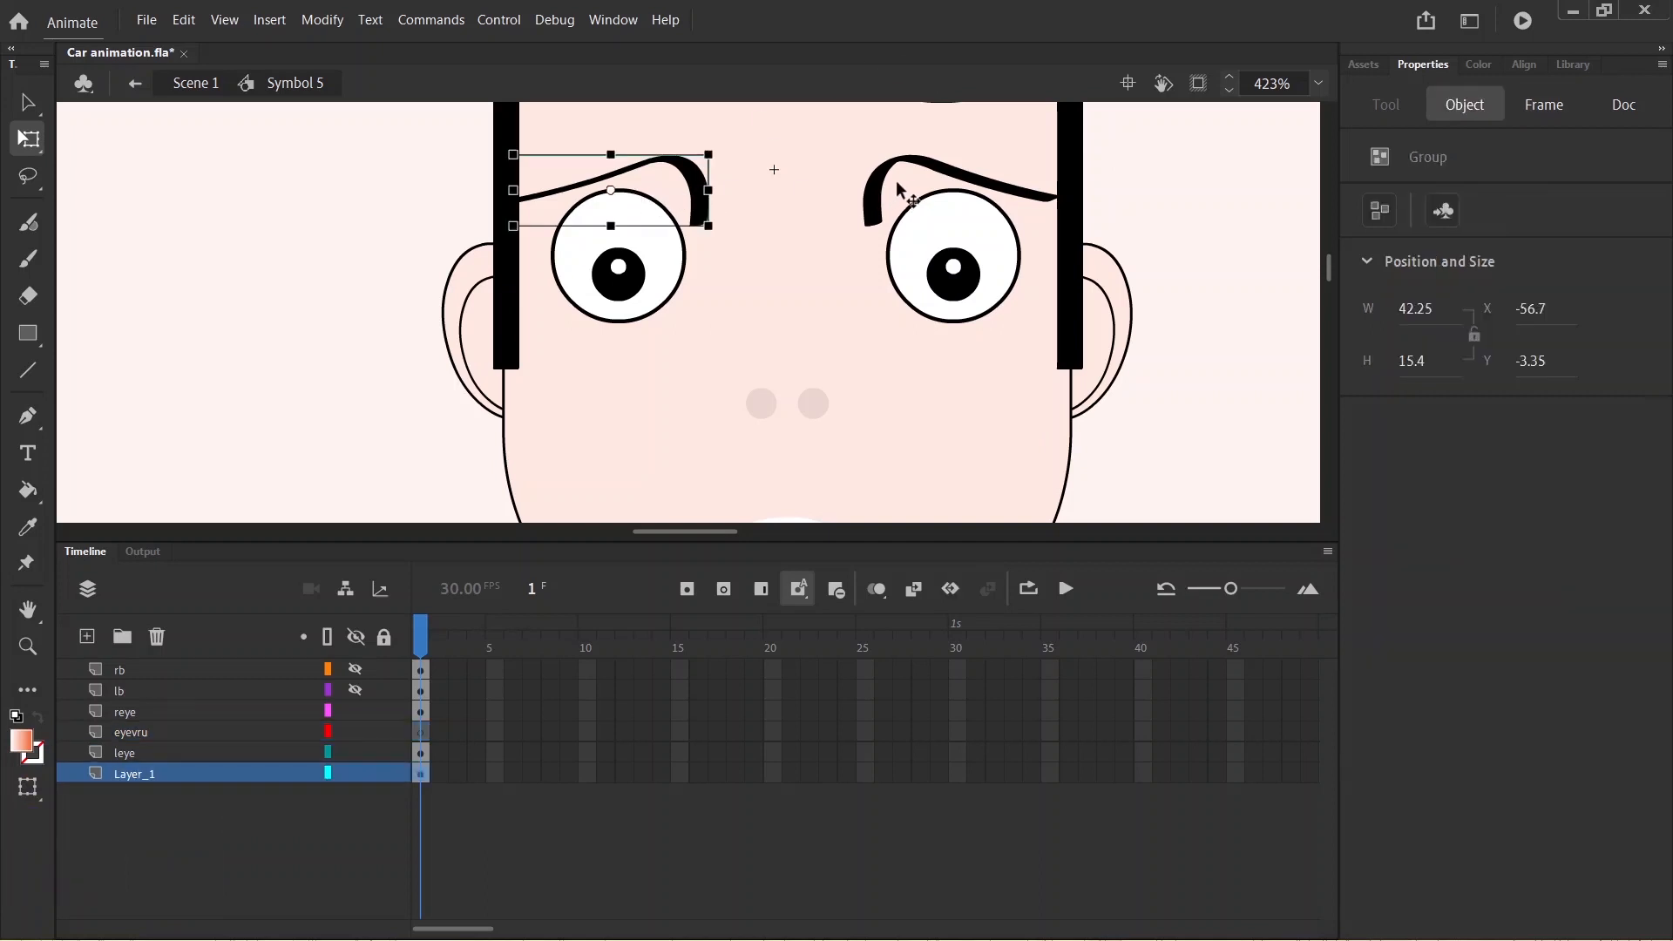
{"action": "key", "text": "shift"}
{"action": "key", "text": "shift"}
{"action": "left_click", "coordinate": [882, 187], "text": "shift"}
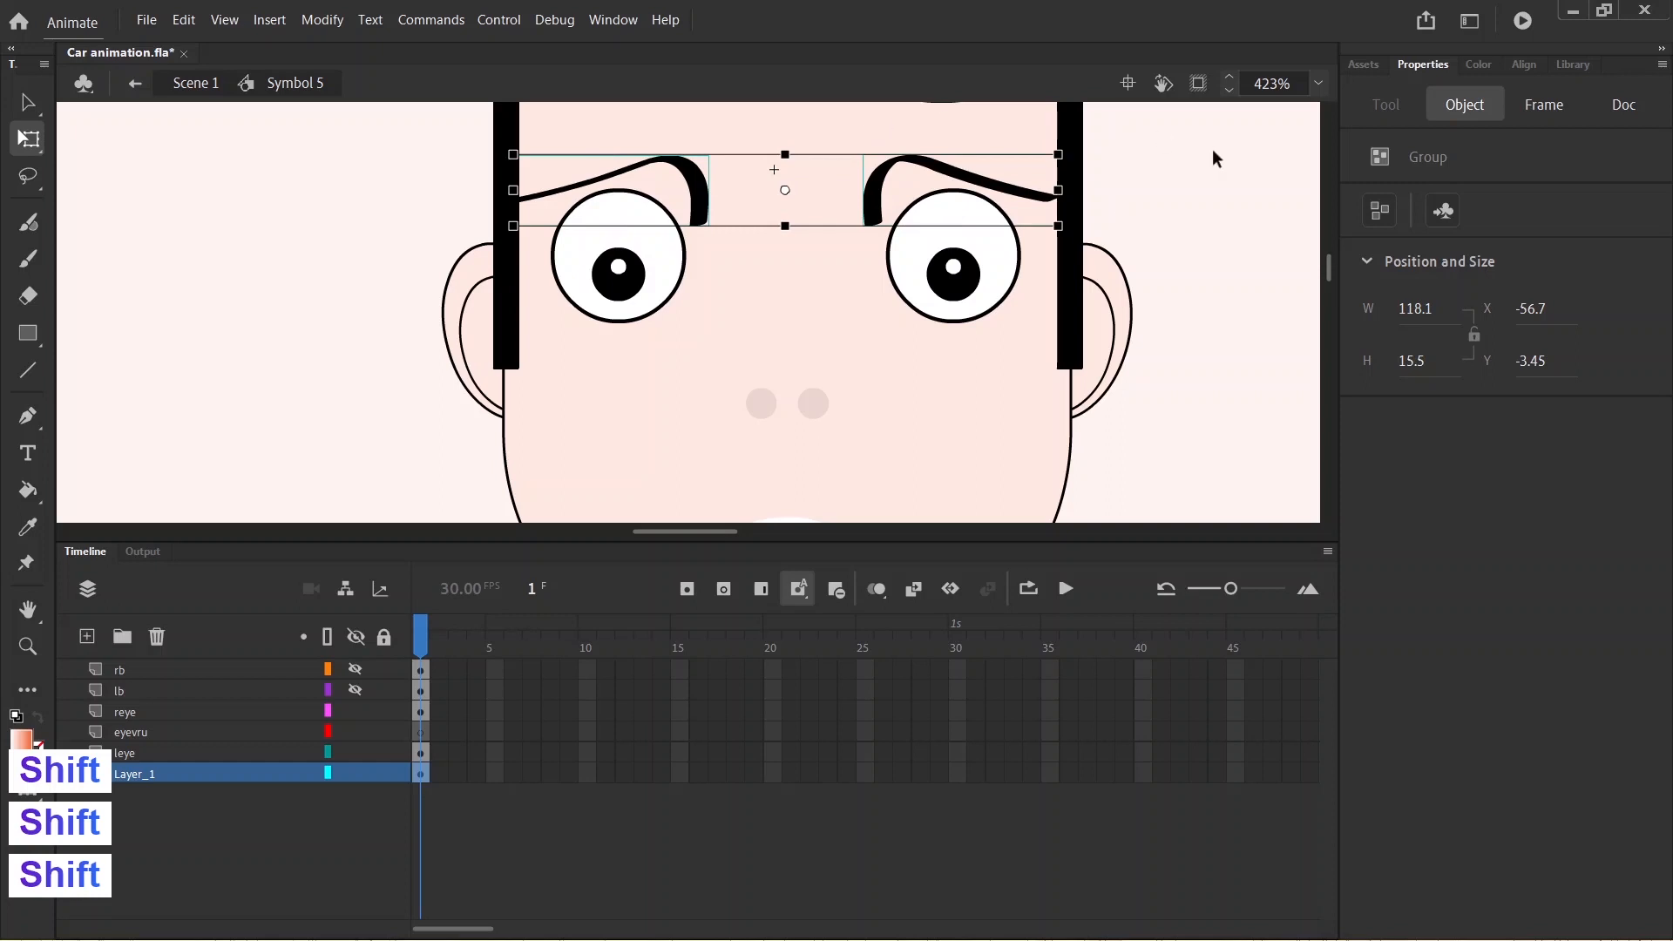
{"action": "key", "text": "ctrl+x"}
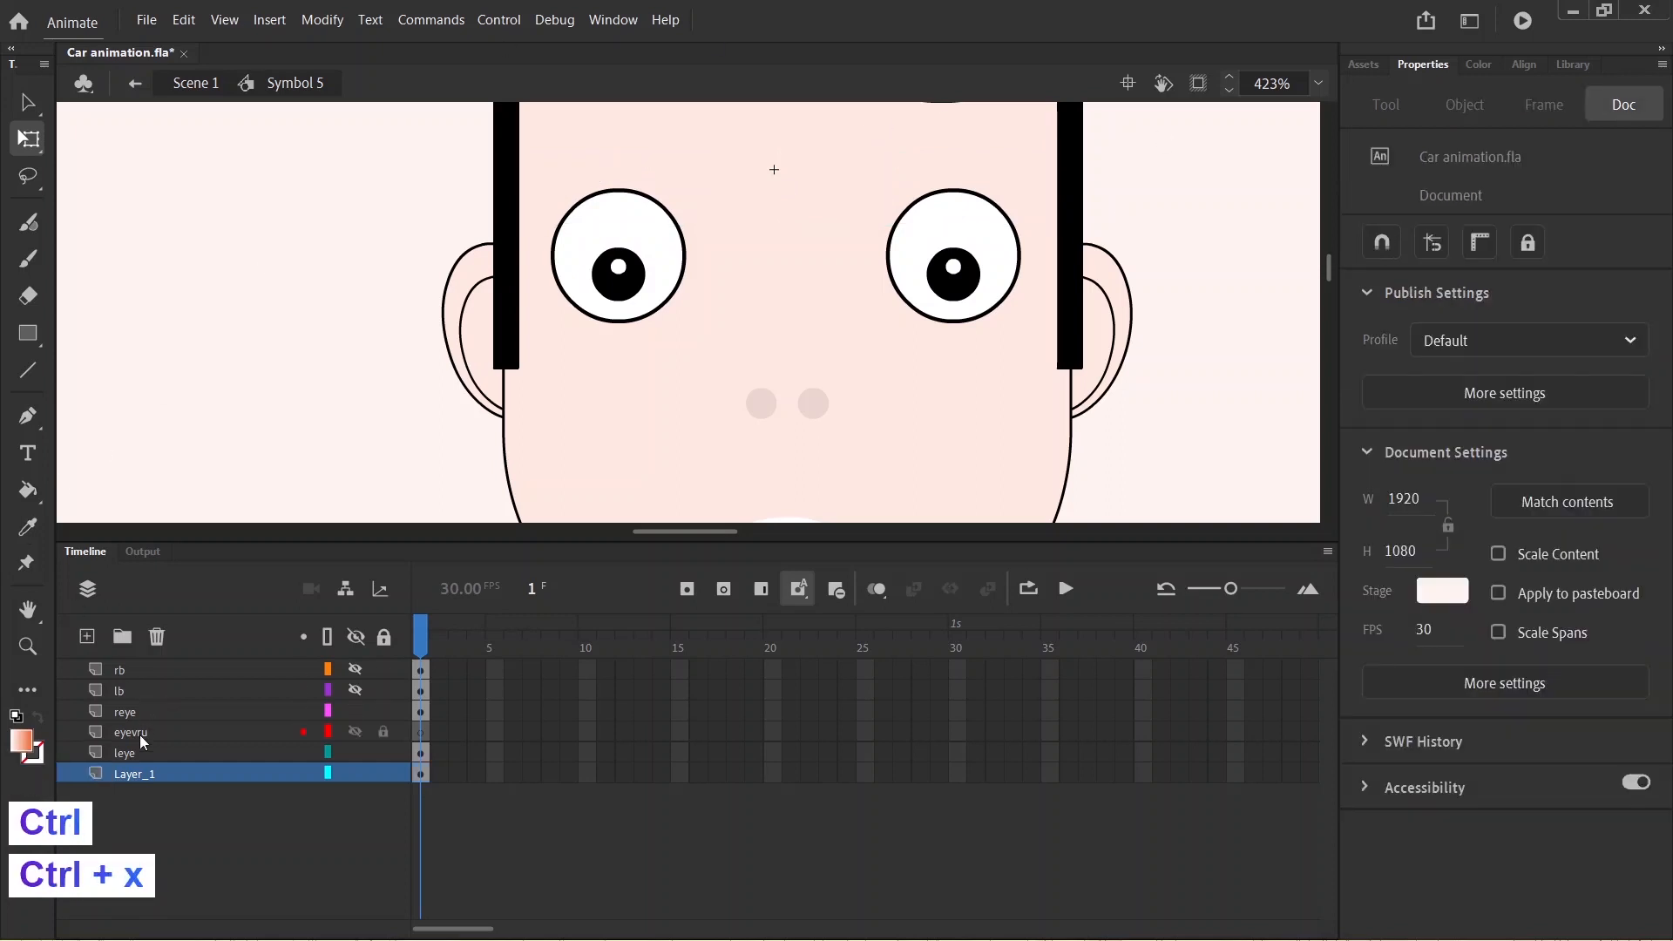
{"action": "left_click", "coordinate": [139, 735]}
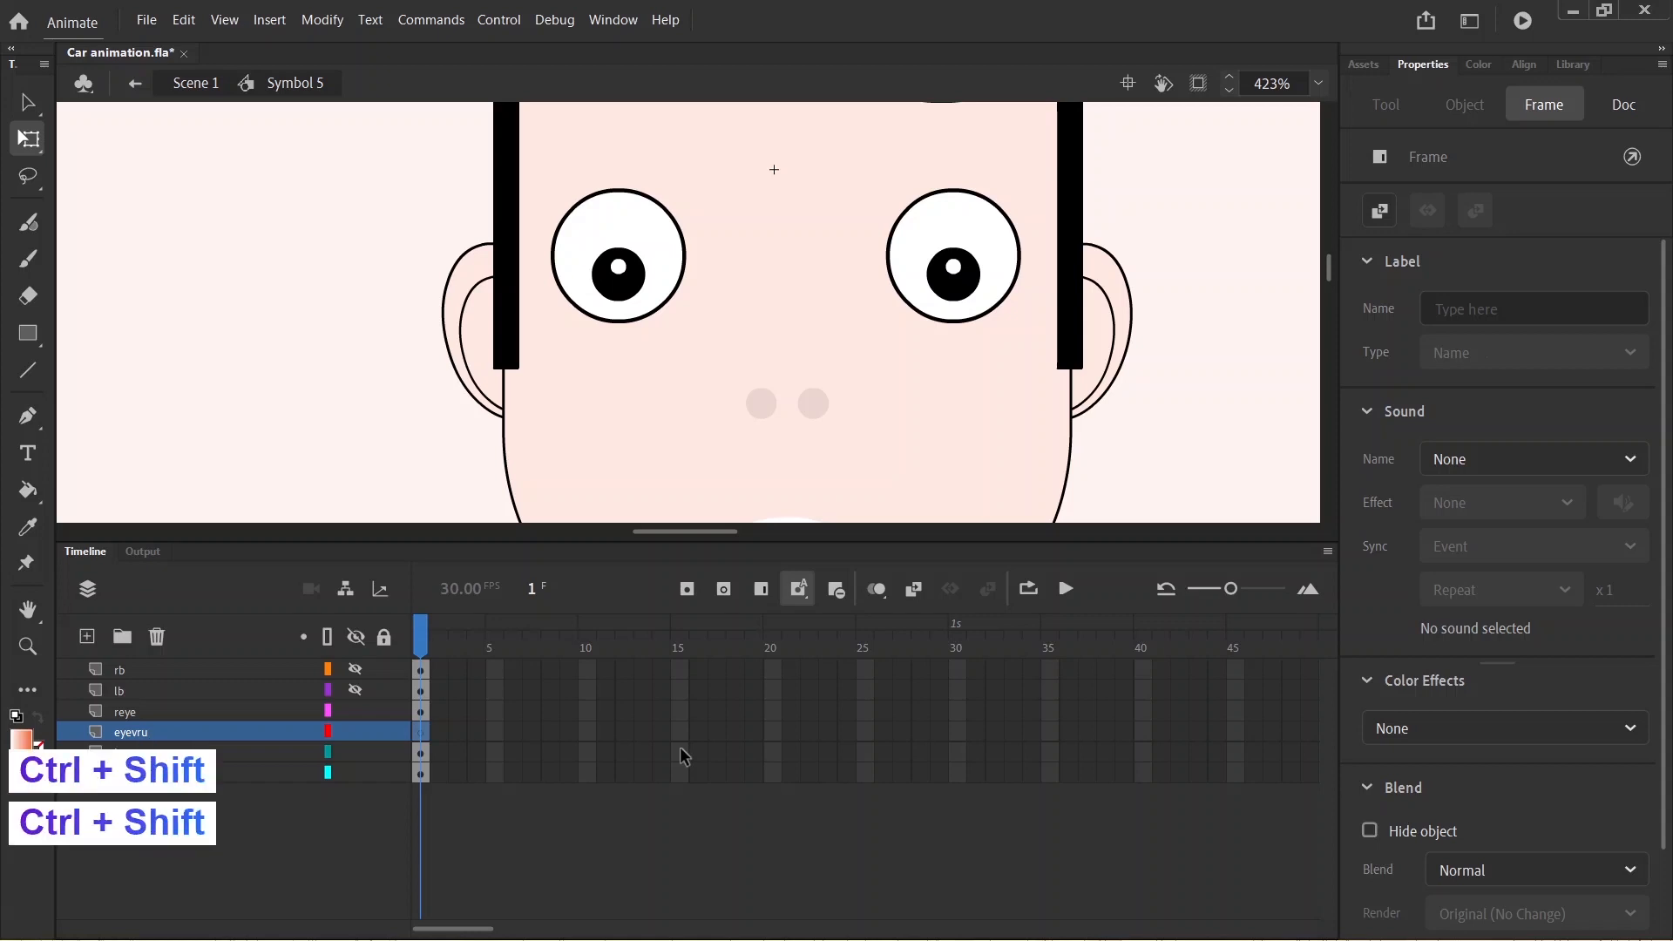
{"action": "key", "text": "ctrl+shift+v"}
{"action": "left_click_drag", "start_coordinate": [143, 733], "coordinate": [150, 656]}
{"action": "left_click", "coordinate": [182, 824]}
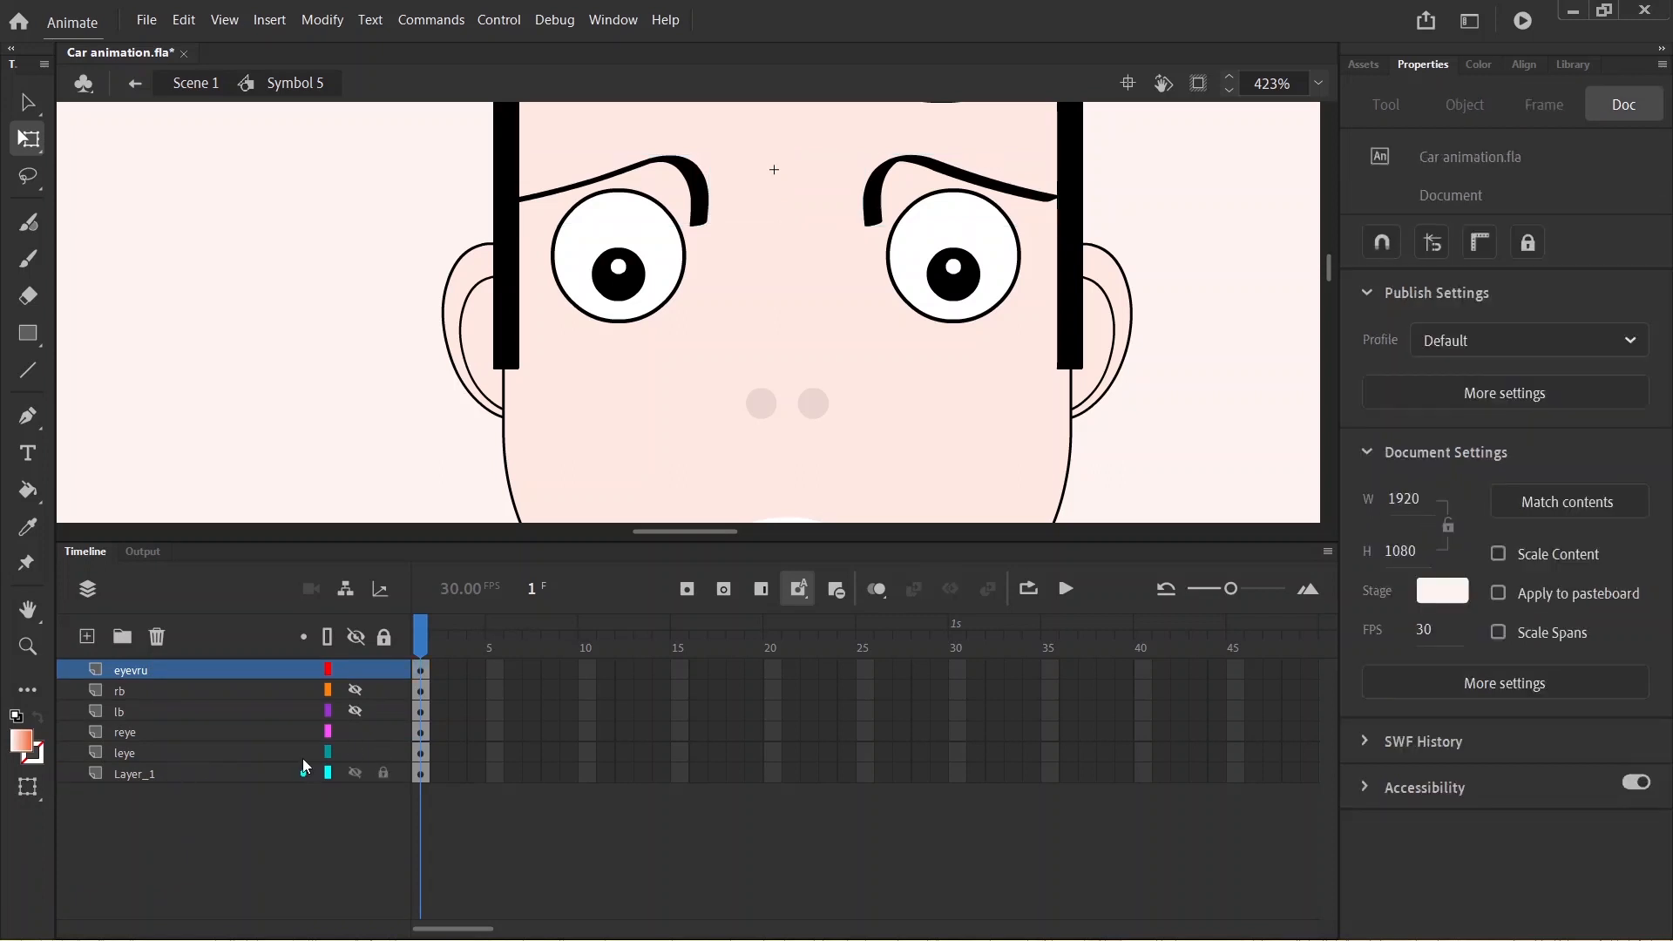
- Make the hidden rb and lb layers visible again
{"action": "left_click", "coordinate": [133, 690]}
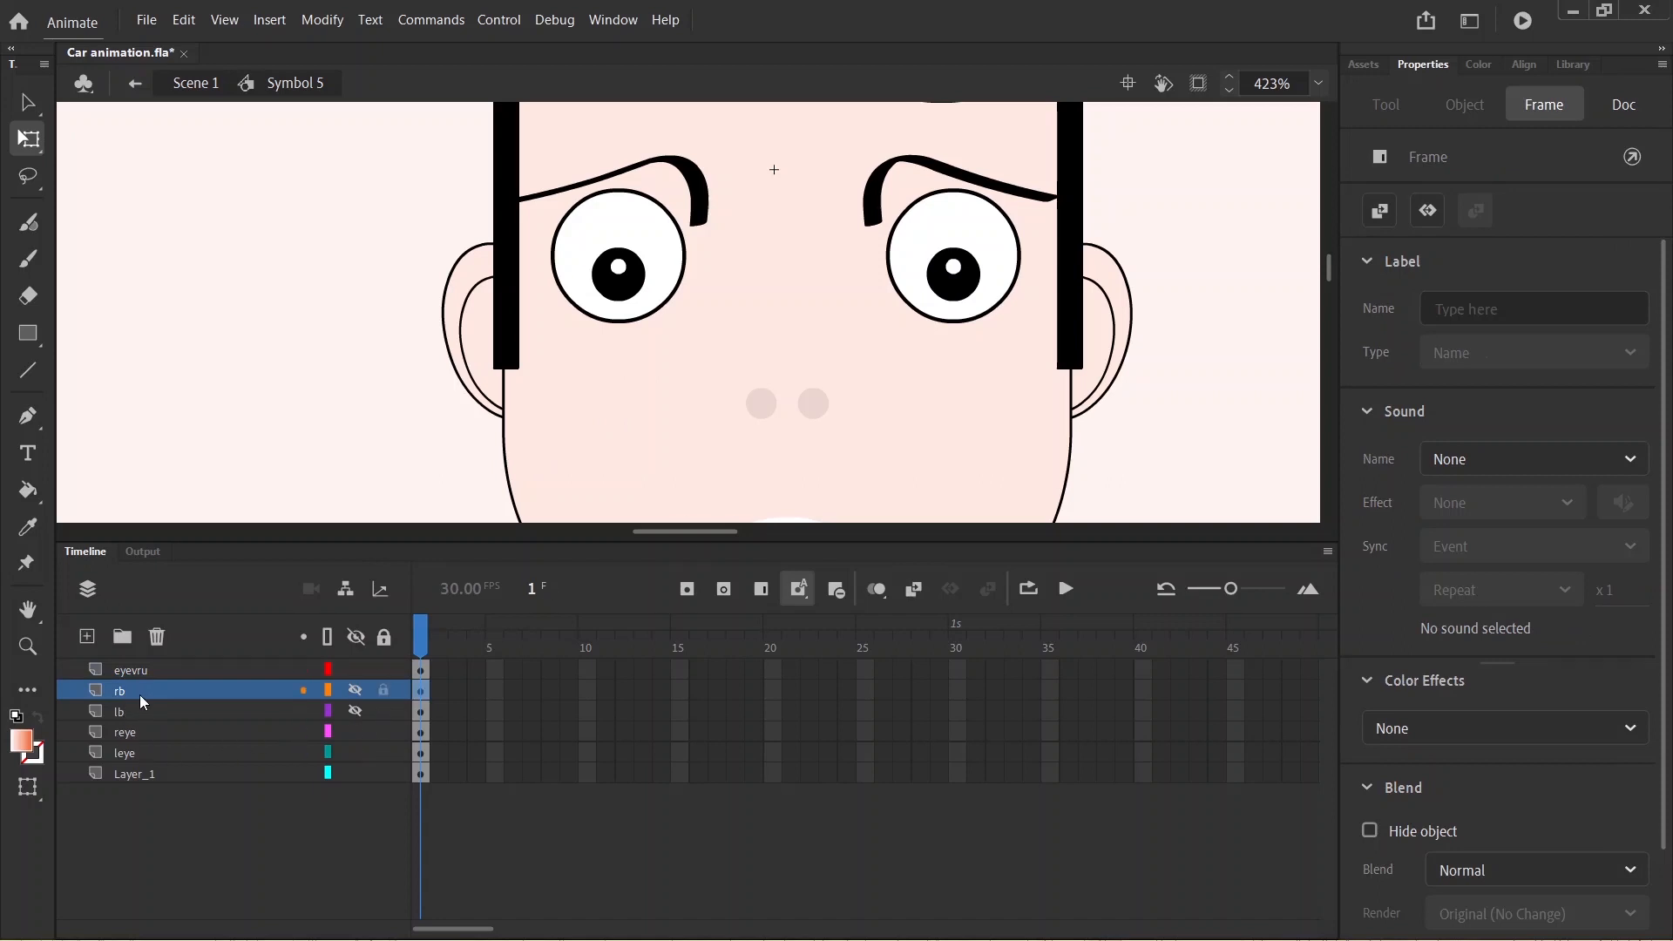
{"action": "left_click", "coordinate": [139, 711]}
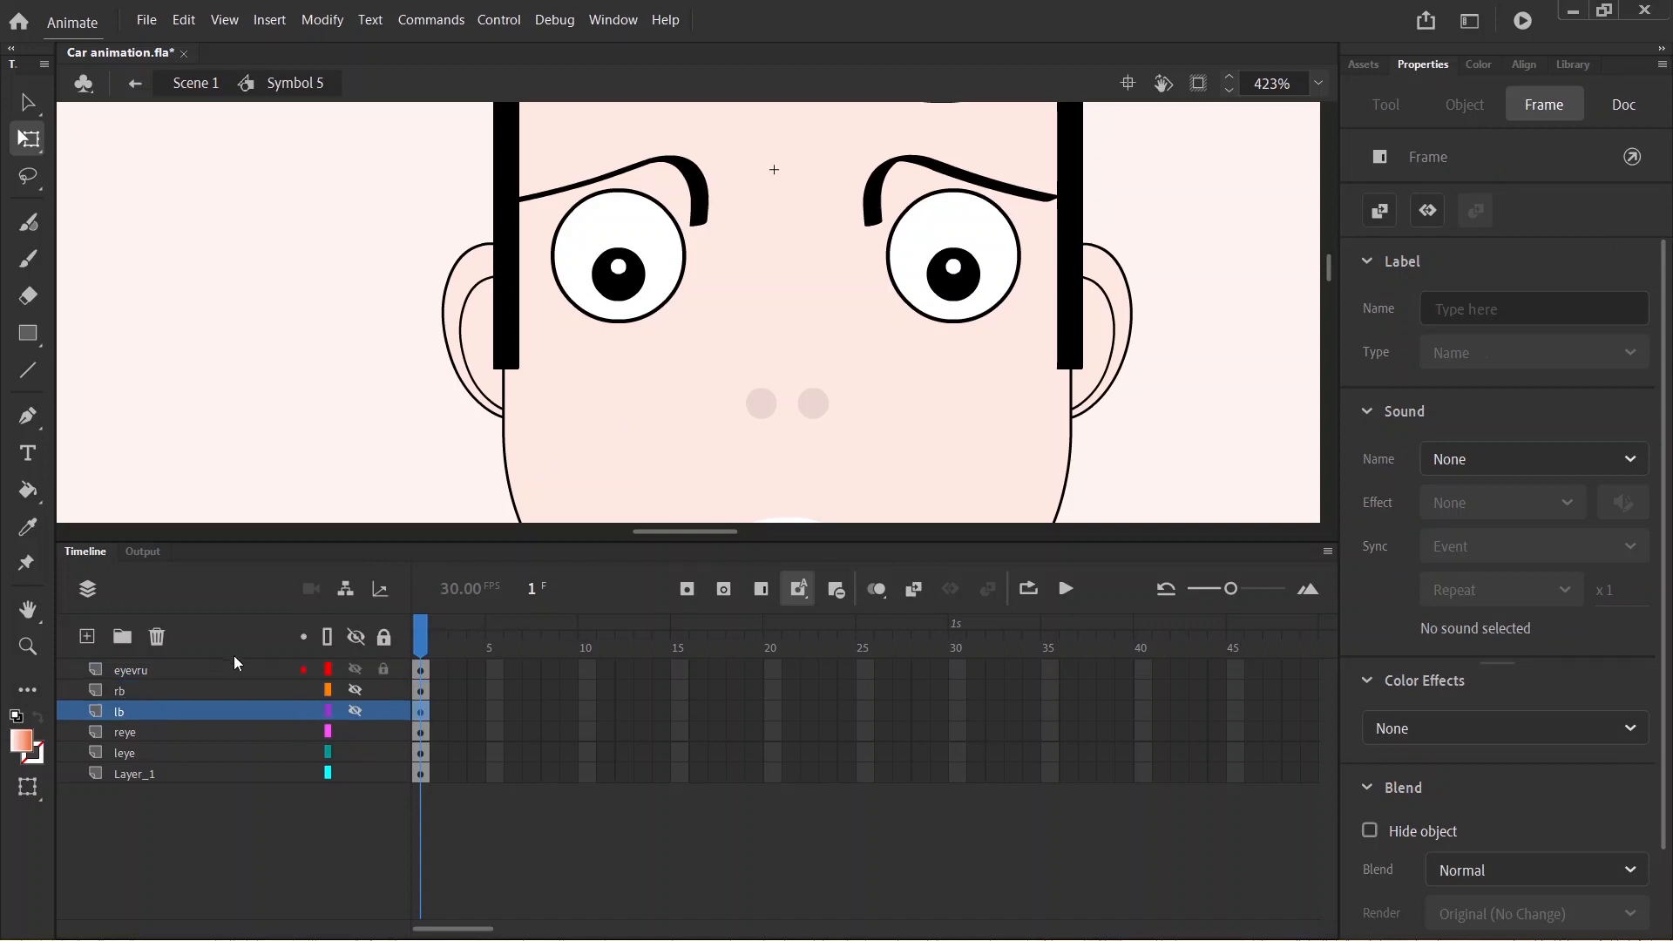
{"action": "left_click", "coordinate": [353, 706]}
{"action": "left_click", "coordinate": [357, 710]}
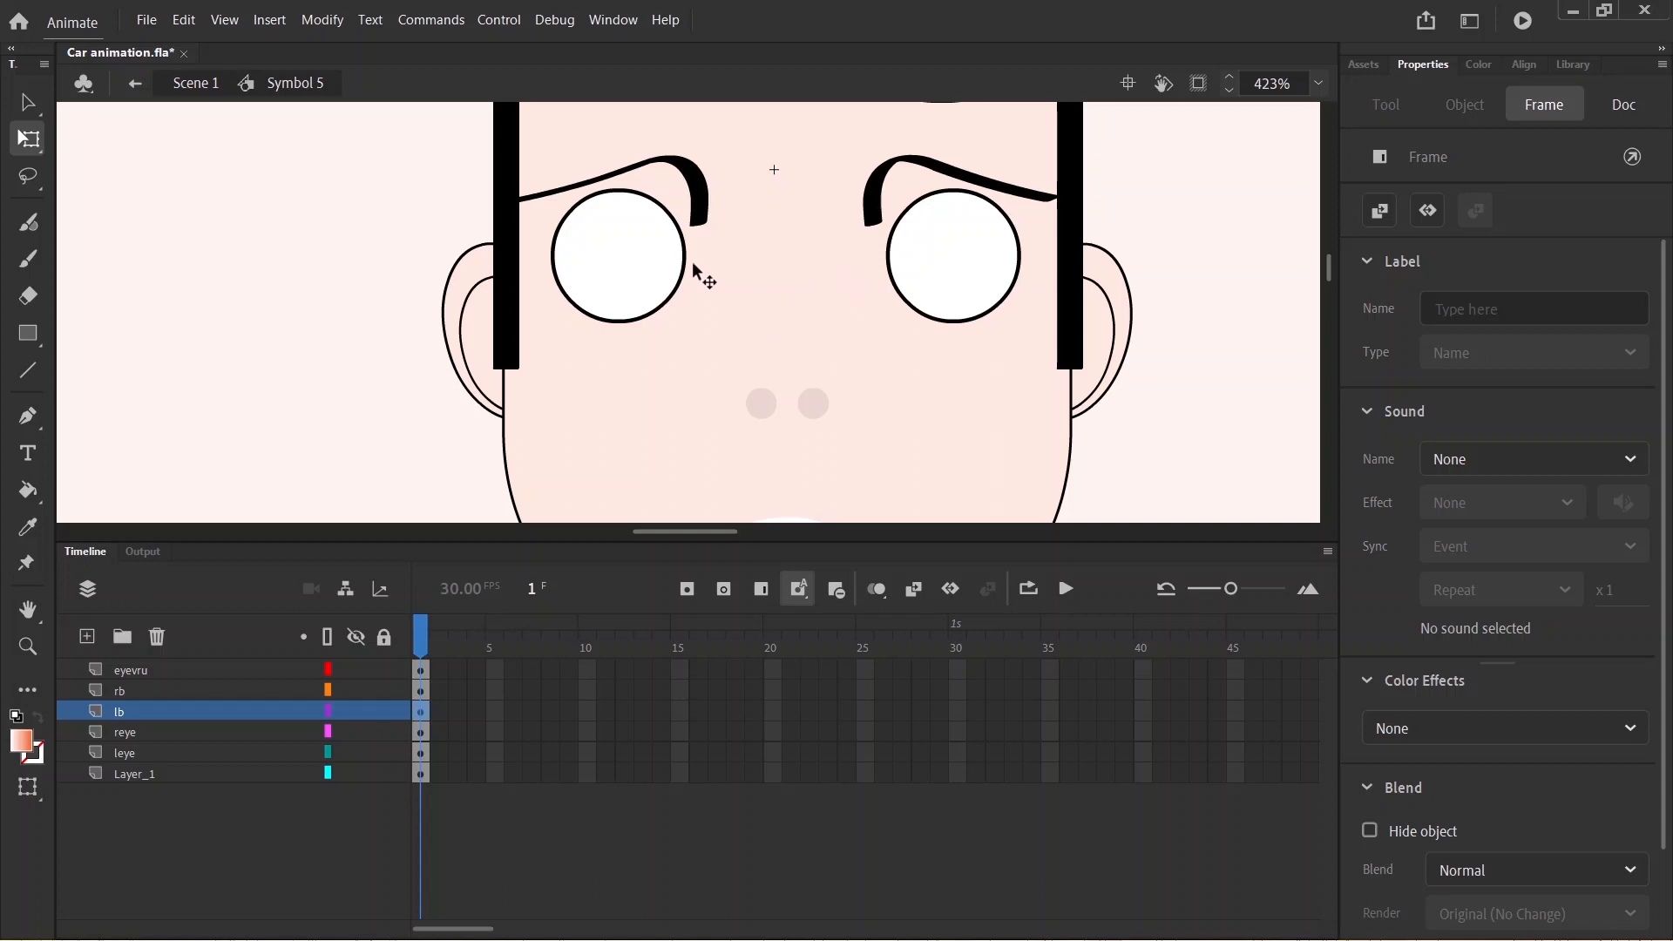
{"action": "left_click", "coordinate": [645, 265]}
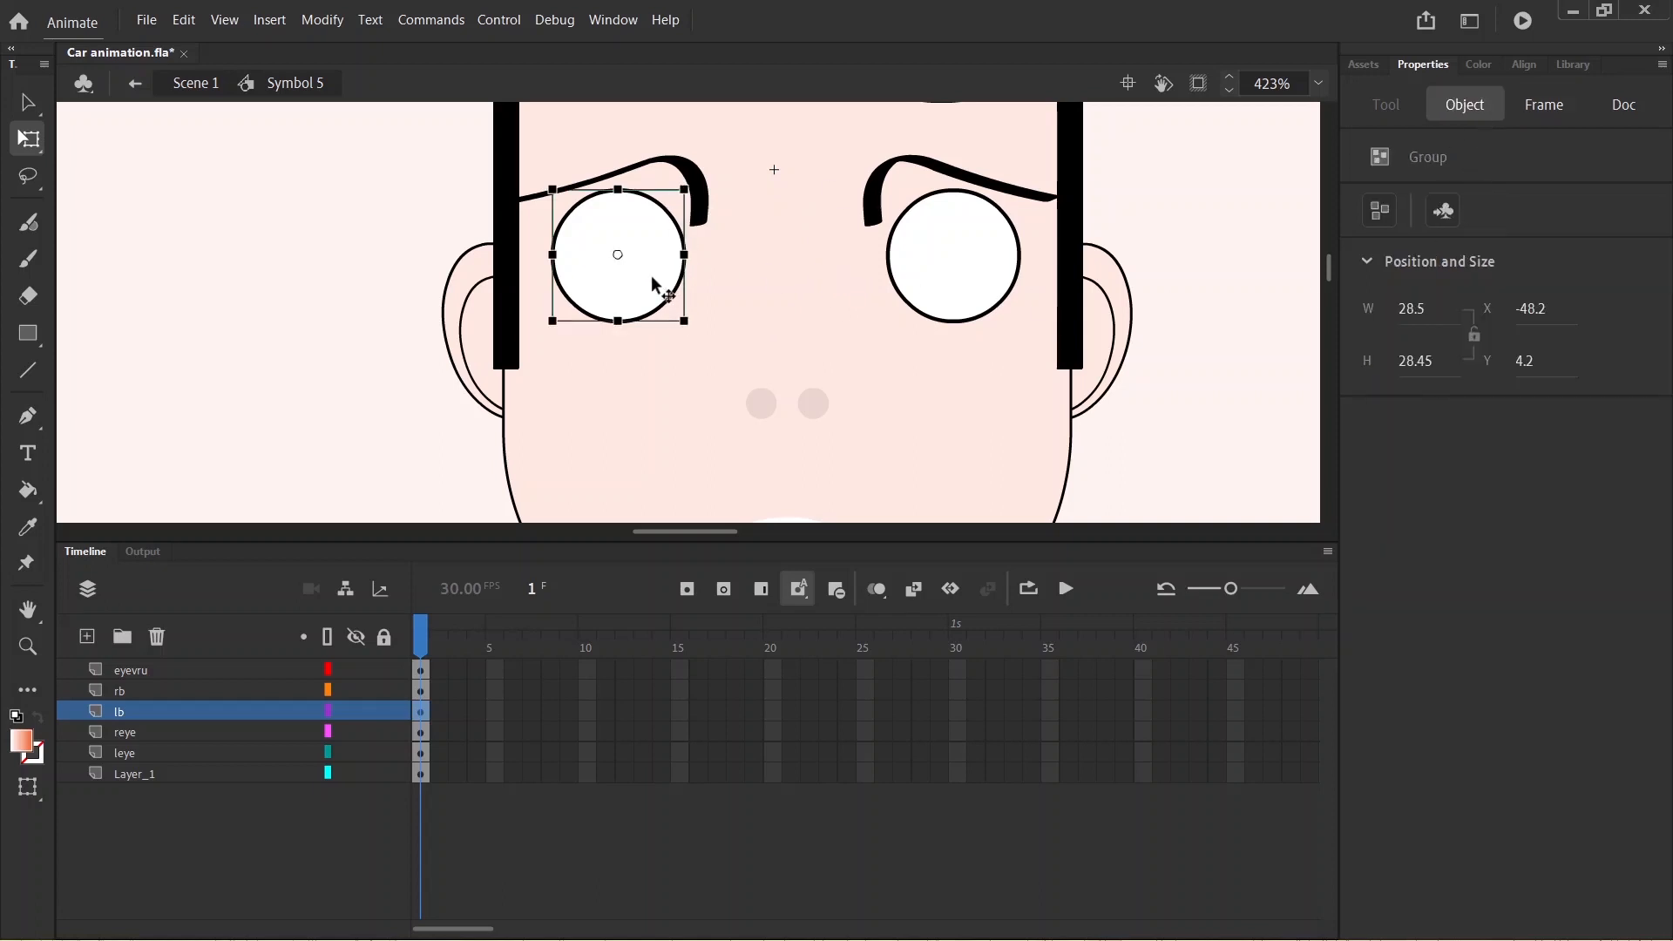
{"action": "left_click", "coordinate": [1379, 210]}
{"action": "left_click", "coordinate": [617, 234]}
{"action": "left_click", "coordinate": [1612, 103]}
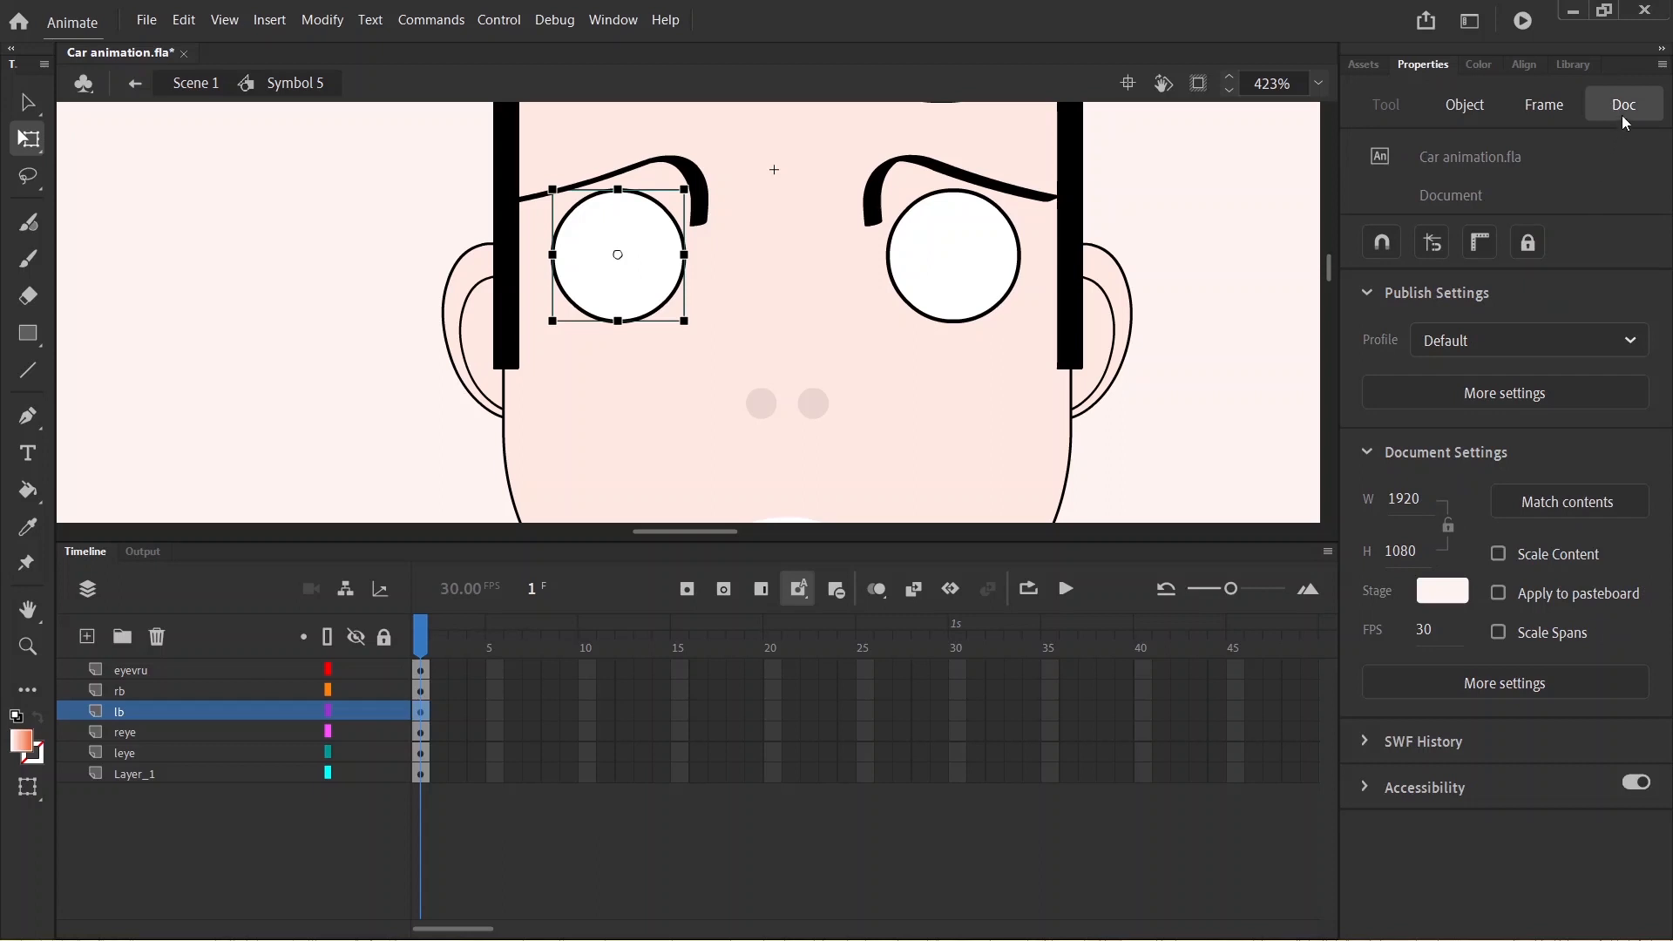
{"action": "left_click", "coordinate": [1444, 591]}
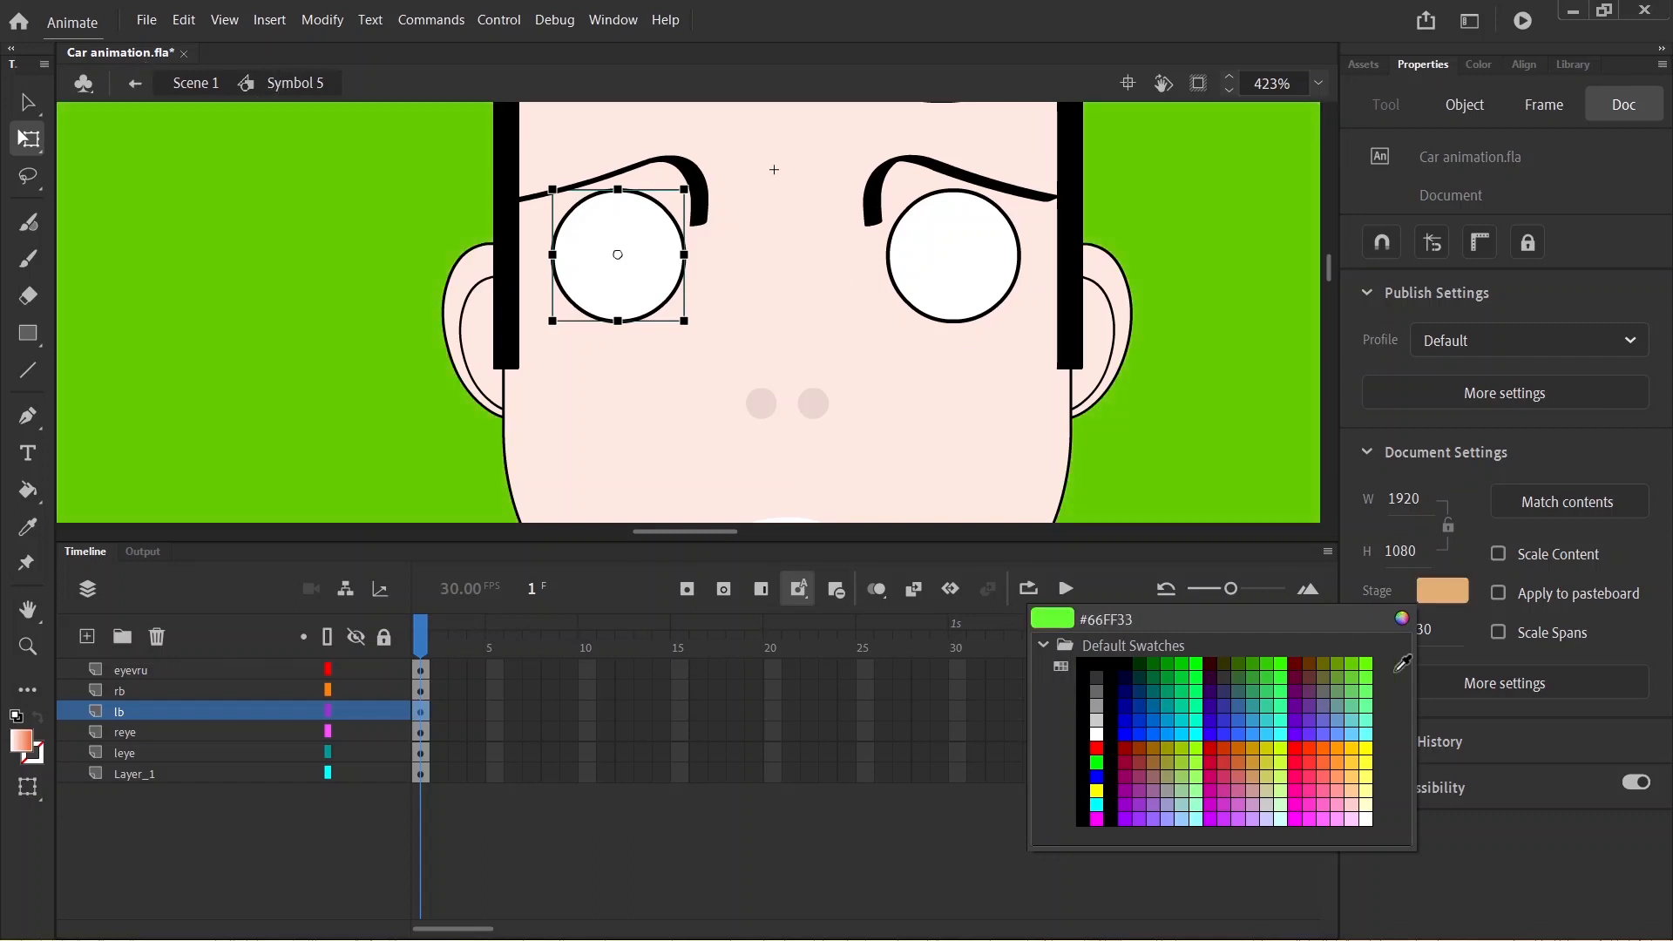
{"action": "key", "text": "ctrl+z"}
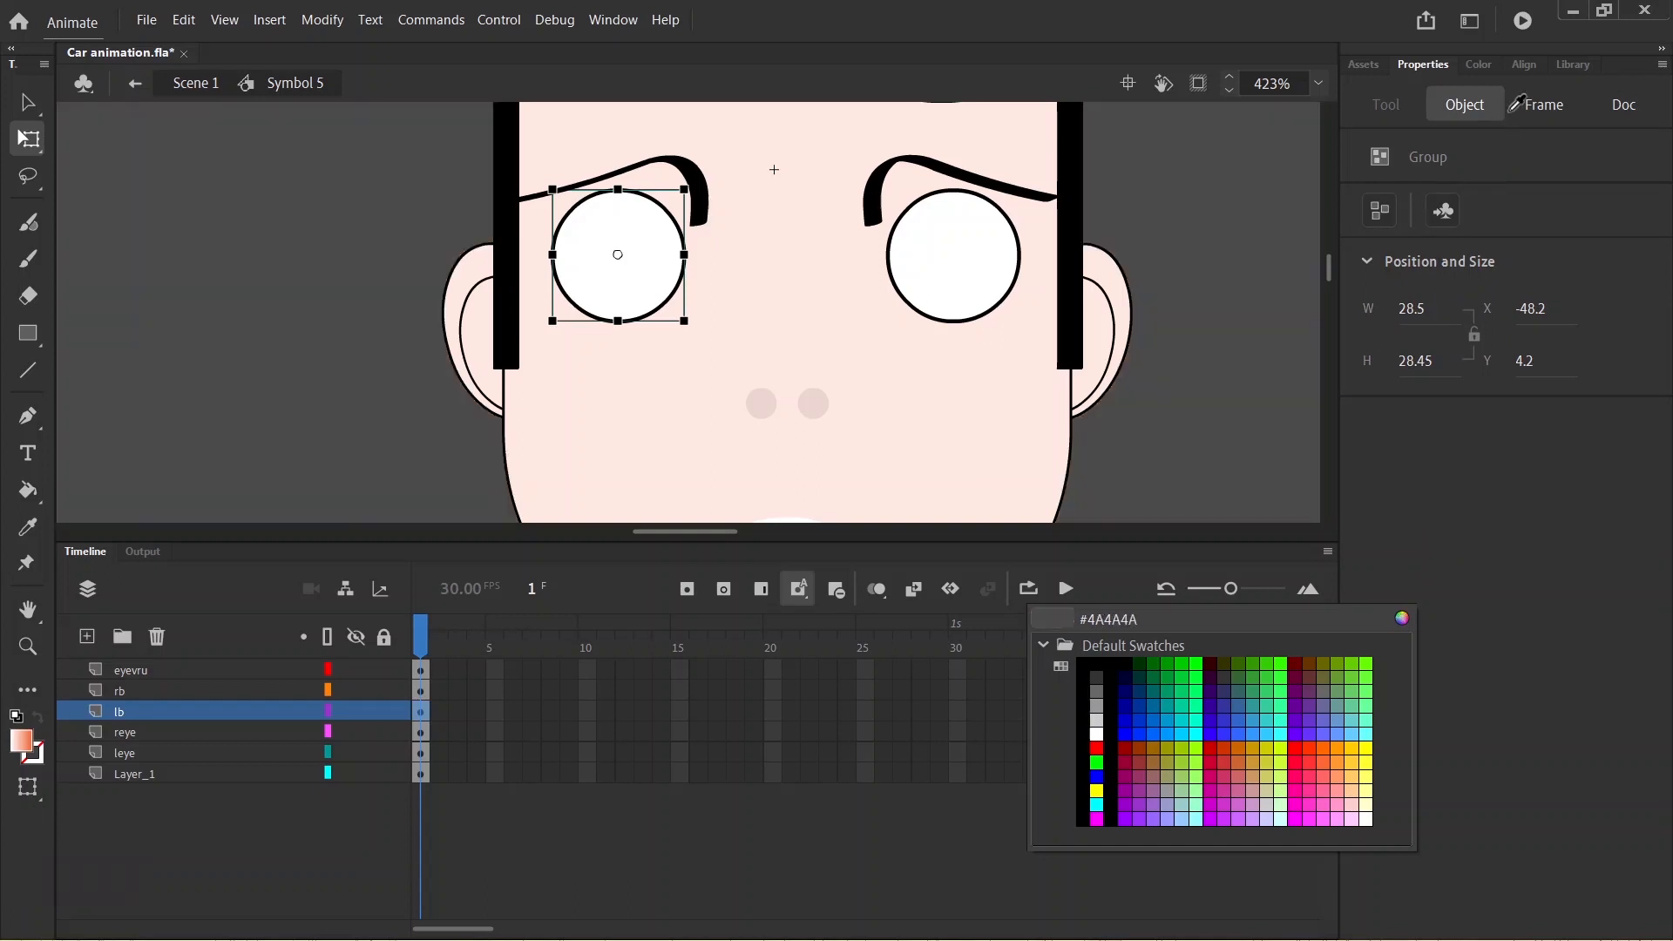
{"action": "left_click", "coordinate": [1558, 108]}
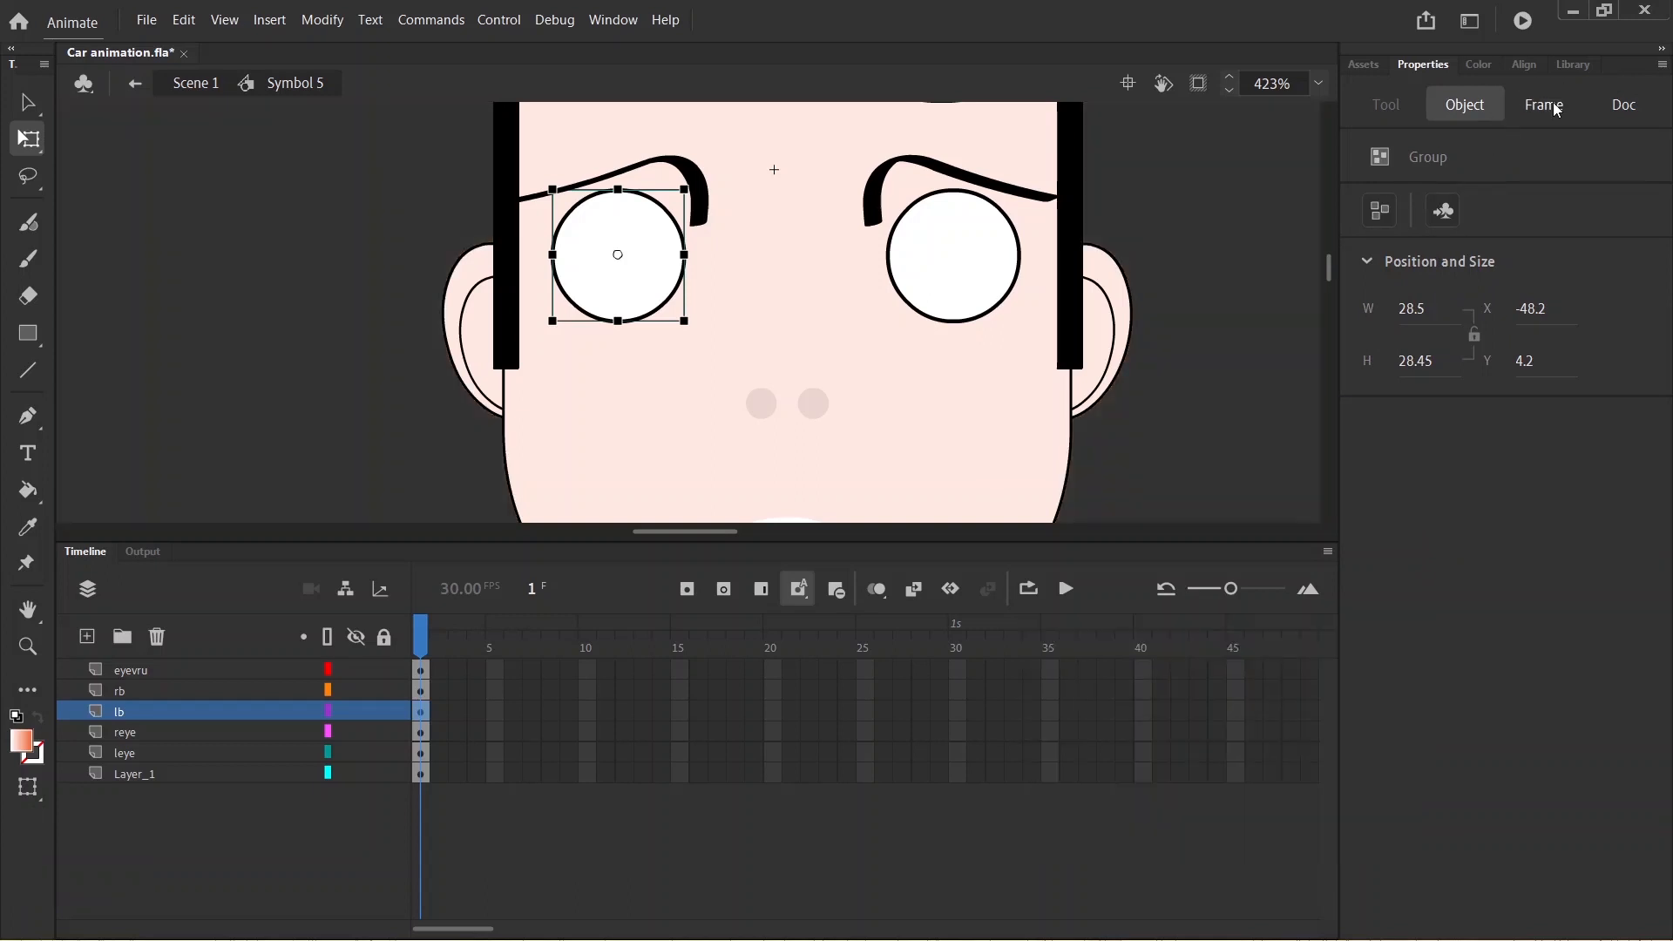
- Set the document's stage colour to white (#FFFFFF)
{"action": "left_click", "coordinate": [1632, 109]}
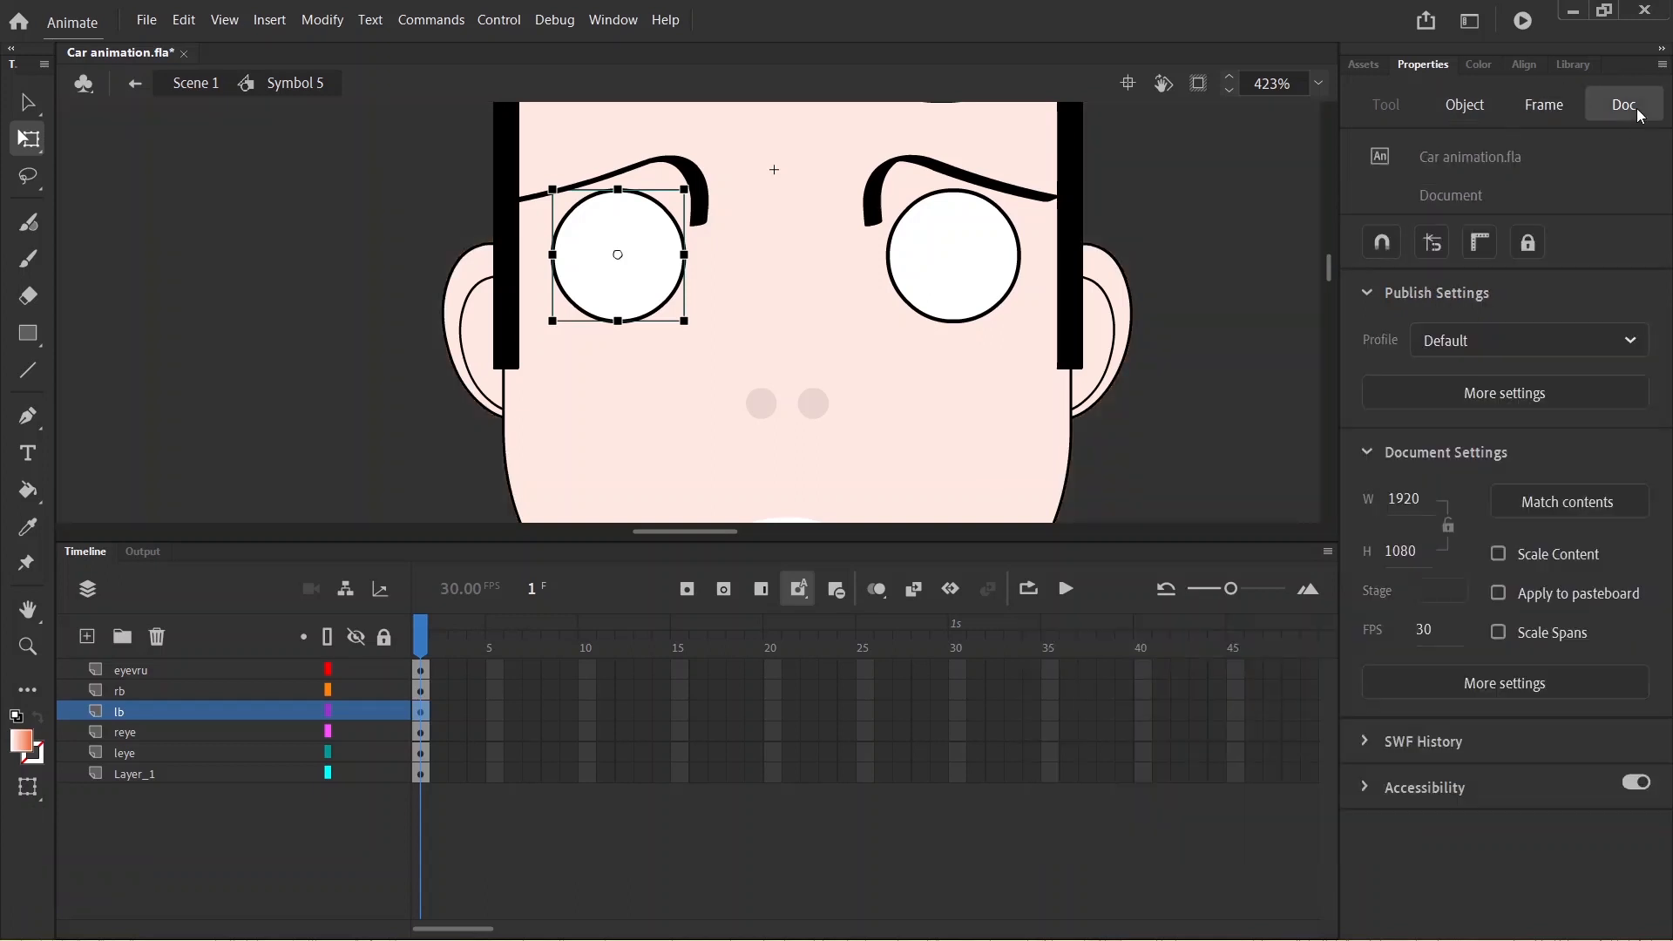
{"action": "left_click", "coordinate": [1460, 602]}
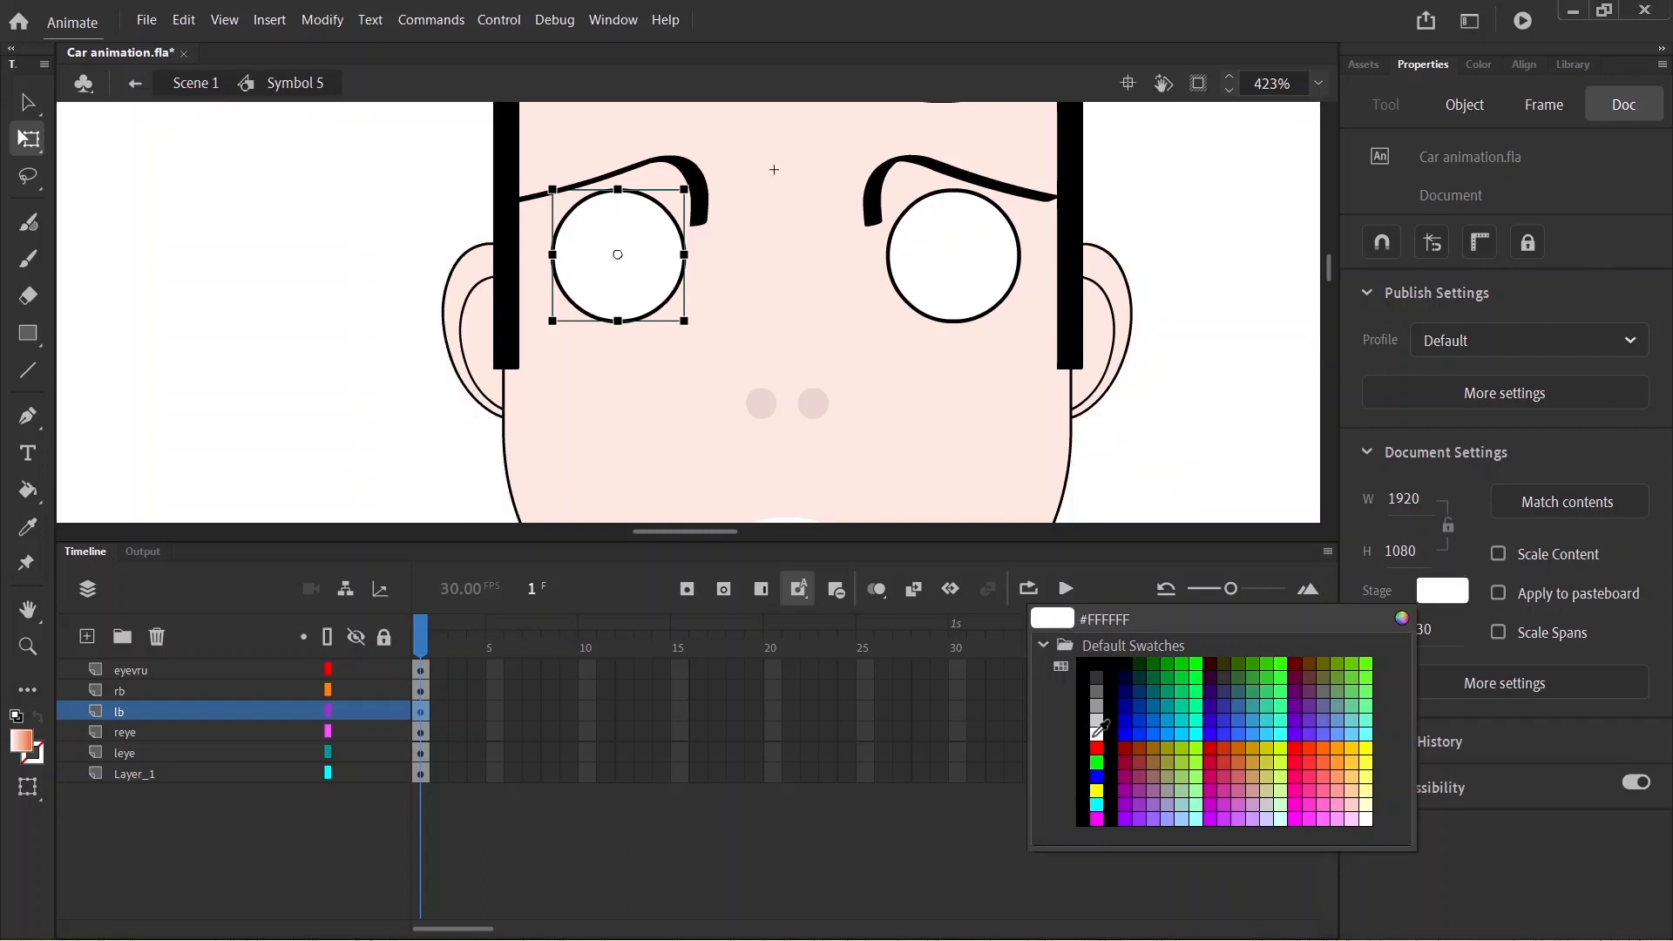
{"action": "left_click", "coordinate": [1096, 734]}
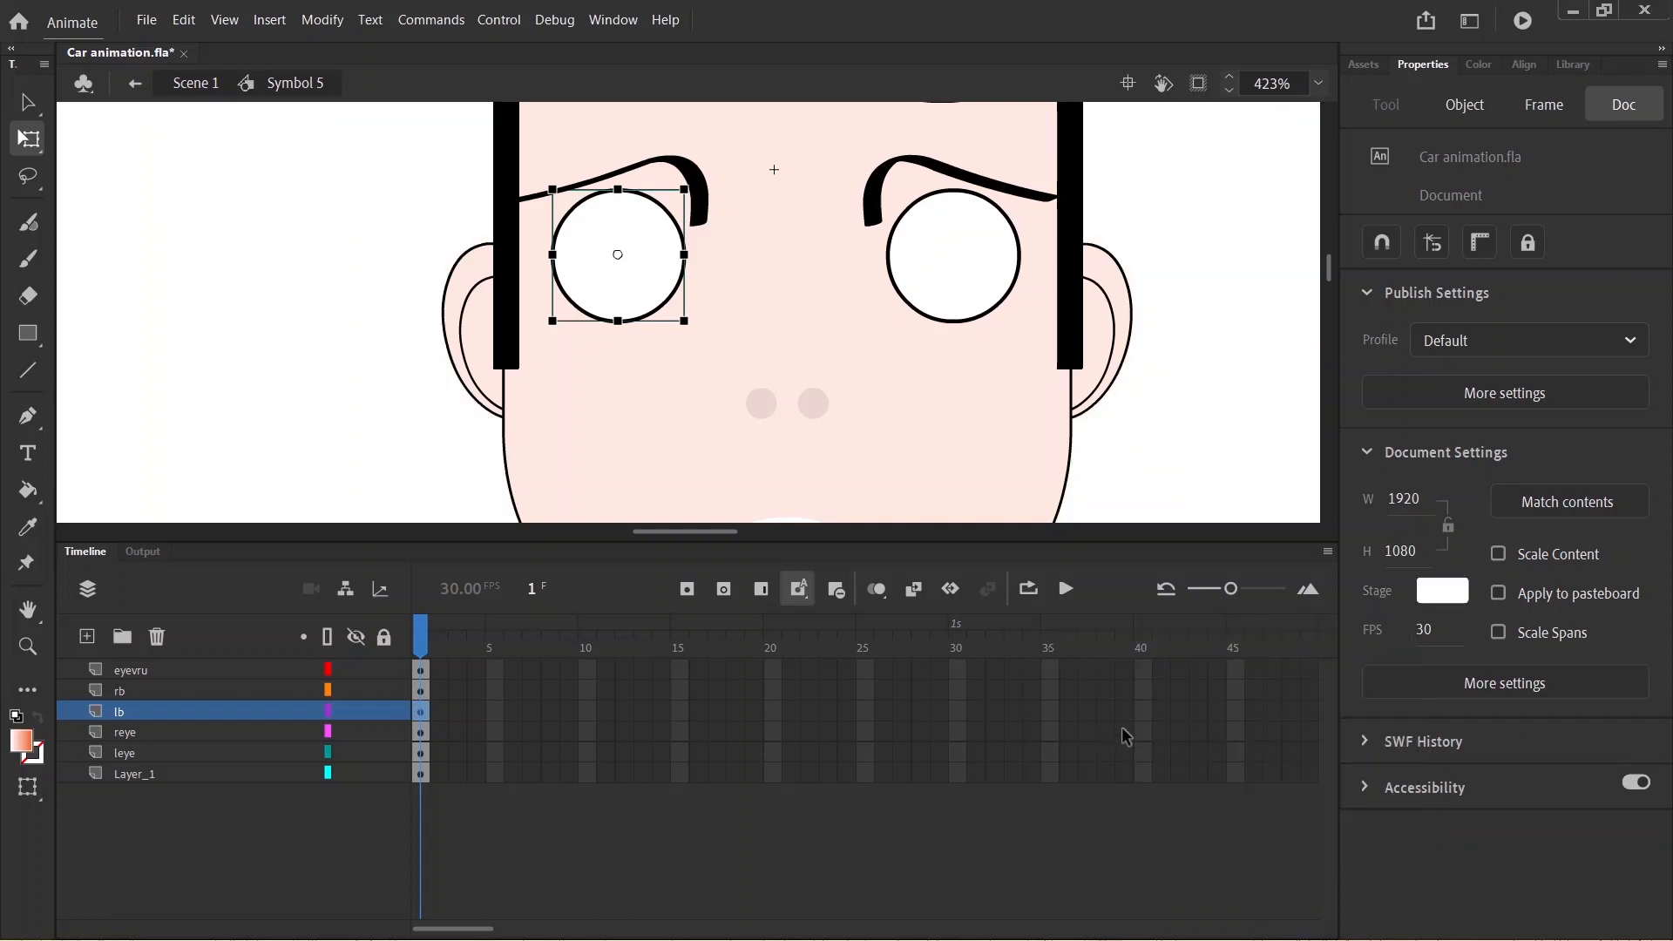
- Ungroup the left white eyeball on the lb layer into an editable shape
{"action": "double_click", "coordinate": [616, 254]}
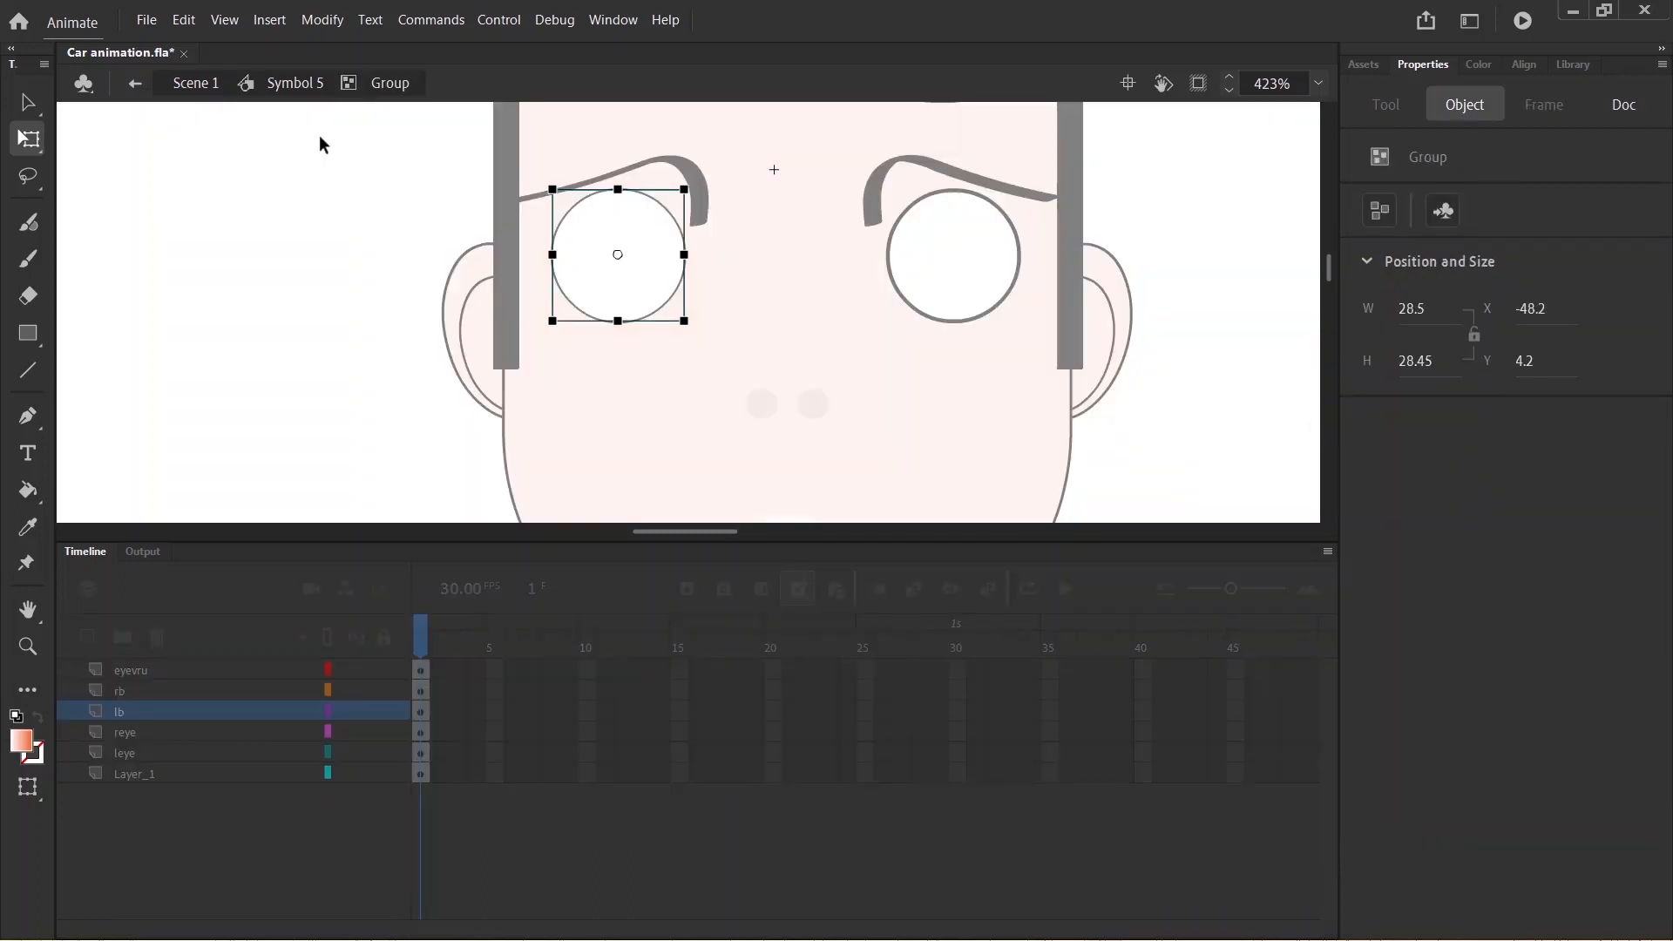
{"action": "left_click", "coordinate": [134, 83]}
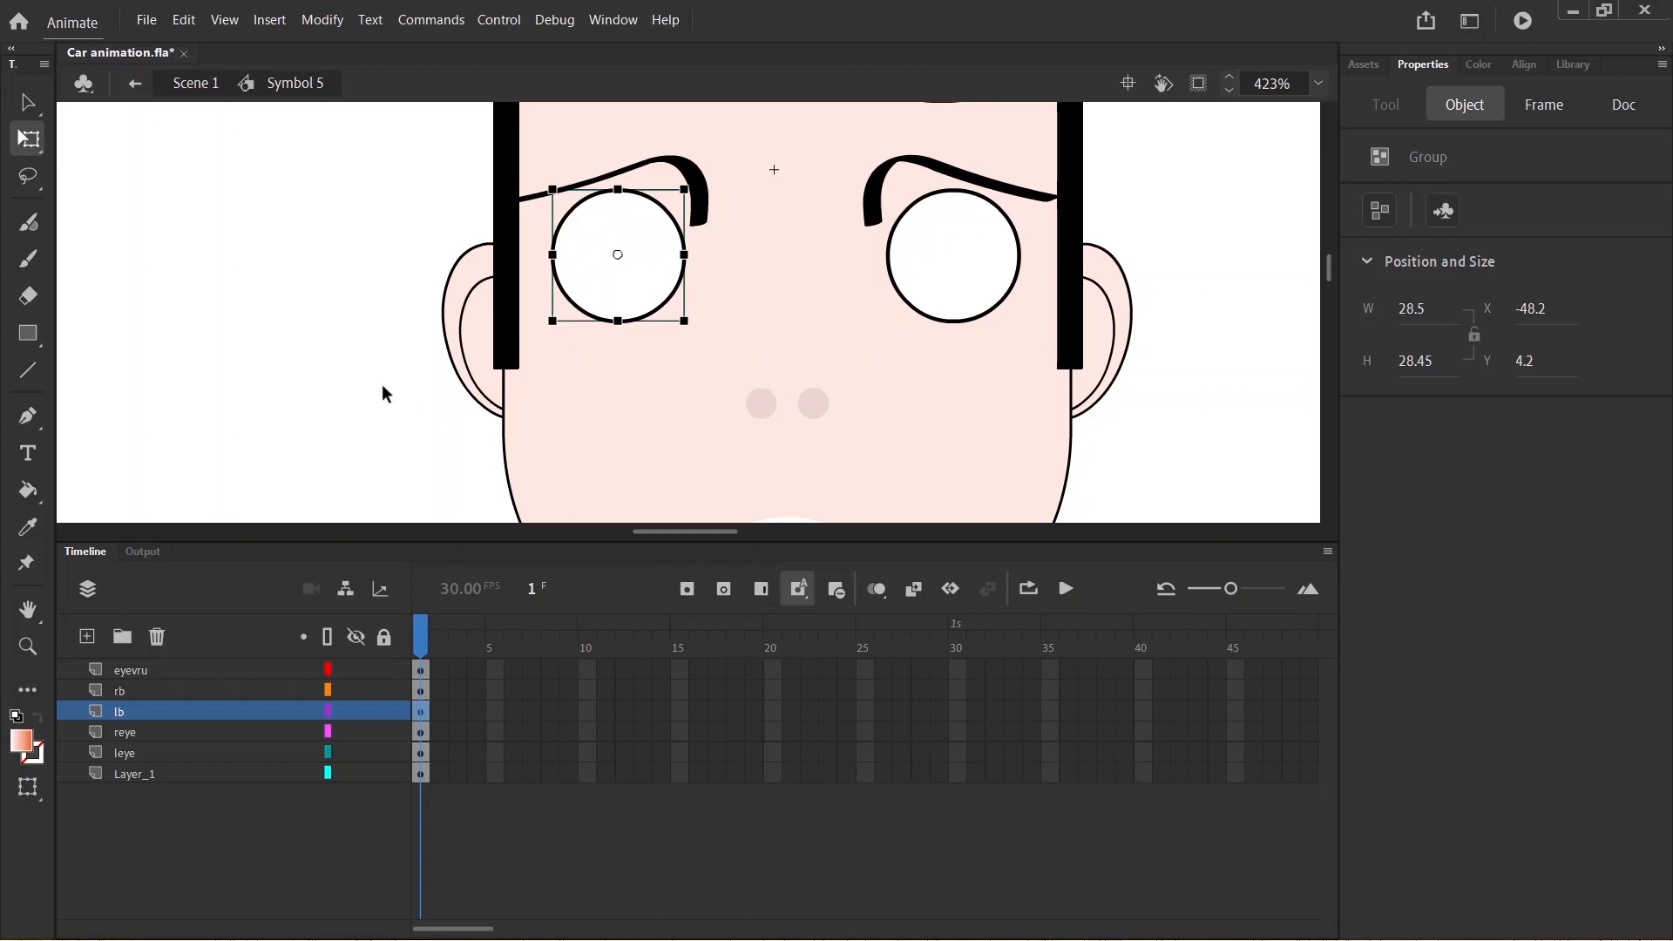
{"action": "left_click", "coordinate": [320, 21]}
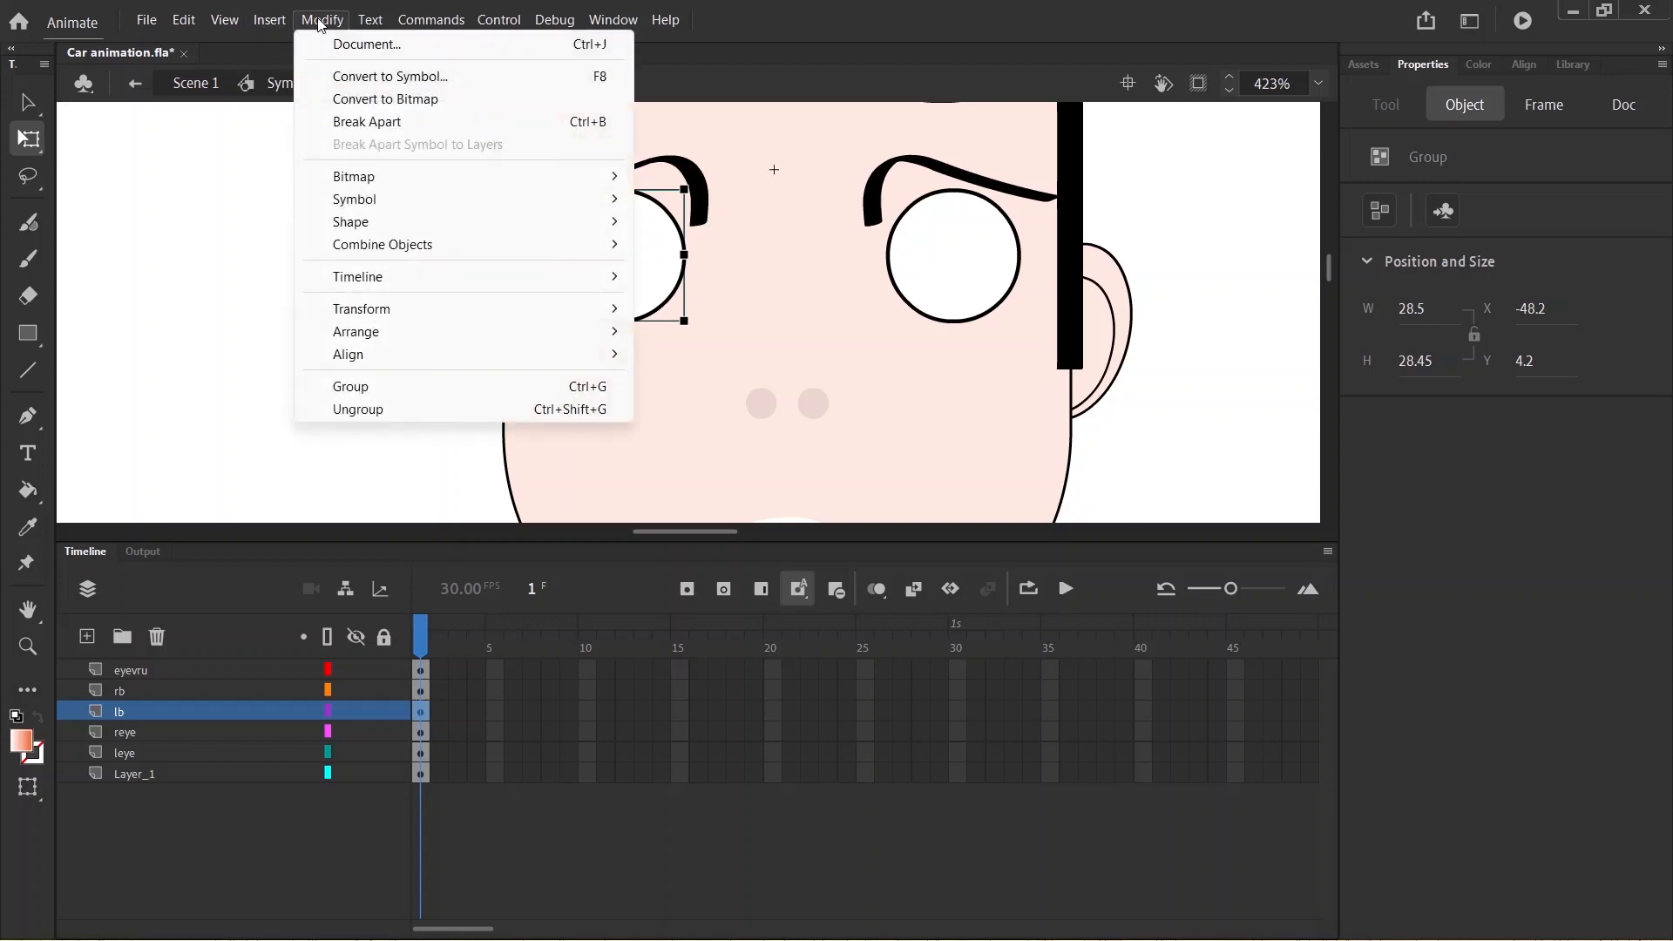
{"action": "left_click", "coordinate": [359, 410]}
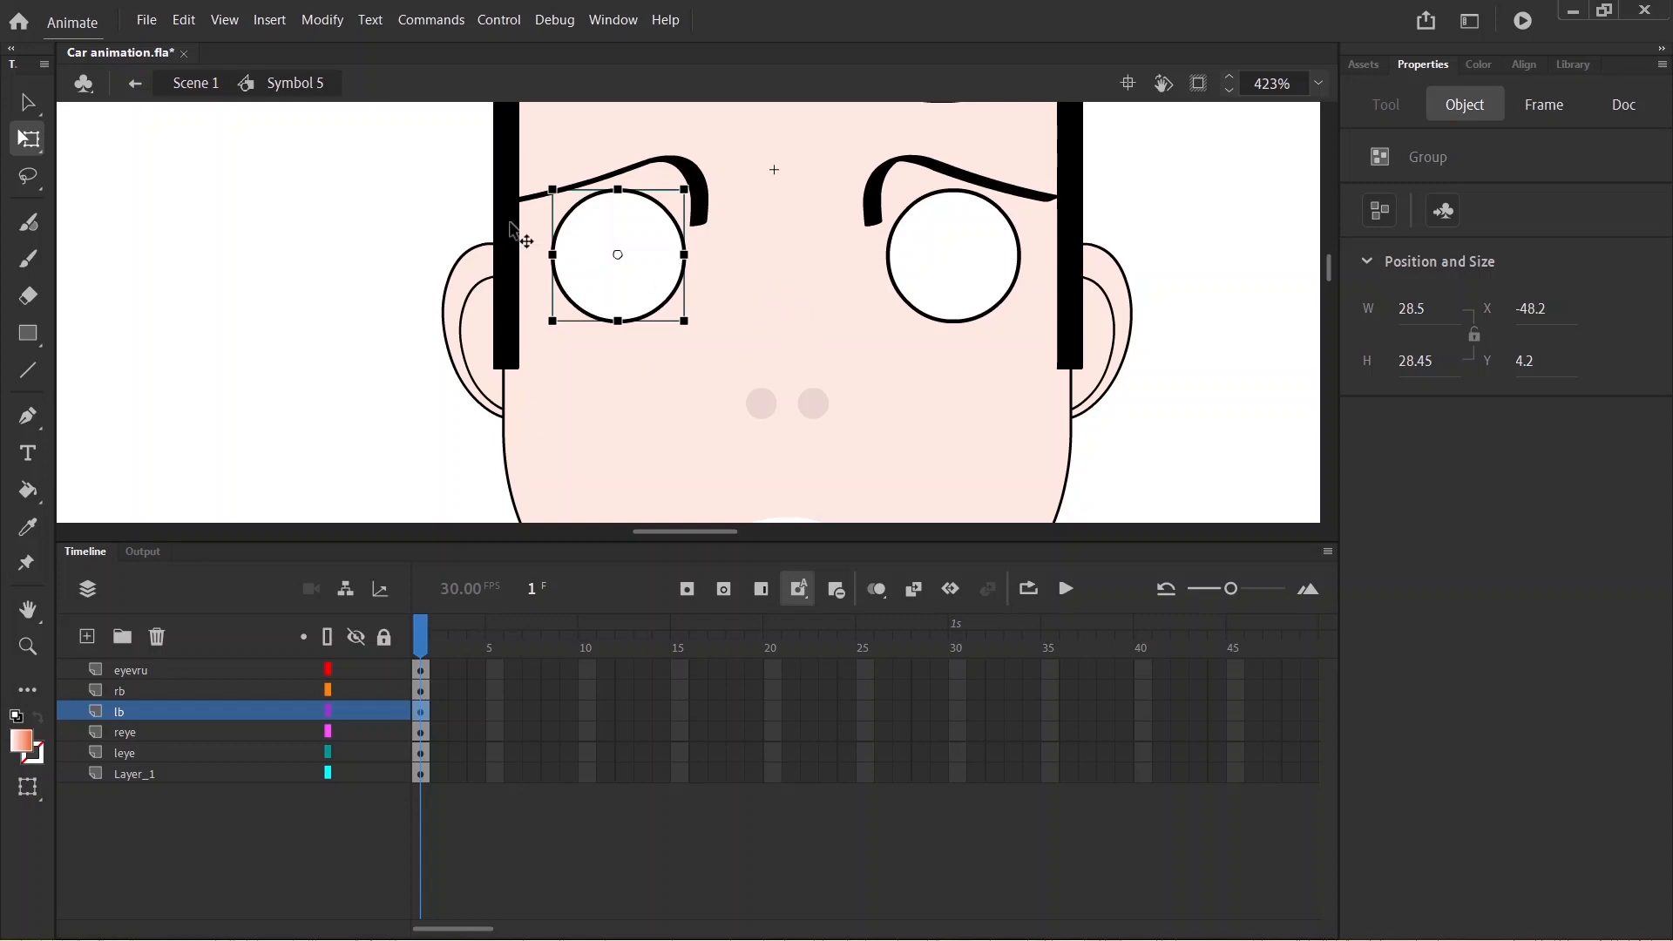
{"action": "left_click", "coordinate": [339, 26]}
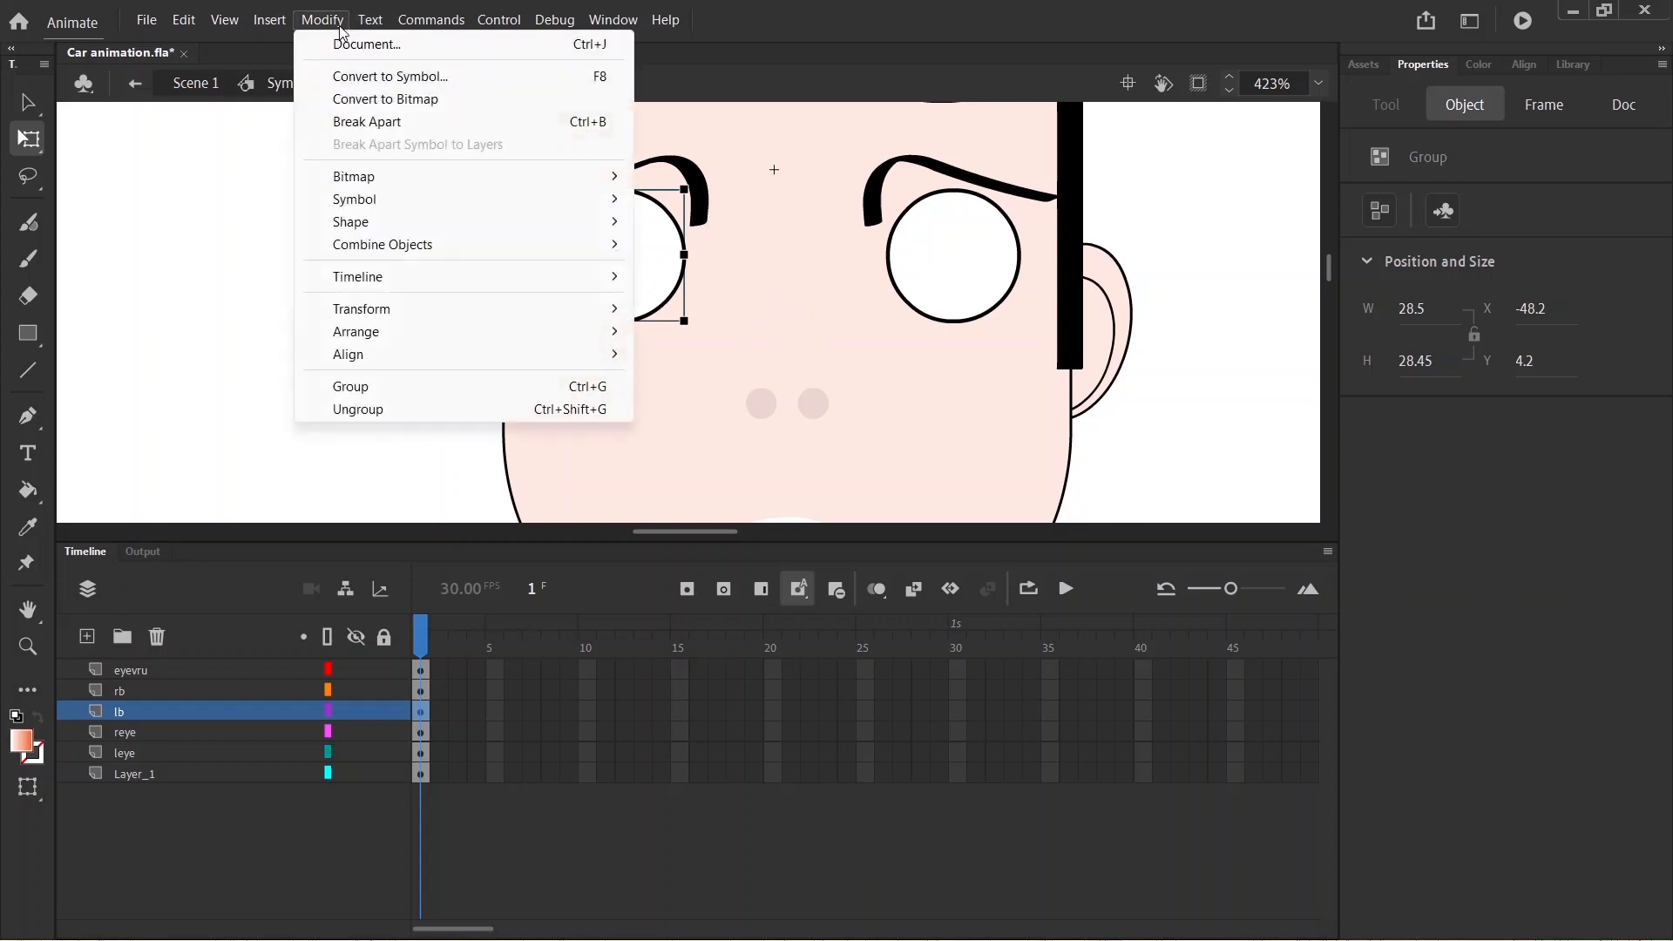
{"action": "left_click", "coordinate": [377, 412]}
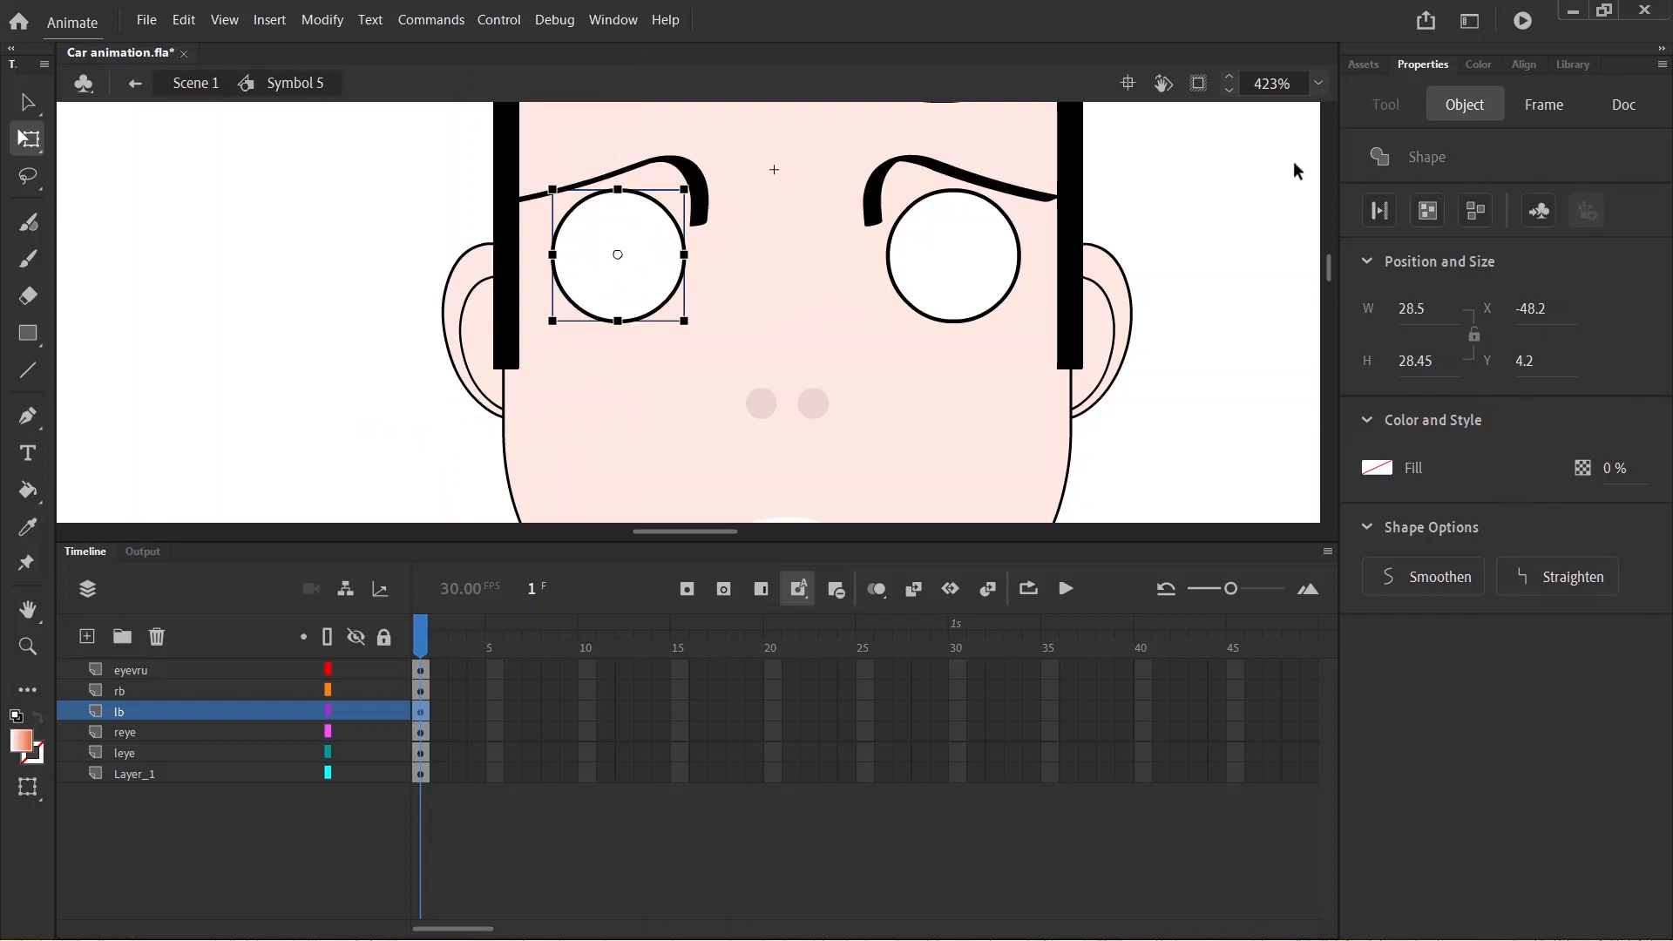
- Fill the left eyeball copy on the lb layer with the face's skin colour (#FFE8E2)
{"action": "left_click", "coordinate": [1378, 469]}
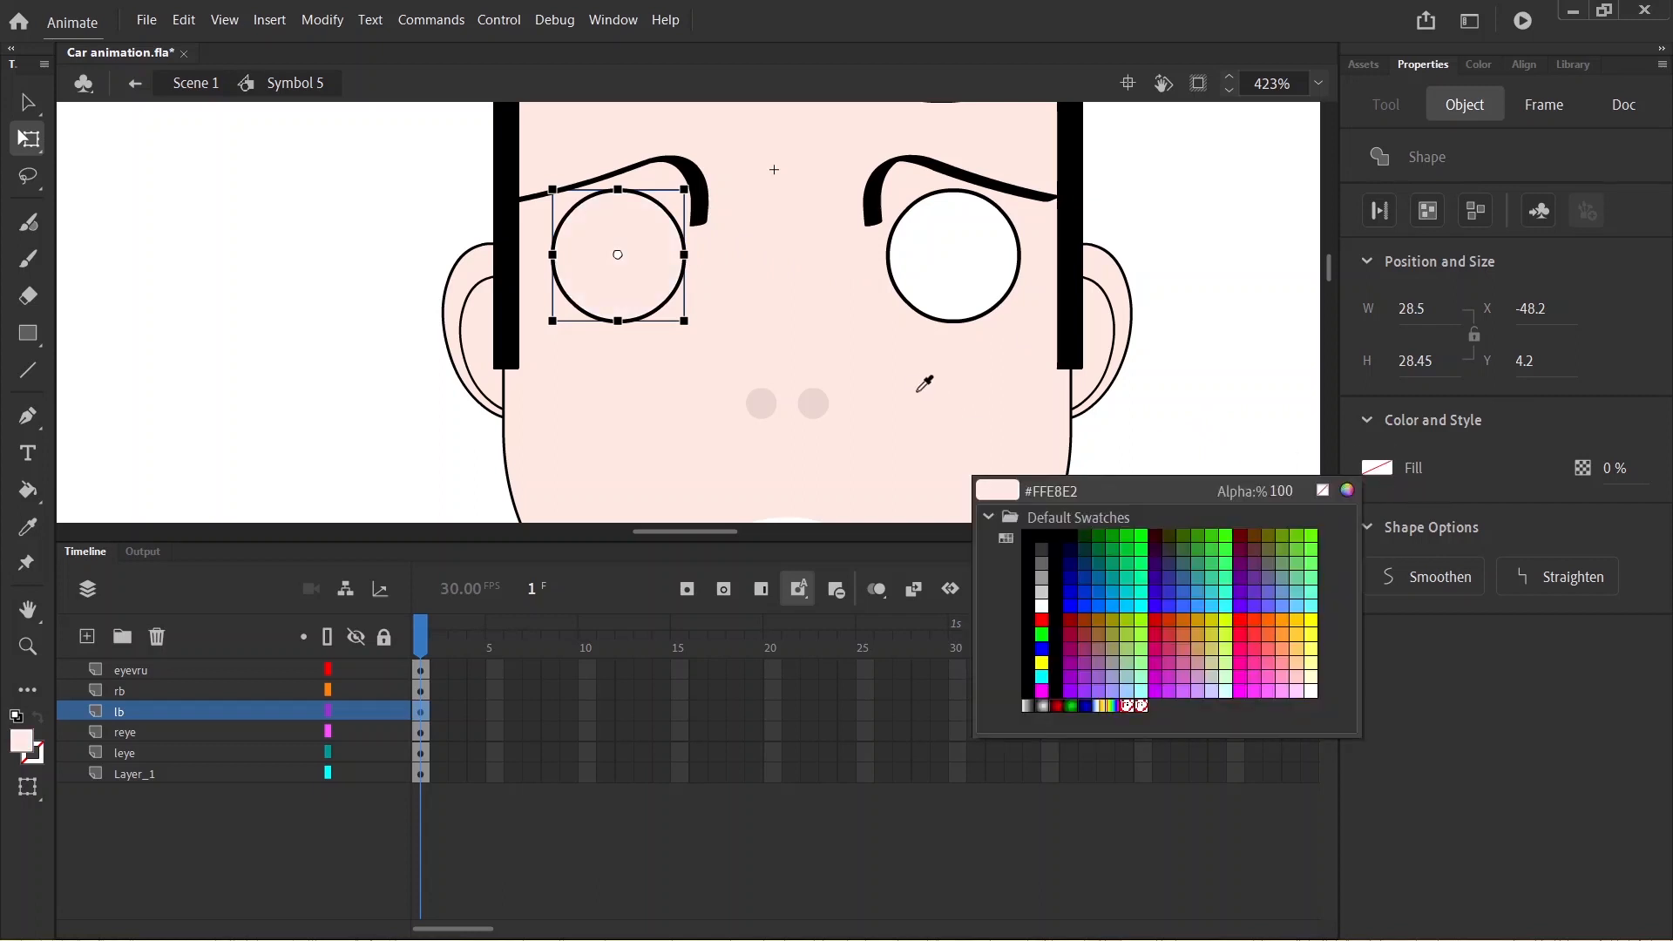
{"action": "key", "text": "Escape"}
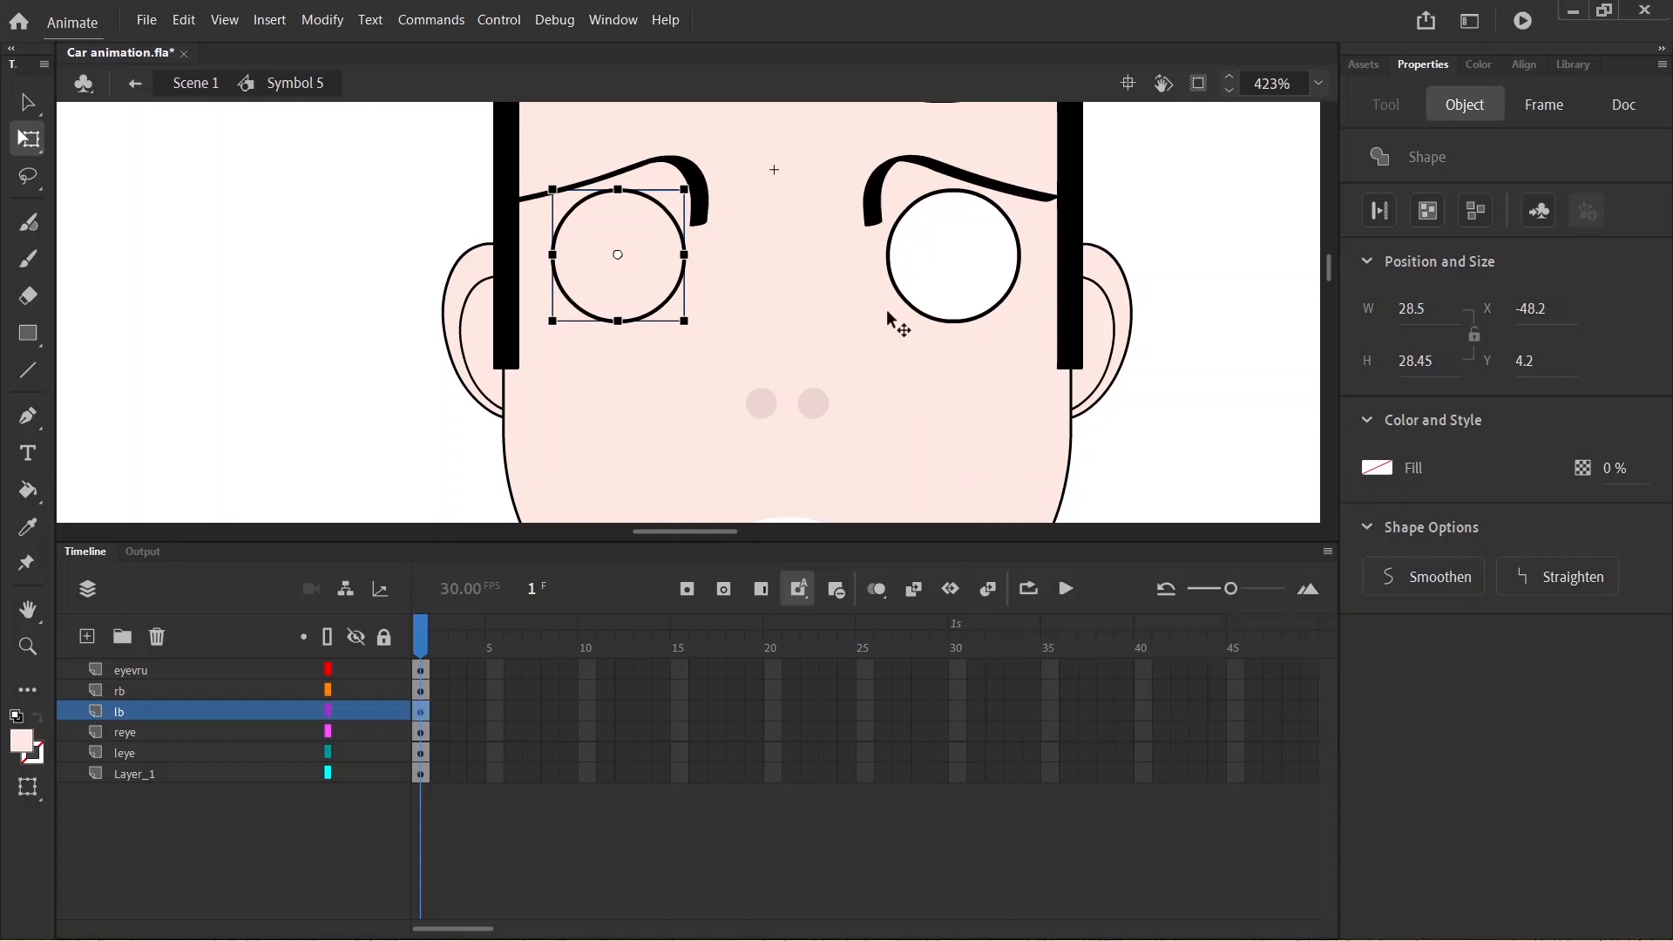
- Ungroup the right white eyeball on the rb layer into an editable shape
{"action": "left_click", "coordinate": [959, 289]}
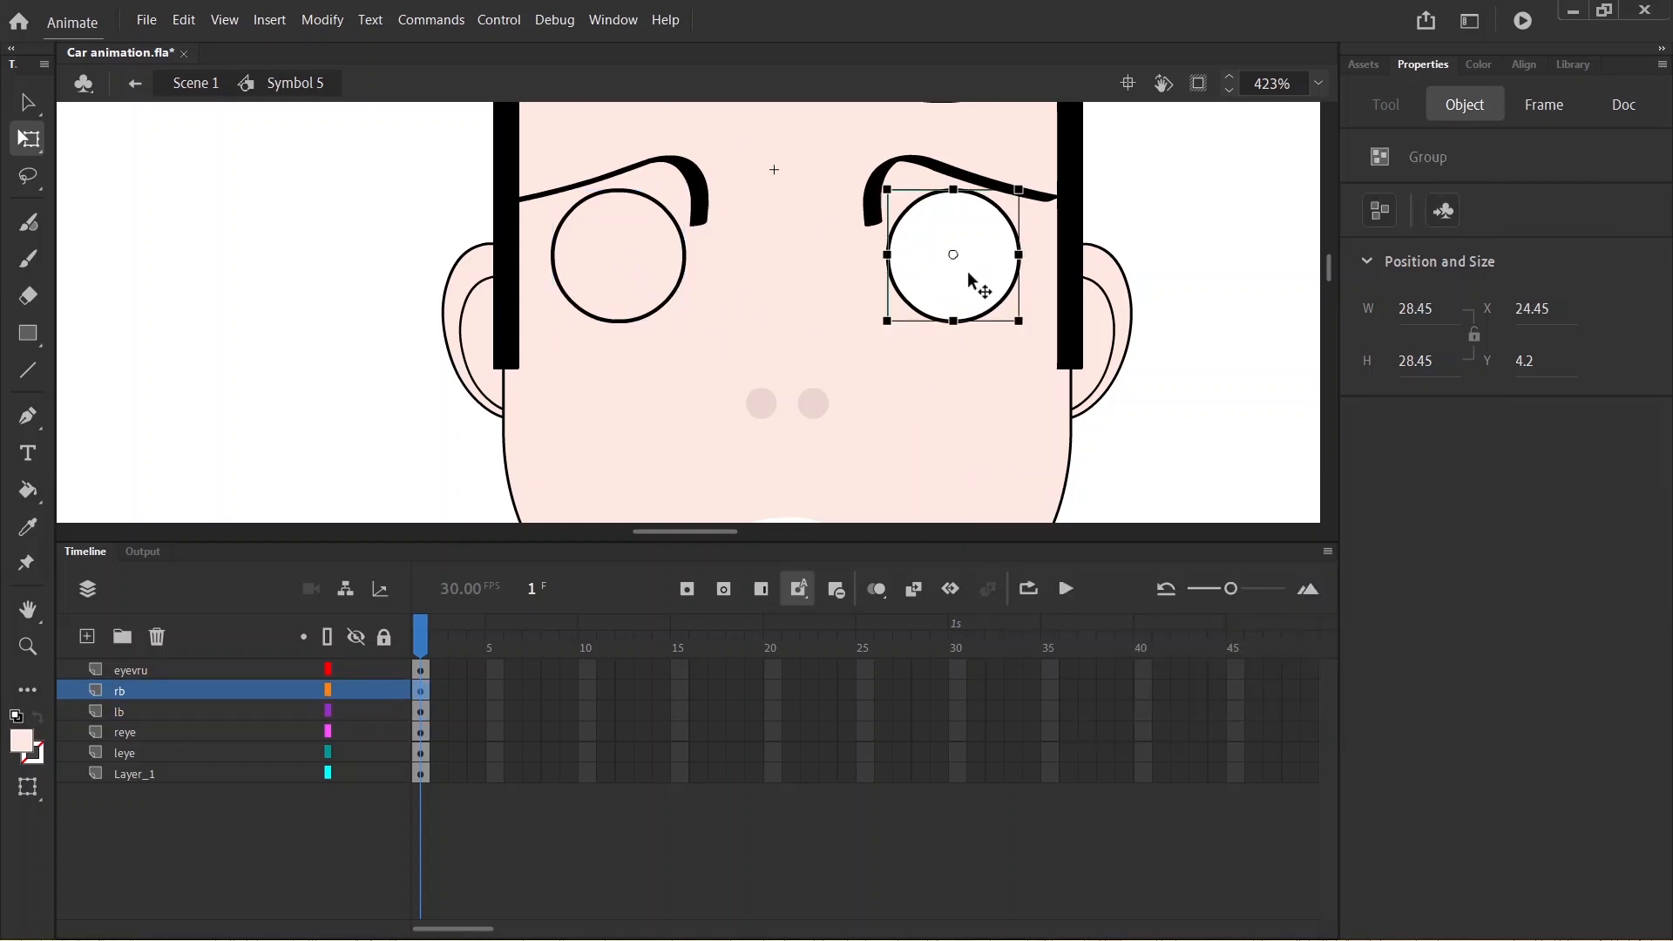
{"action": "left_click", "coordinate": [322, 19]}
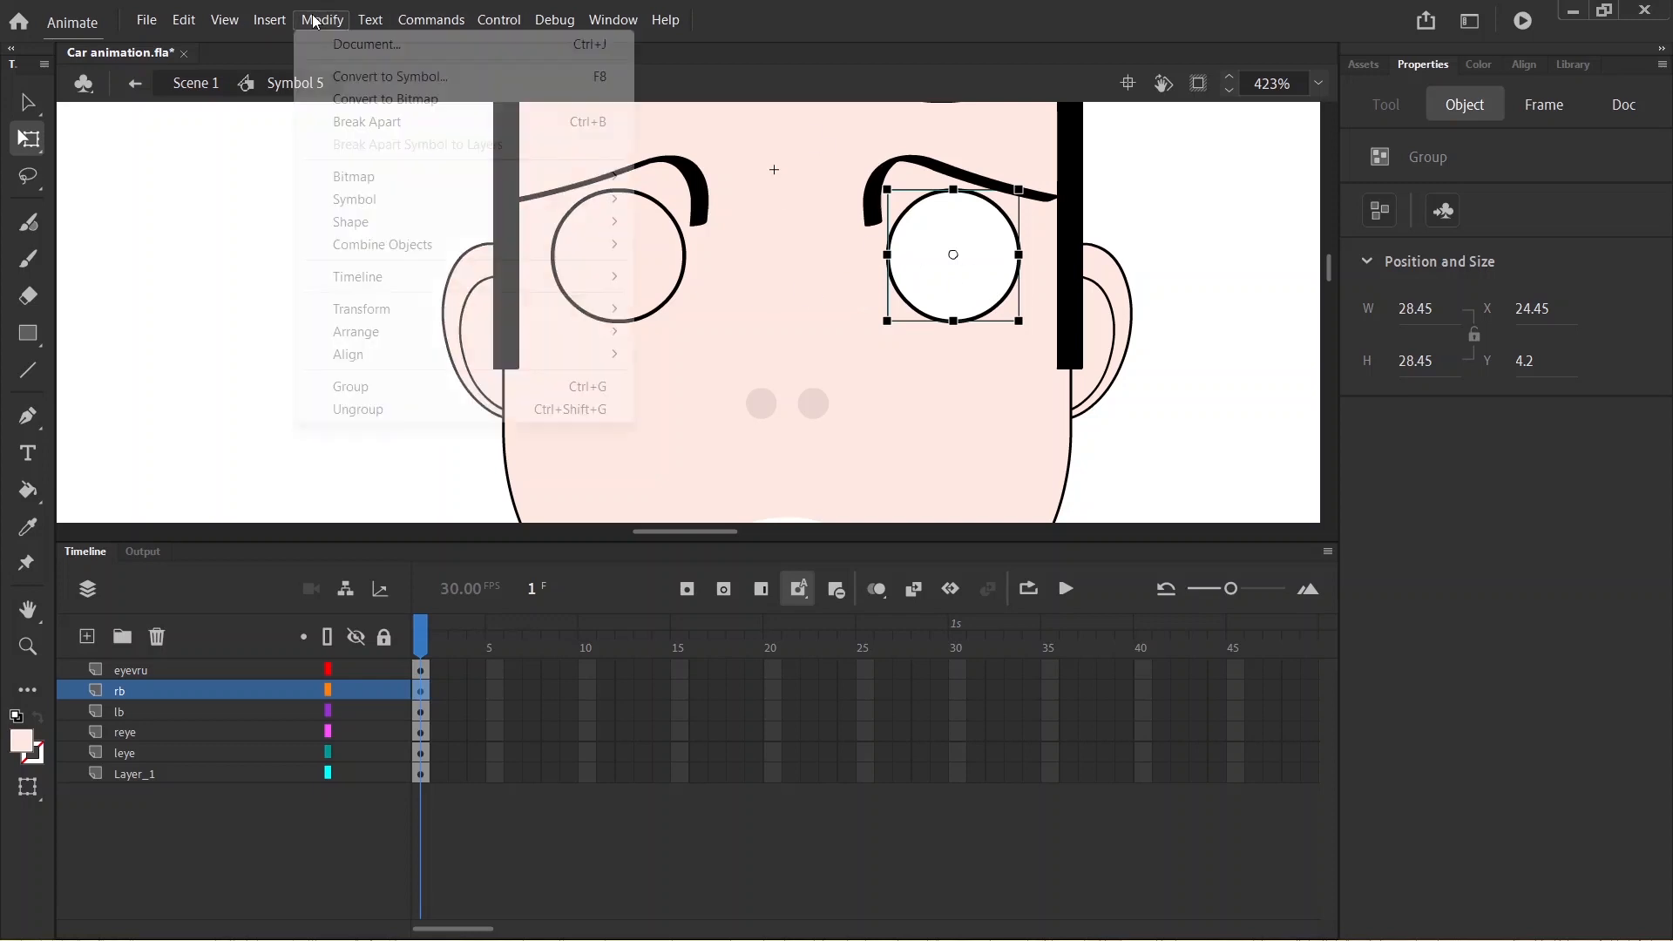
{"action": "left_click", "coordinate": [387, 413]}
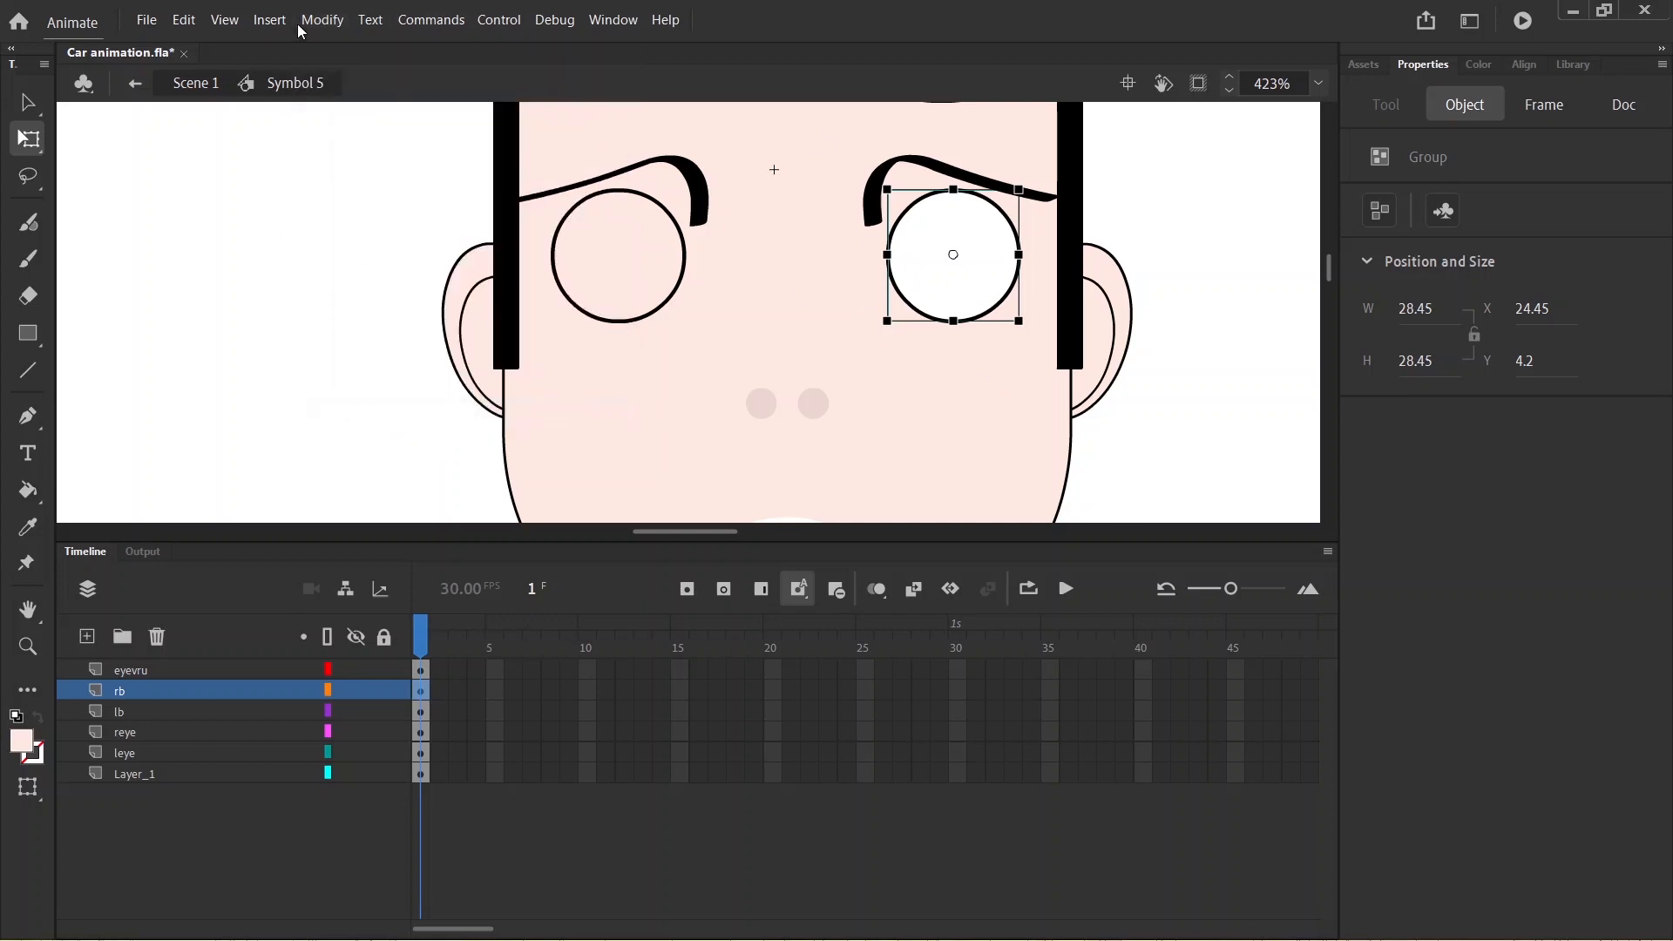
{"action": "left_click", "coordinate": [322, 19]}
{"action": "left_click", "coordinate": [401, 412]}
{"action": "left_click", "coordinate": [326, 21]}
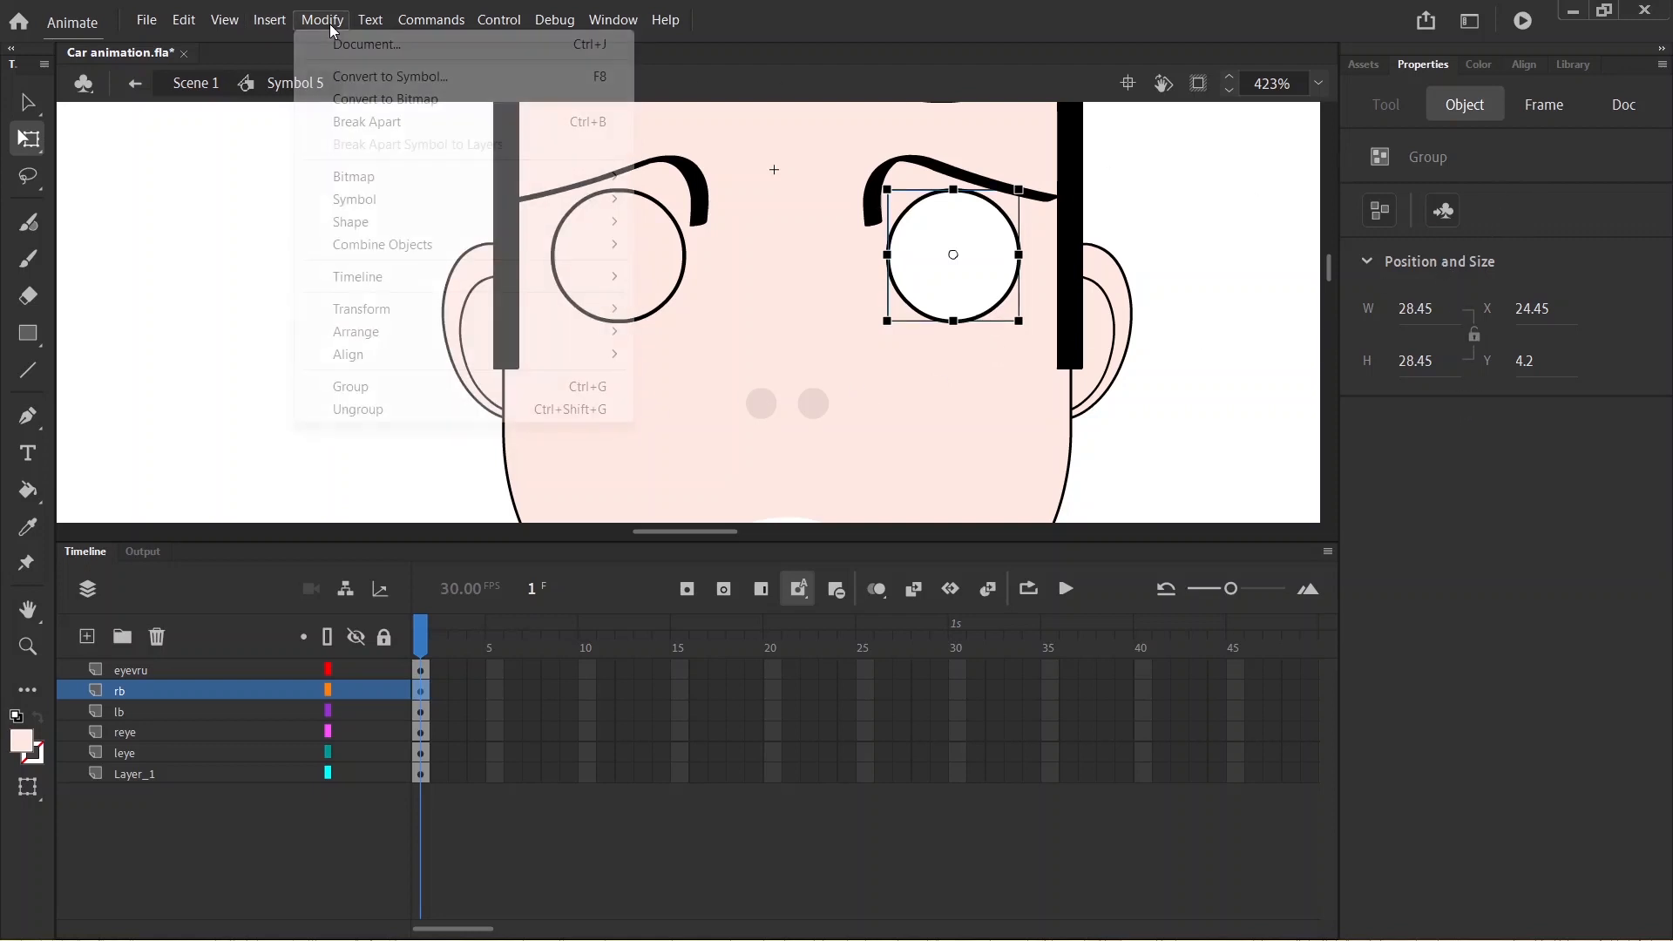
{"action": "left_click", "coordinate": [388, 411]}
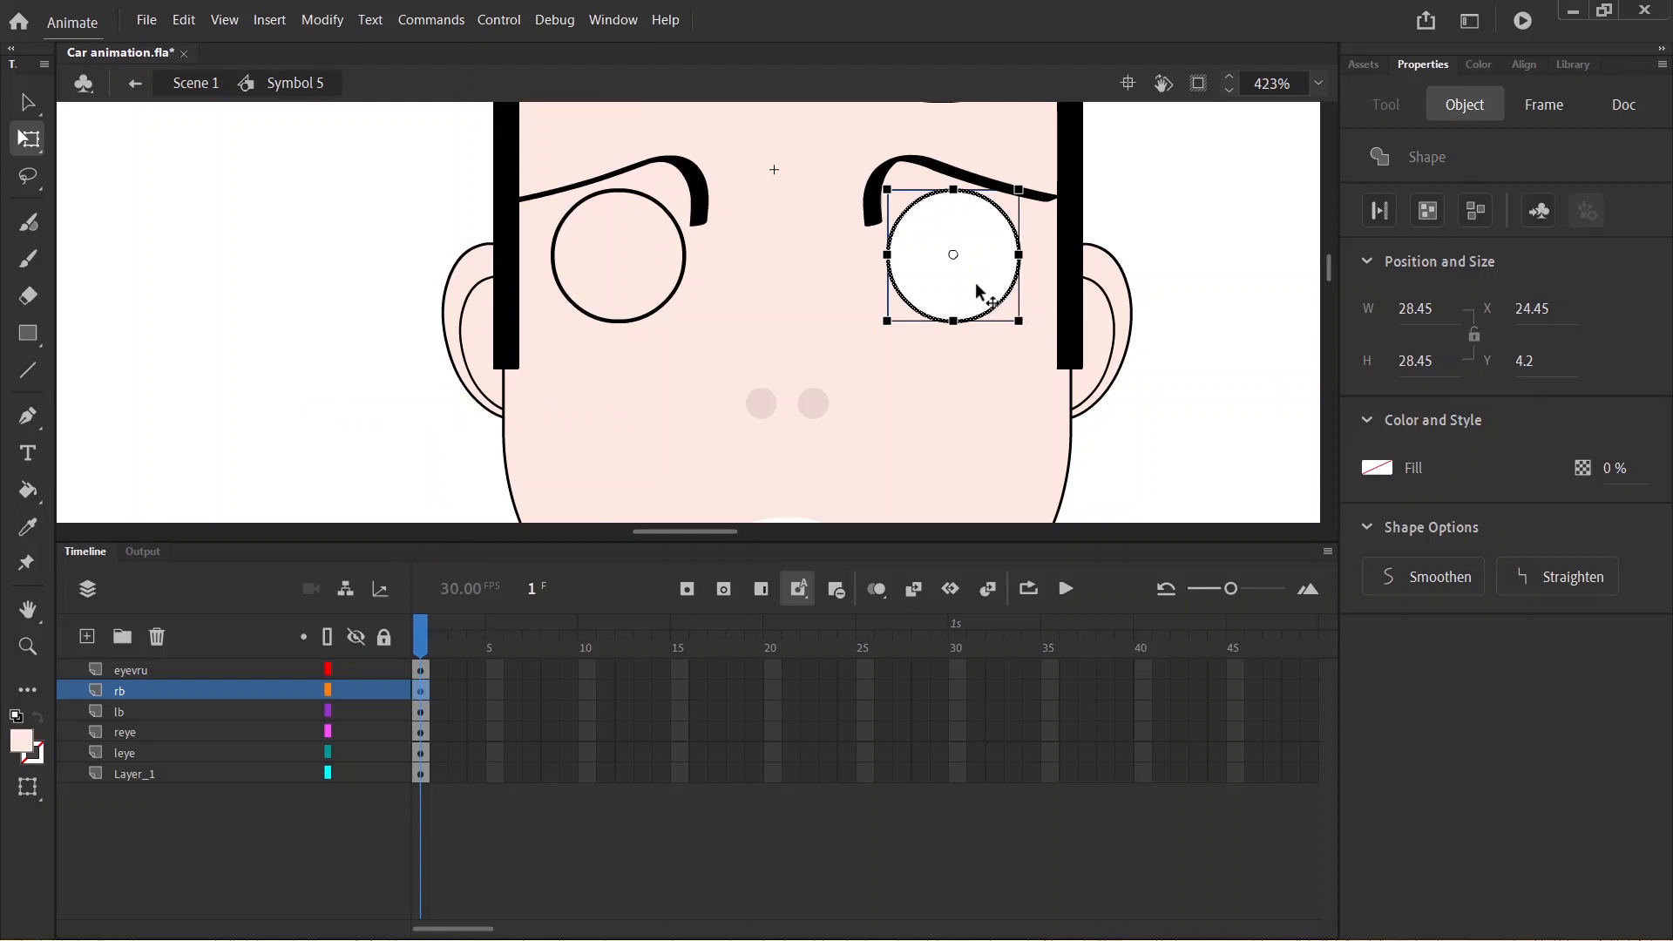
- Fill the right eyeball copy with the skin colour sampled from the face and group the shape
{"action": "left_click", "coordinate": [1379, 471]}
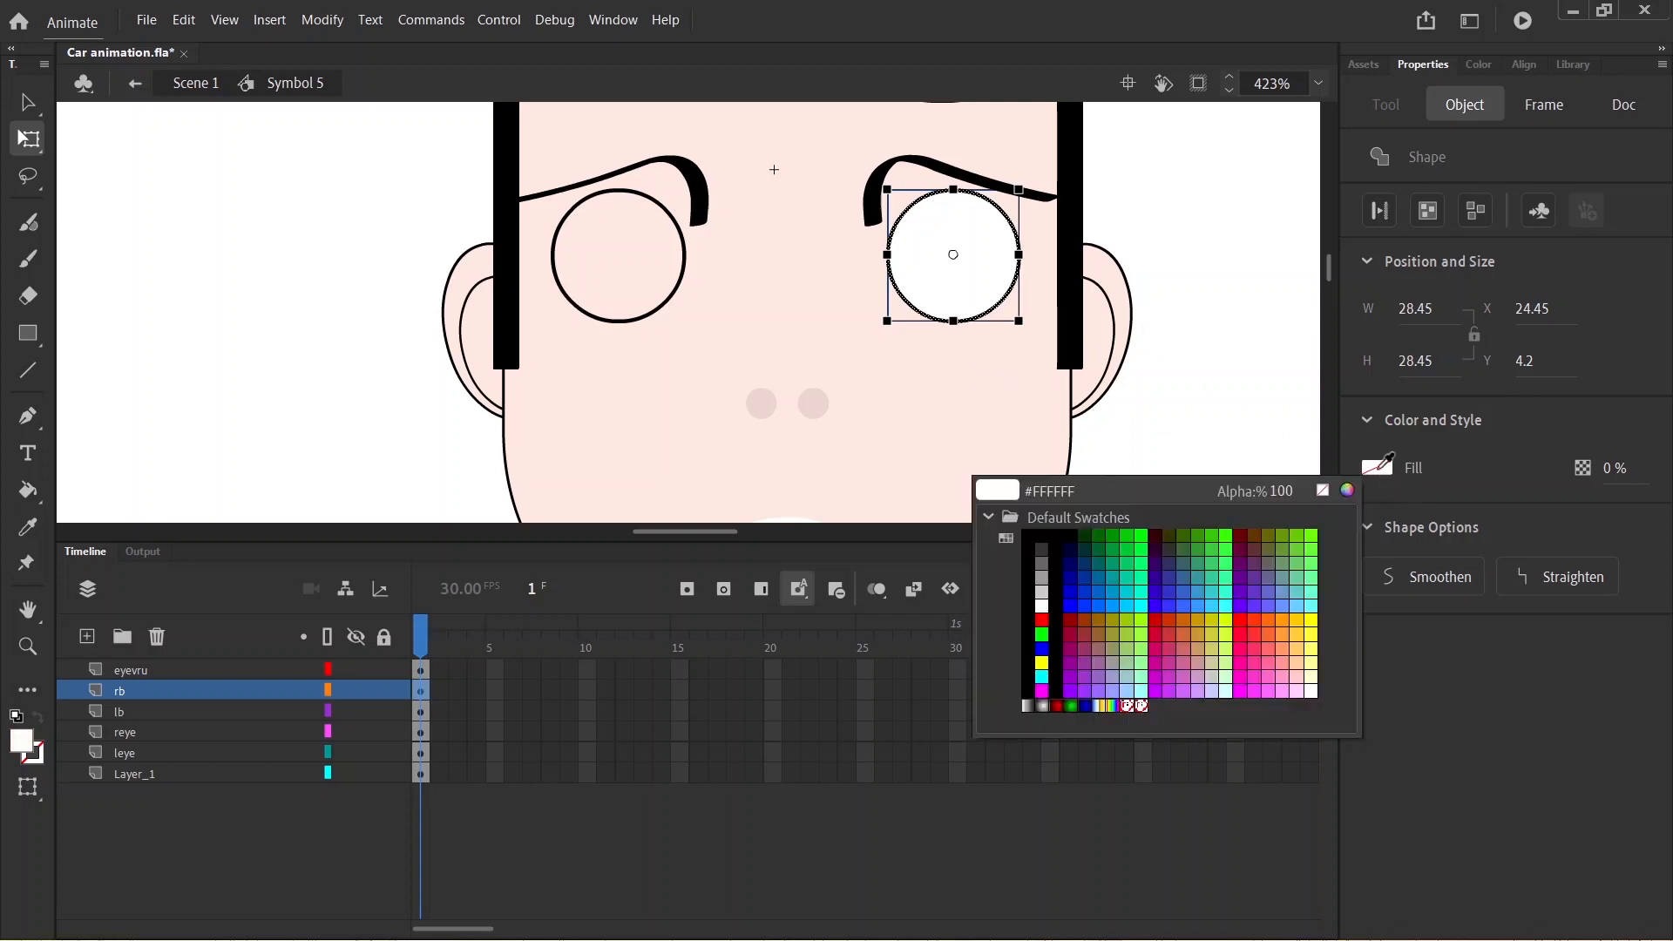
{"action": "left_click", "coordinate": [939, 381]}
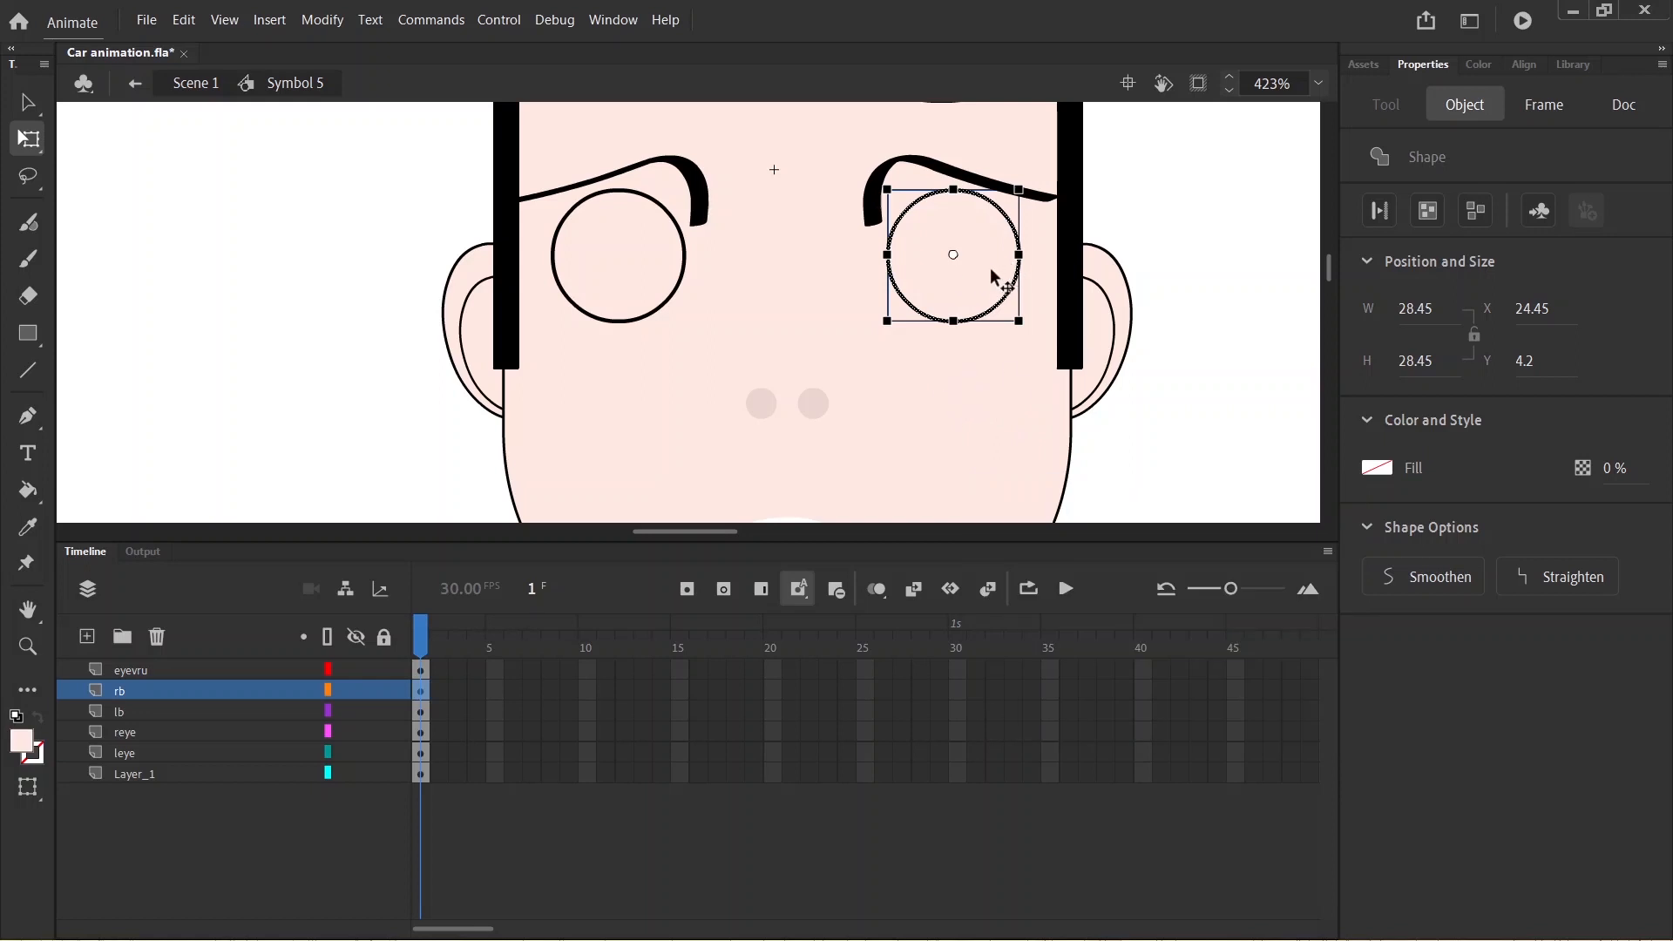
{"action": "key", "text": "ctrl+g"}
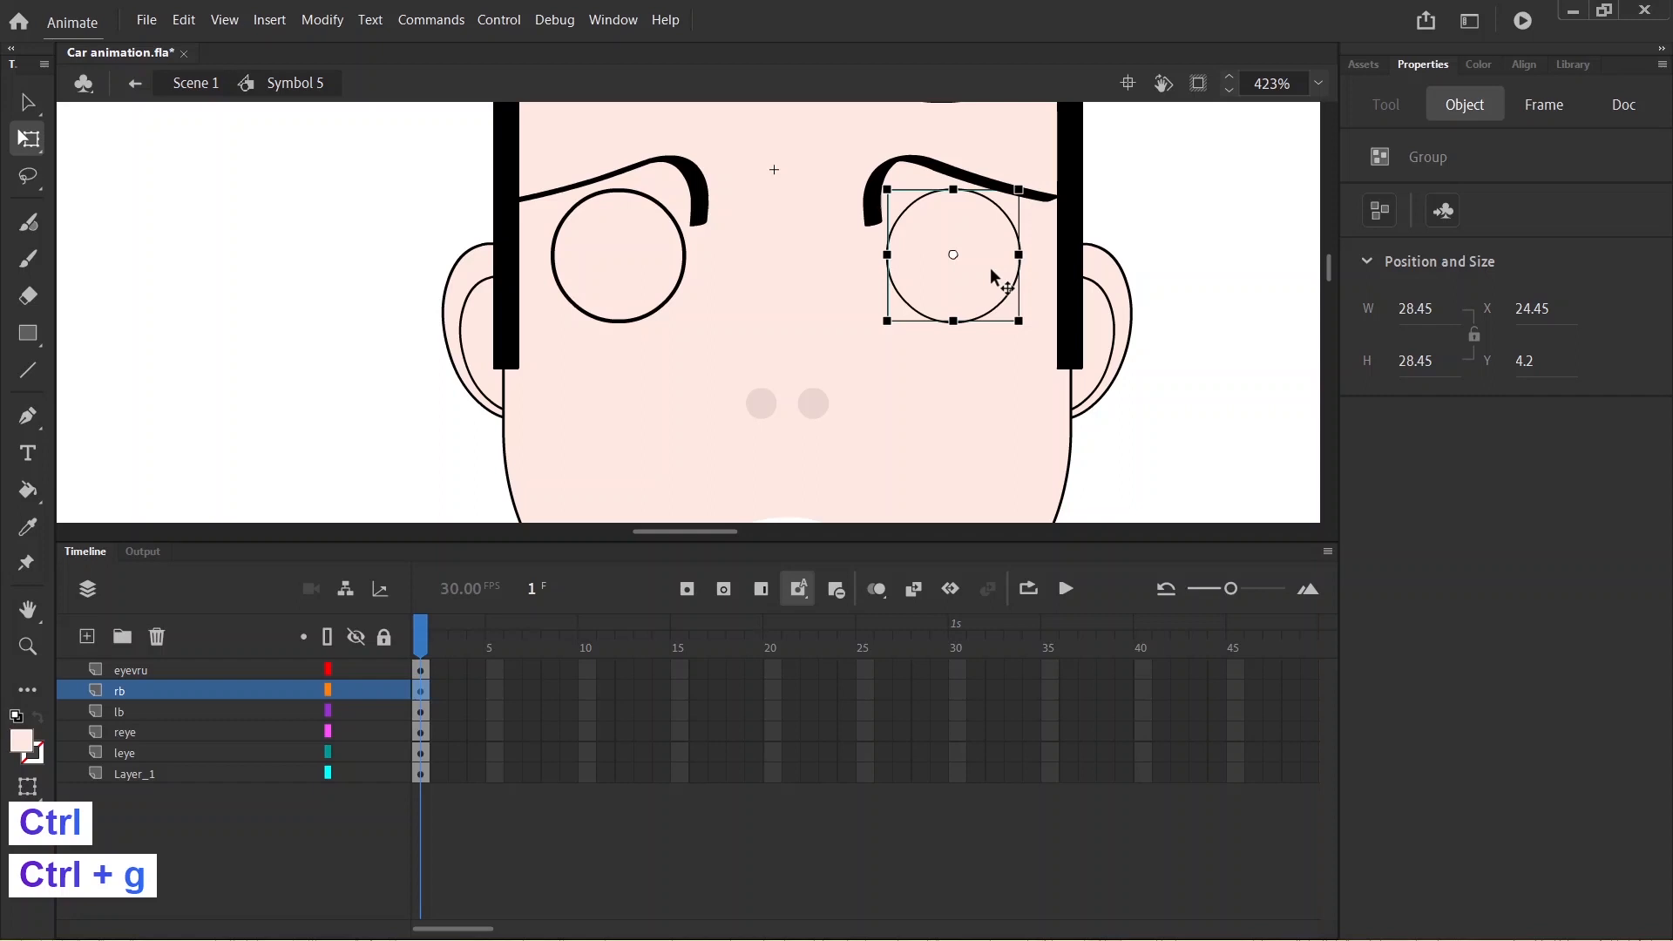
- Group the fill and outline of the left skin-coloured eyelid on the lb layer
{"action": "left_click", "coordinate": [645, 255]}
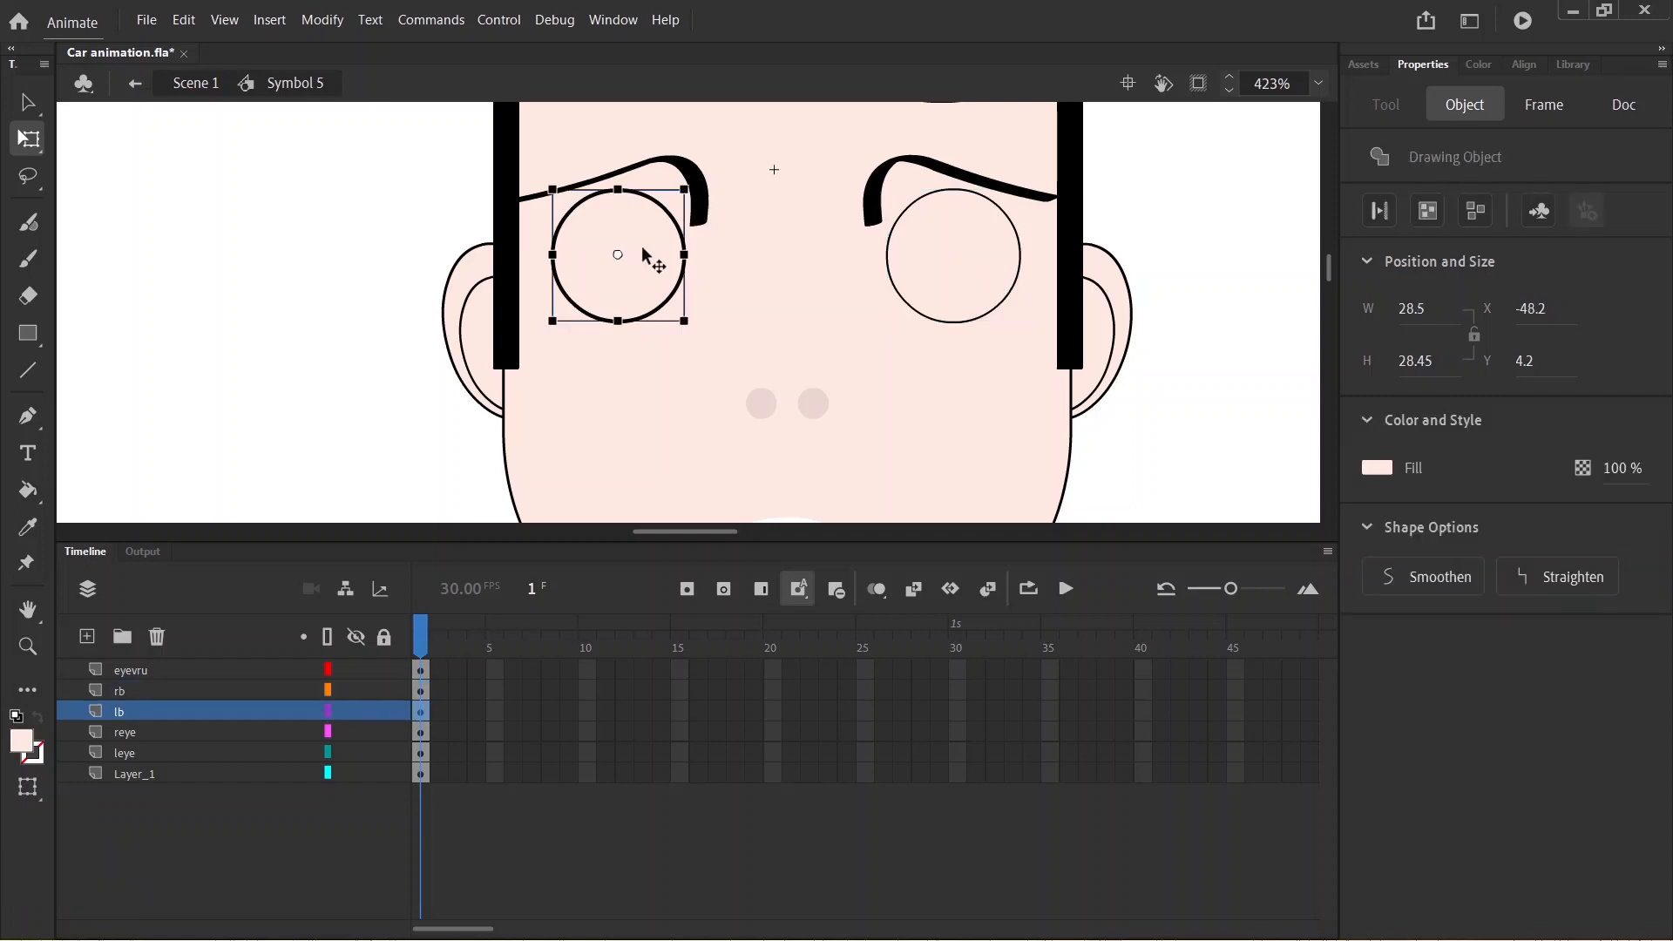
{"action": "double_click", "coordinate": [645, 253]}
{"action": "double_click", "coordinate": [440, 166]}
{"action": "left_click", "coordinate": [133, 709]}
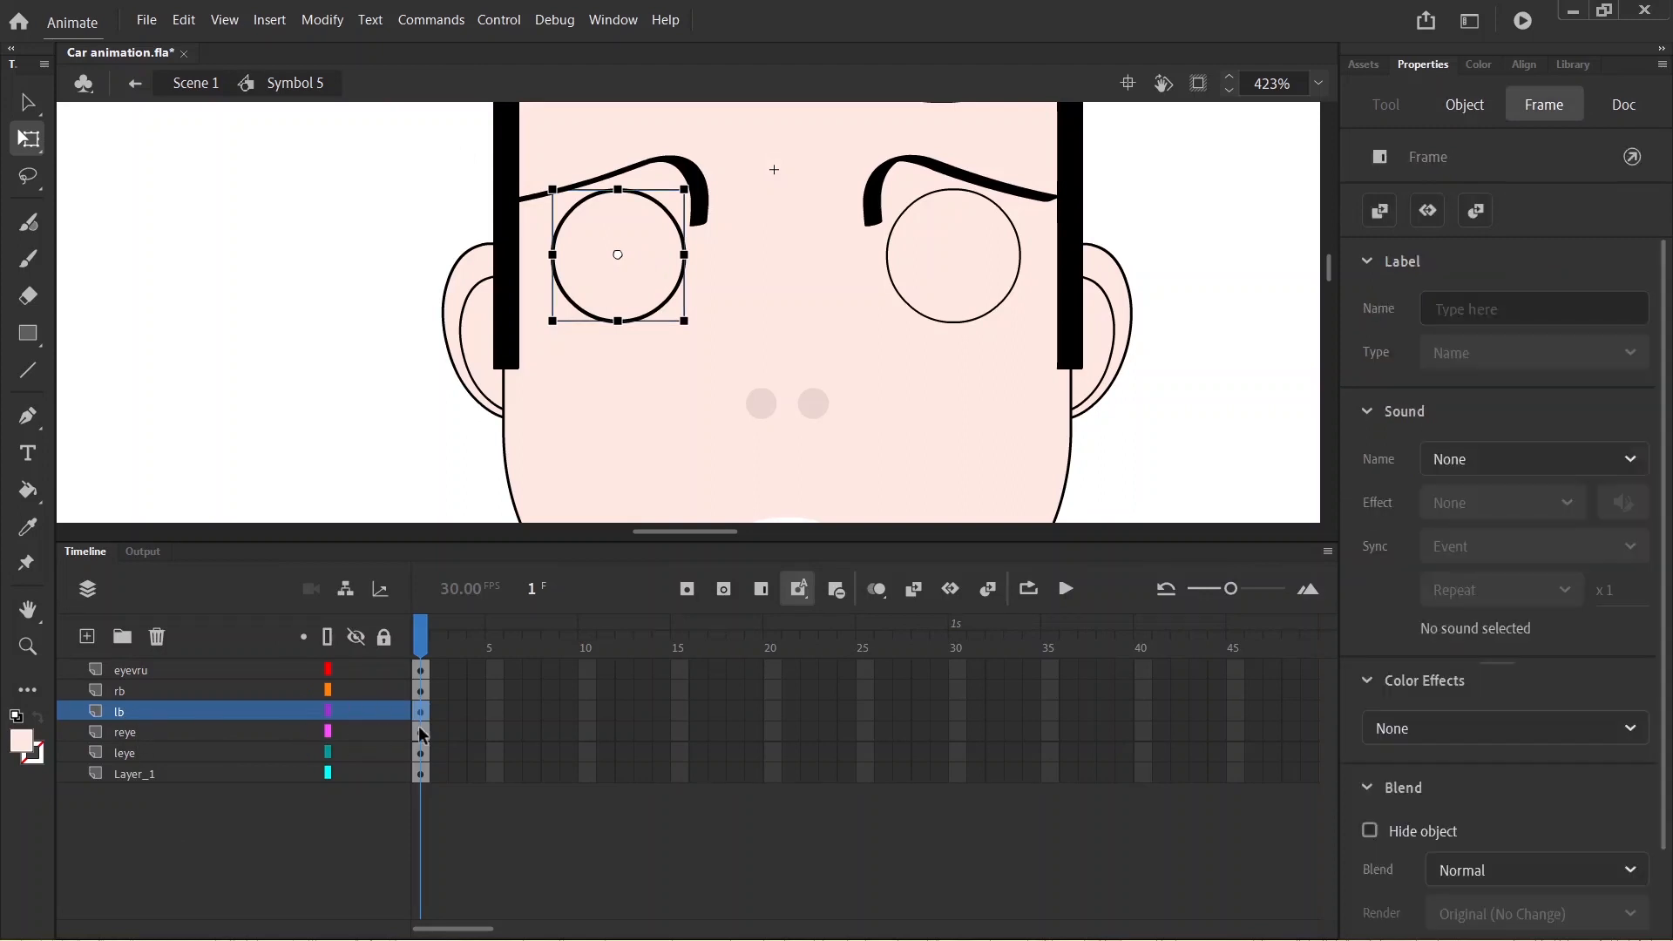
{"action": "left_click", "coordinate": [630, 263]}
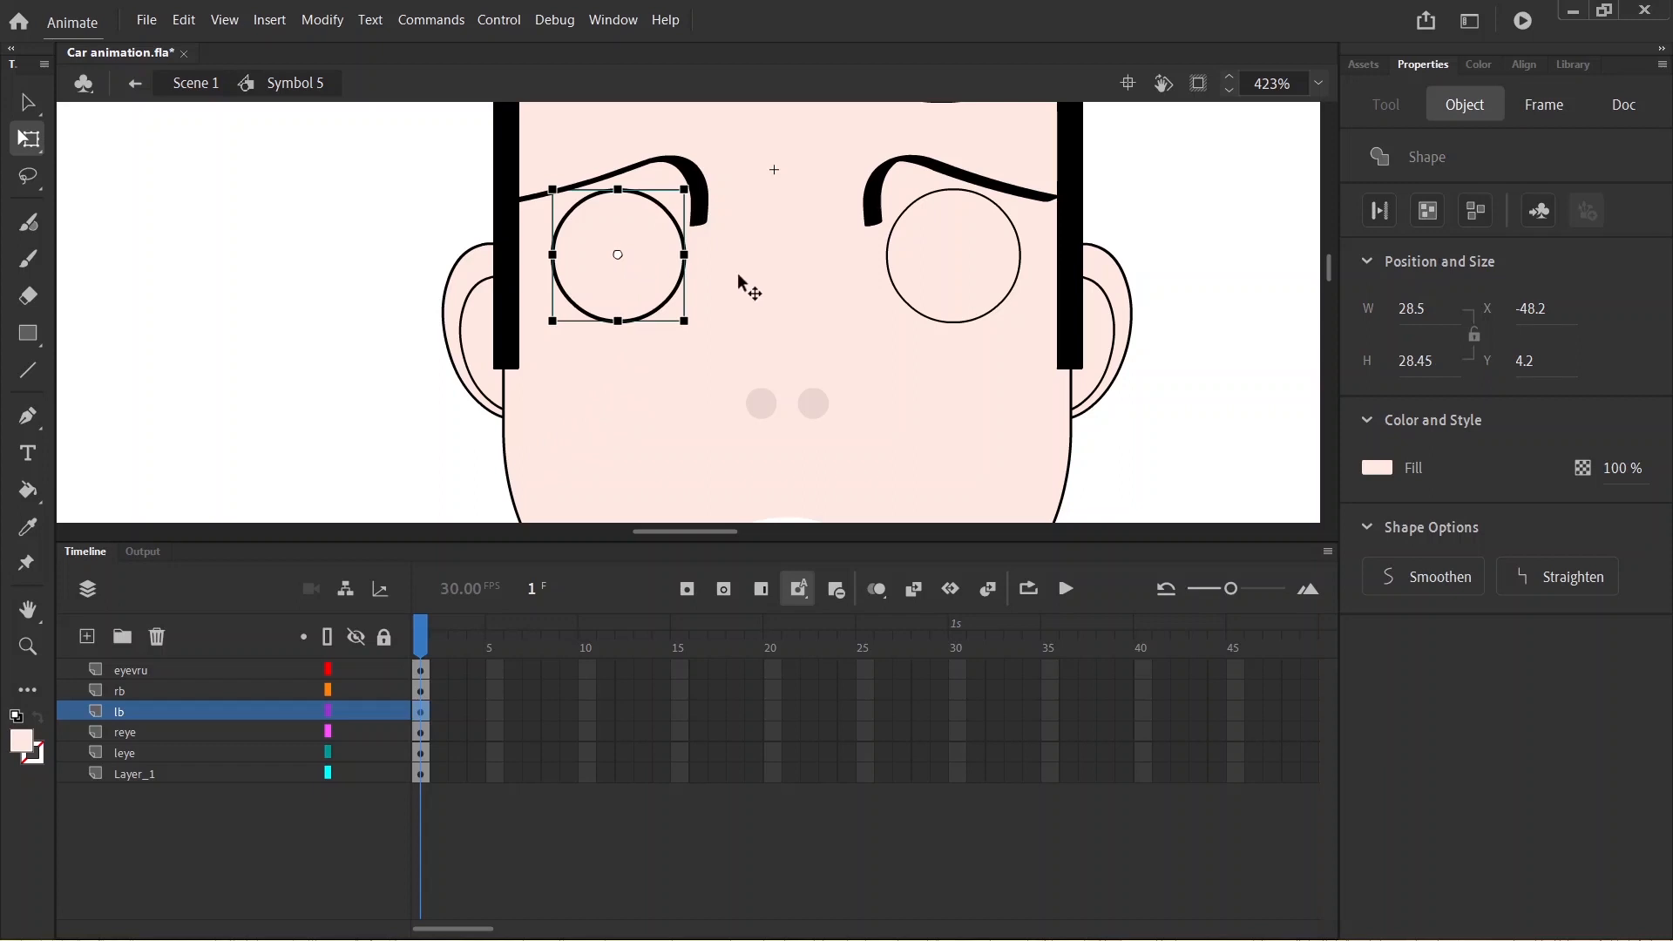
{"action": "key", "text": "ctrl+g"}
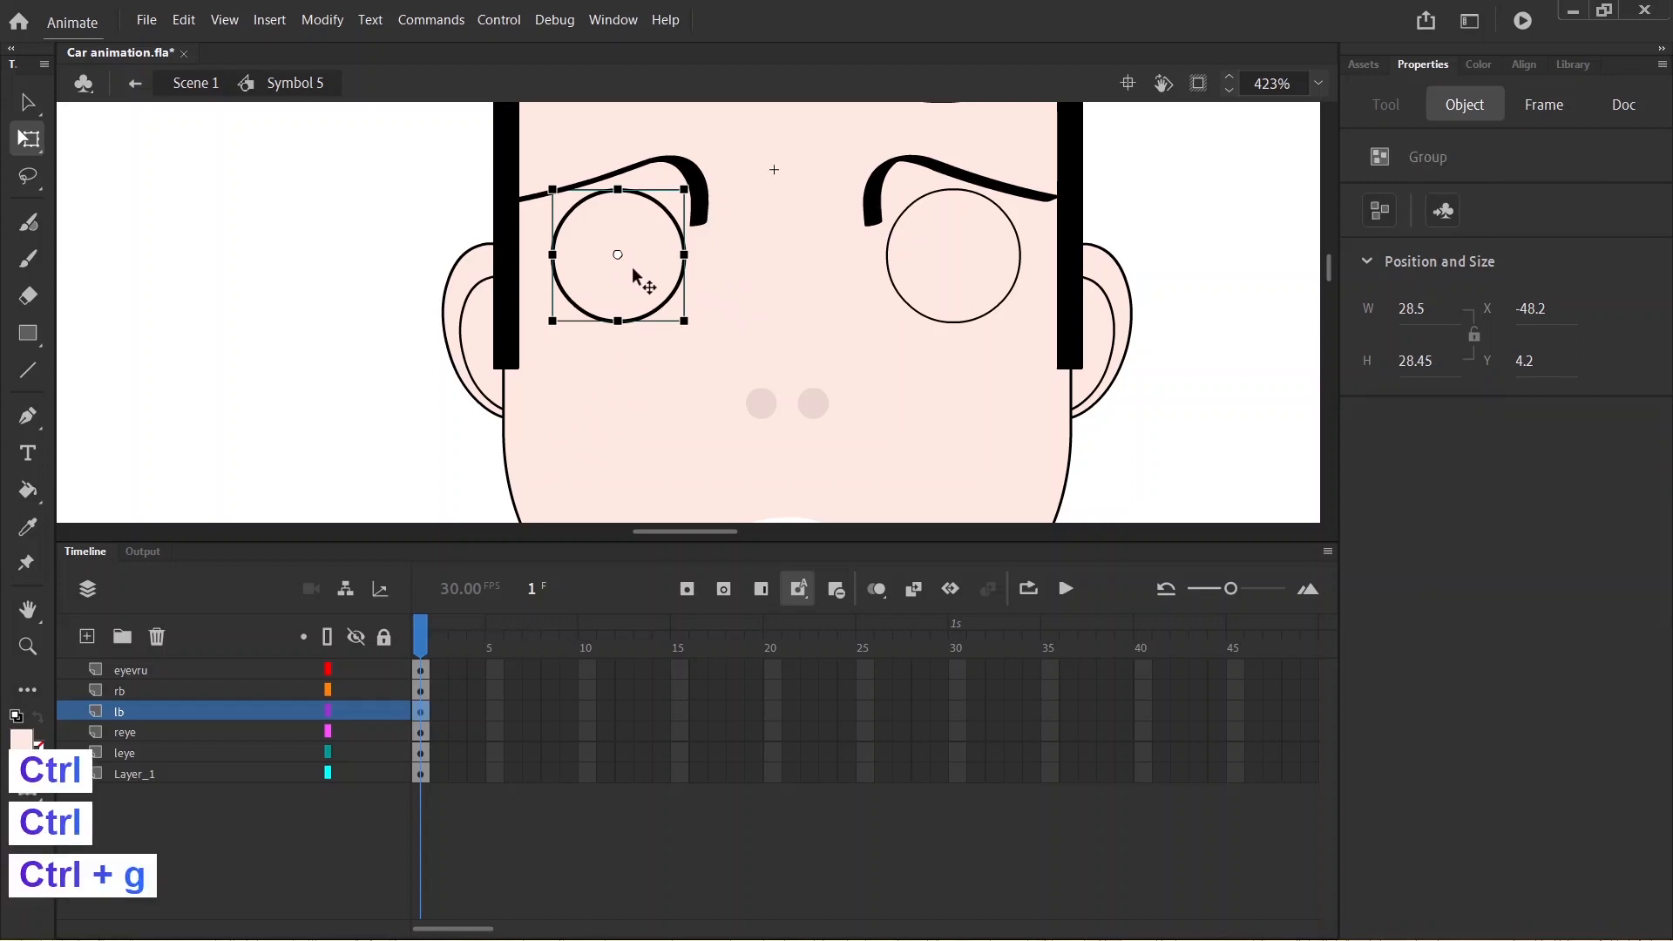
- Extend all six layers to frame 30 with inserted frames and return the playhead to frame 1
{"action": "left_click", "coordinate": [268, 831]}
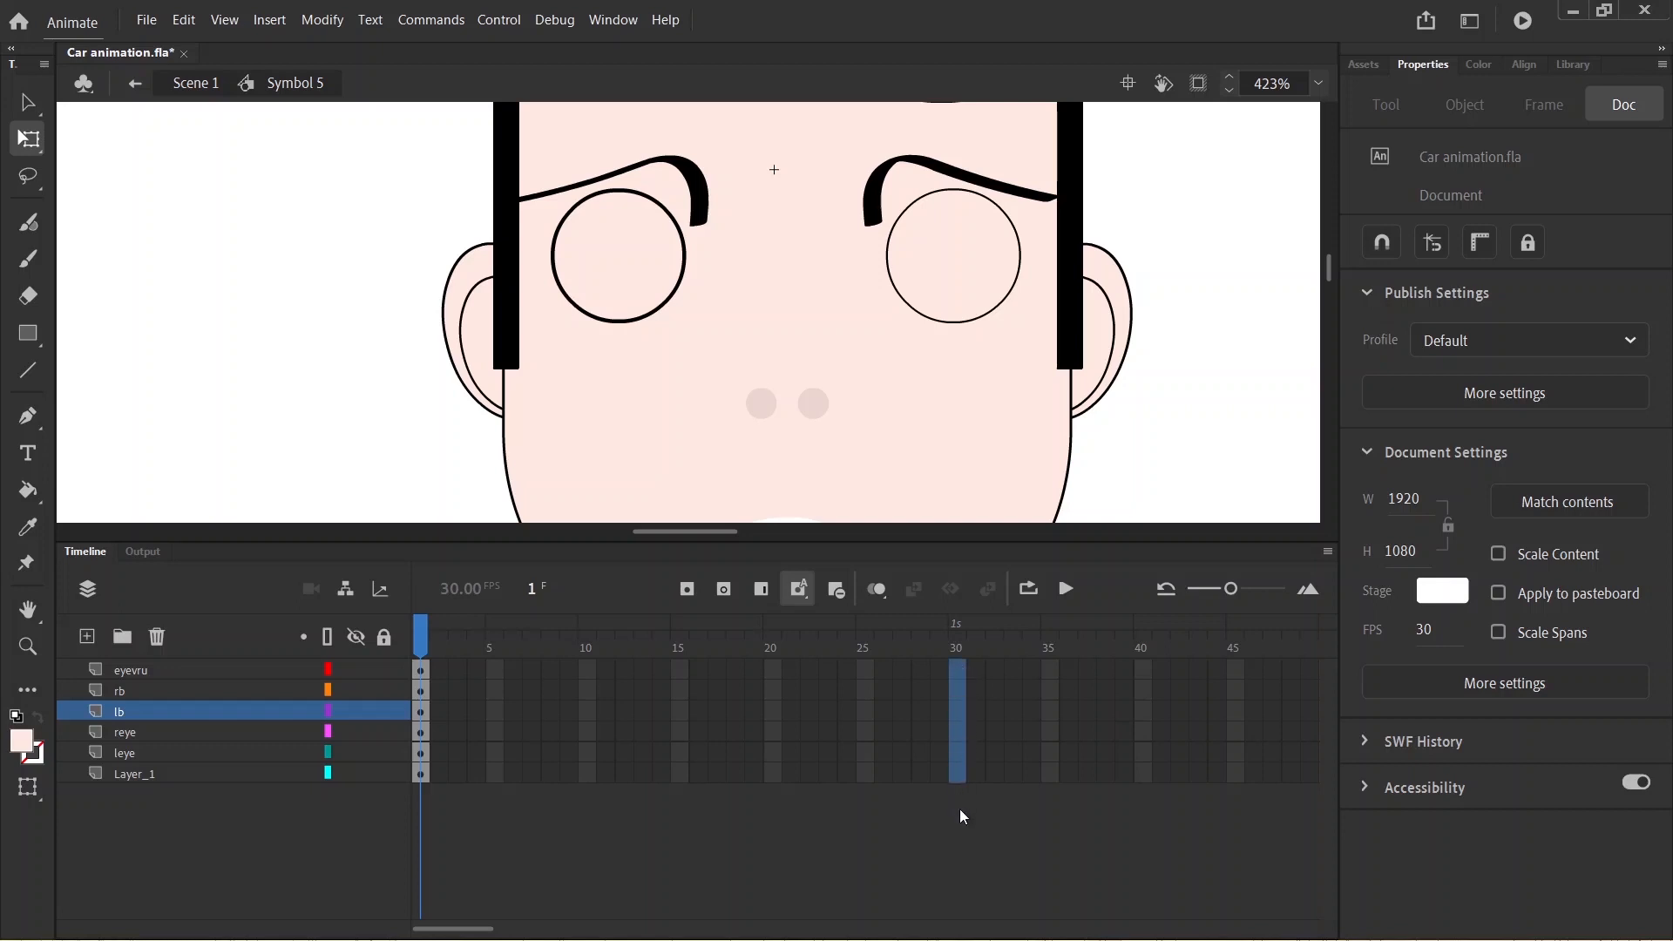
{"action": "left_click_drag", "start_coordinate": [959, 773], "coordinate": [962, 678]}
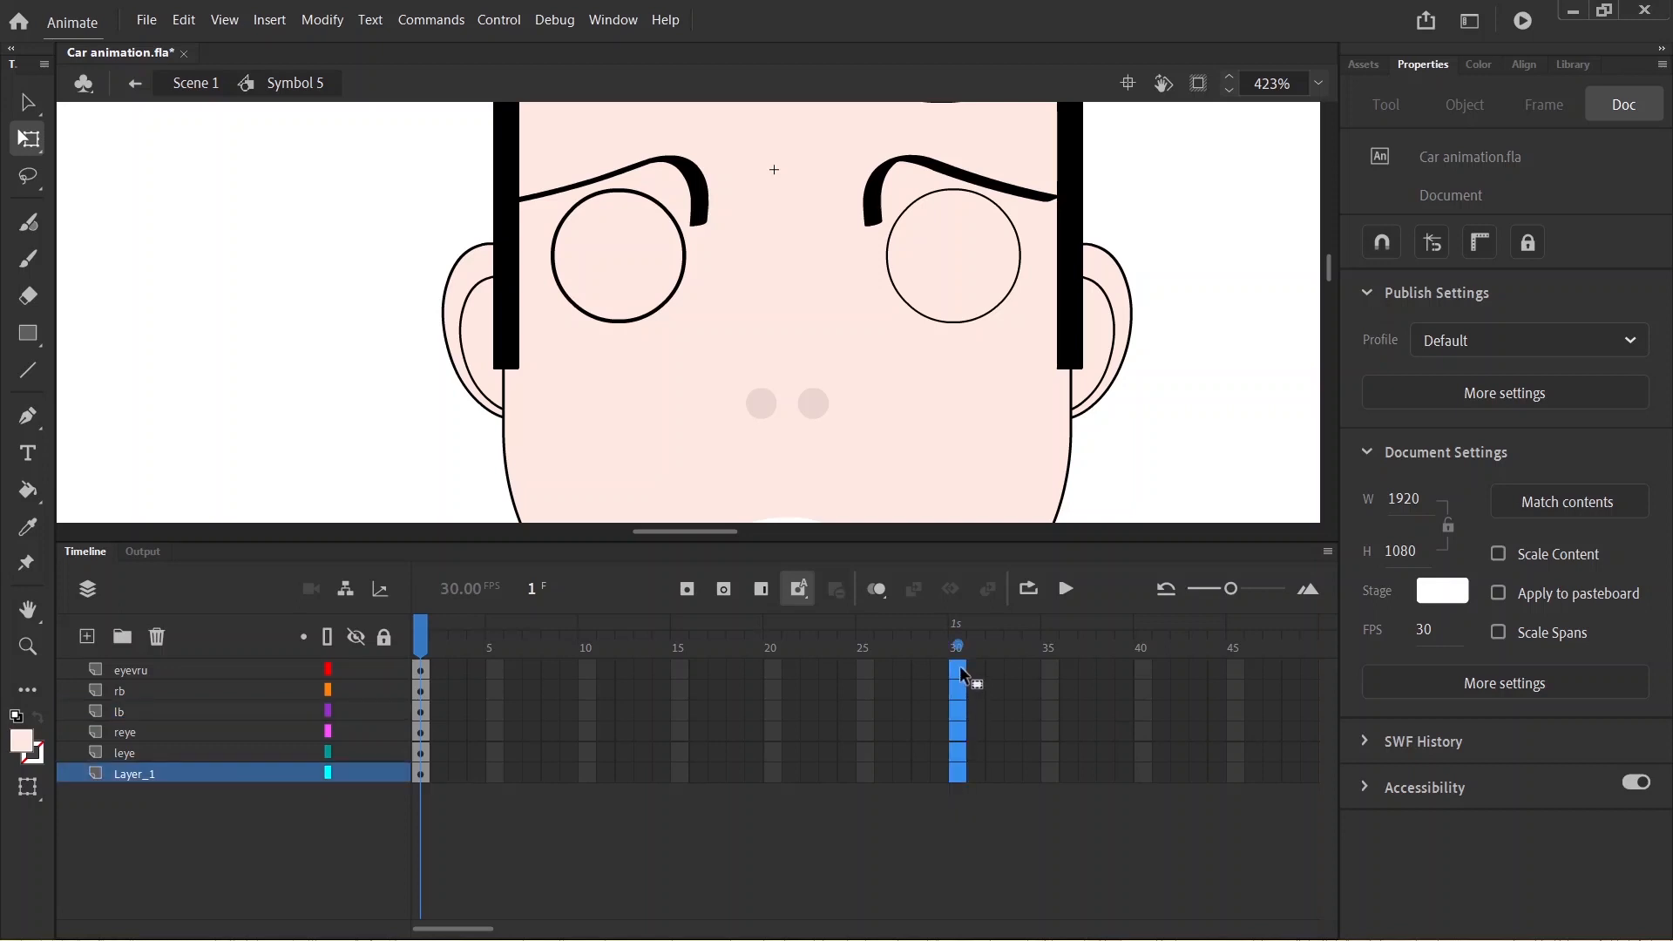
{"action": "right_click", "coordinate": [959, 666]}
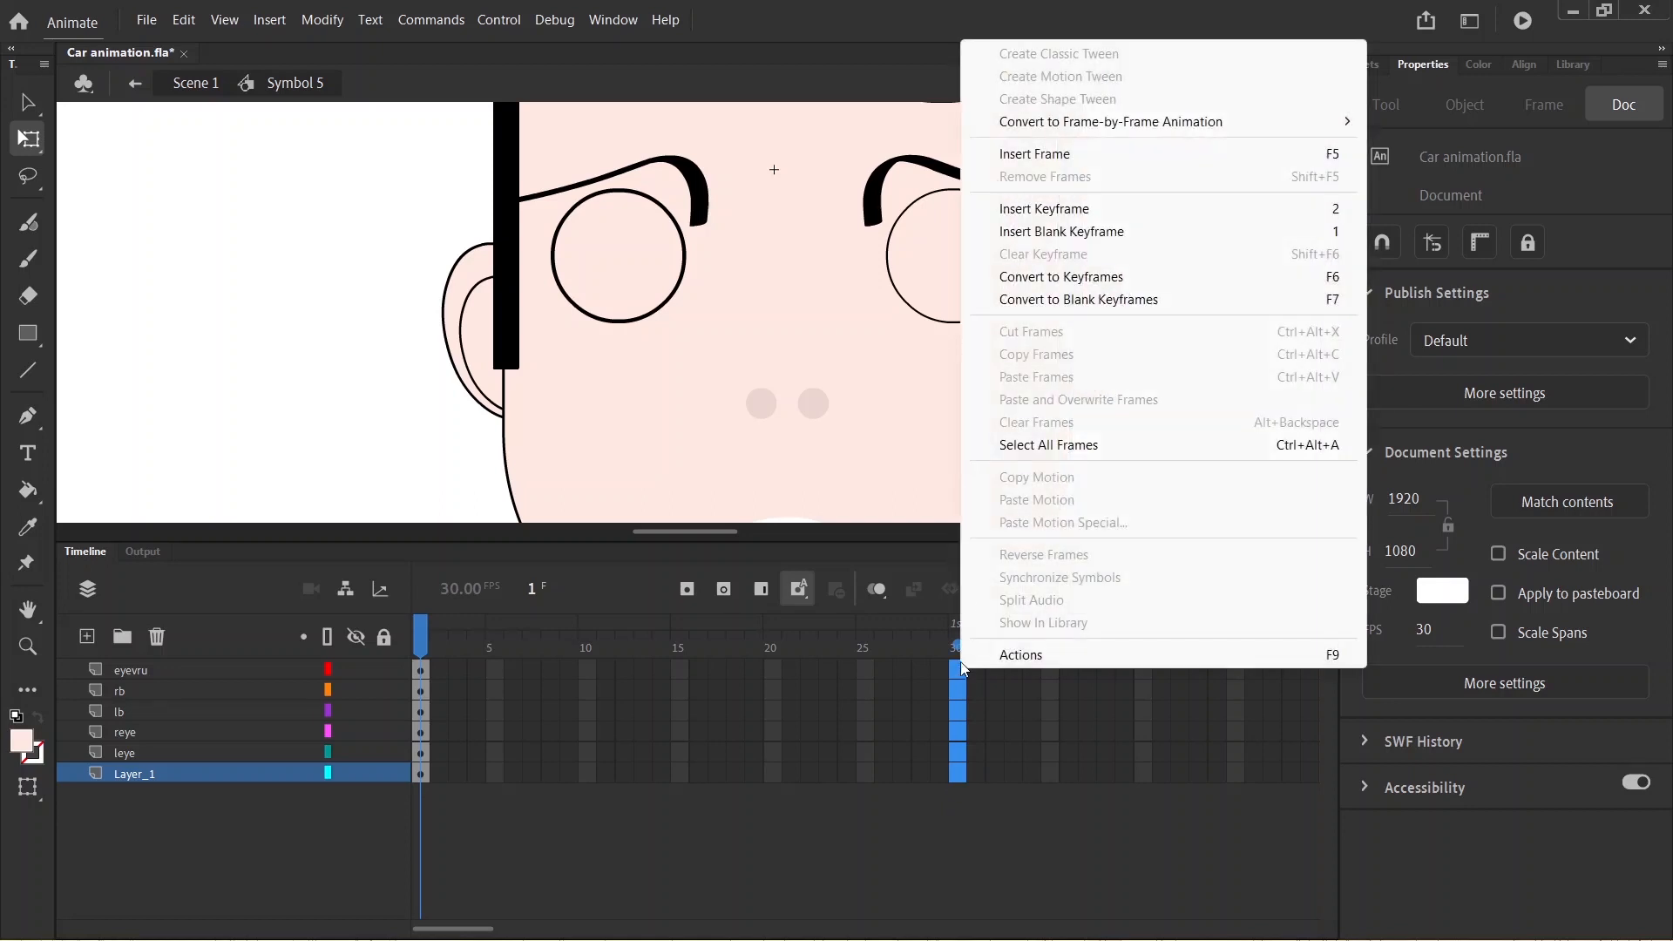
{"action": "left_click", "coordinate": [976, 153]}
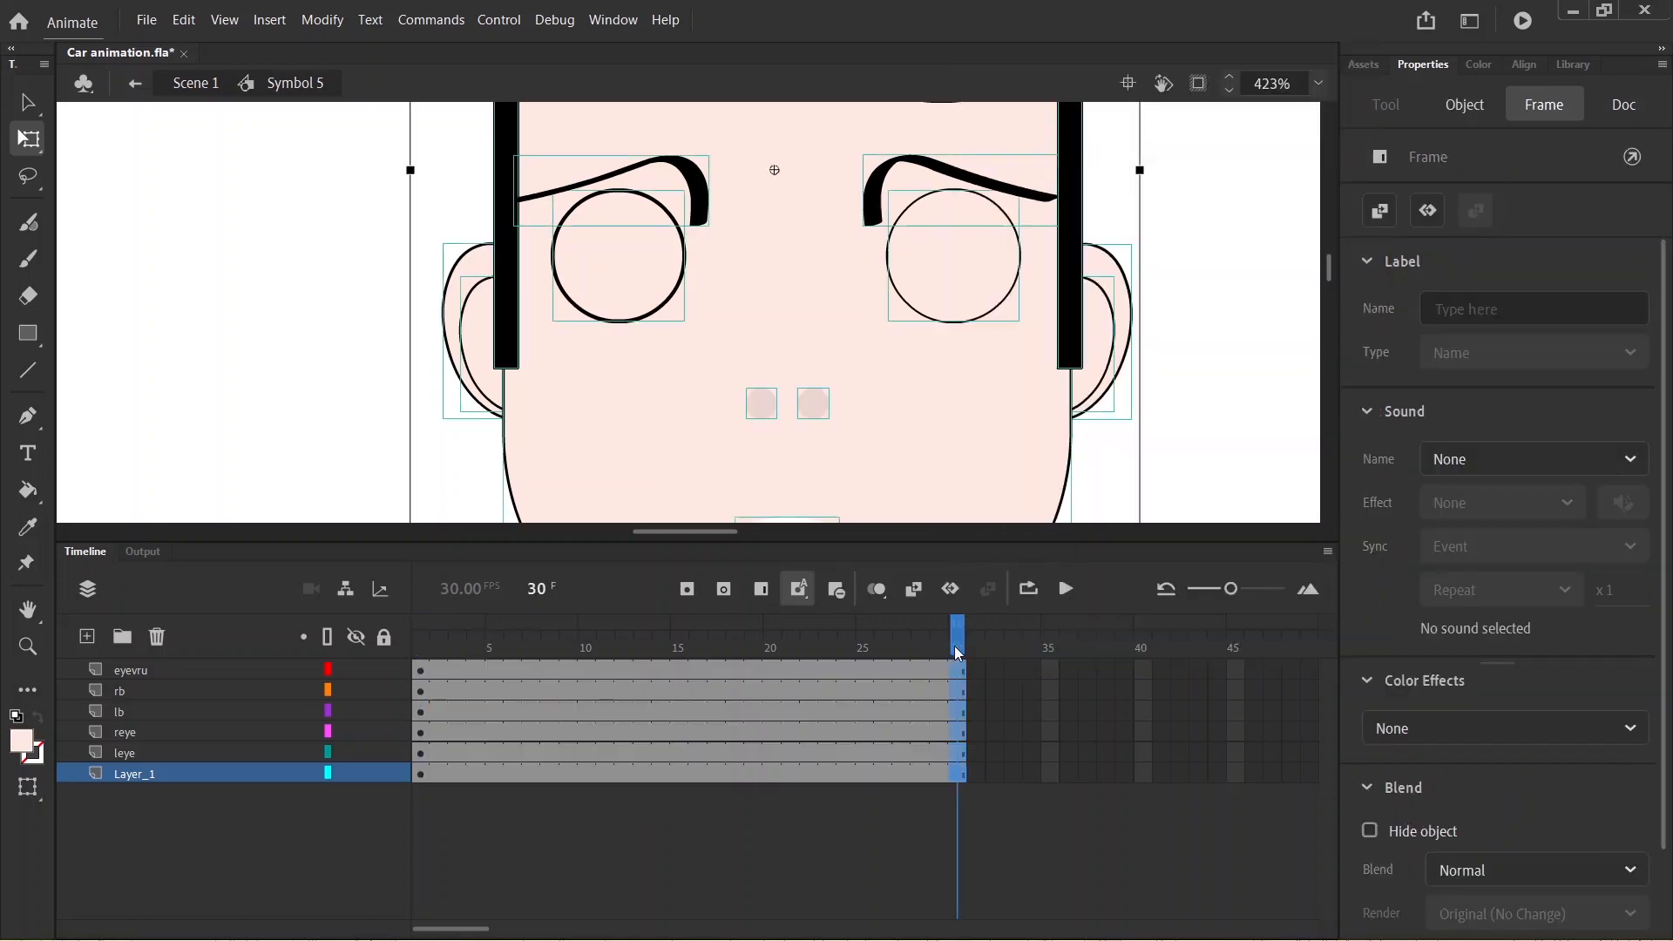
{"action": "left_click_drag", "start_coordinate": [956, 652], "coordinate": [423, 647]}
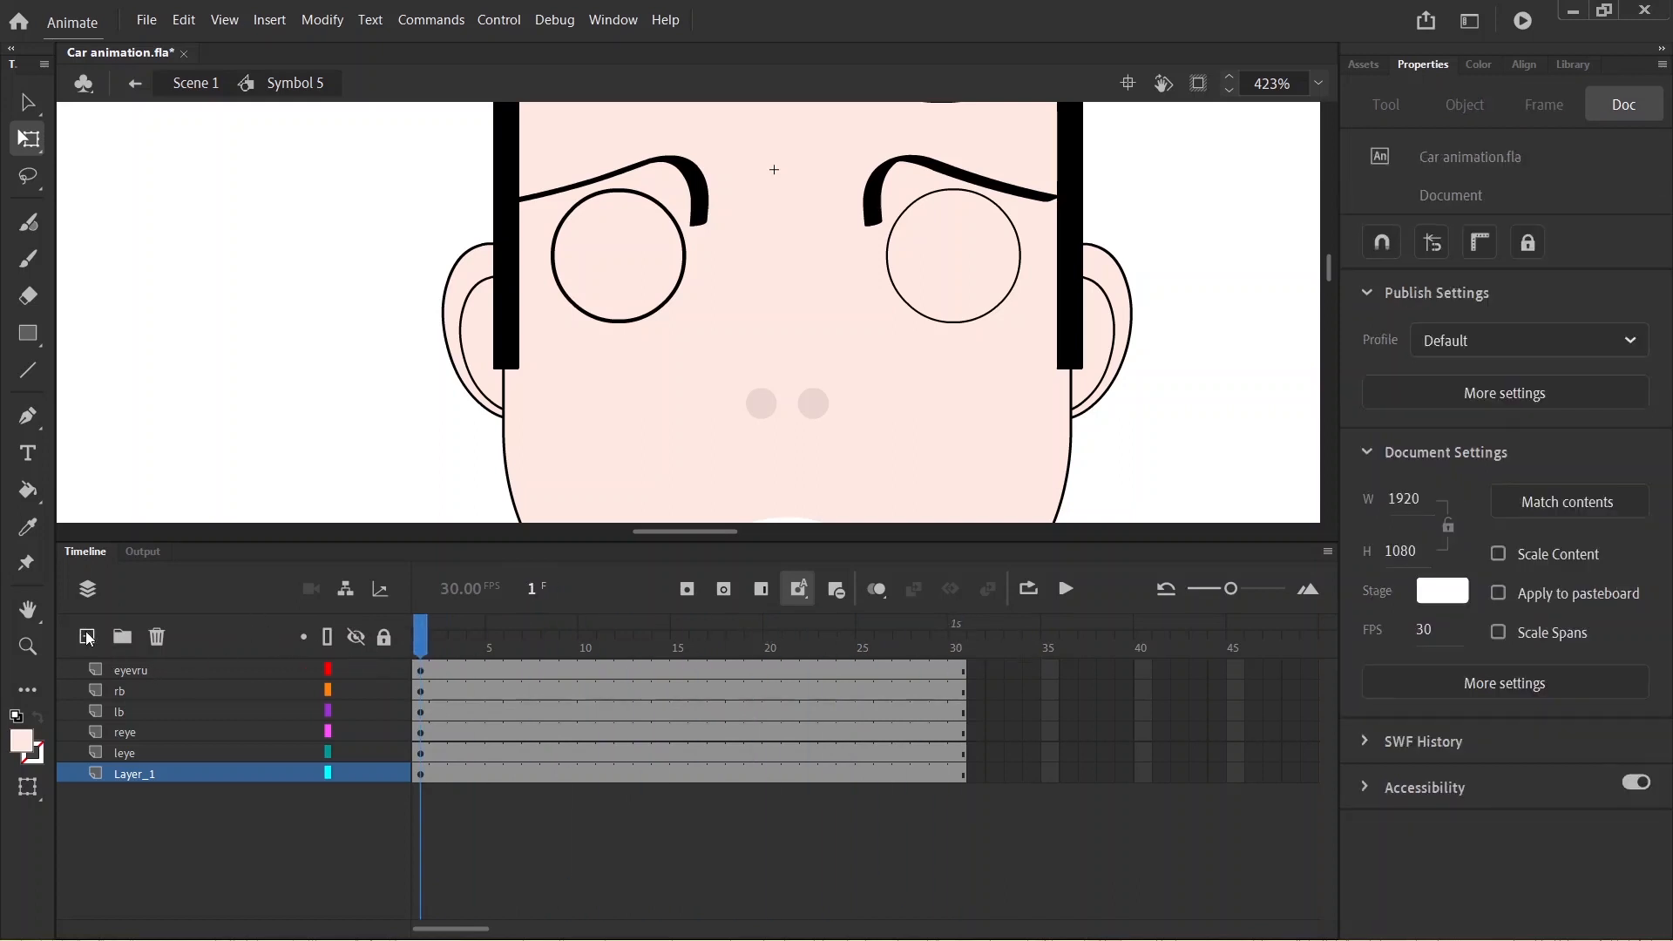
- Add a new layer directly above the rb layer and name it mask
{"action": "left_click", "coordinate": [142, 705]}
{"action": "left_click", "coordinate": [140, 690]}
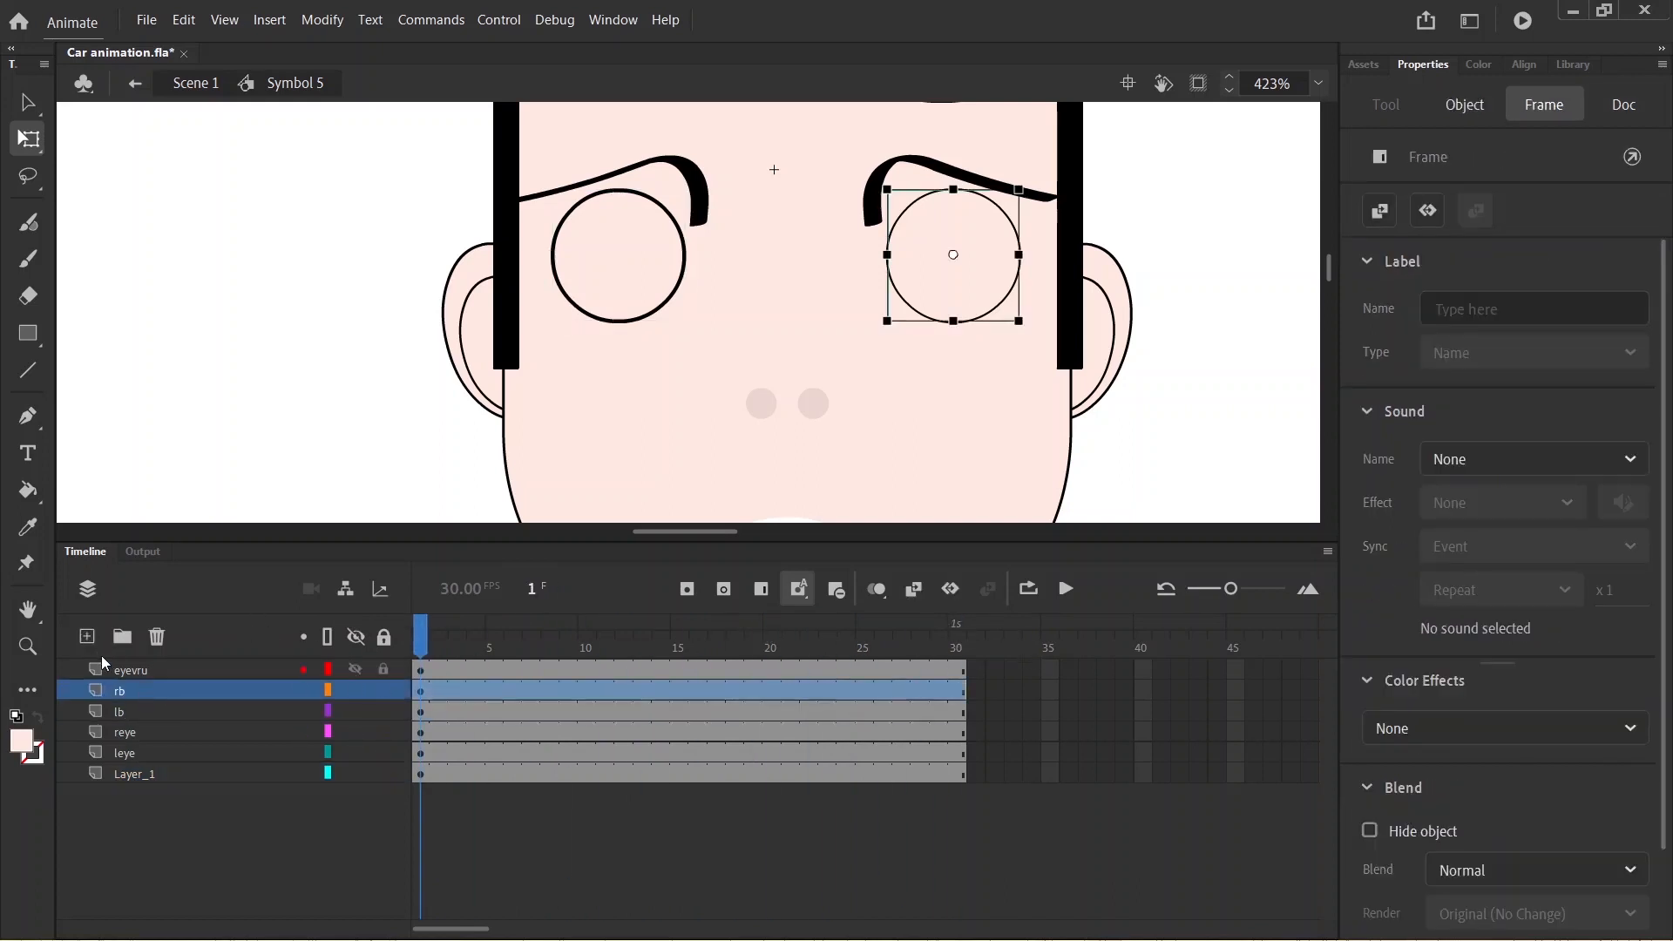
{"action": "left_click", "coordinate": [87, 636]}
{"action": "left_click", "coordinate": [143, 690]}
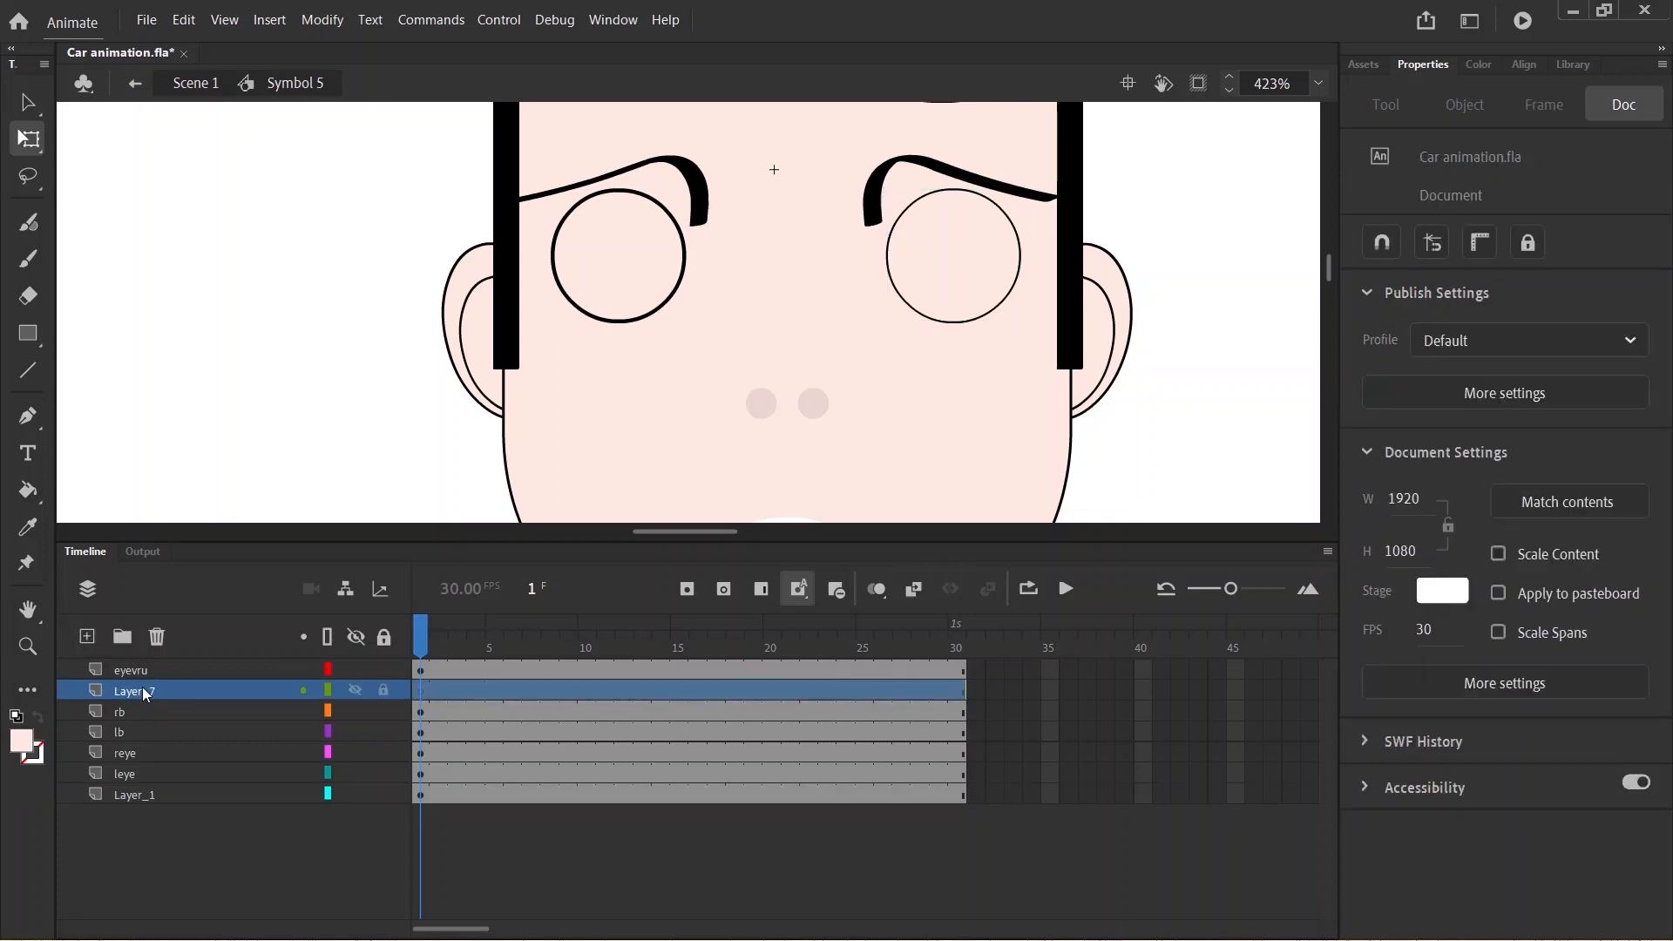
{"action": "double_click", "coordinate": [143, 690]}
{"action": "type", "text": "m"}
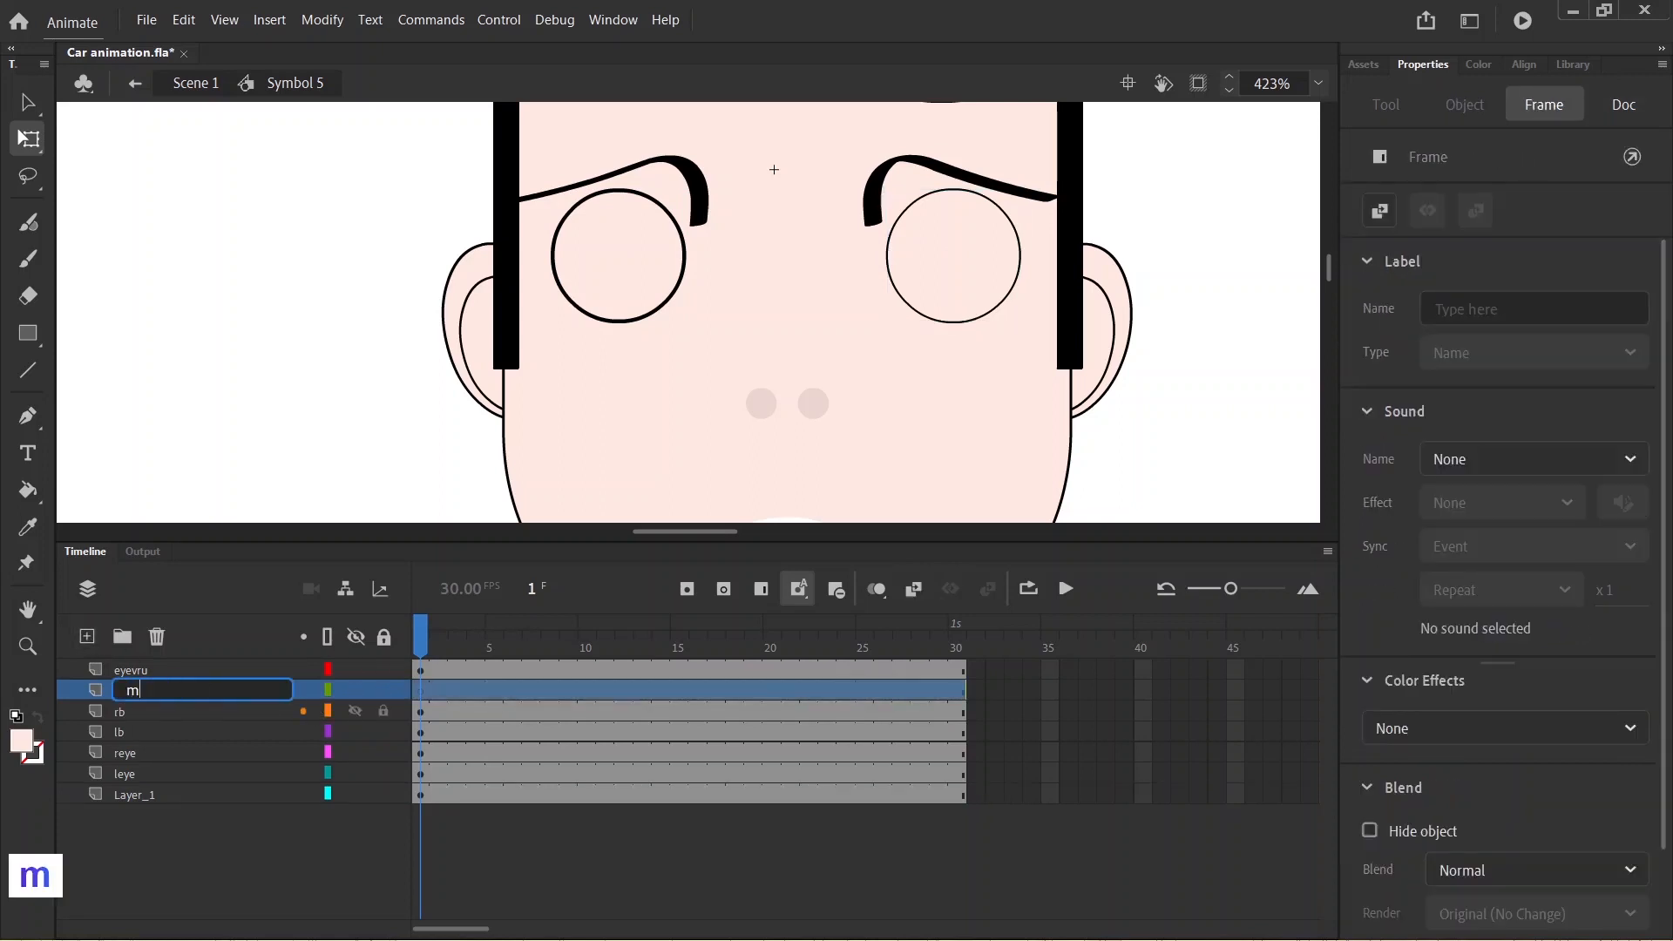
{"action": "type", "text": "ask"}
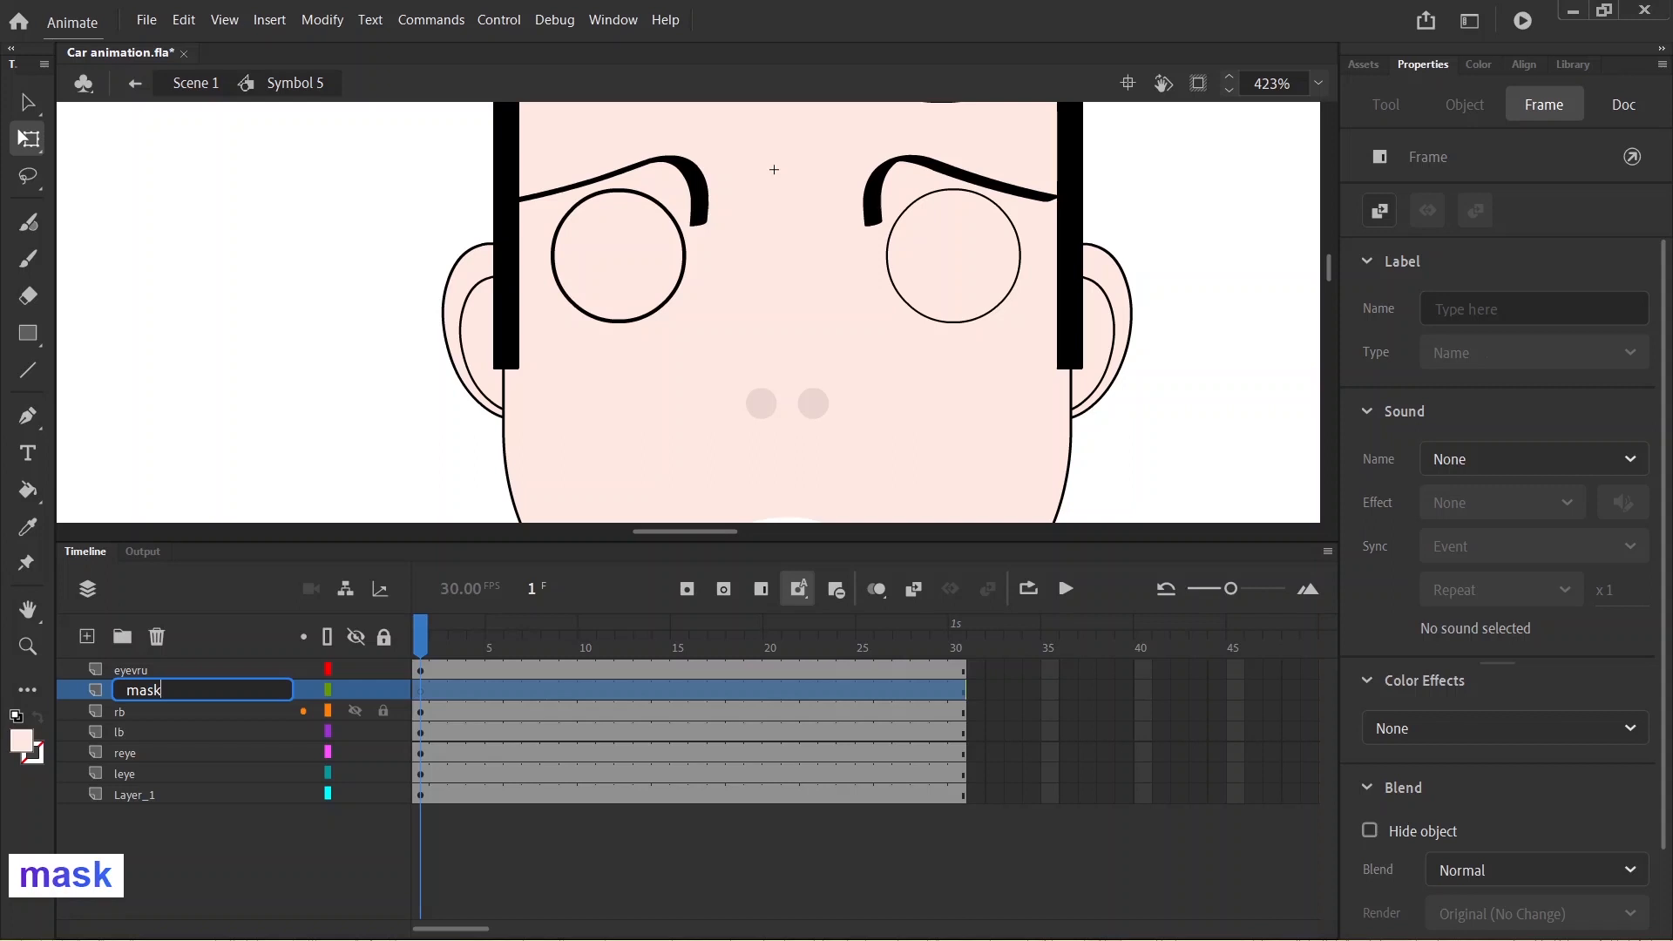
{"action": "key", "text": "Return"}
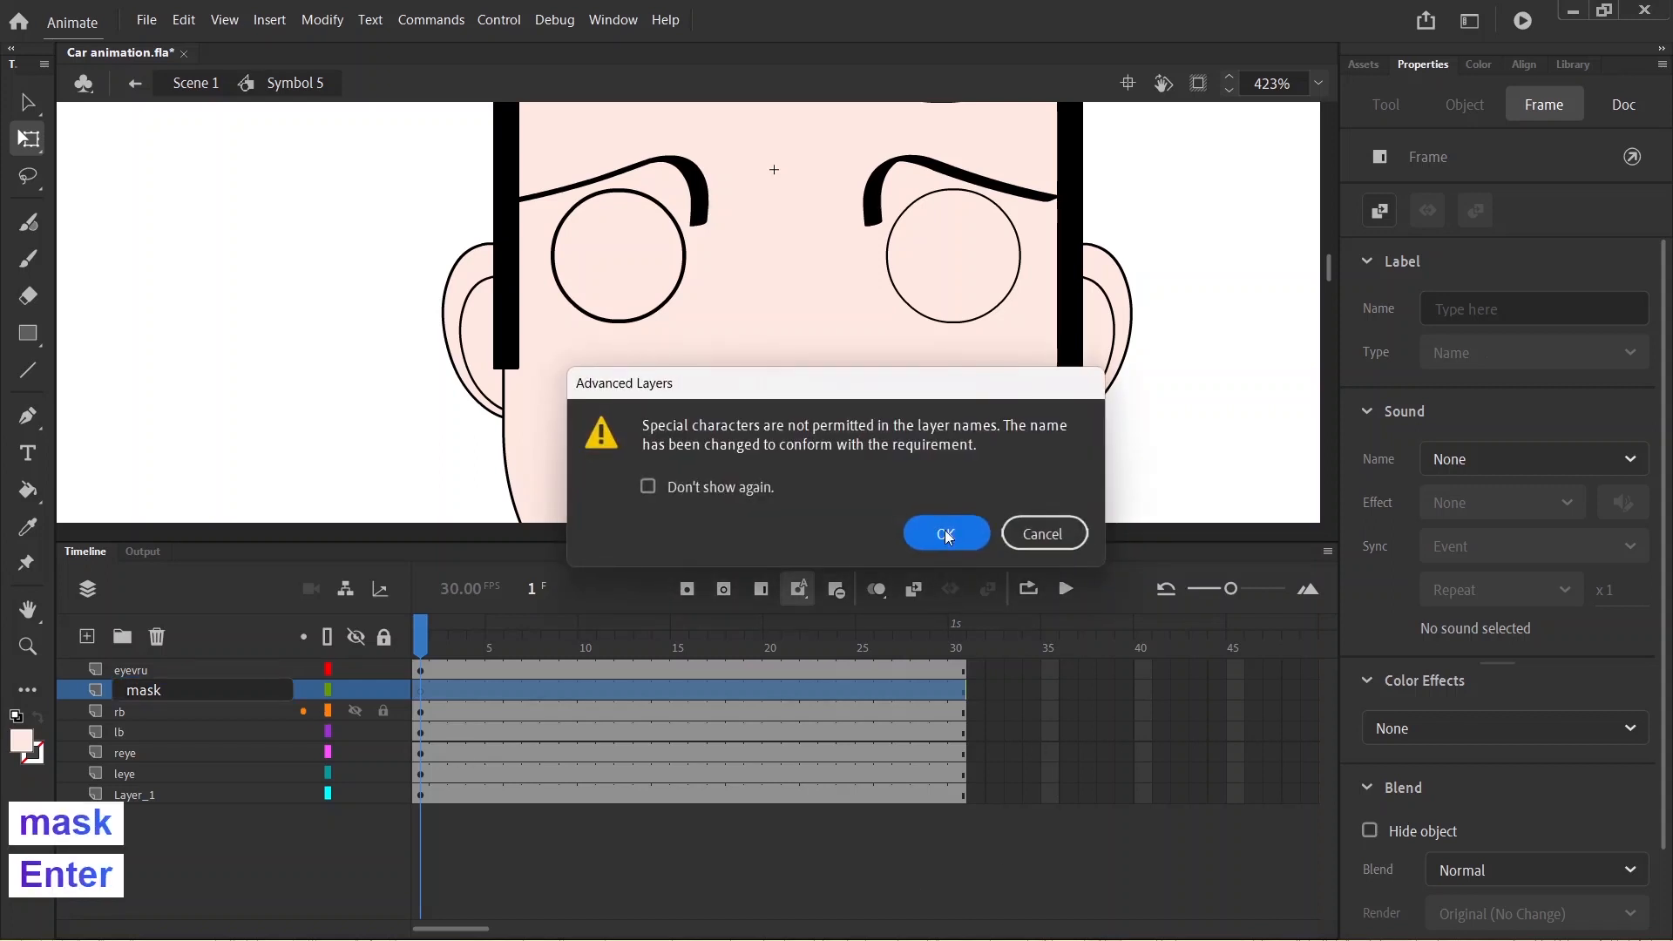
{"action": "left_click", "coordinate": [945, 533]}
- Draw a skin-coloured rectangle about 115 by 33 px across both eyes on the mask layer
{"action": "left_click", "coordinate": [37, 343]}
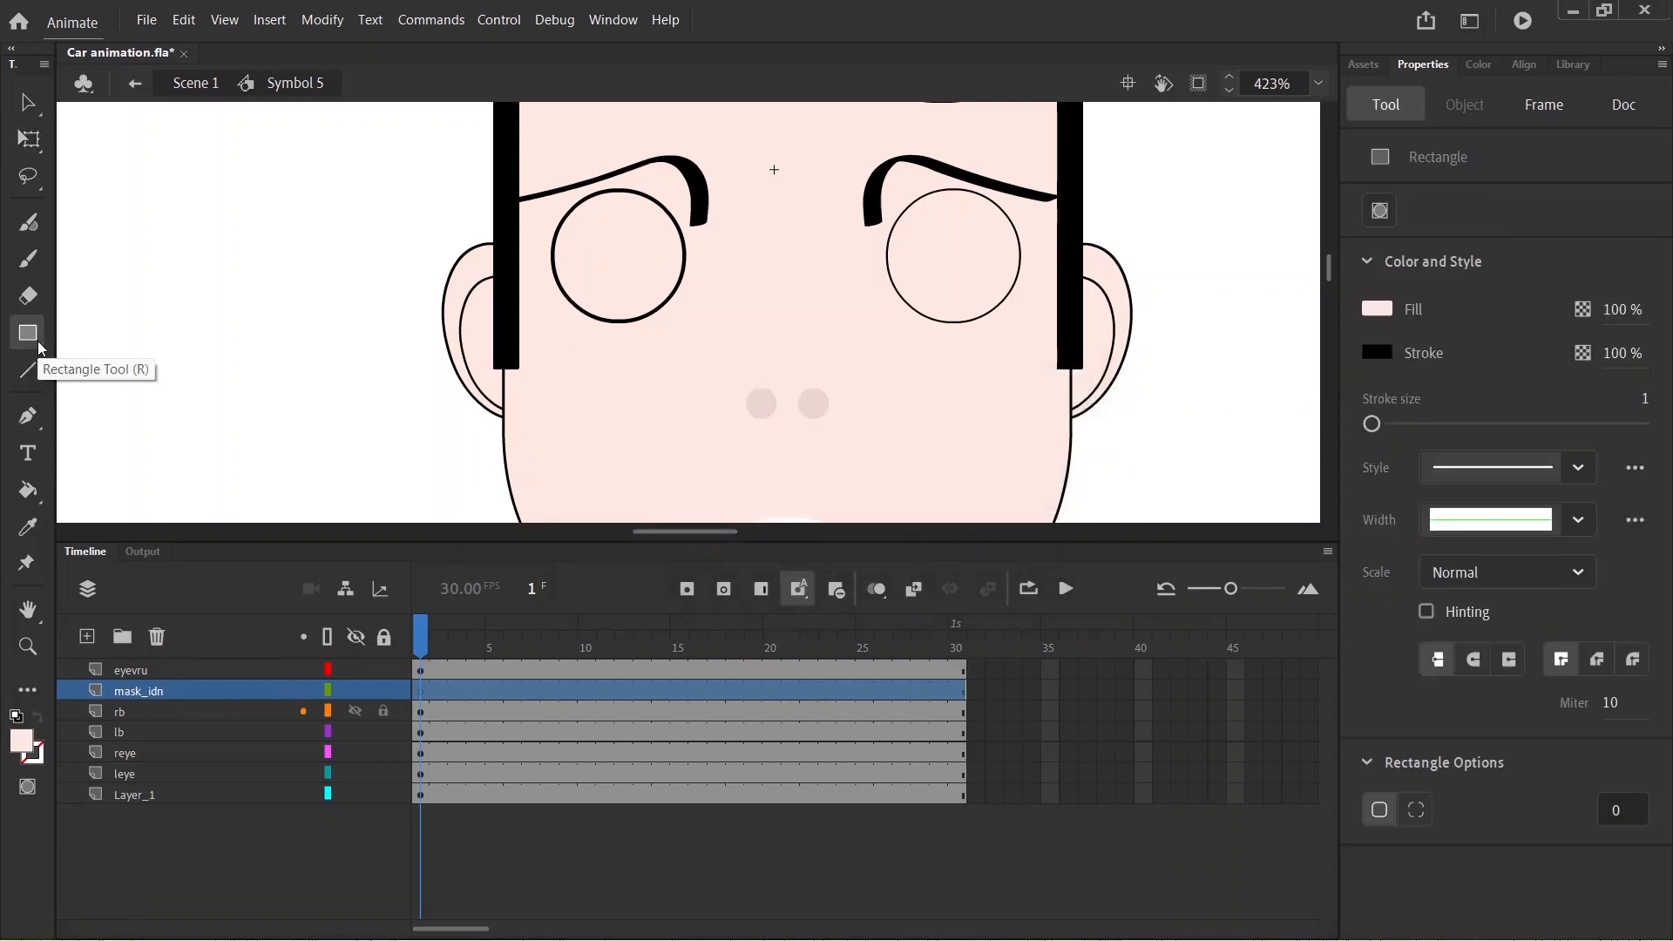
{"action": "left_click_drag", "start_coordinate": [517, 197], "coordinate": [1012, 345]}
{"action": "left_click_drag", "start_coordinate": [1037, 348], "coordinate": [1050, 348]}
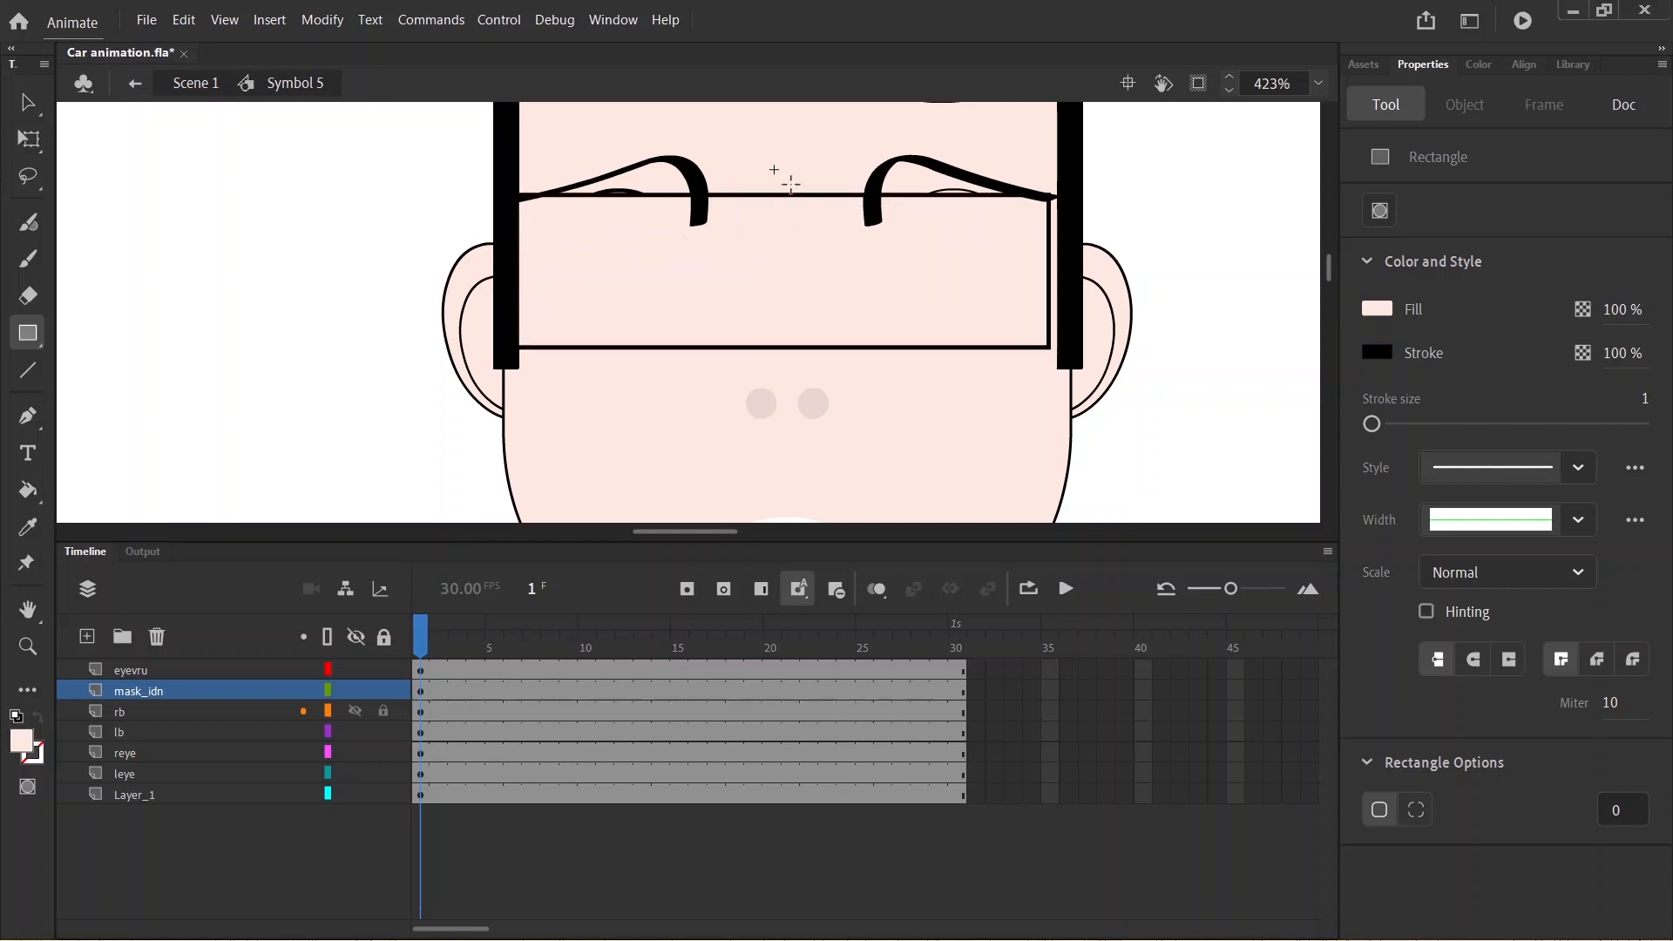
- Remove the black stroke from the mask rectangle and group the shape
{"action": "left_click", "coordinate": [40, 105]}
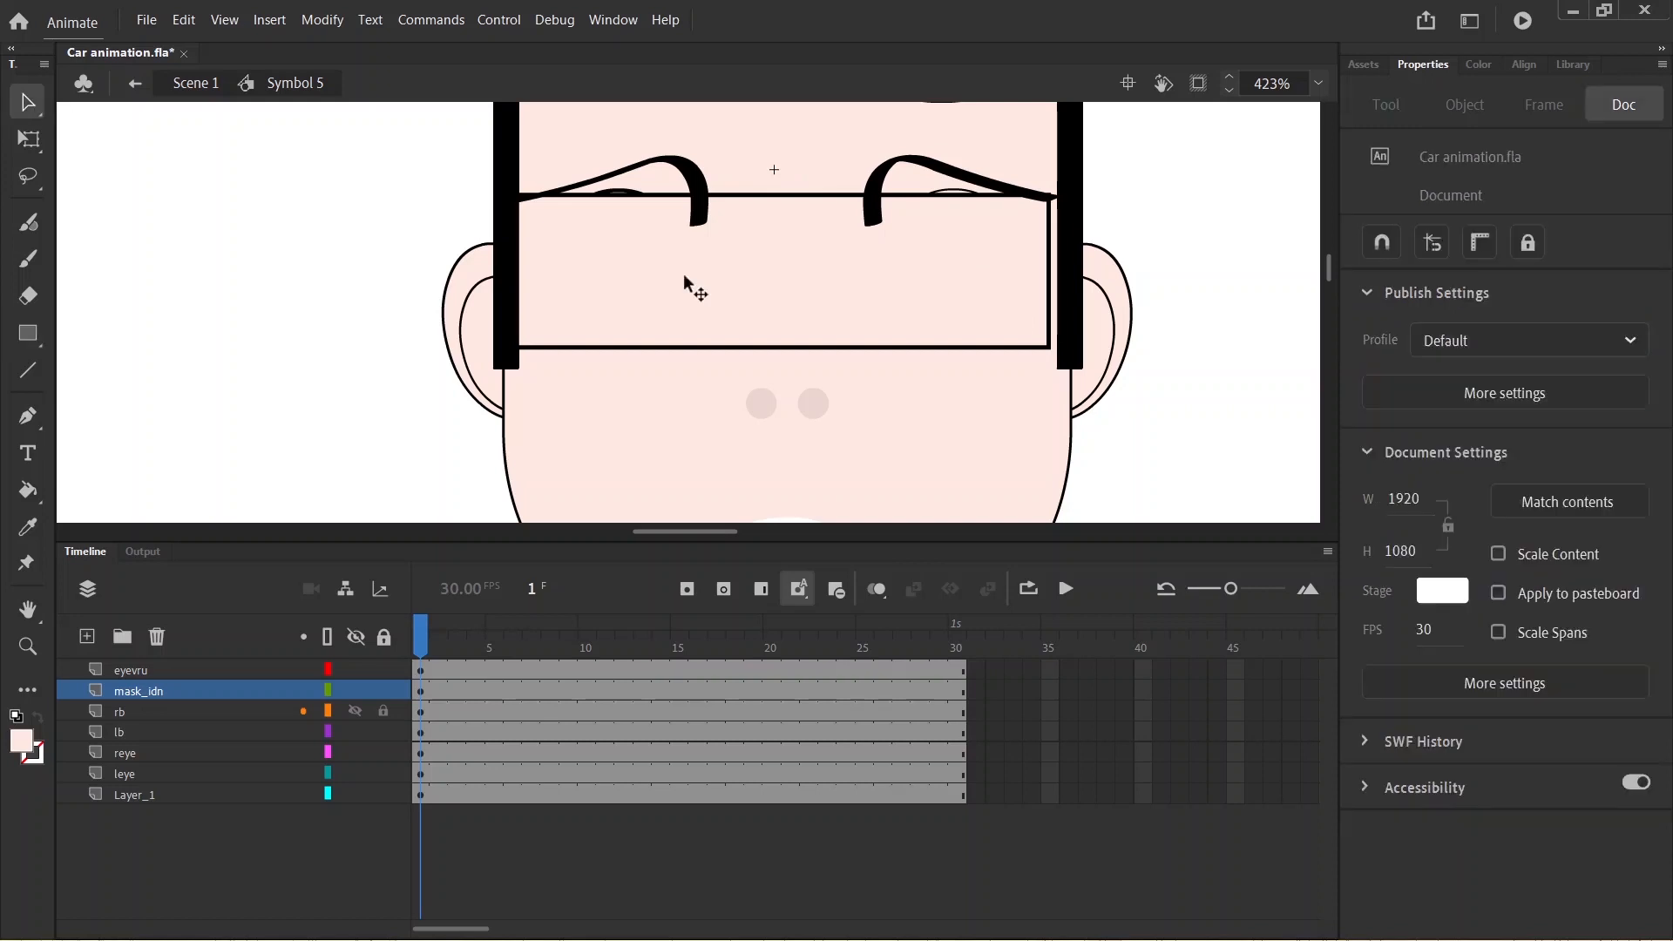
{"action": "double_click", "coordinate": [866, 307]}
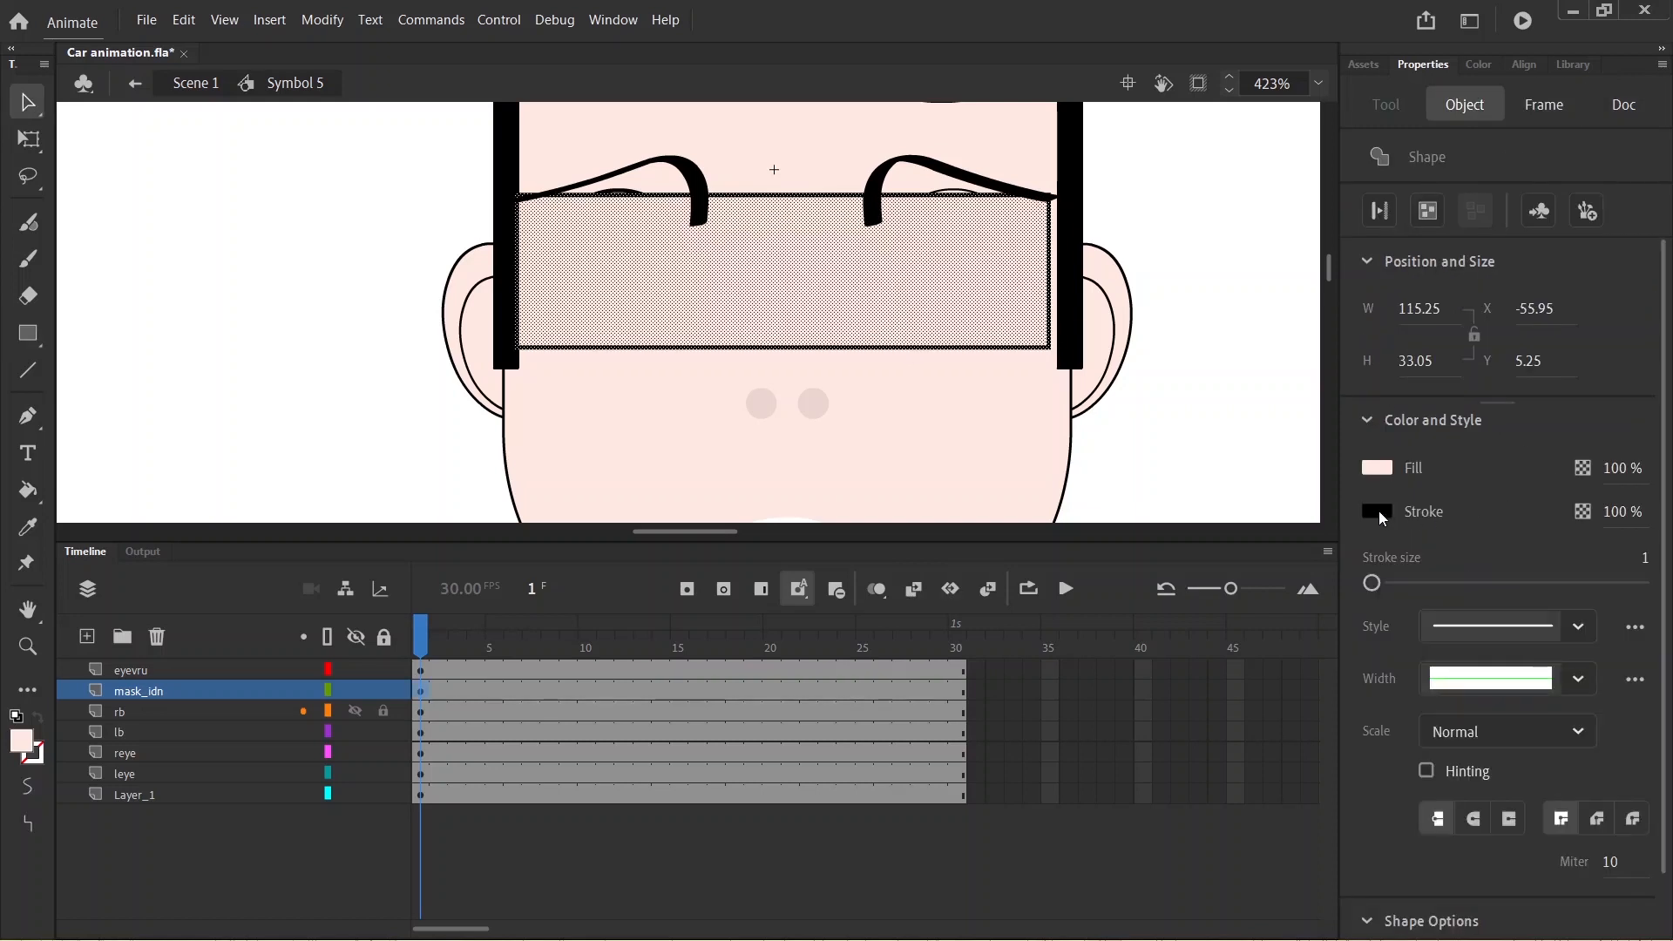
{"action": "left_click", "coordinate": [1378, 510]}
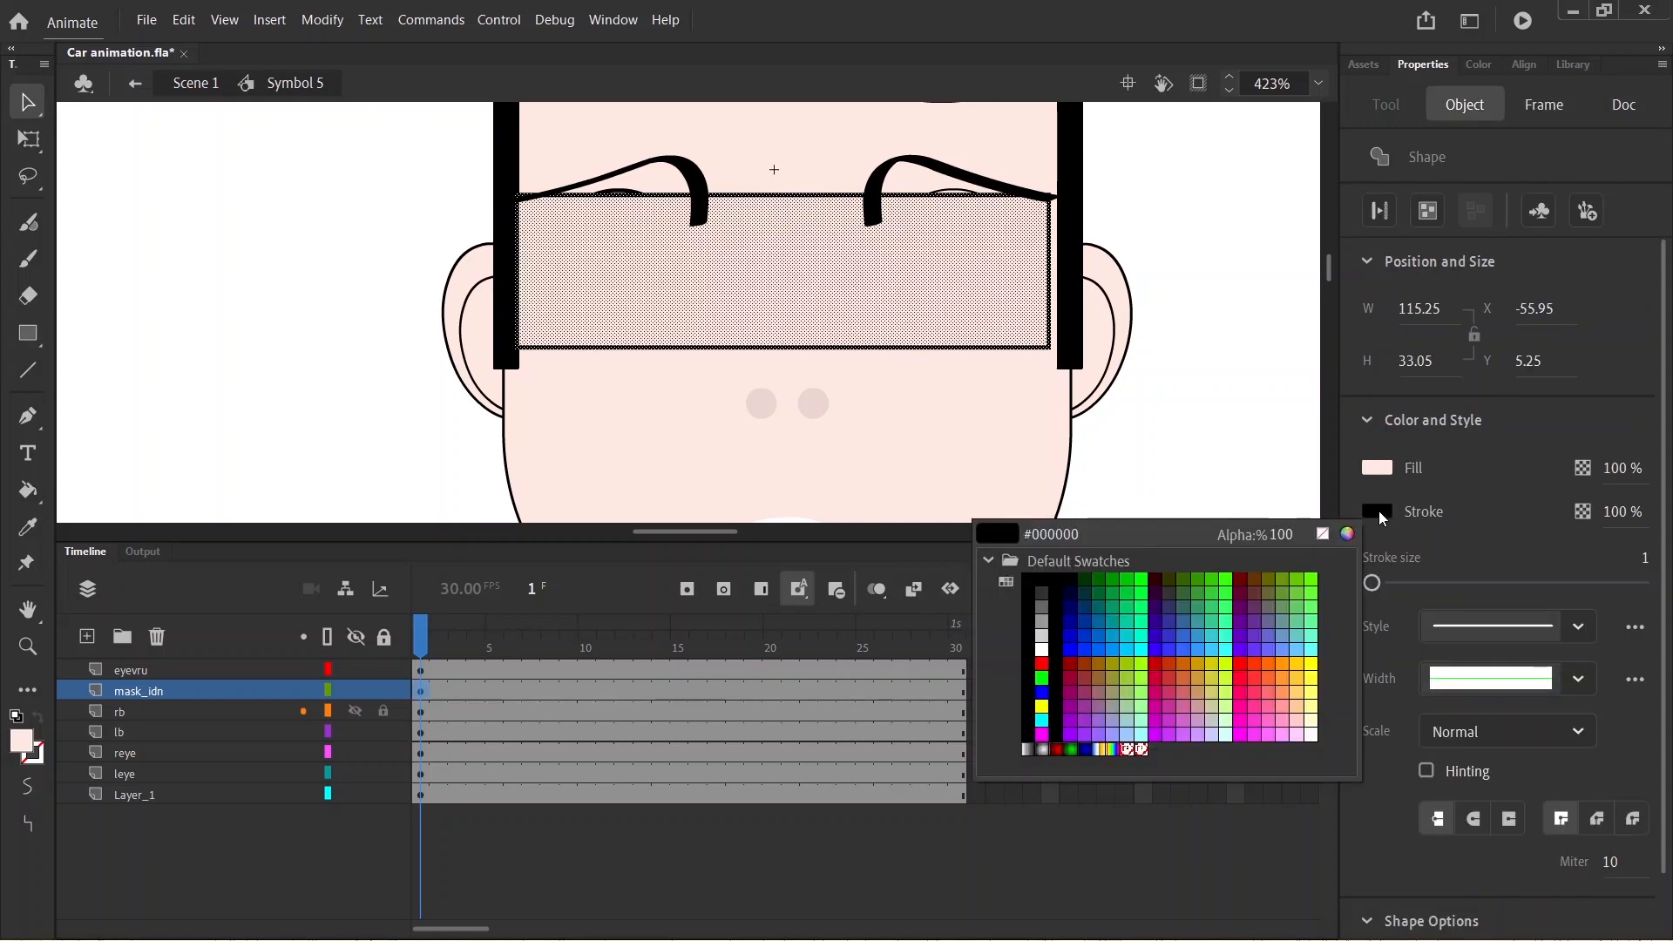
{"action": "left_click", "coordinate": [1320, 533]}
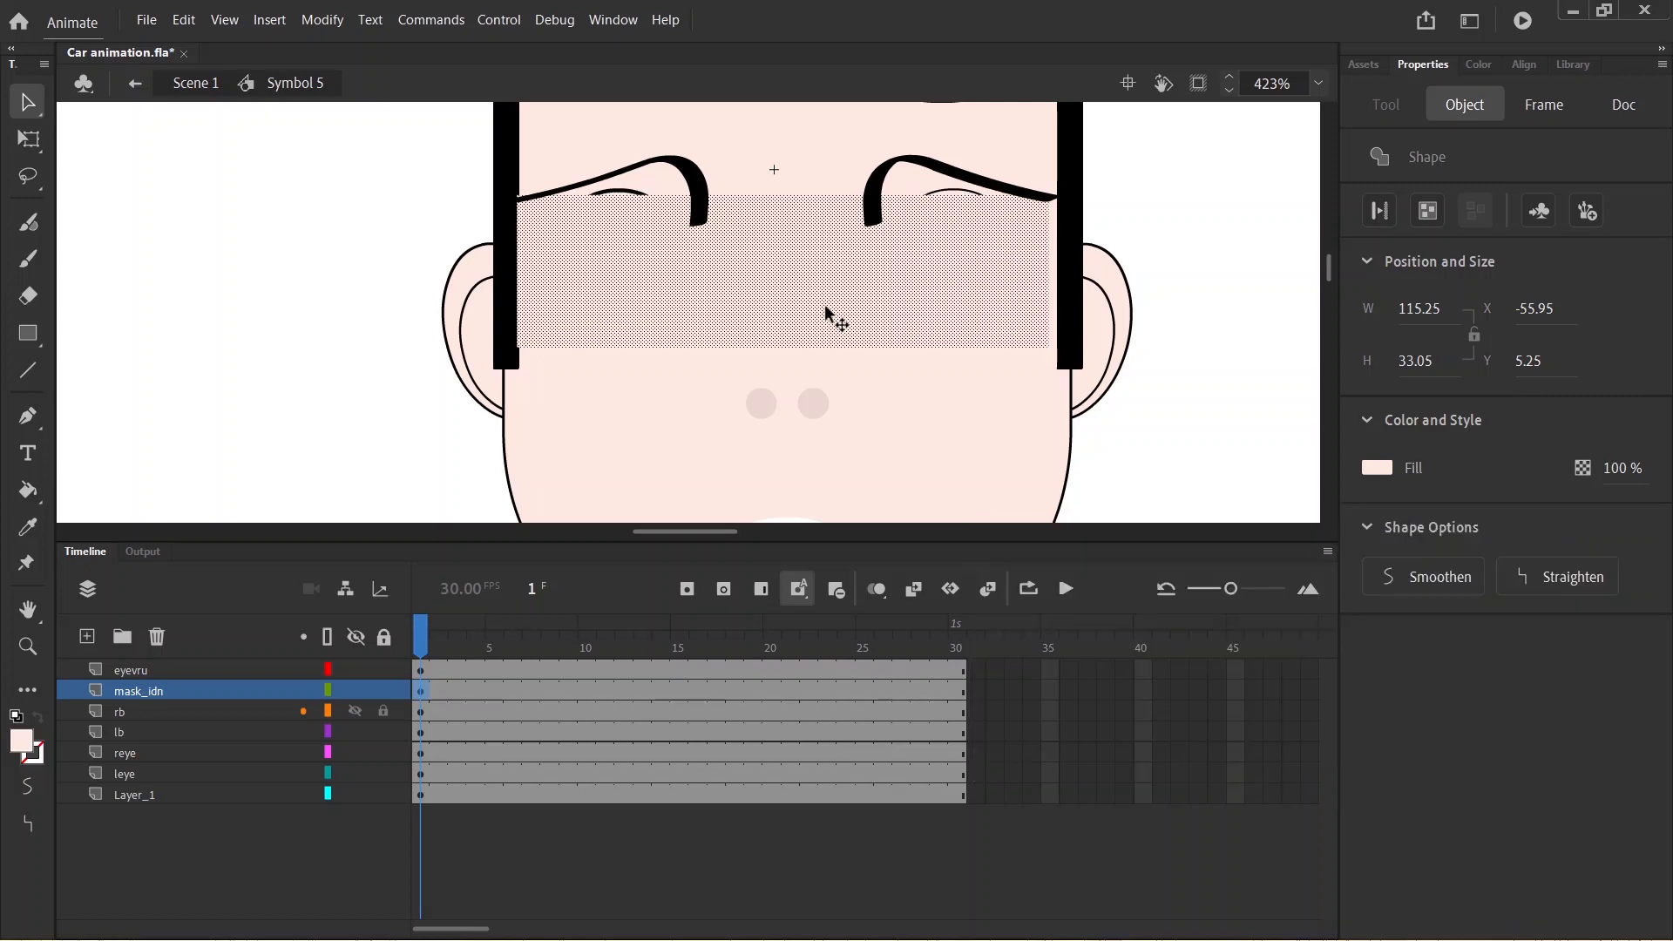
{"action": "key", "text": "ctrl+g"}
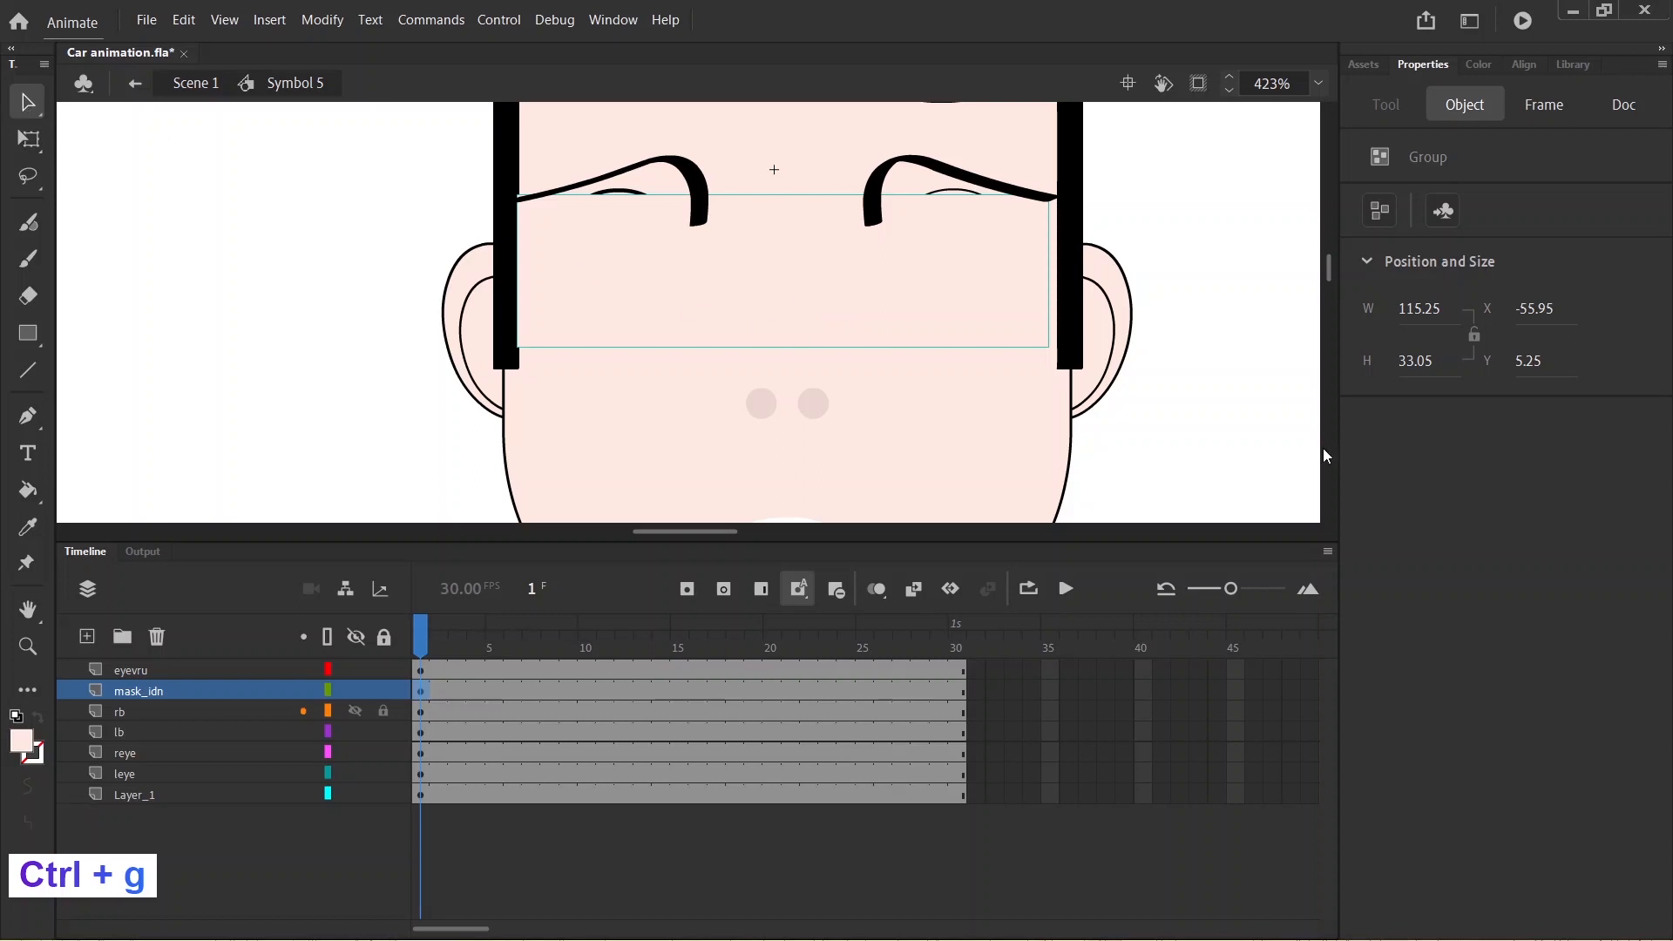
- Narrow the grouped mask rectangle to about 112 px and raise it to about Y 3.8 so it covers the tops of both eyes
{"action": "left_click", "coordinate": [1169, 409]}
{"action": "left_click", "coordinate": [725, 310]}
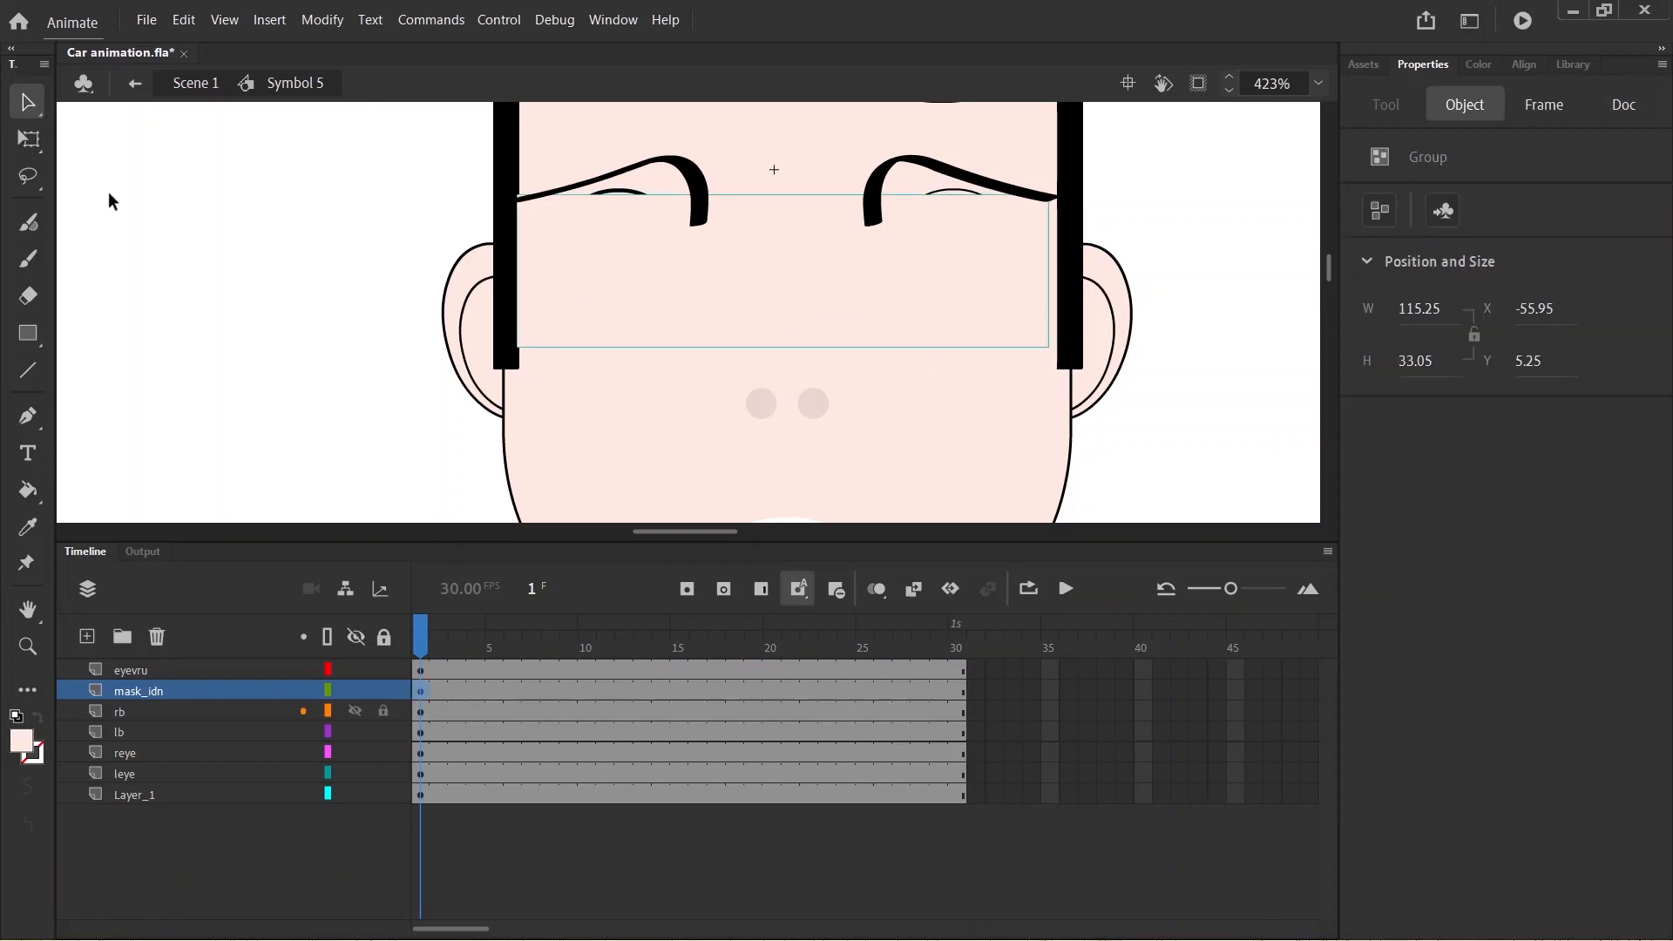
{"action": "left_click", "coordinate": [30, 140]}
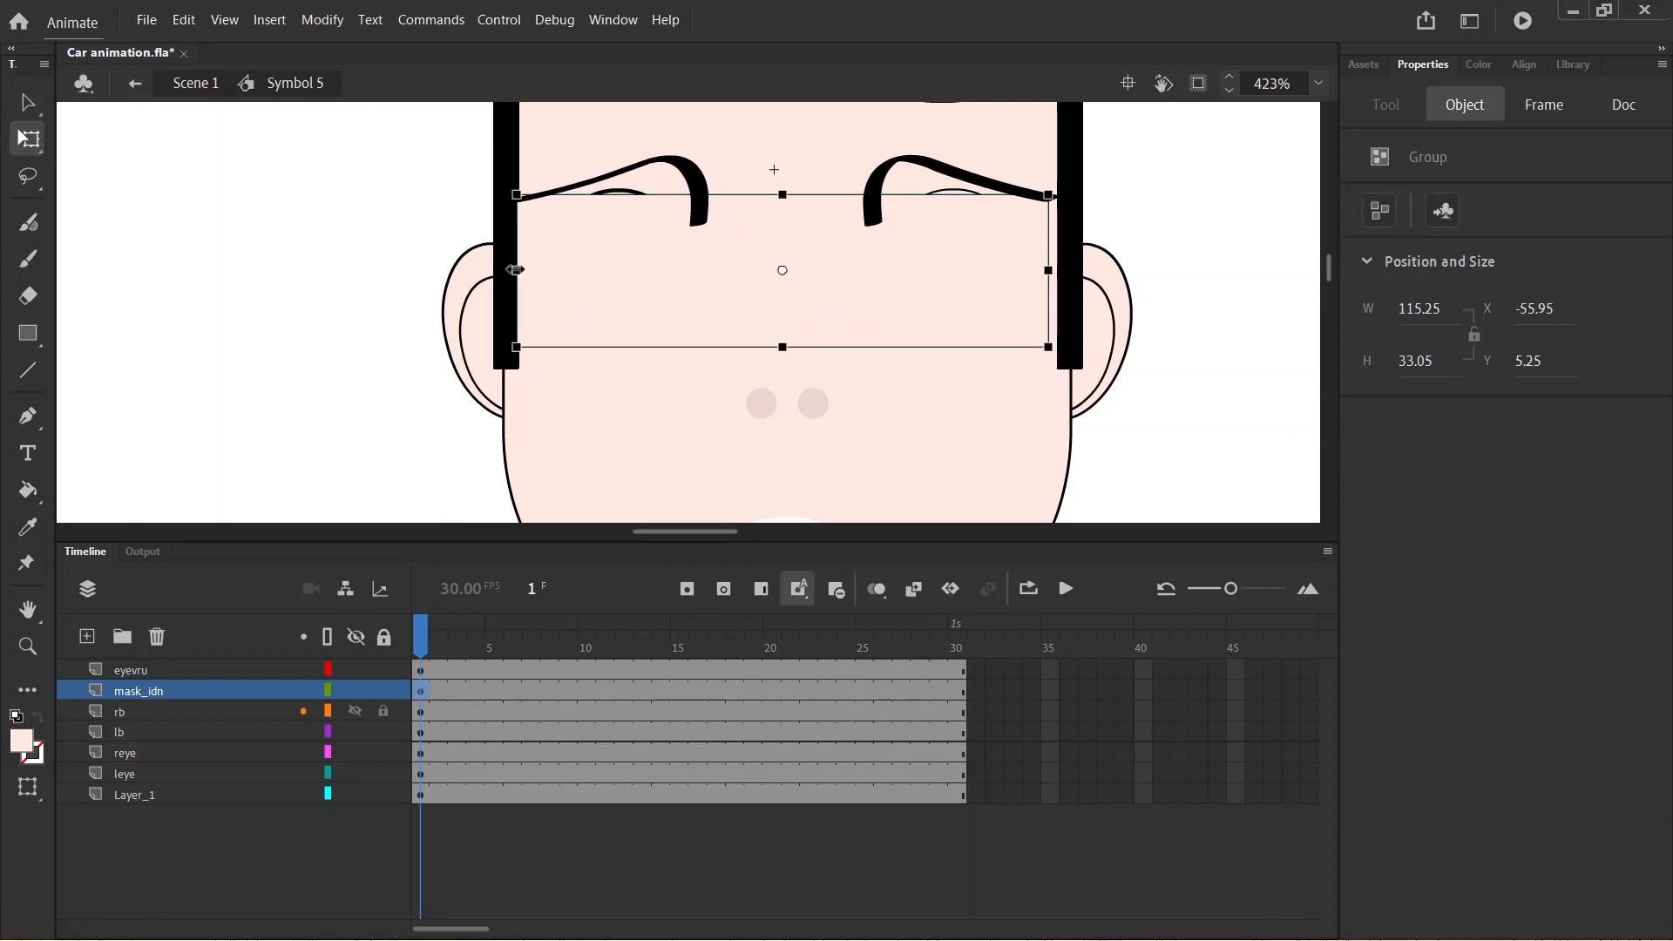
{"action": "left_click_drag", "start_coordinate": [515, 270], "coordinate": [523, 270]}
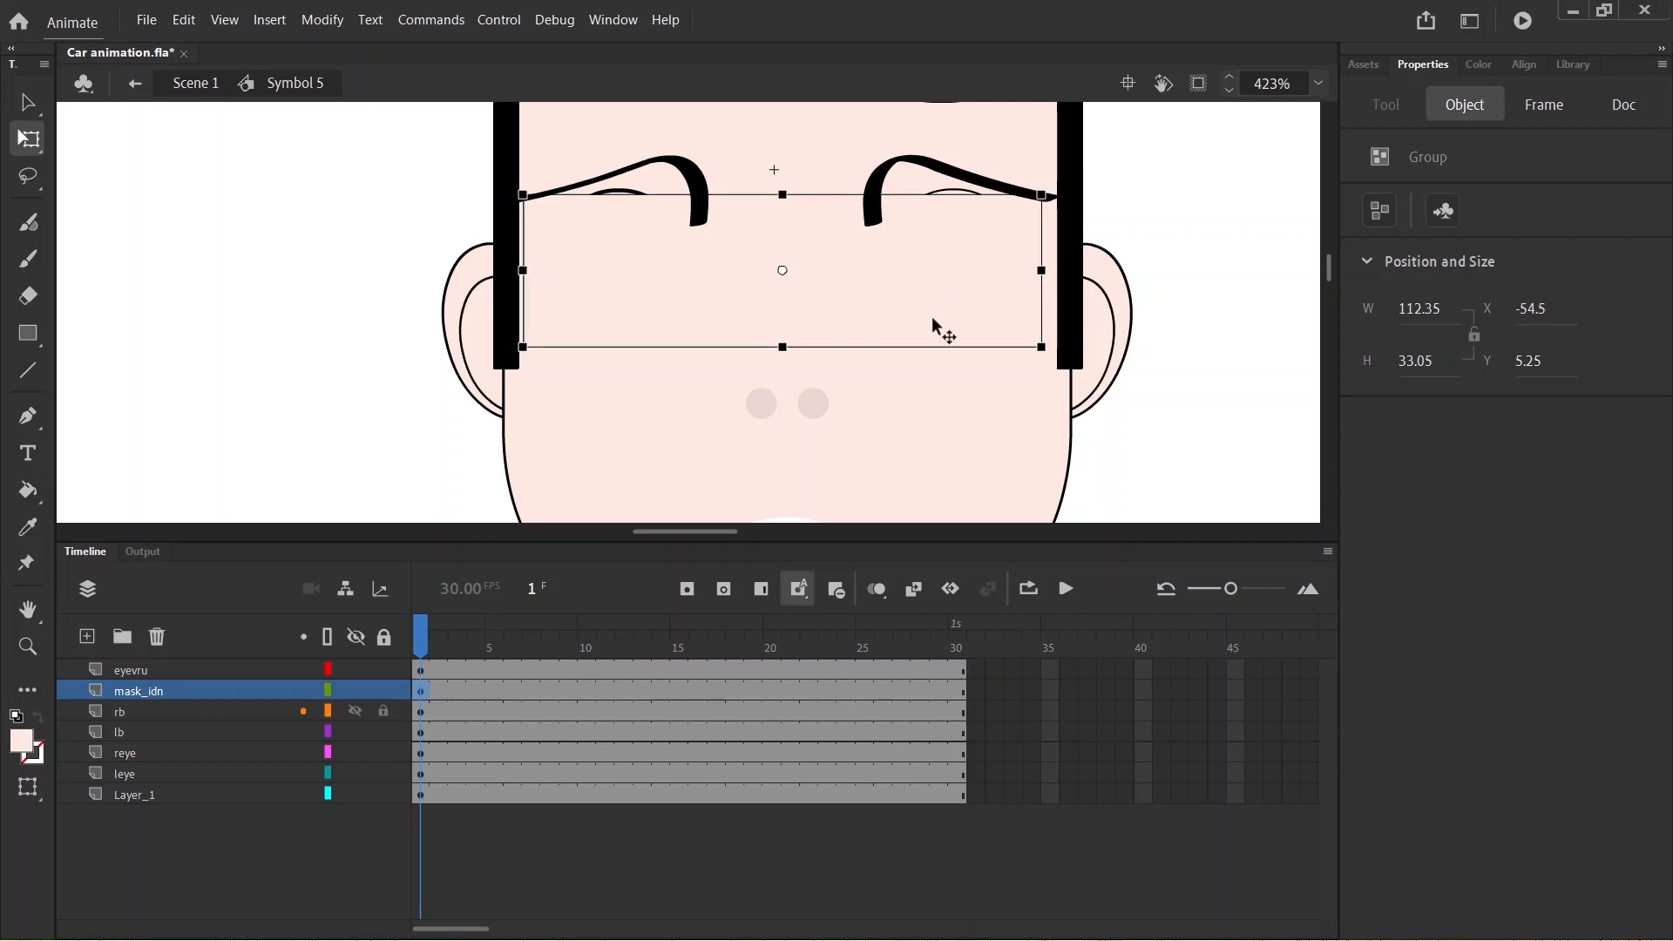
{"action": "left_click_drag", "start_coordinate": [932, 315], "coordinate": [933, 311]}
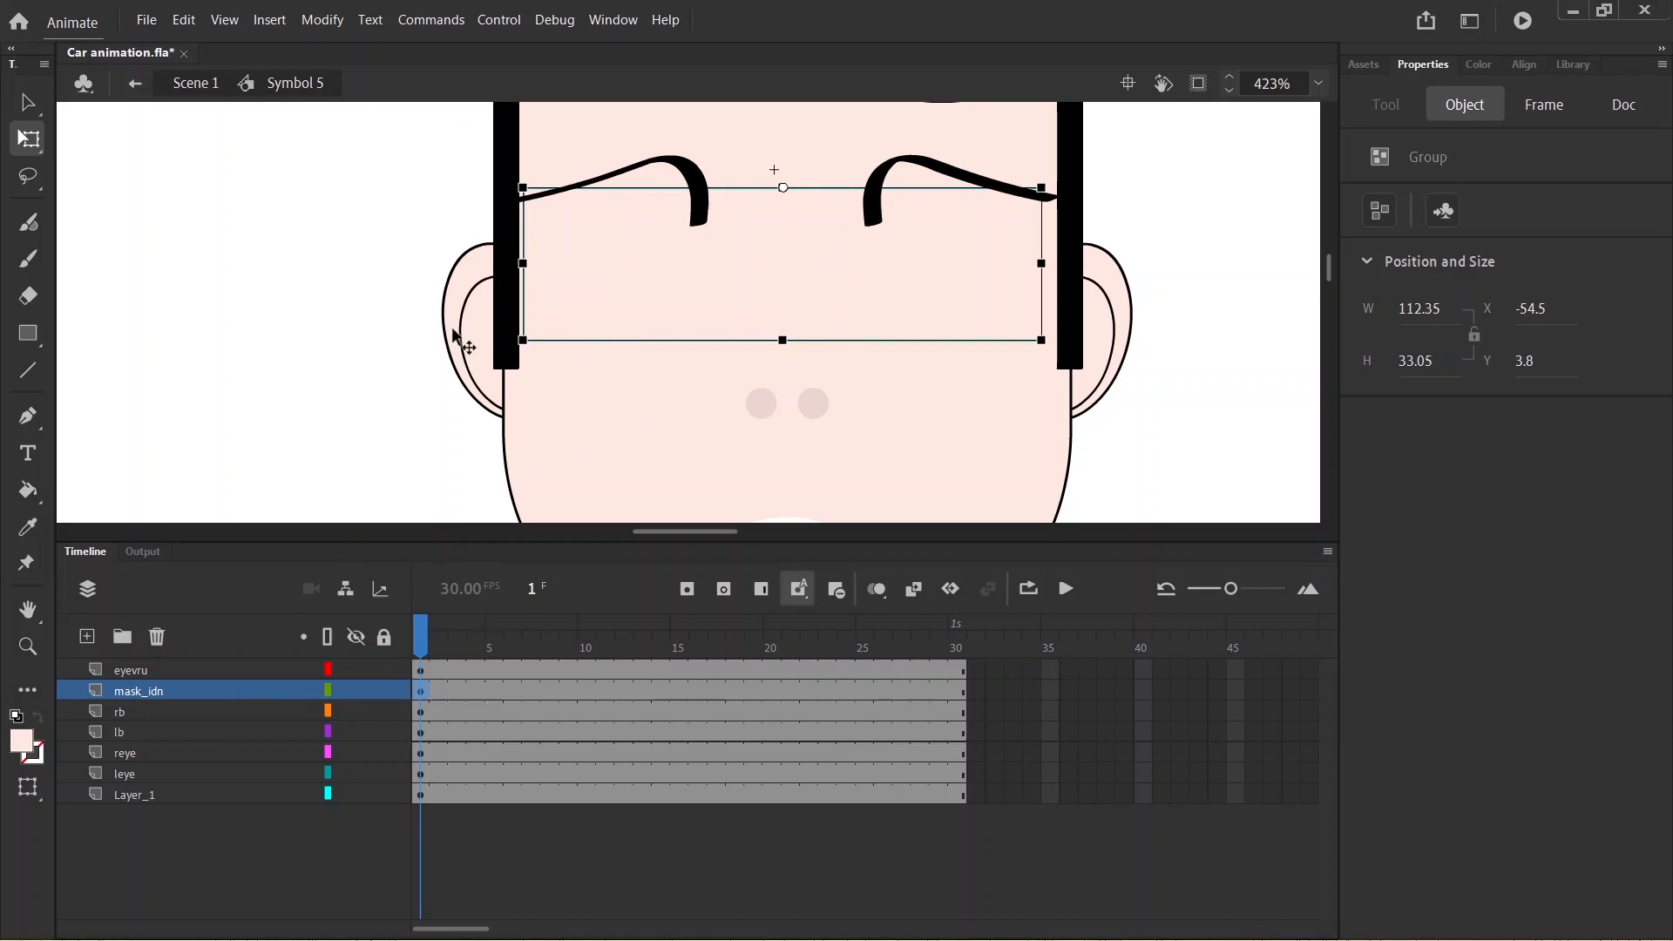
- Turn the mask_idn layer into a mask and place the lb layer under it alongside rb, locking lb
{"action": "right_click", "coordinate": [152, 697]}
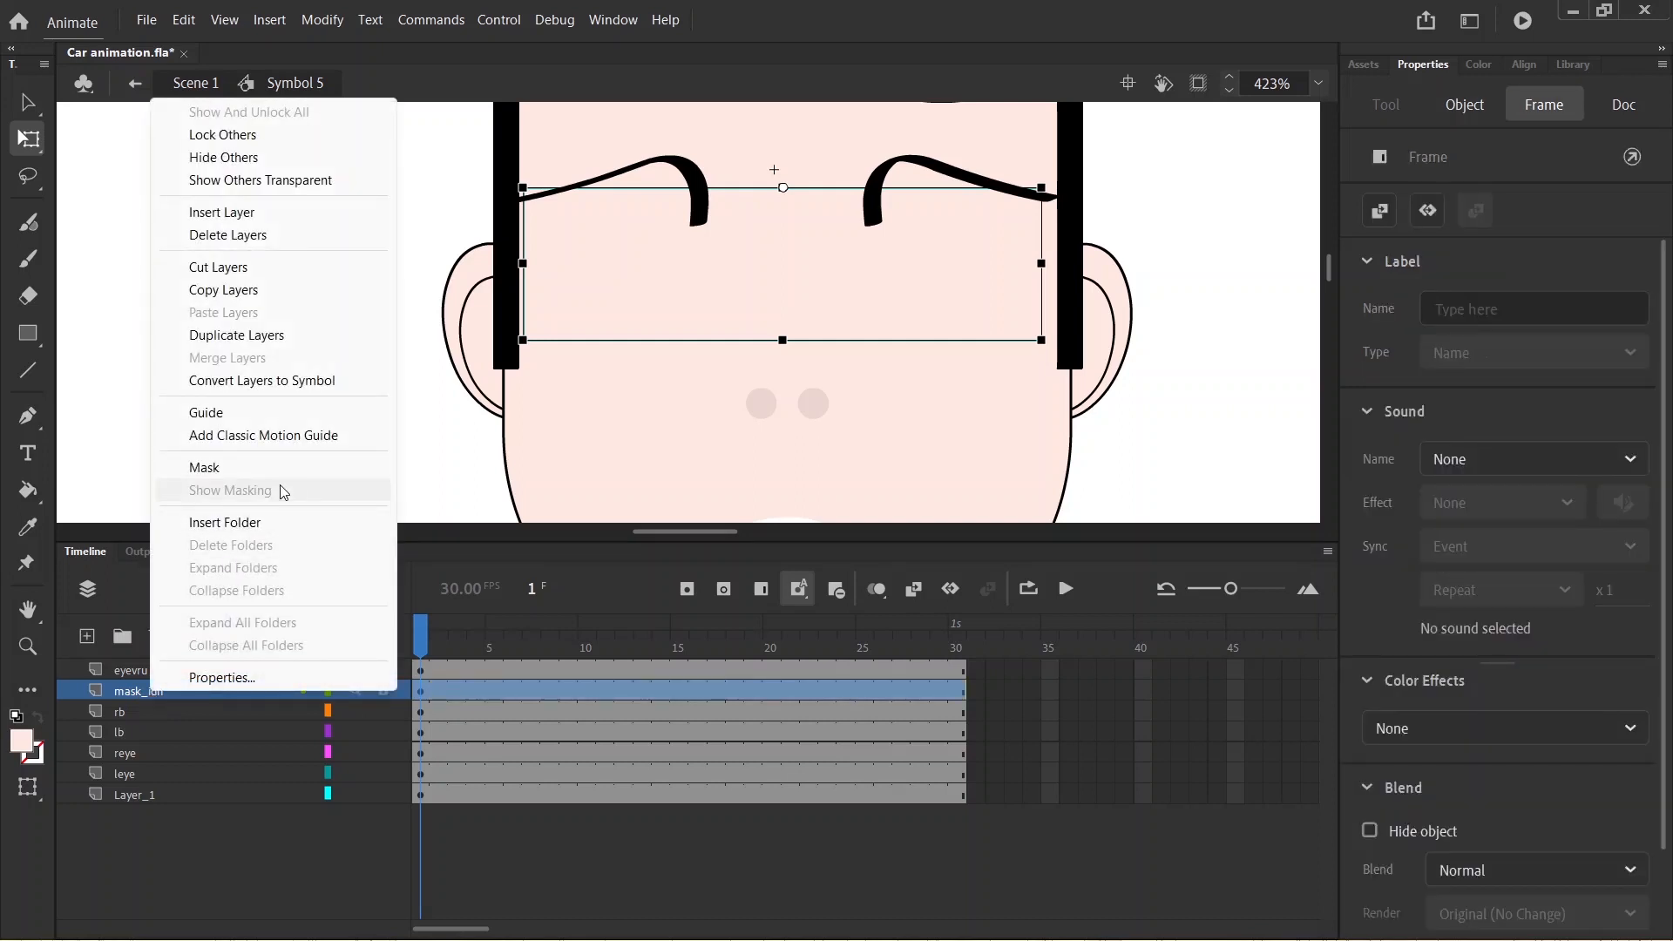
{"action": "left_click", "coordinate": [223, 471]}
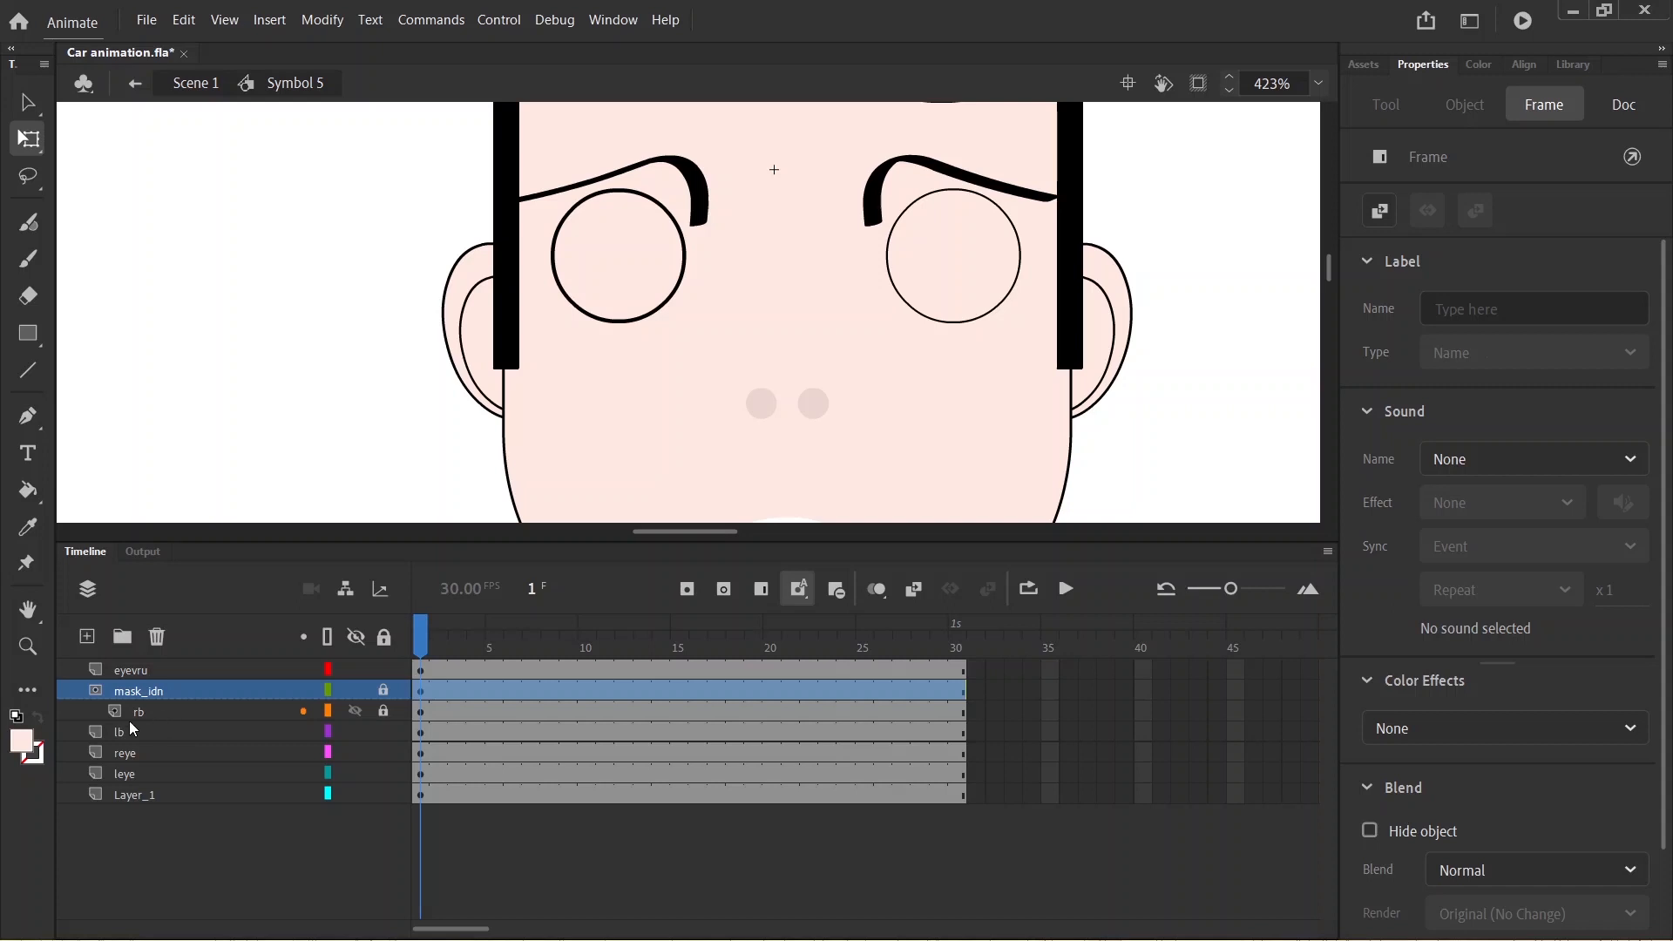
{"action": "left_click_drag", "start_coordinate": [119, 734], "coordinate": [134, 718]}
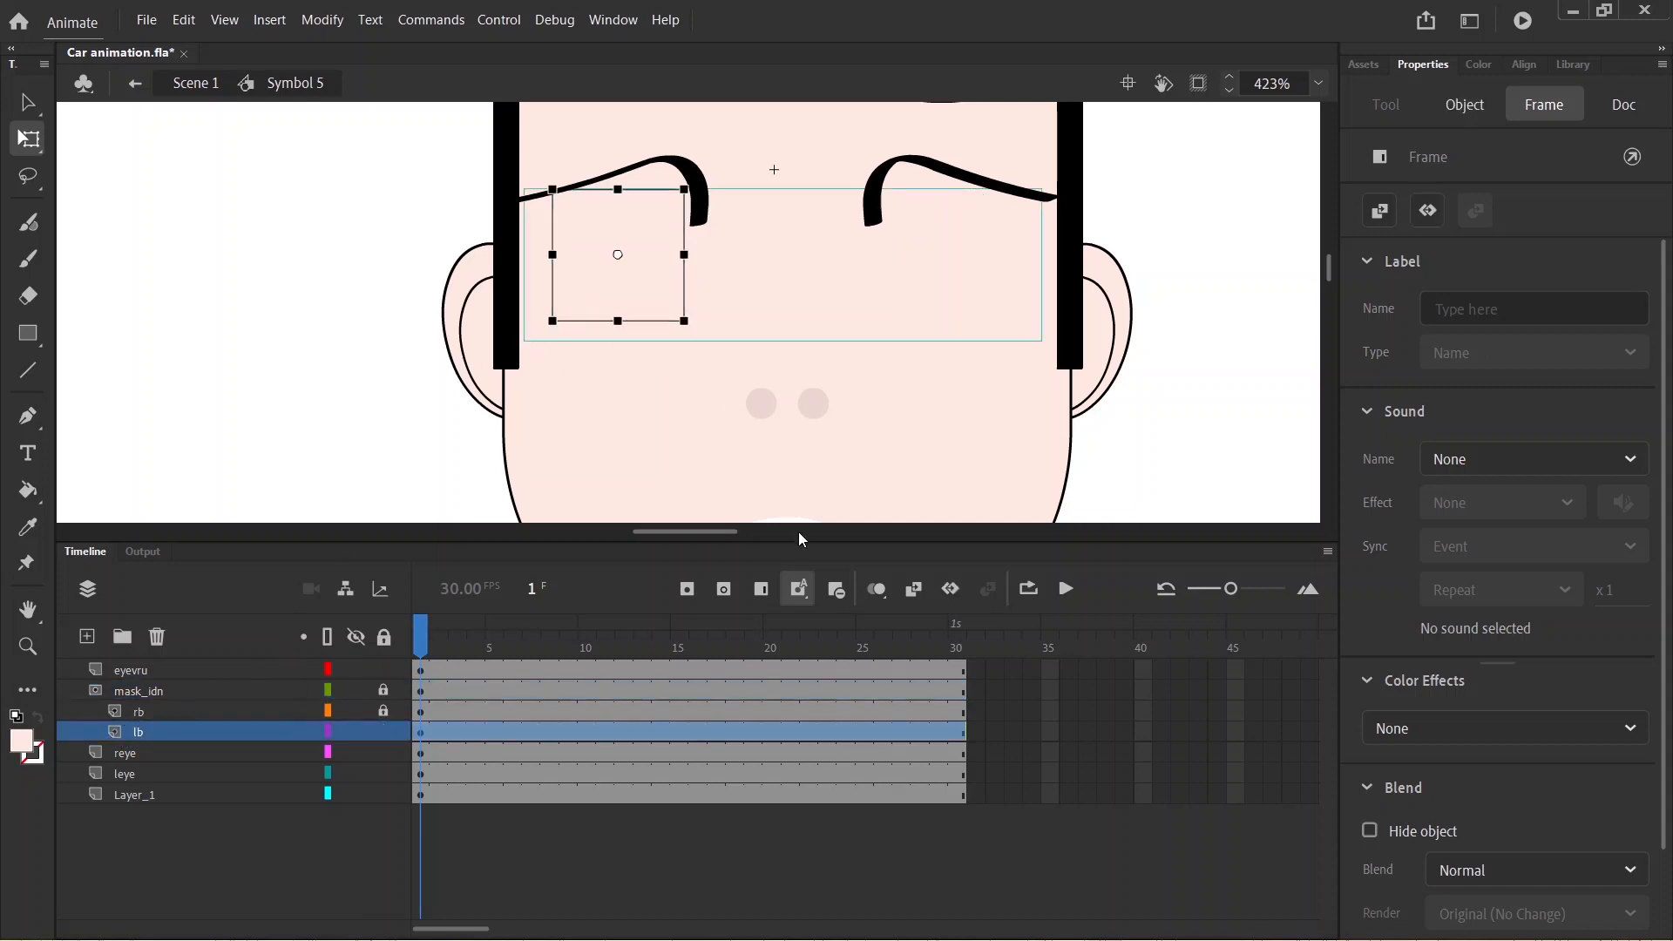
{"action": "left_click", "coordinate": [838, 449]}
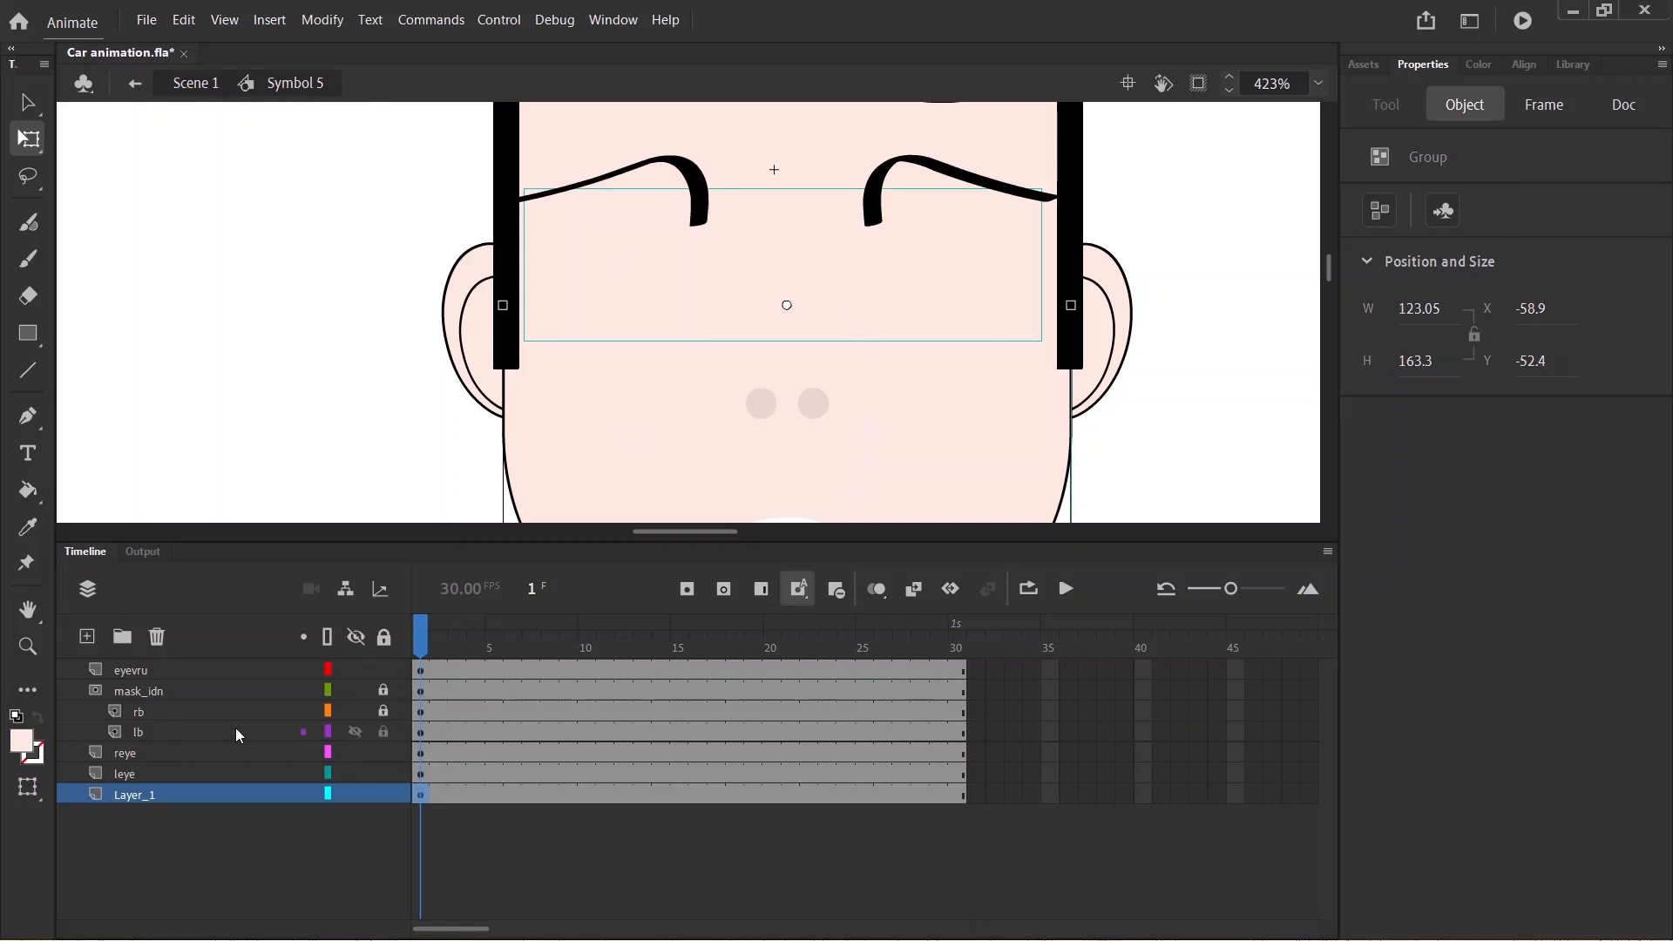
{"action": "left_click", "coordinate": [183, 732]}
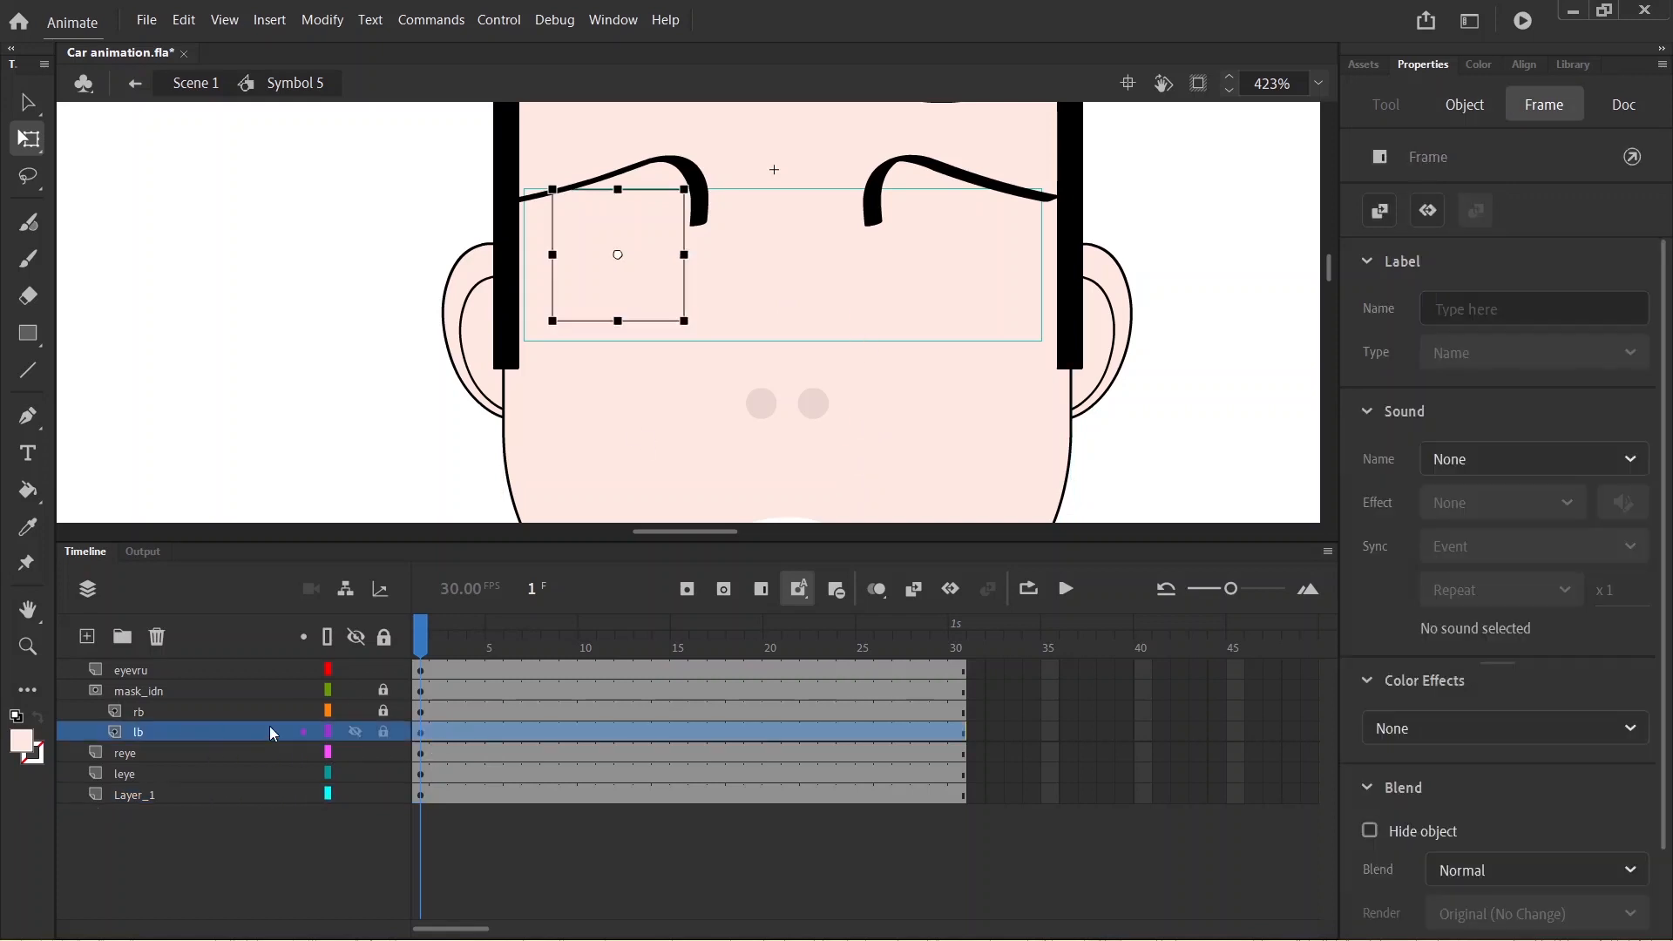
{"action": "left_click", "coordinate": [384, 733]}
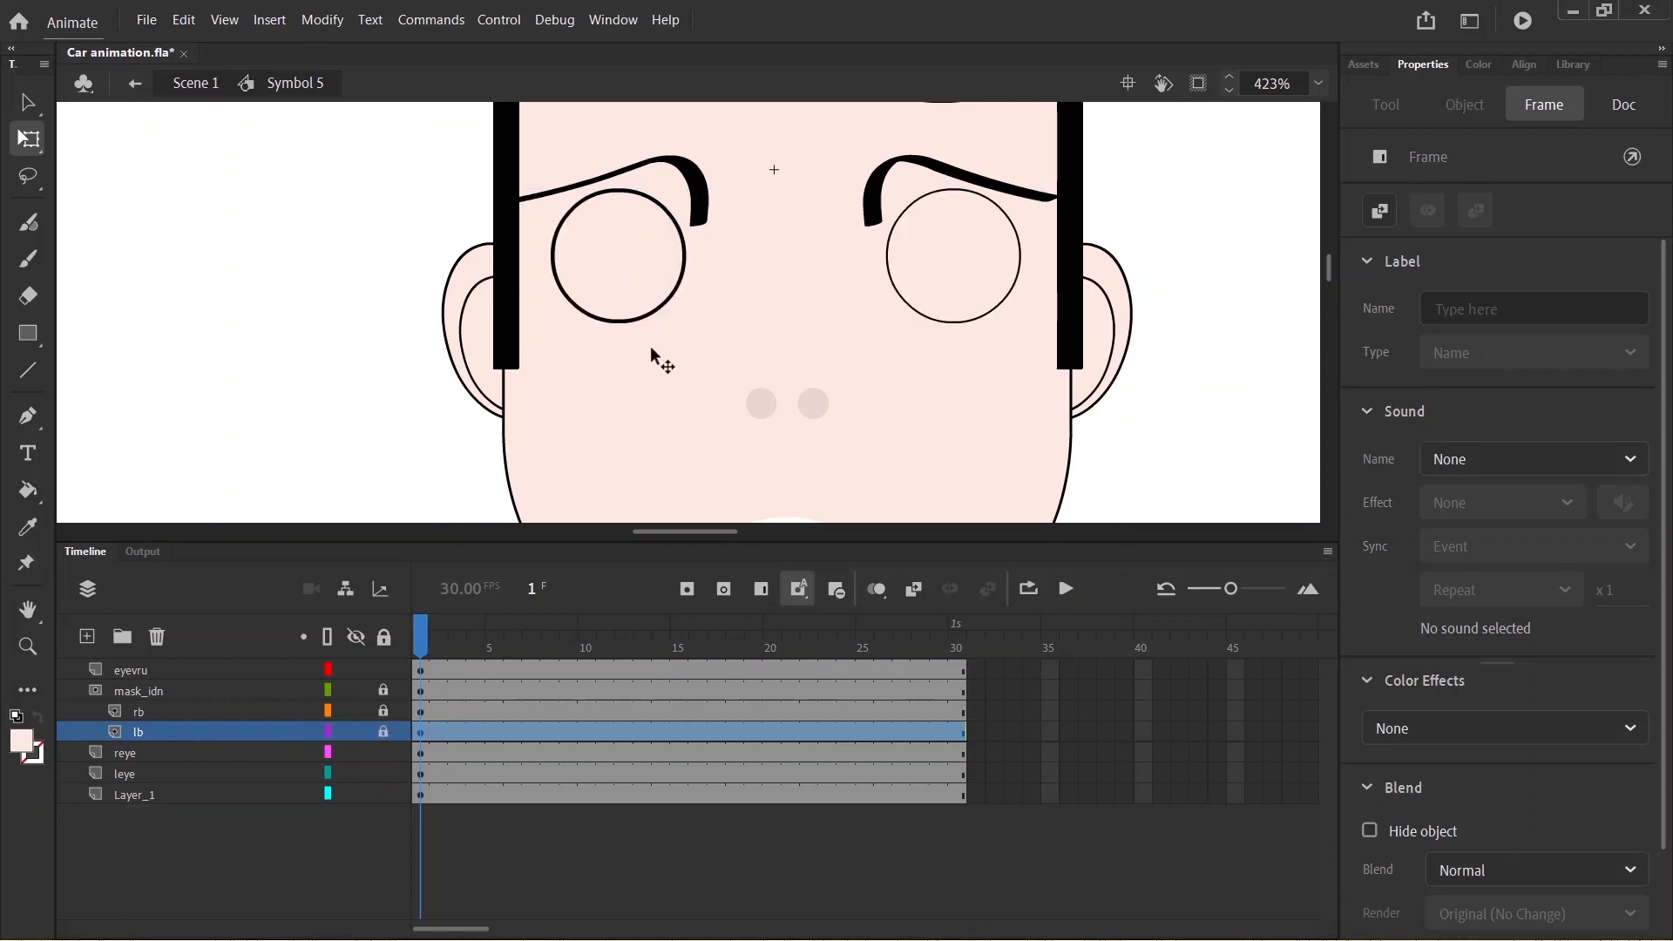
- Shorten the mask rectangle to about 19.65 px high and preview the half-closed eyelids by temporarily locking the mask layer
{"action": "left_click", "coordinate": [385, 689]}
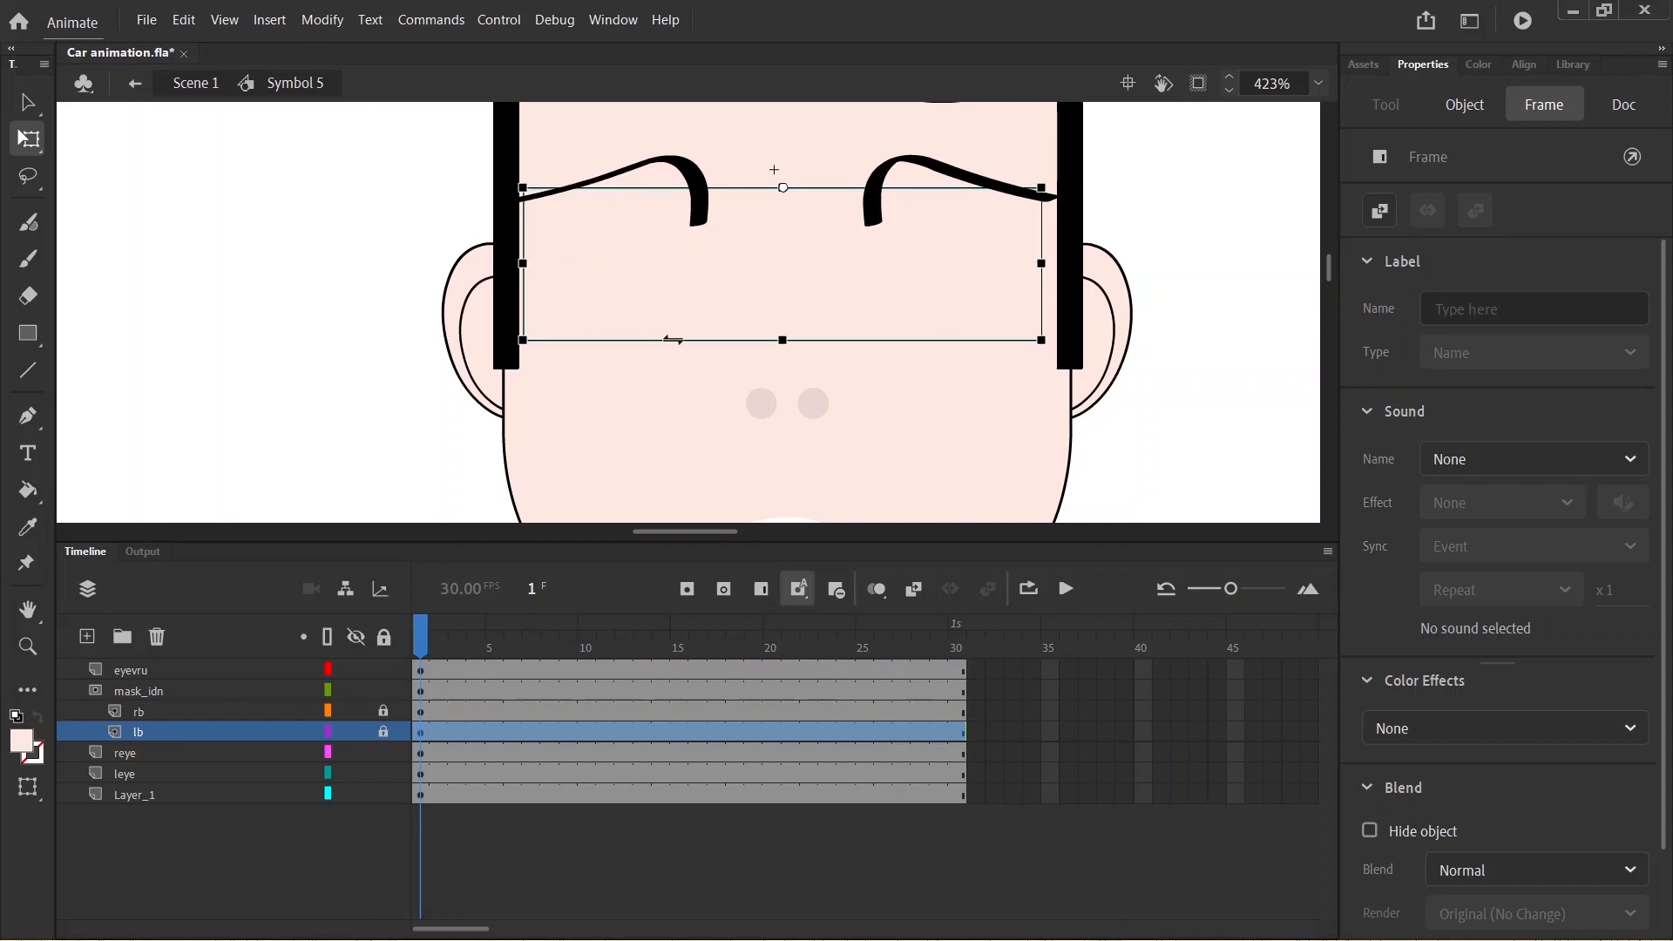
{"action": "left_click_drag", "start_coordinate": [781, 338], "coordinate": [782, 275]}
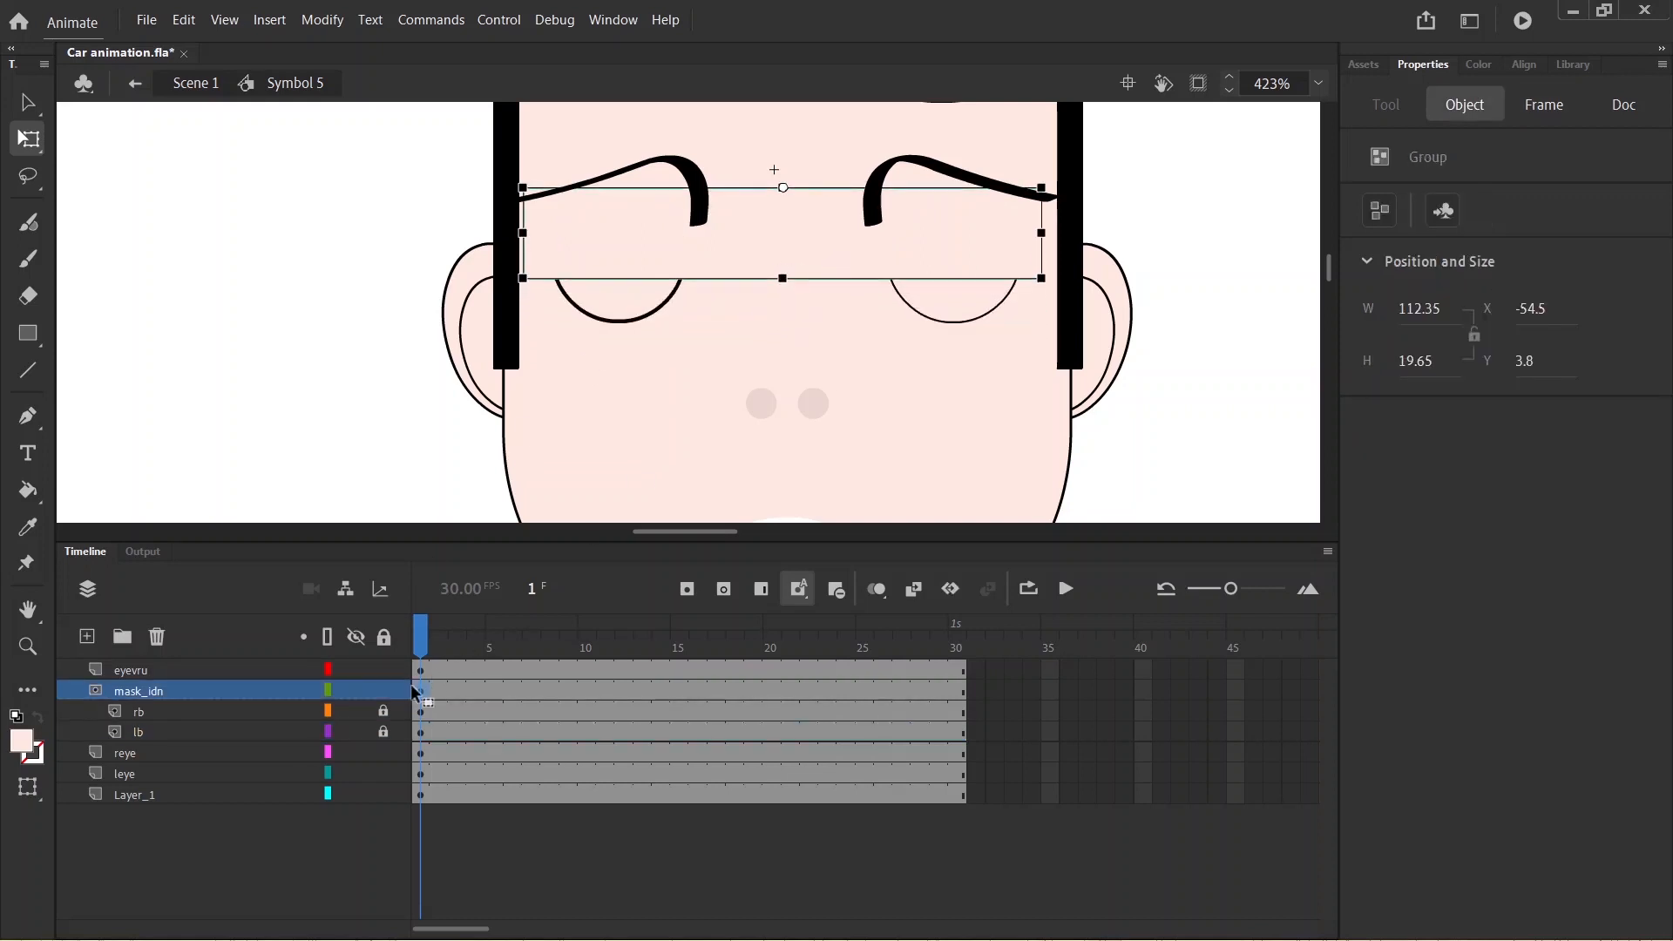
{"action": "left_click", "coordinate": [385, 690]}
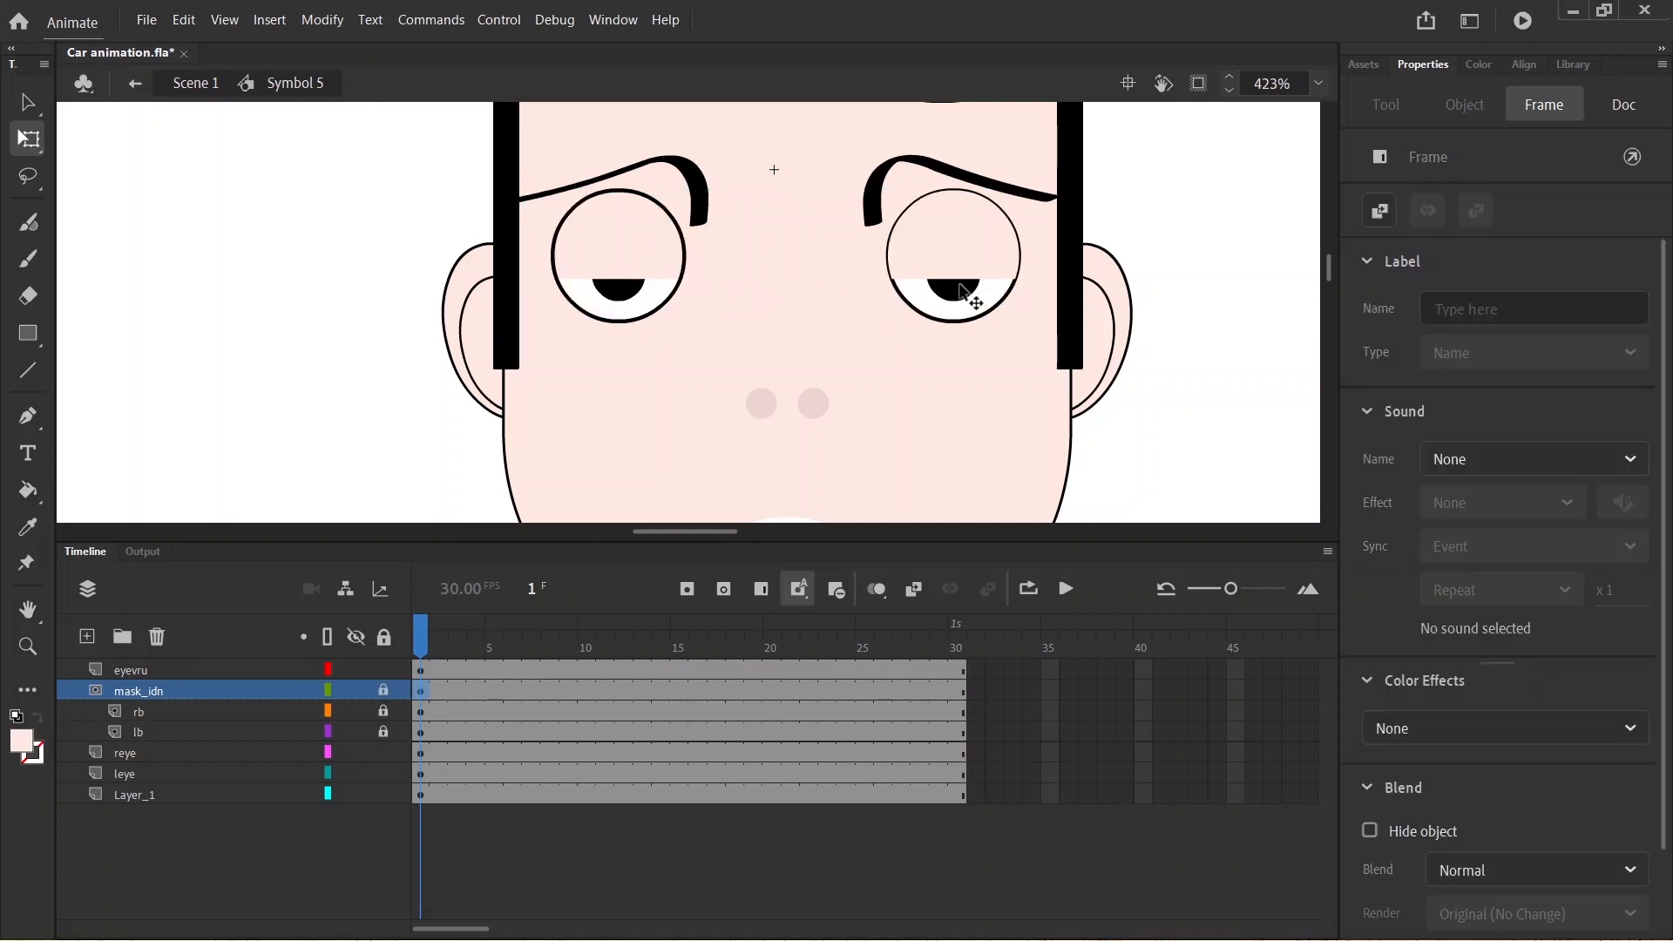
{"action": "left_click", "coordinate": [383, 690]}
- Create a motion tween on the mask_idn layer, converting the mask rectangle to a symbol
{"action": "left_click", "coordinate": [202, 697]}
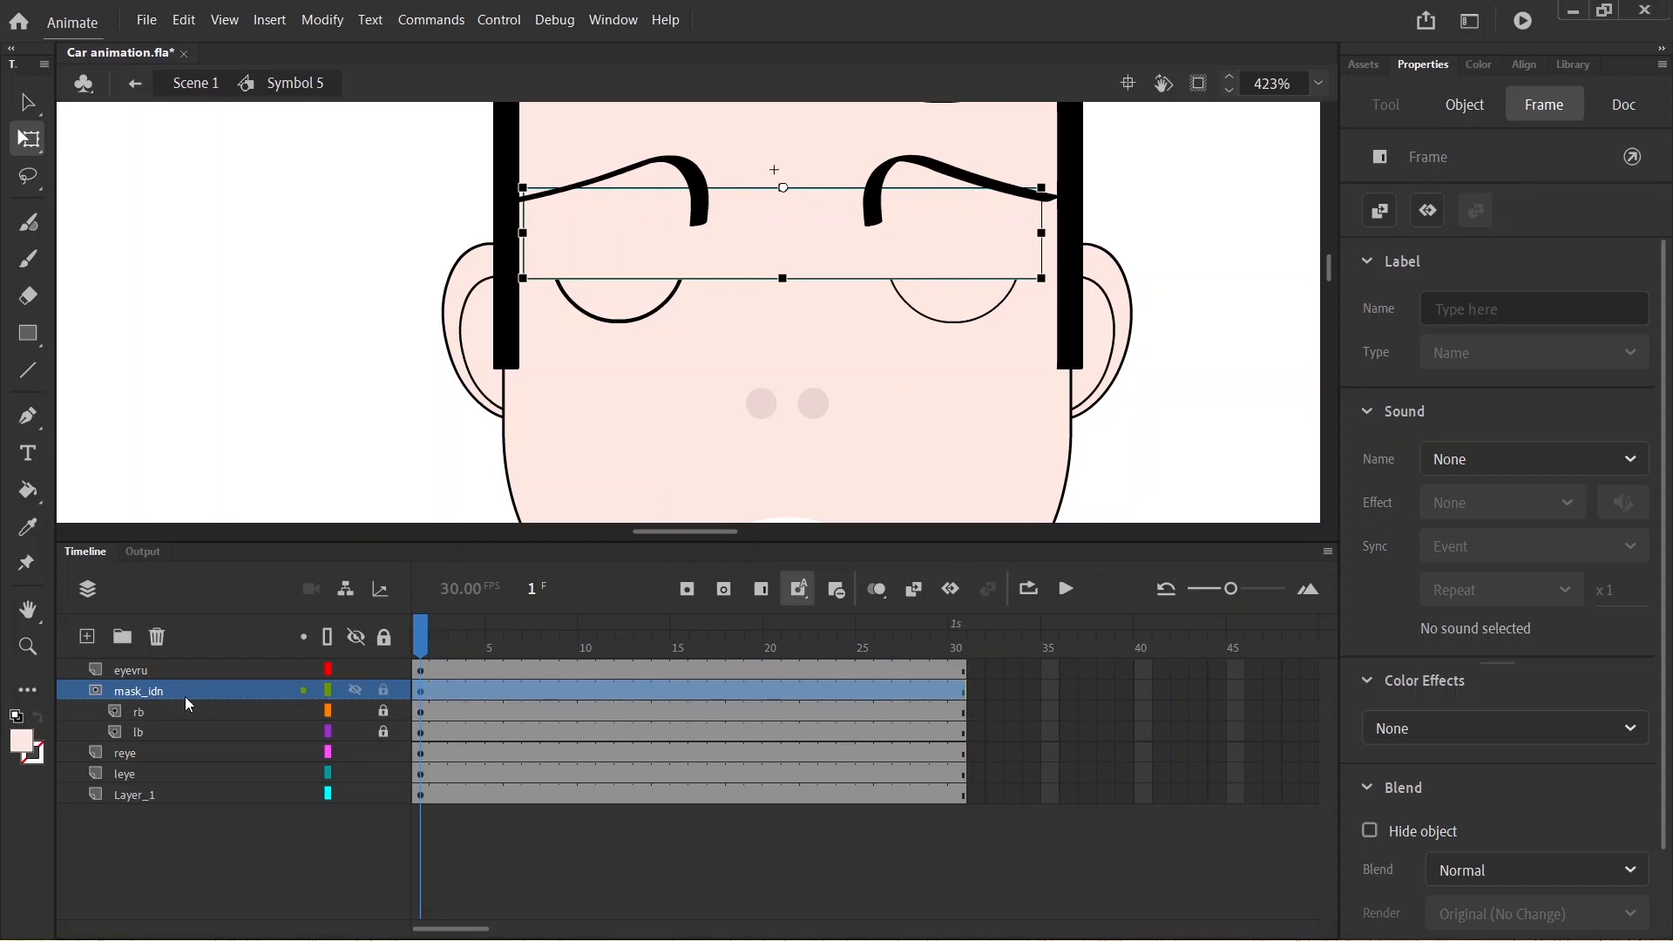
{"action": "right_click", "coordinate": [260, 694]}
{"action": "right_click", "coordinate": [610, 695]}
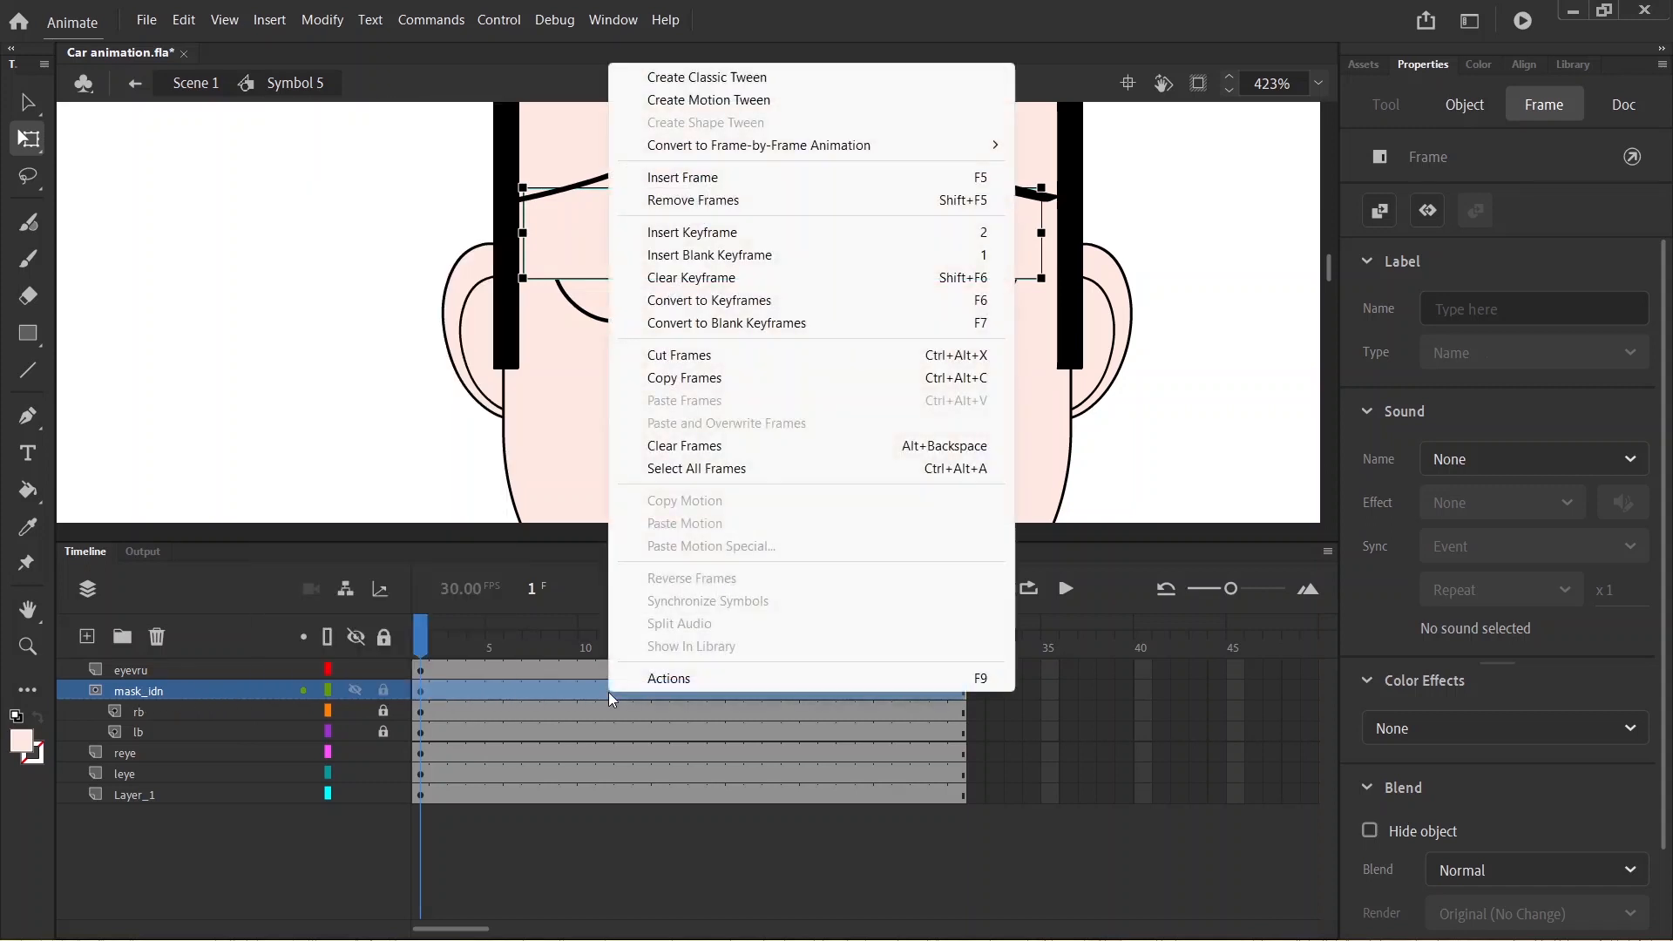
{"action": "left_click", "coordinate": [724, 103]}
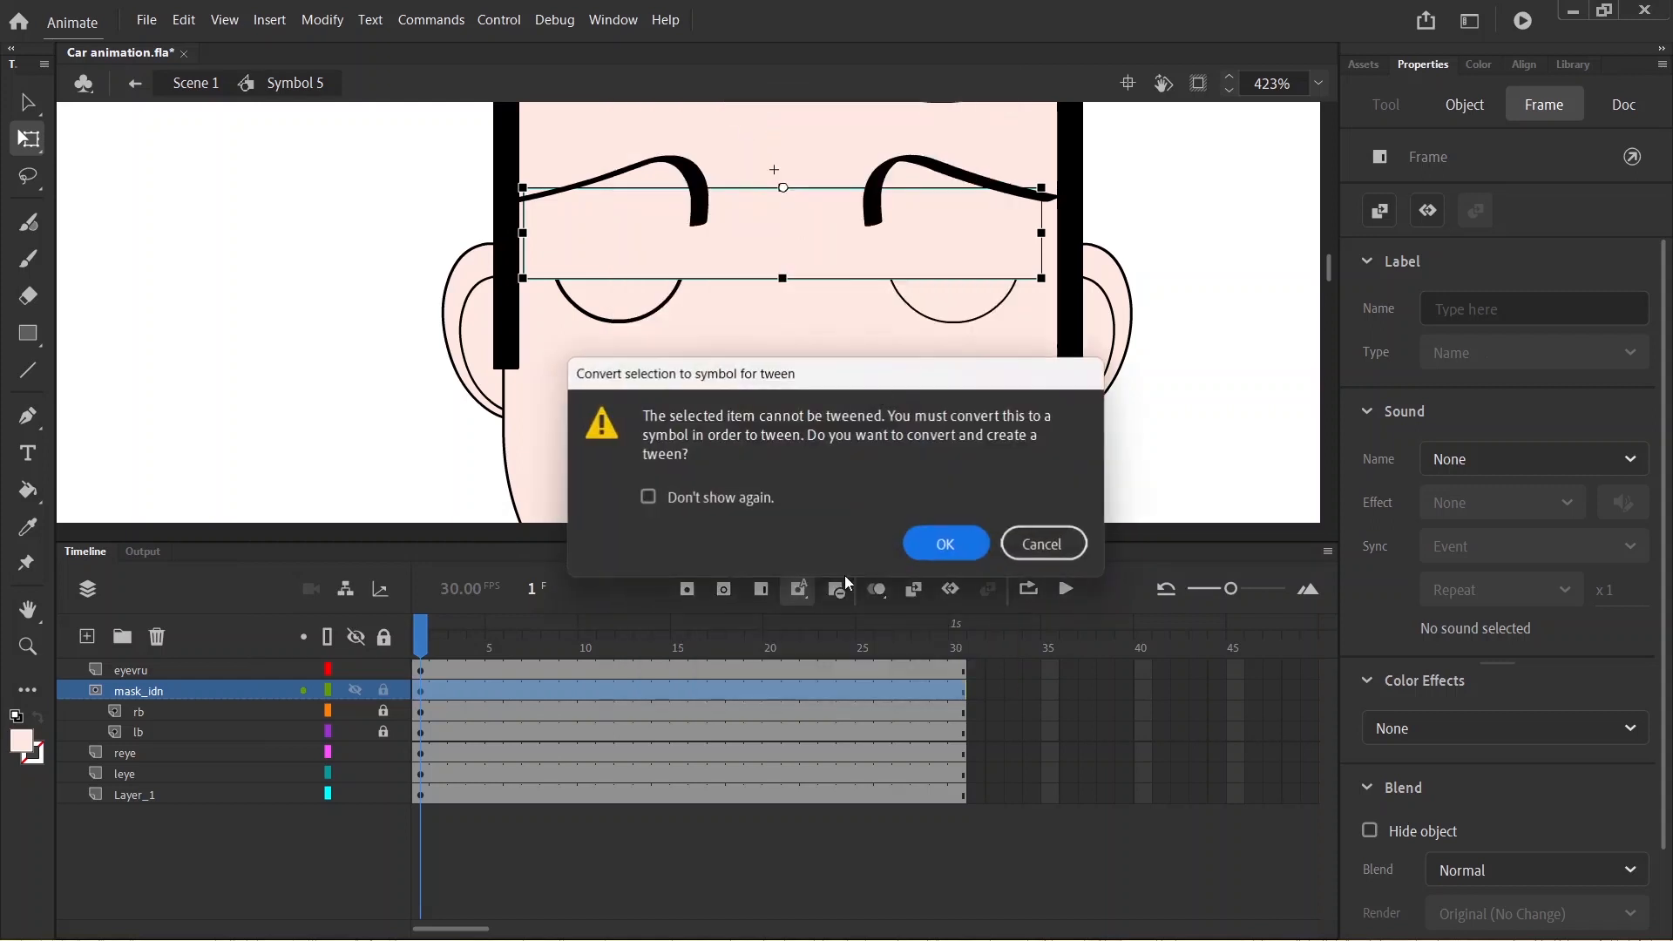
{"action": "left_click", "coordinate": [946, 547]}
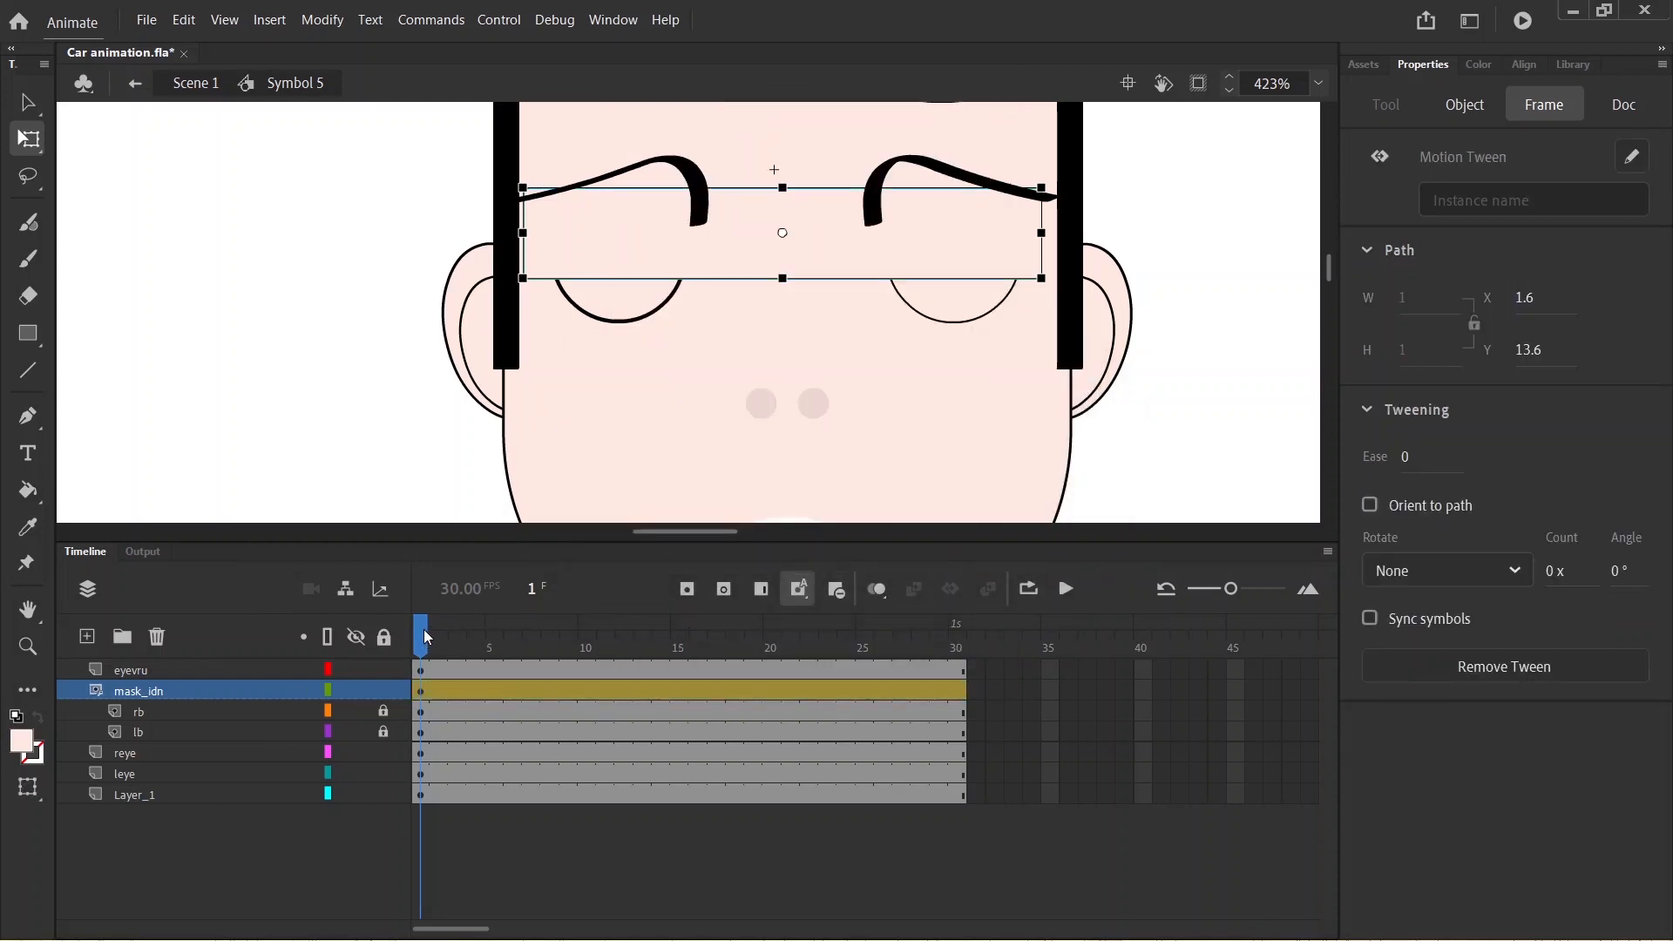
{"action": "mouse_move", "coordinate": [427, 637]}
{"action": "left_mouse_down"}
{"action": "mouse_move", "coordinate": [583, 634]}
{"action": "mouse_move", "coordinate": [420, 633]}
{"action": "left_mouse_up"}
{"action": "left_click", "coordinate": [423, 690]}
{"action": "mouse_move", "coordinate": [780, 274]}
{"action": "left_mouse_down"}
{"action": "mouse_move", "coordinate": [784, 229]}
{"action": "mouse_move", "coordinate": [786, 254]}
{"action": "left_mouse_up"}
{"action": "key", "text": "ctrl+z"}
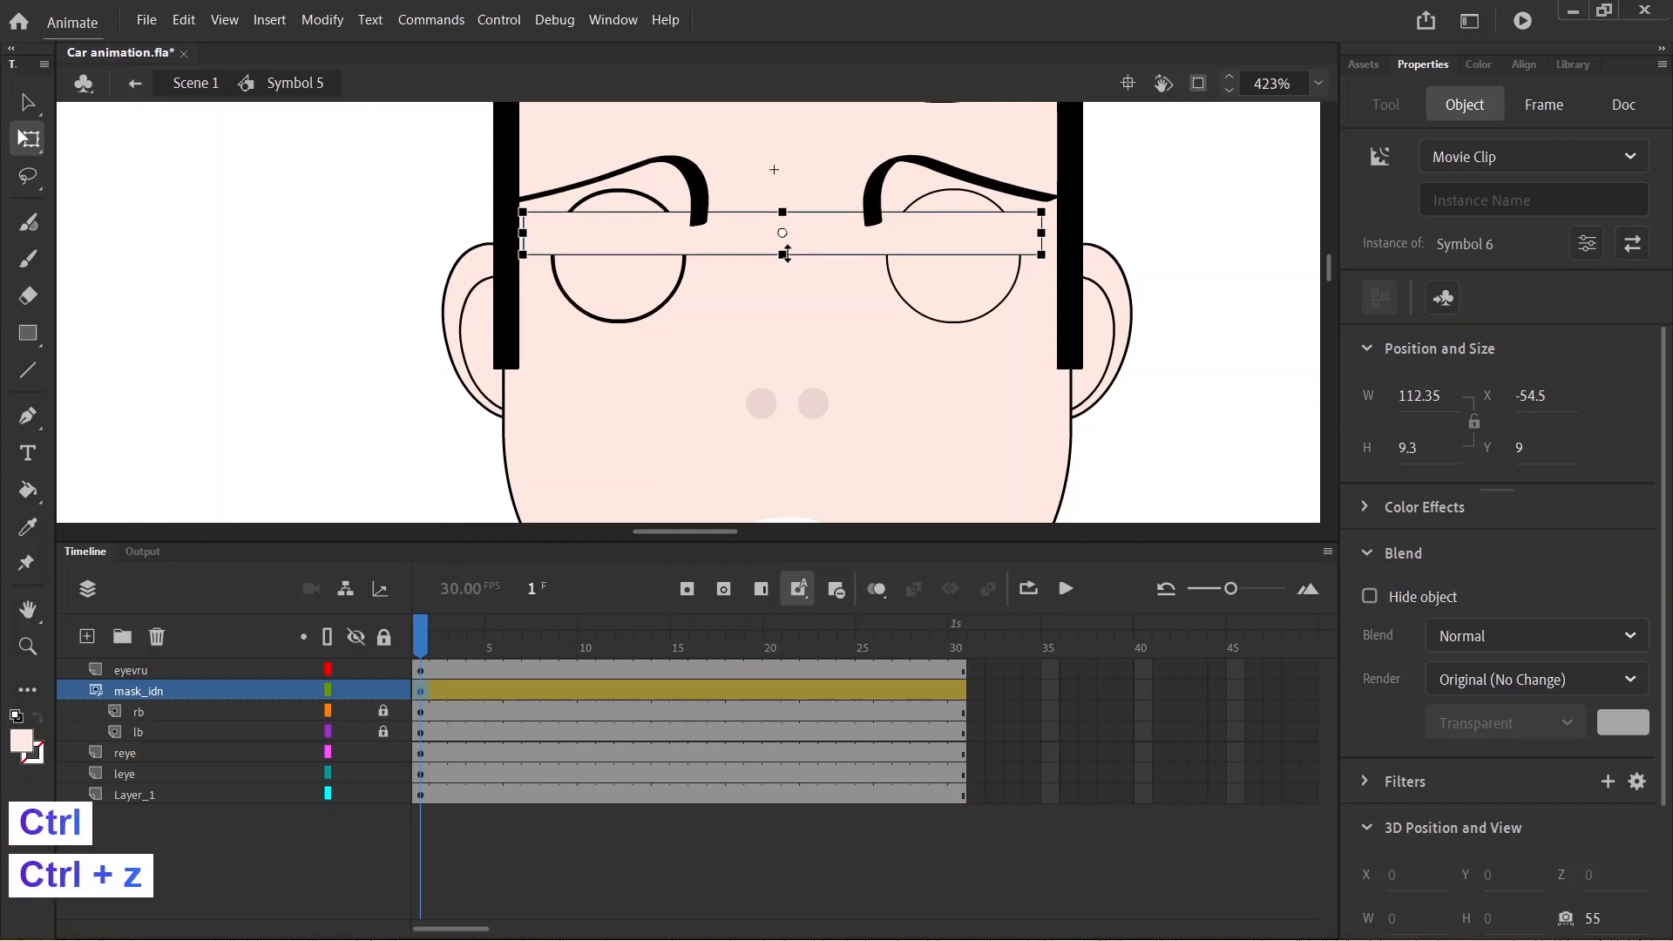
{"action": "key", "text": "ctrl+z"}
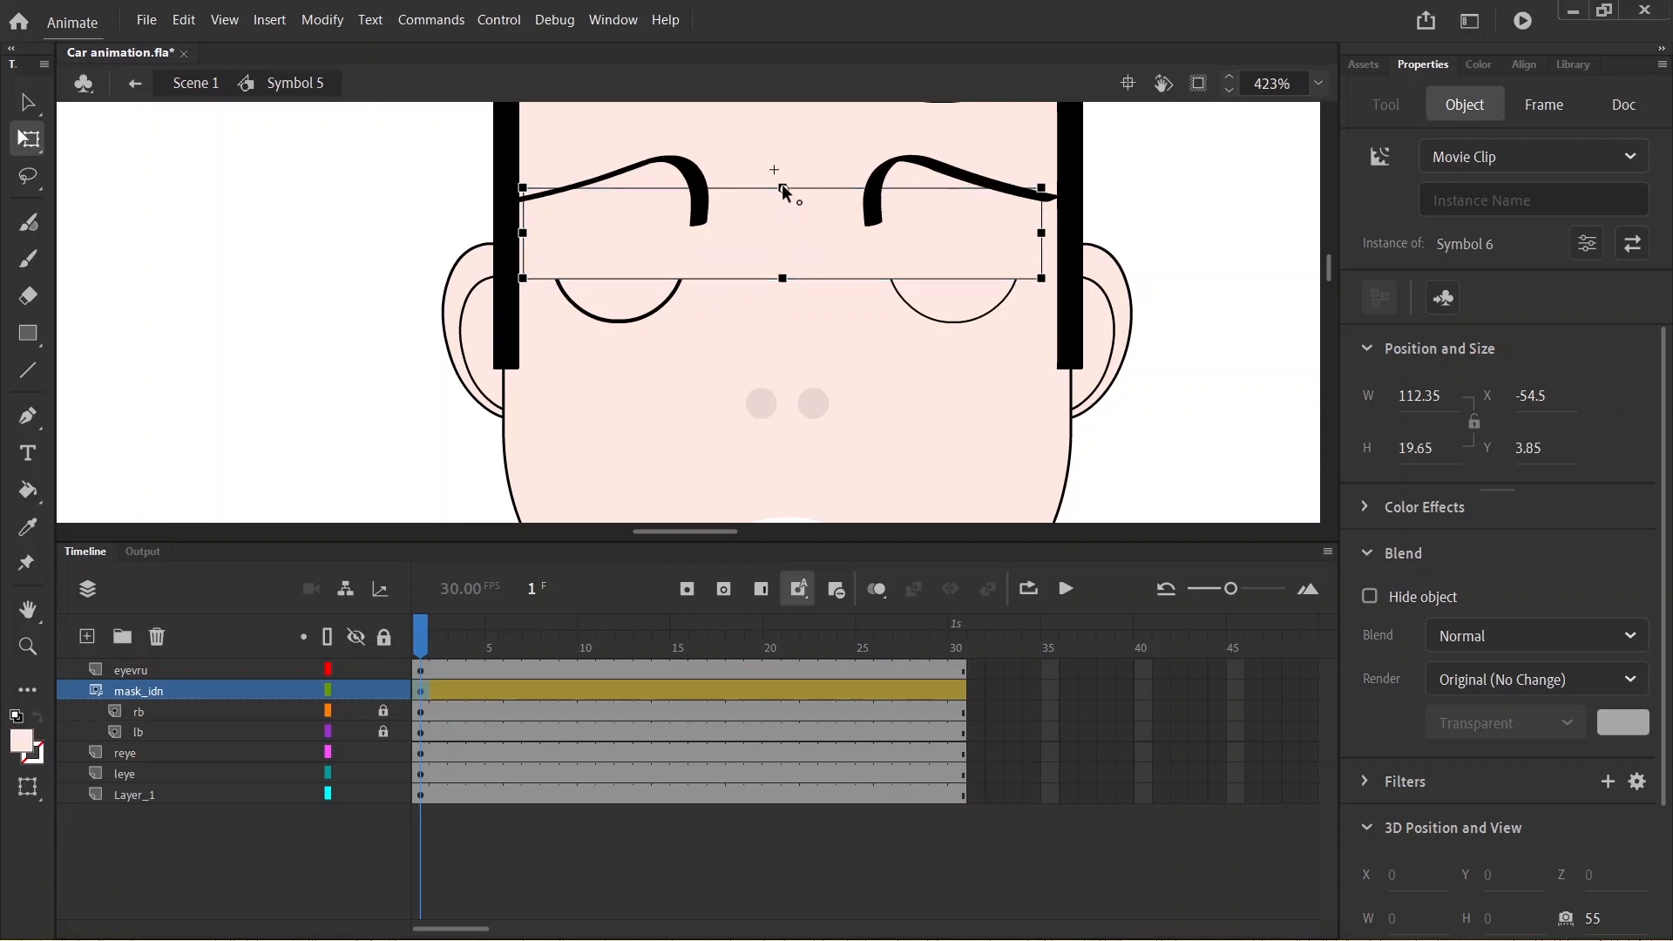
- With the top edge fixed, shrink the mask rectangle to about 2.85 px high at frame 1 and stretch it to about 31.2 px at frame 10
{"action": "left_click_drag", "start_coordinate": [782, 278], "coordinate": [796, 202]}
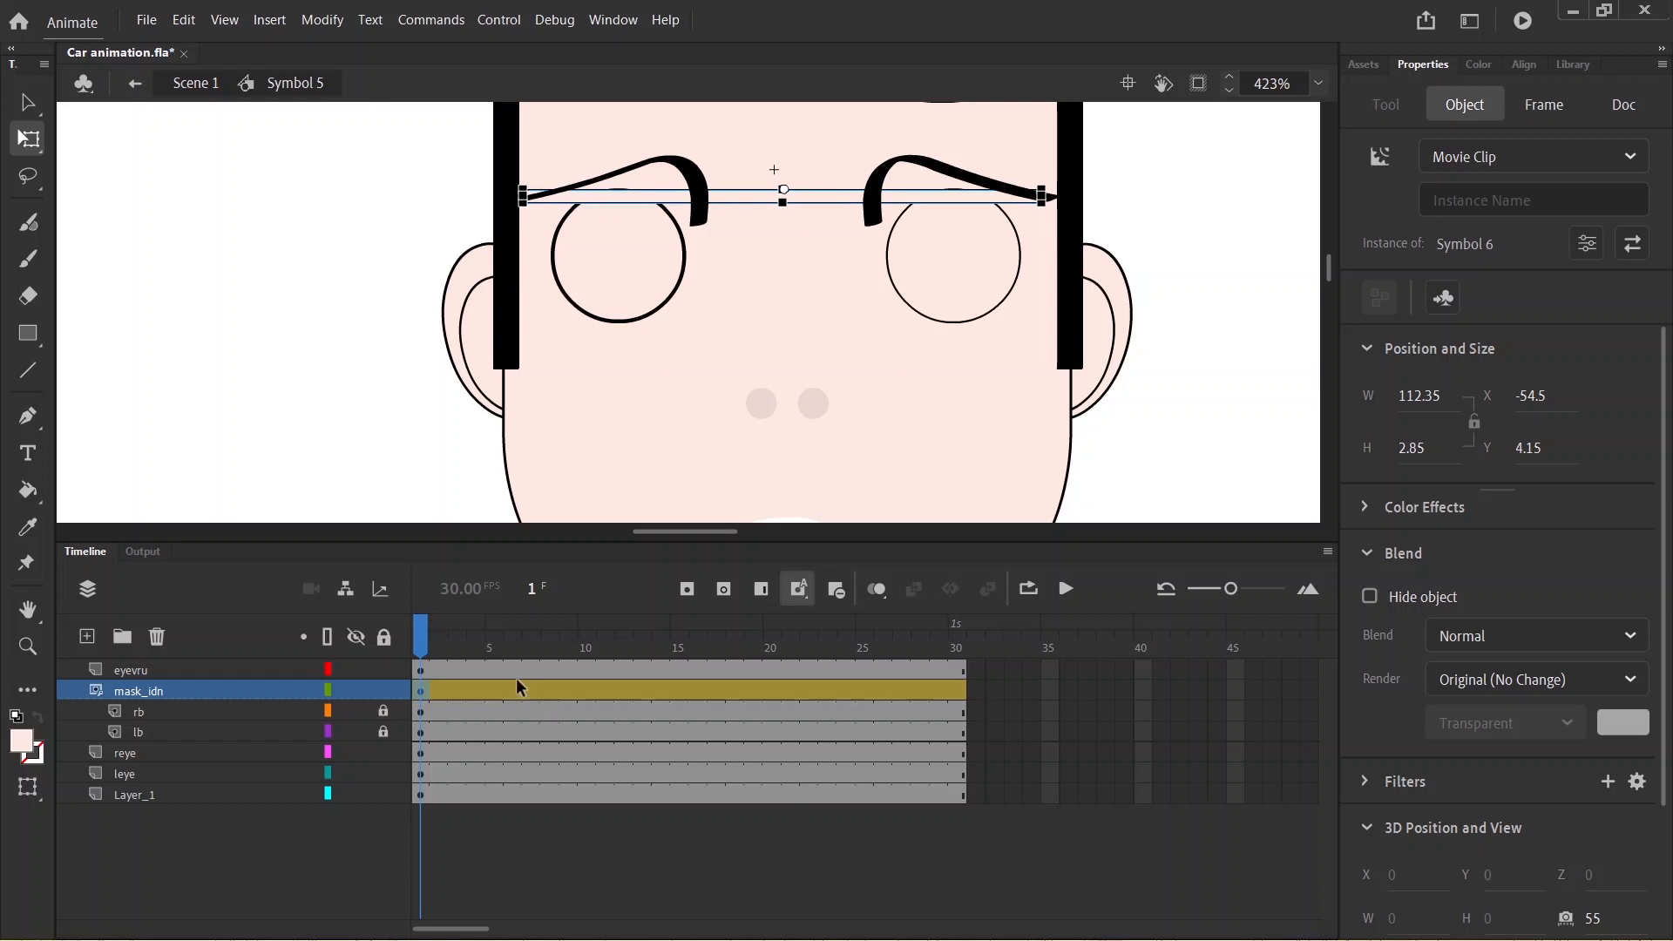
{"action": "left_click_drag", "start_coordinate": [421, 633], "coordinate": [588, 631]}
{"action": "left_click", "coordinate": [587, 687]}
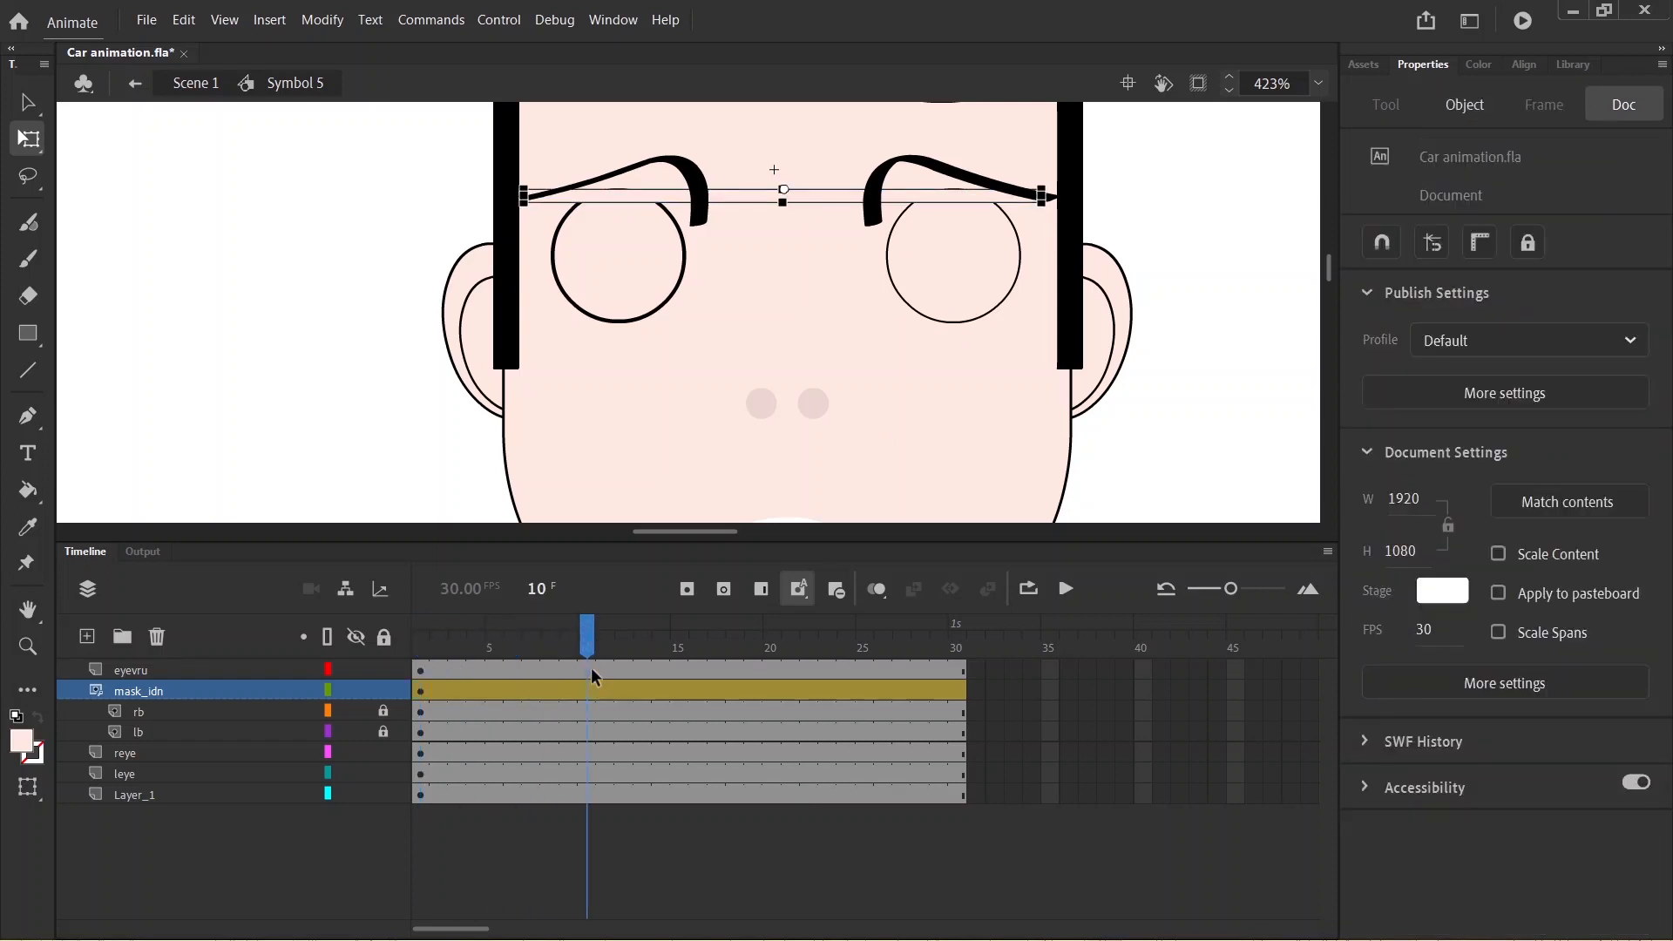
{"action": "left_click_drag", "start_coordinate": [783, 202], "coordinate": [782, 332]}
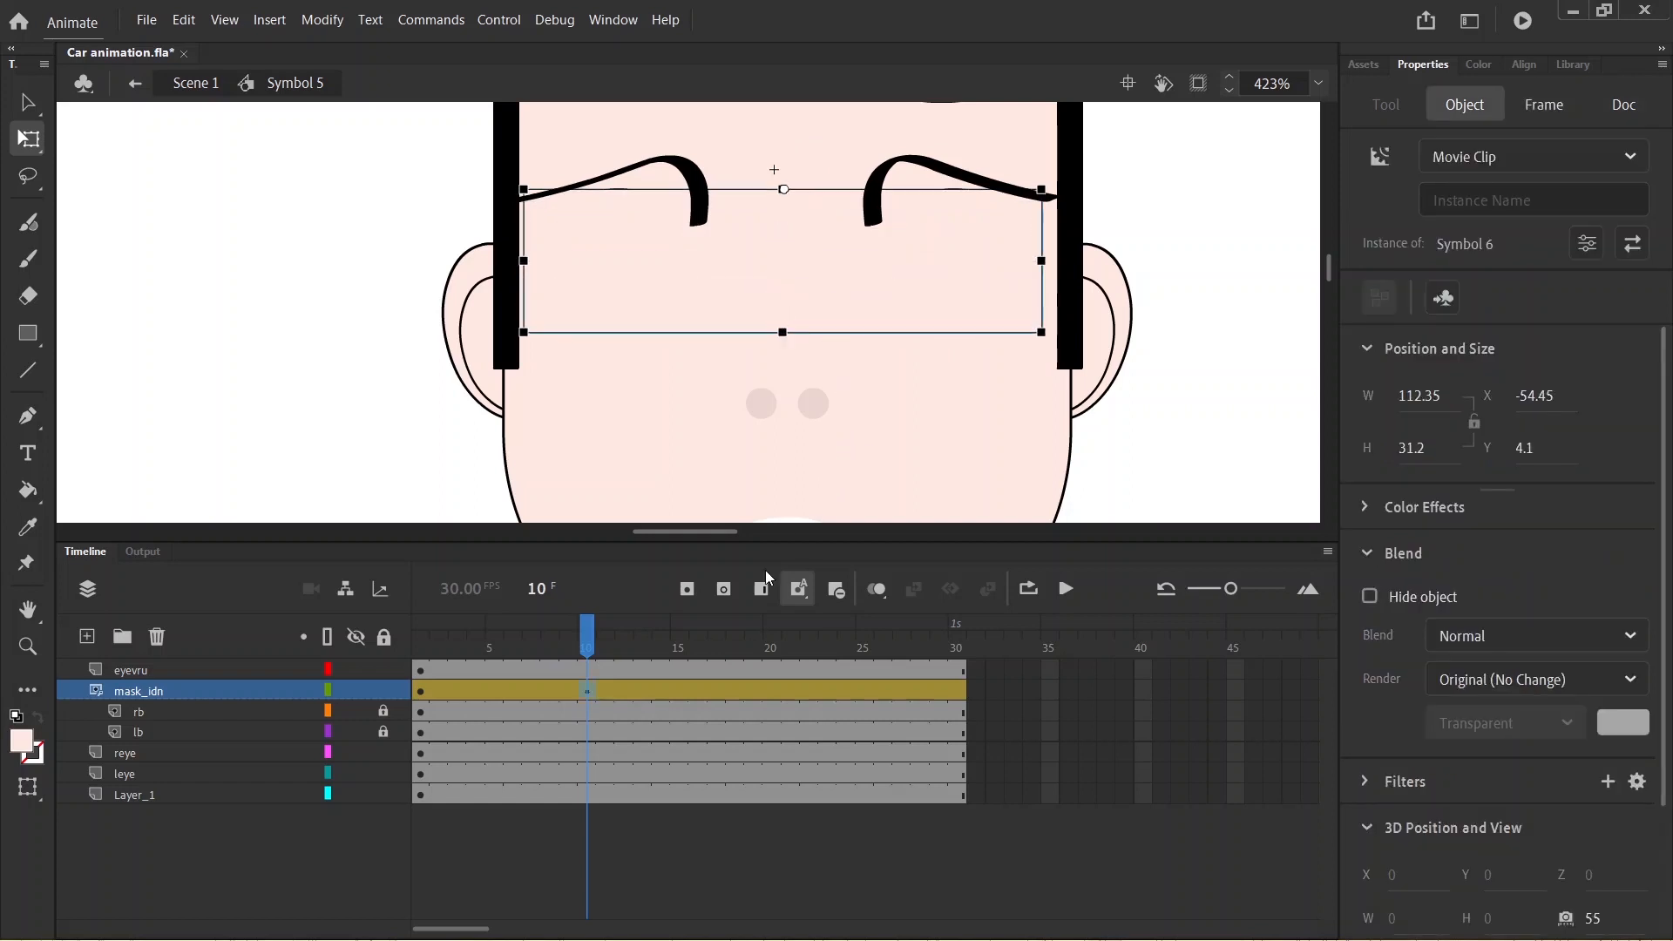
- At frame 20, shrink the mask rectangle to a thin strip at the top of the eyes and lock the mask layer
{"action": "left_click_drag", "start_coordinate": [589, 636], "coordinate": [770, 645]}
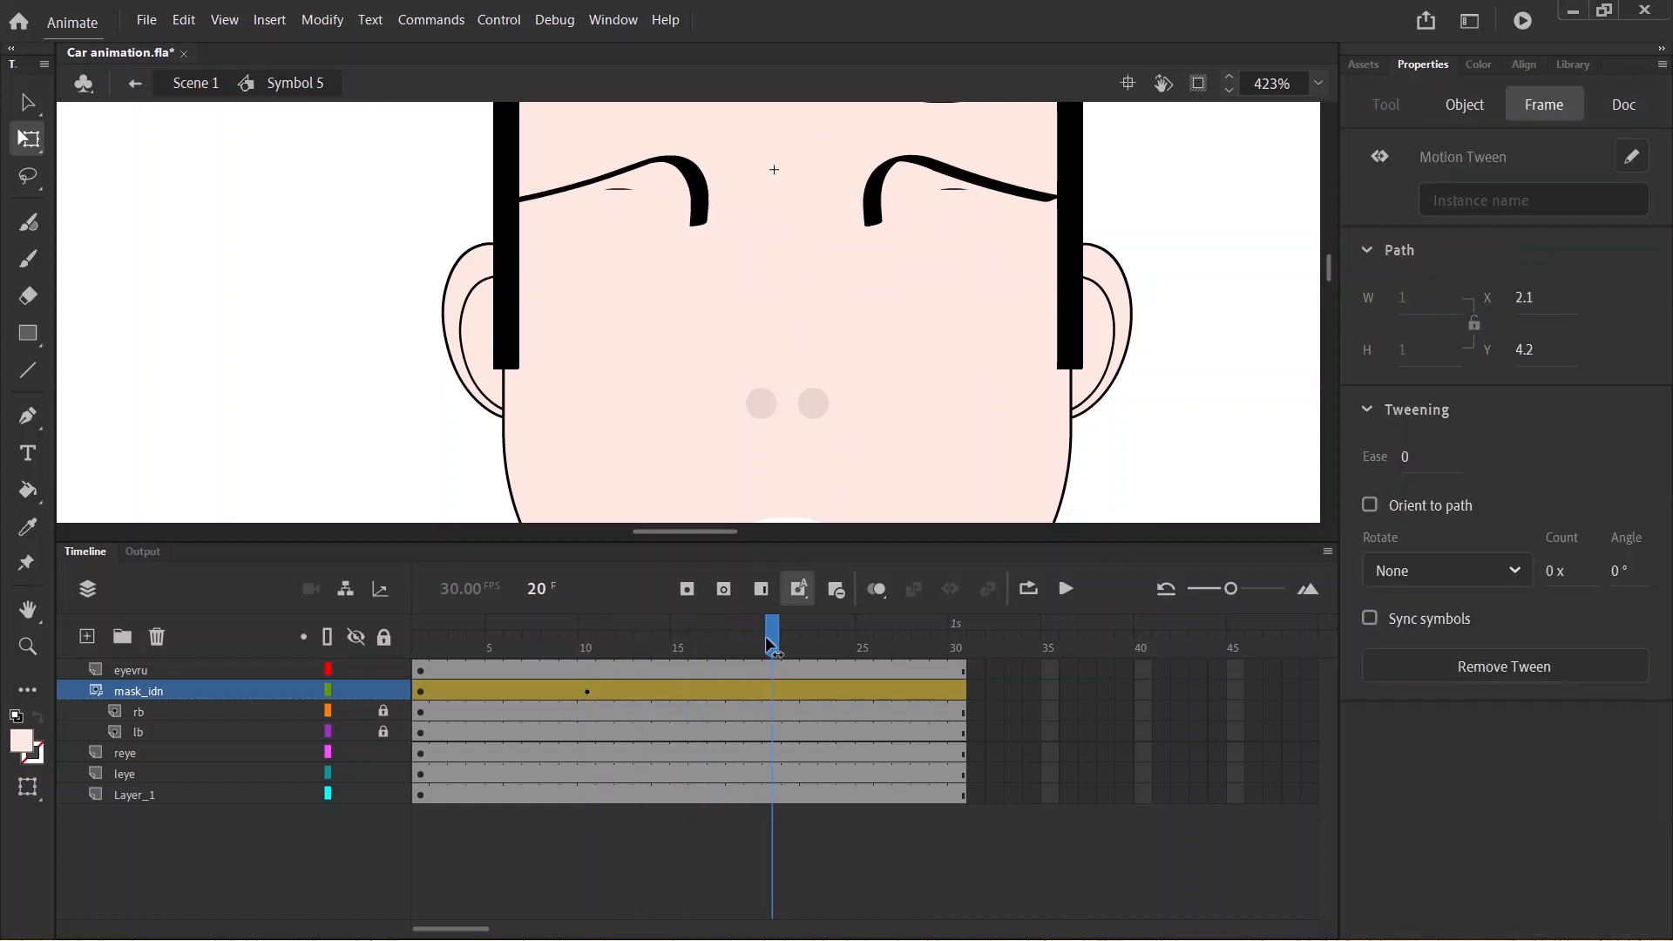
{"action": "left_click", "coordinate": [773, 691]}
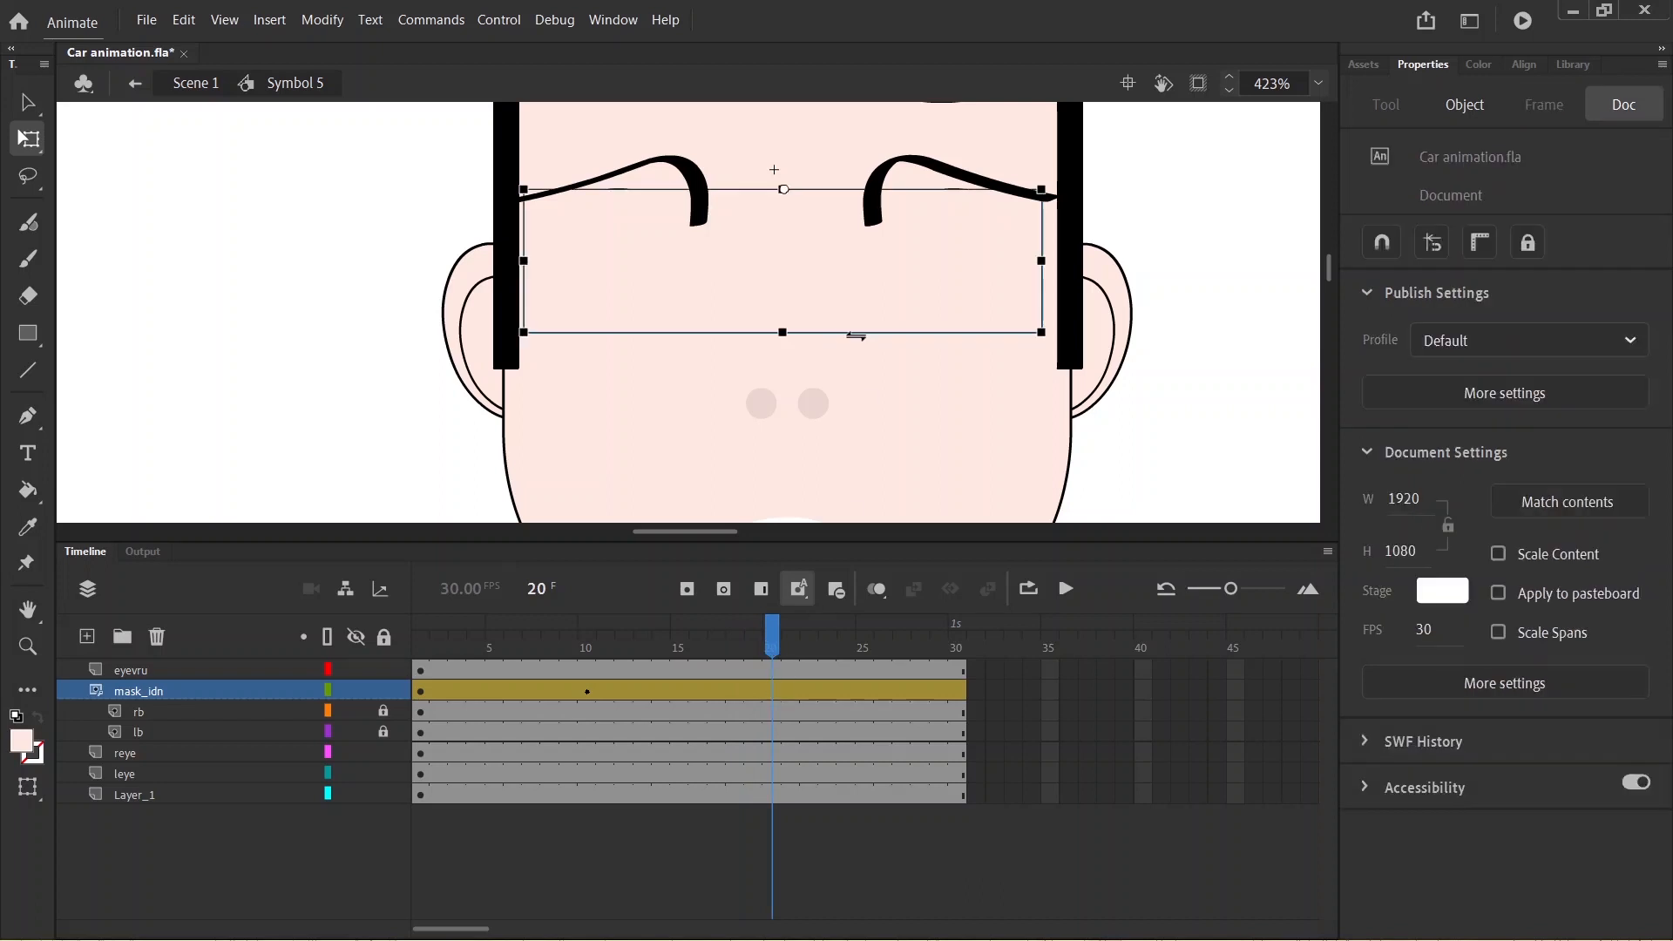
{"action": "left_click_drag", "start_coordinate": [783, 332], "coordinate": [787, 191]}
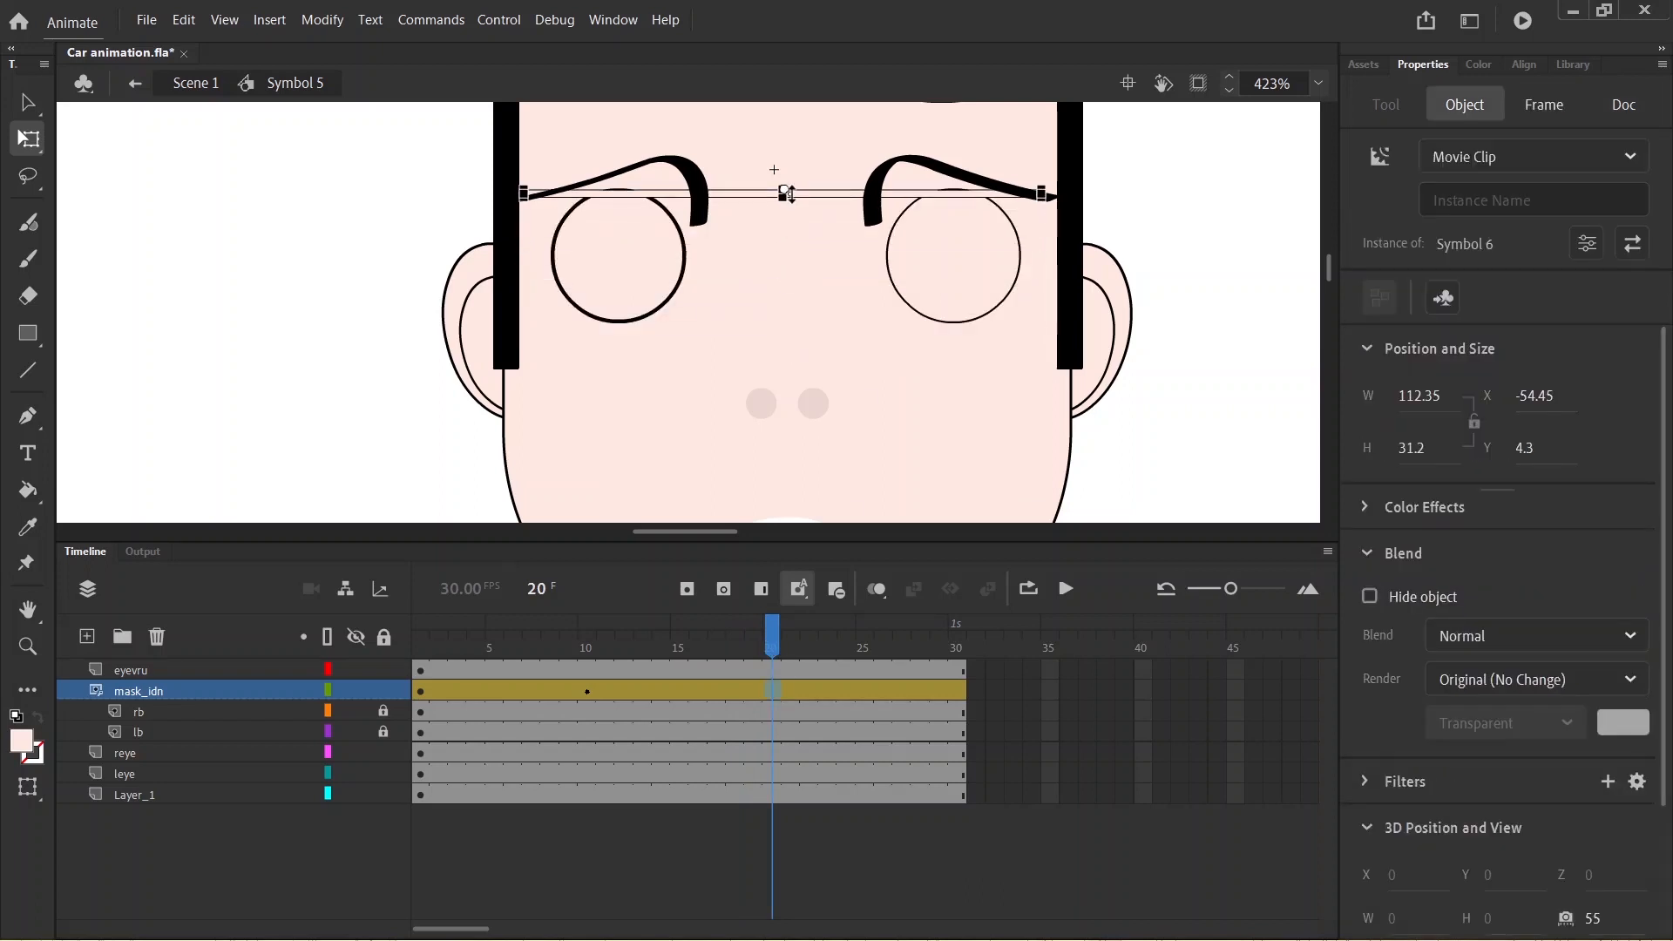
{"action": "left_click", "coordinate": [384, 691]}
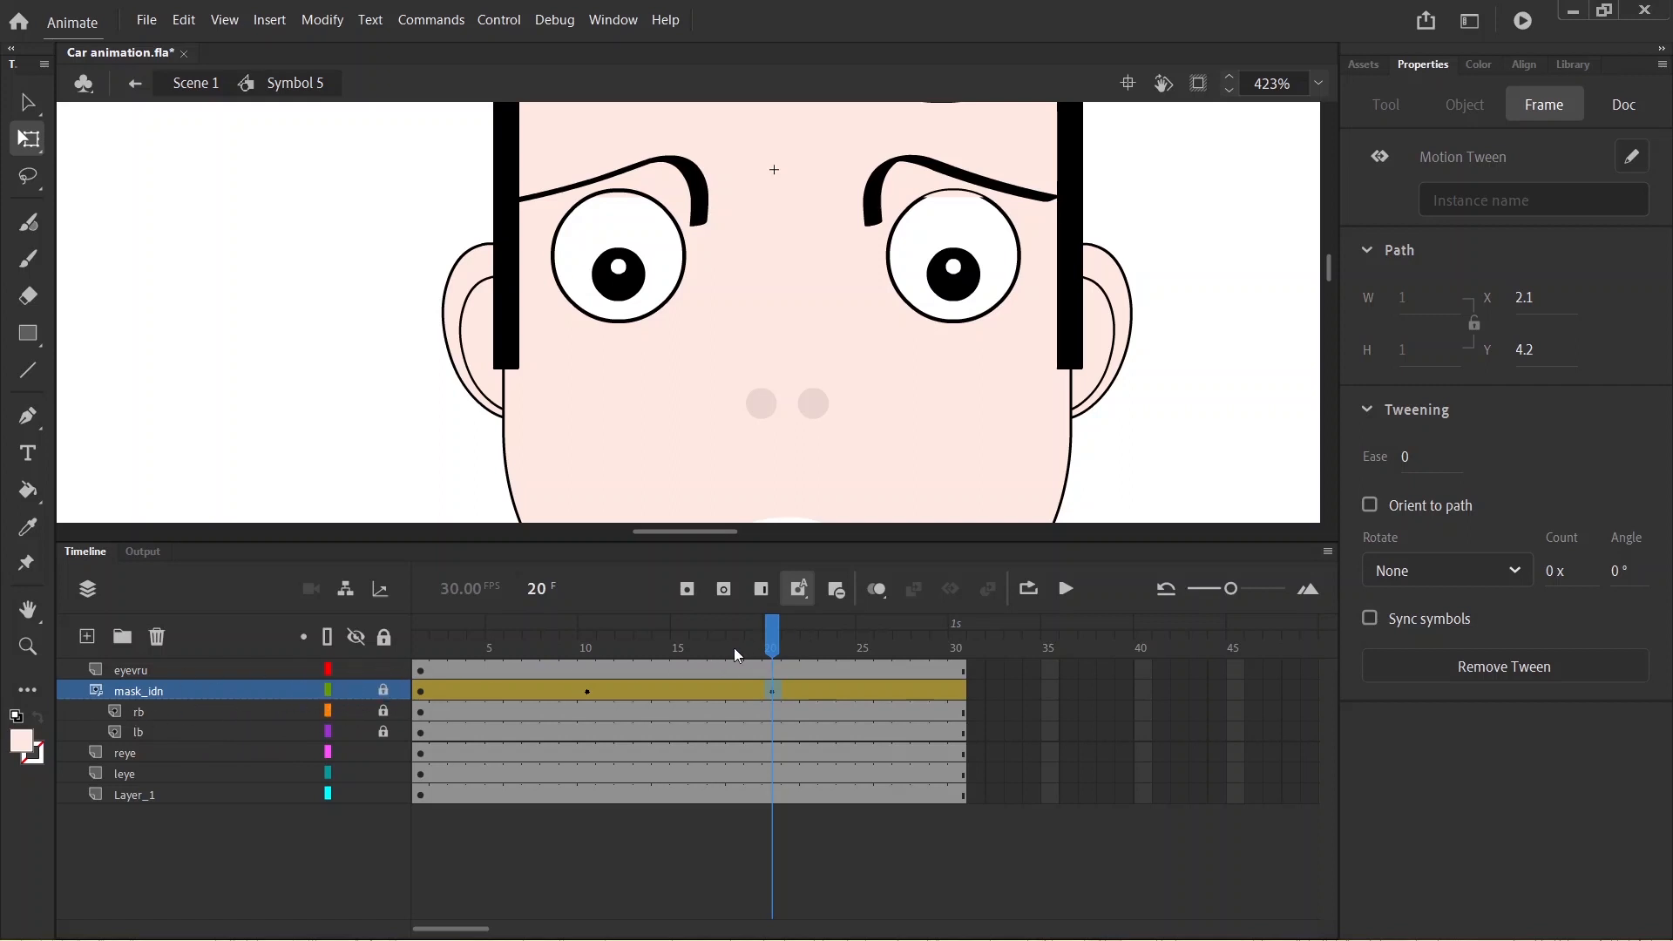
- Play the blink animation from the first frame
{"action": "left_click_drag", "start_coordinate": [768, 644], "coordinate": [211, 643]}
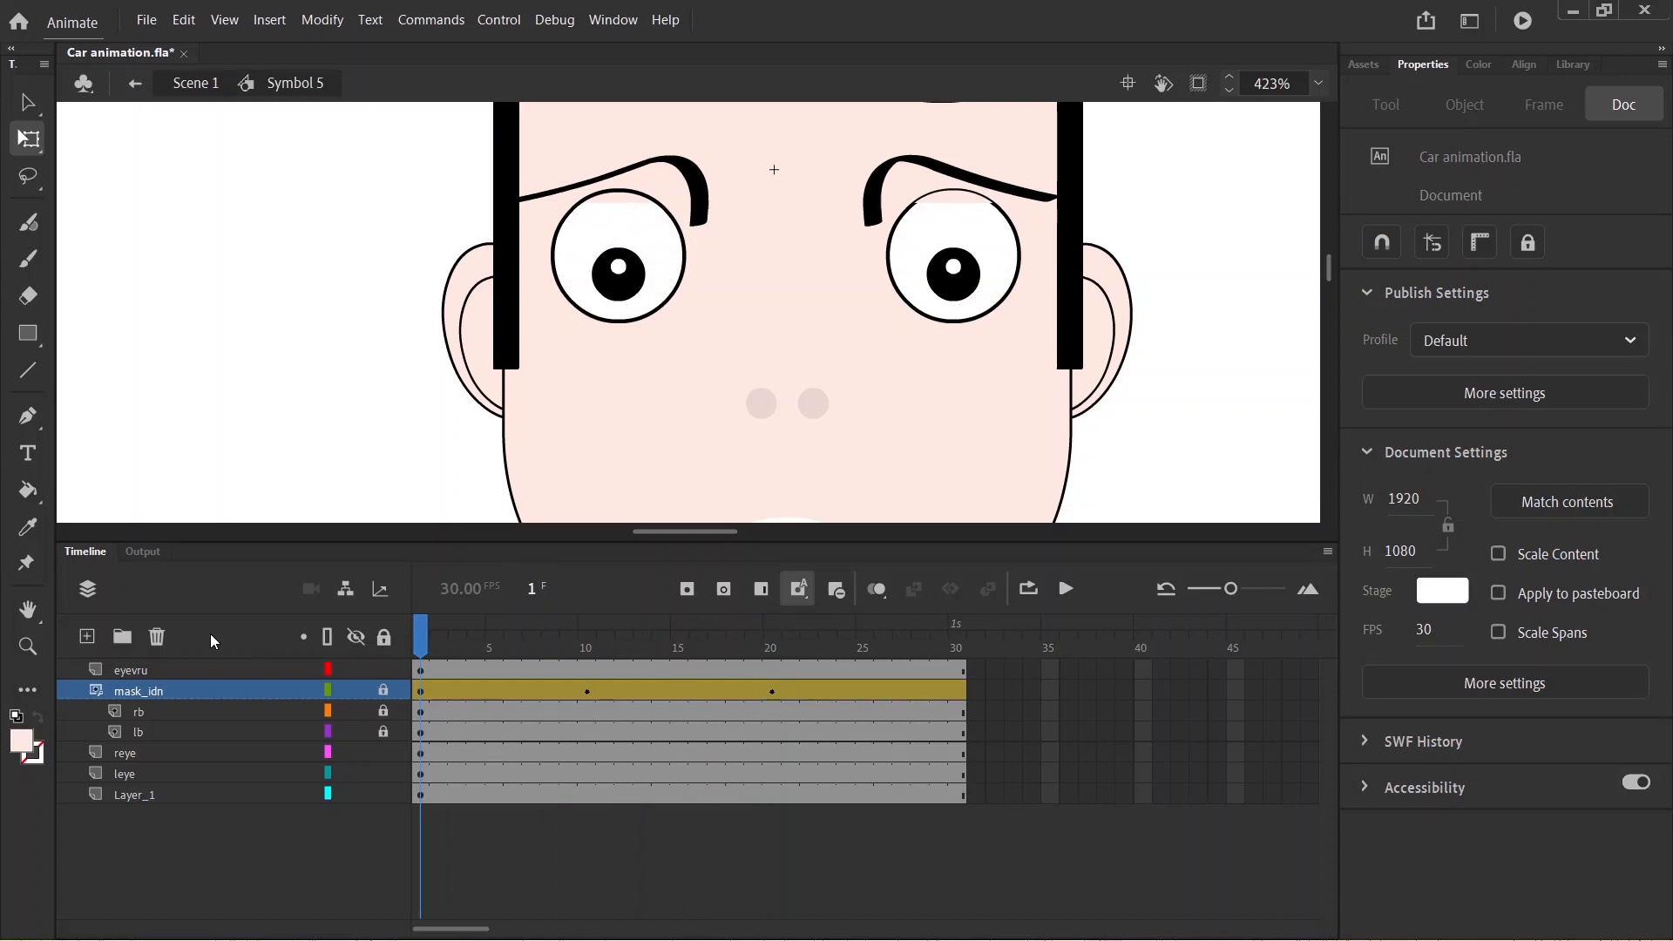
{"action": "key", "text": "Return"}
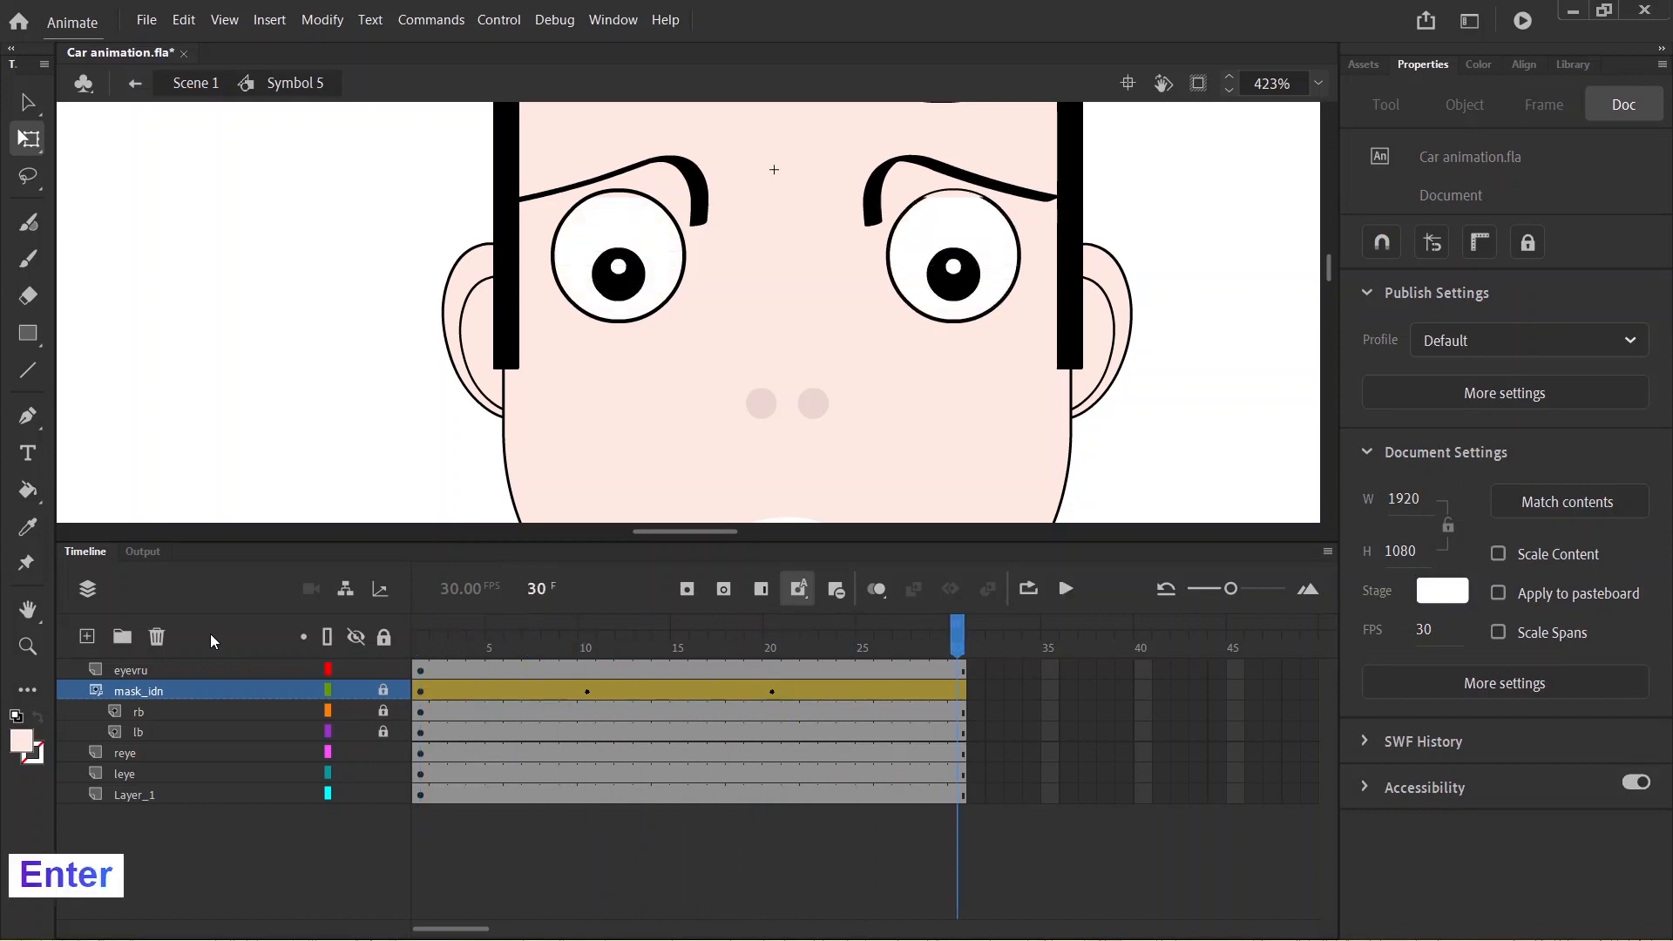
{"action": "key", "text": "Return"}
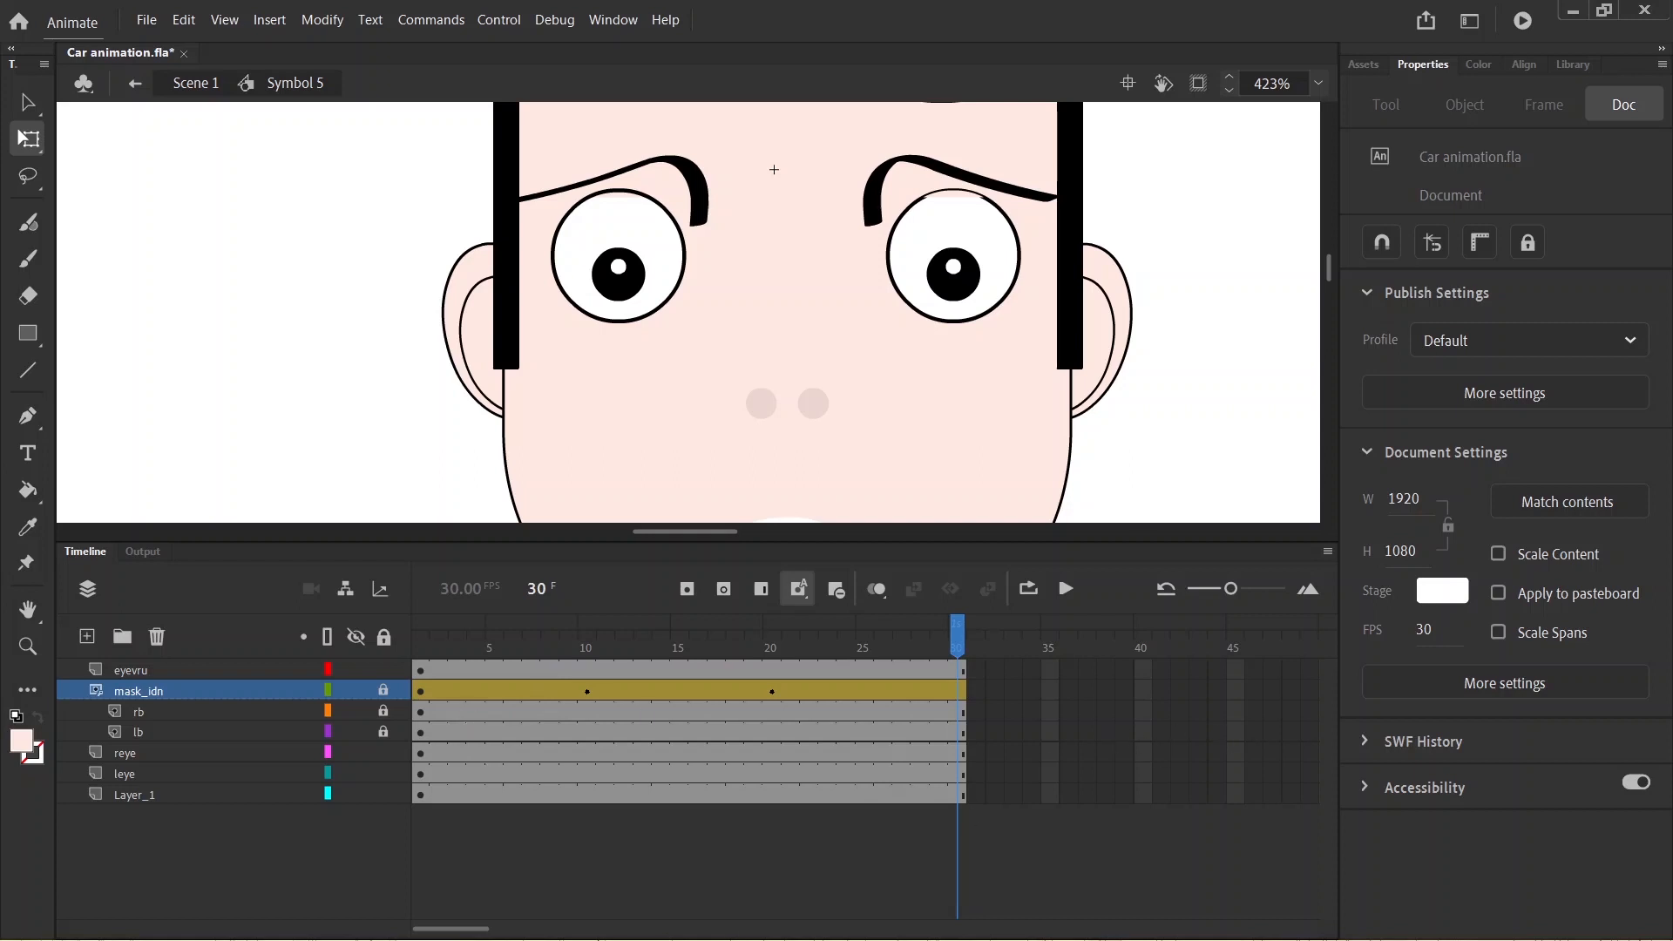
- Extend all layers of the head symbol to frame 60 by inserting frames
{"action": "mouse_move", "coordinate": [457, 929]}
{"action": "left_mouse_down"}
{"action": "mouse_move", "coordinate": [501, 929]}
{"action": "mouse_move", "coordinate": [484, 930]}
{"action": "left_mouse_up"}
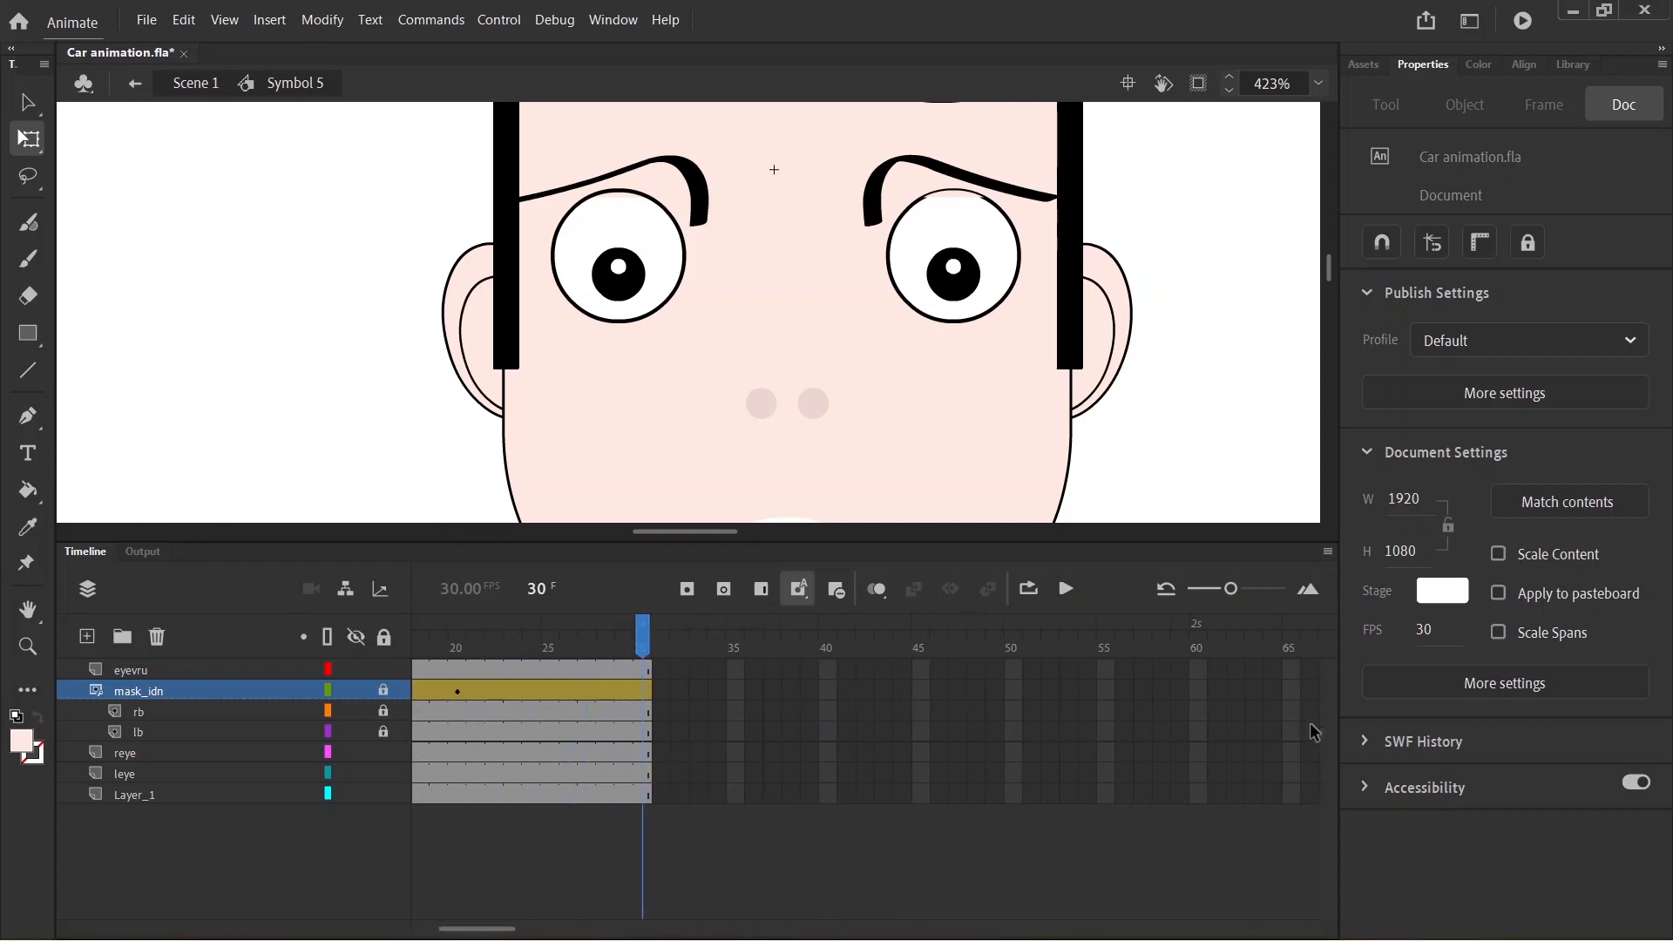
{"action": "left_click_drag", "start_coordinate": [1199, 664], "coordinate": [1203, 729]}
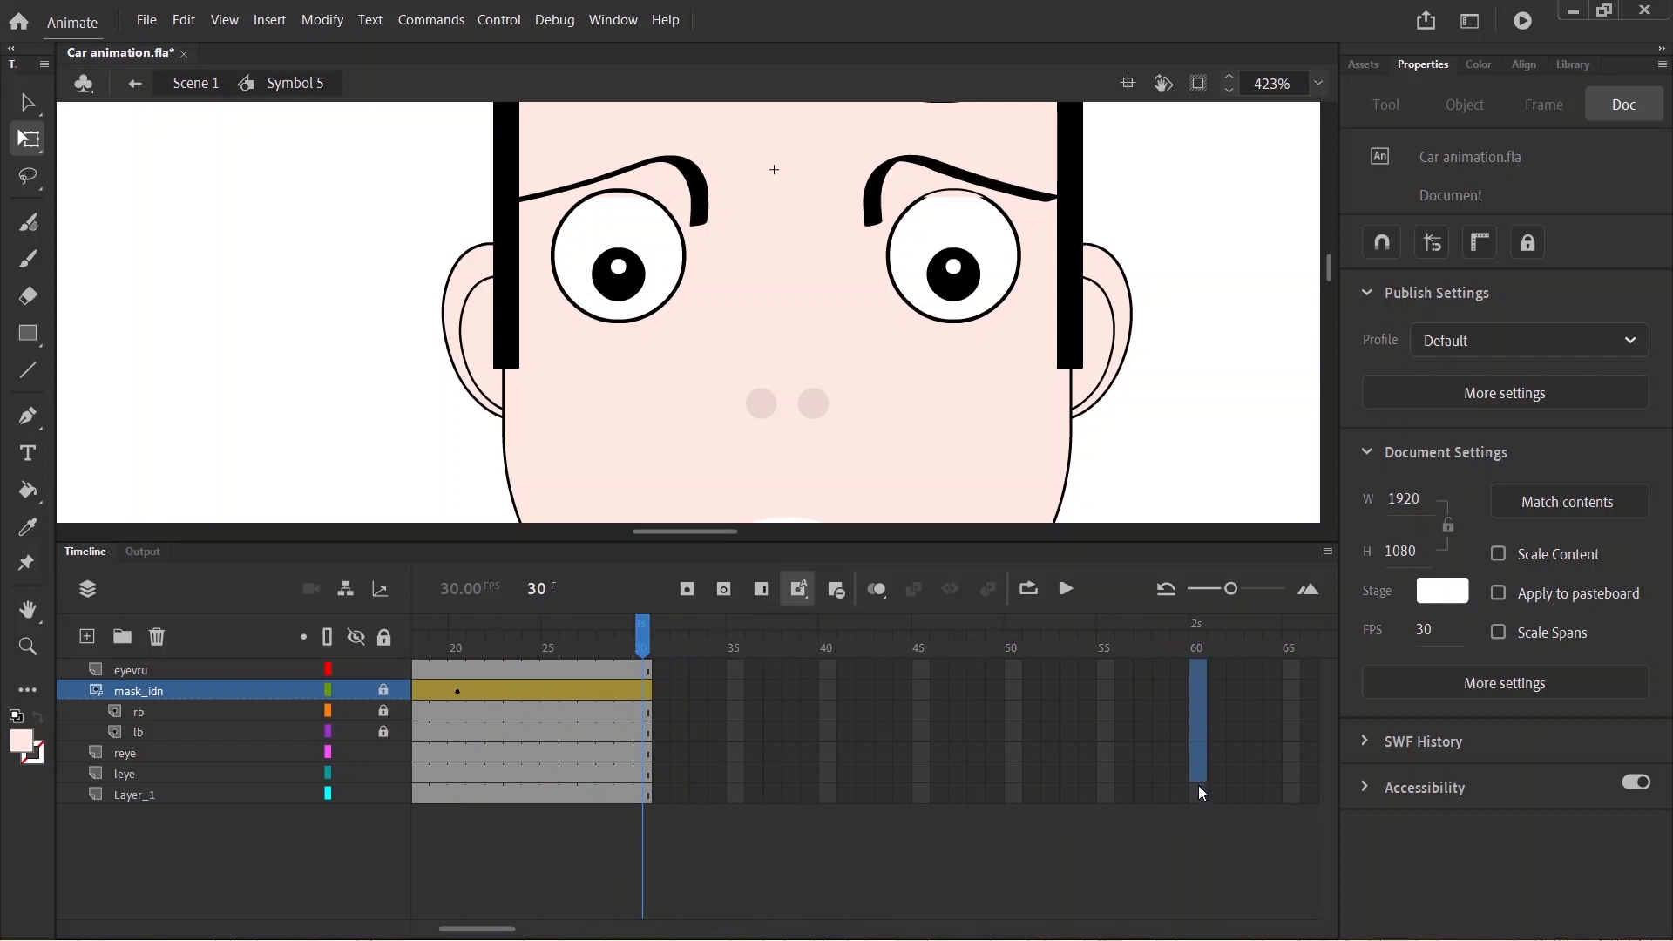
{"action": "left_click_drag", "start_coordinate": [1199, 786], "coordinate": [1200, 792]}
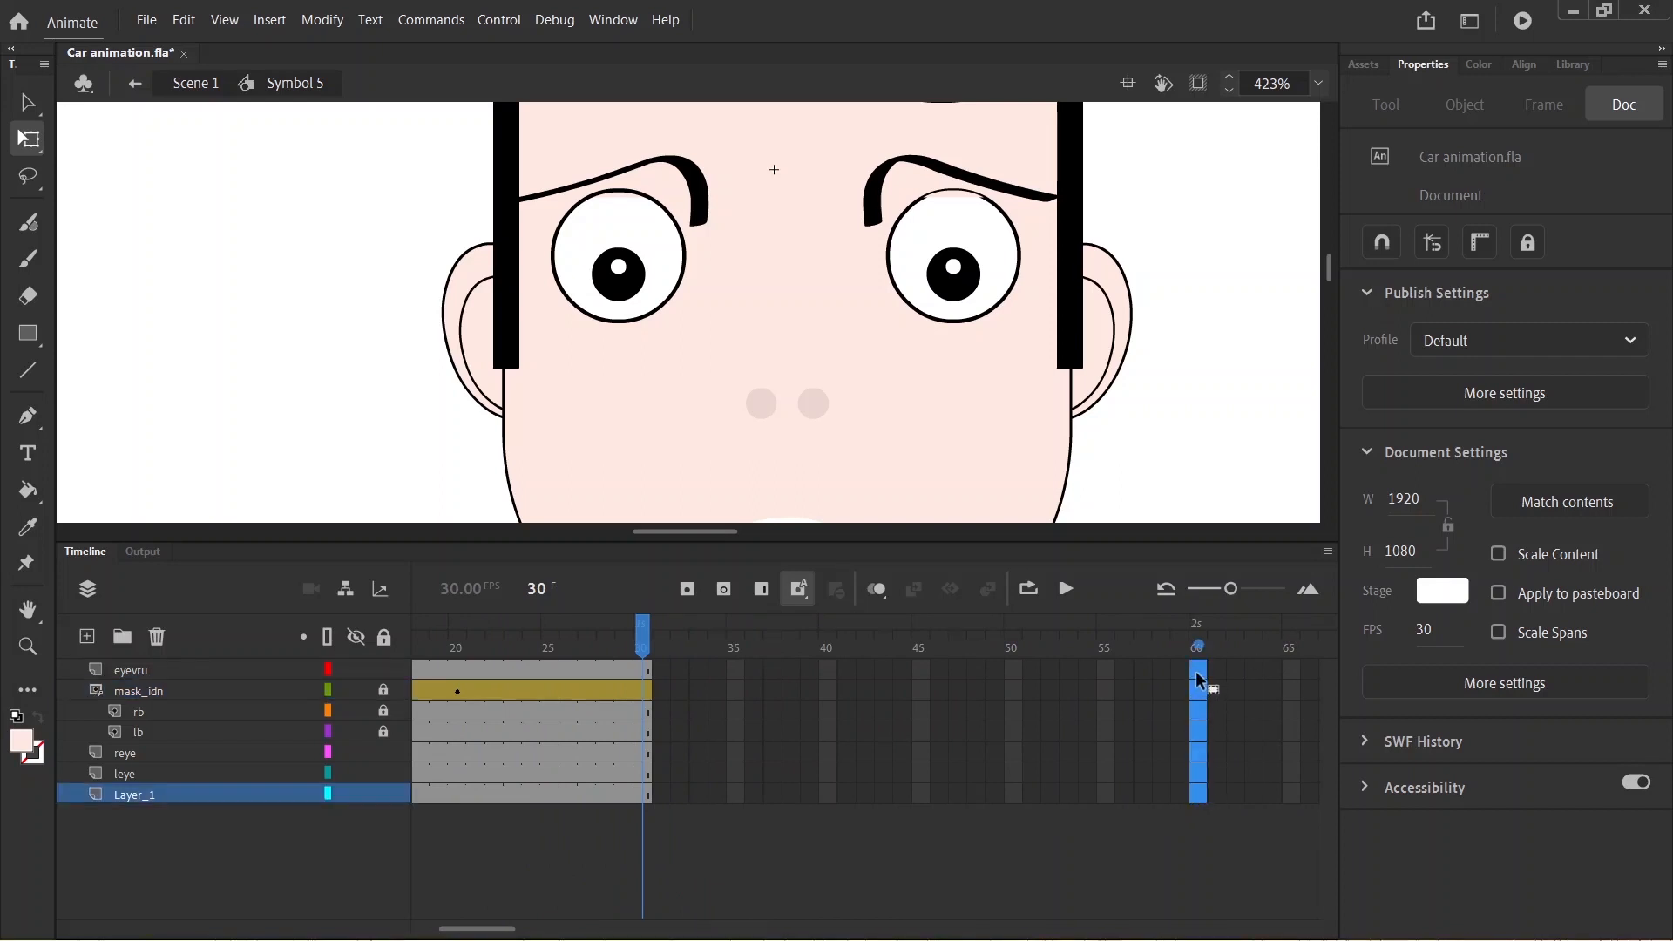
{"action": "right_click", "coordinate": [1196, 671]}
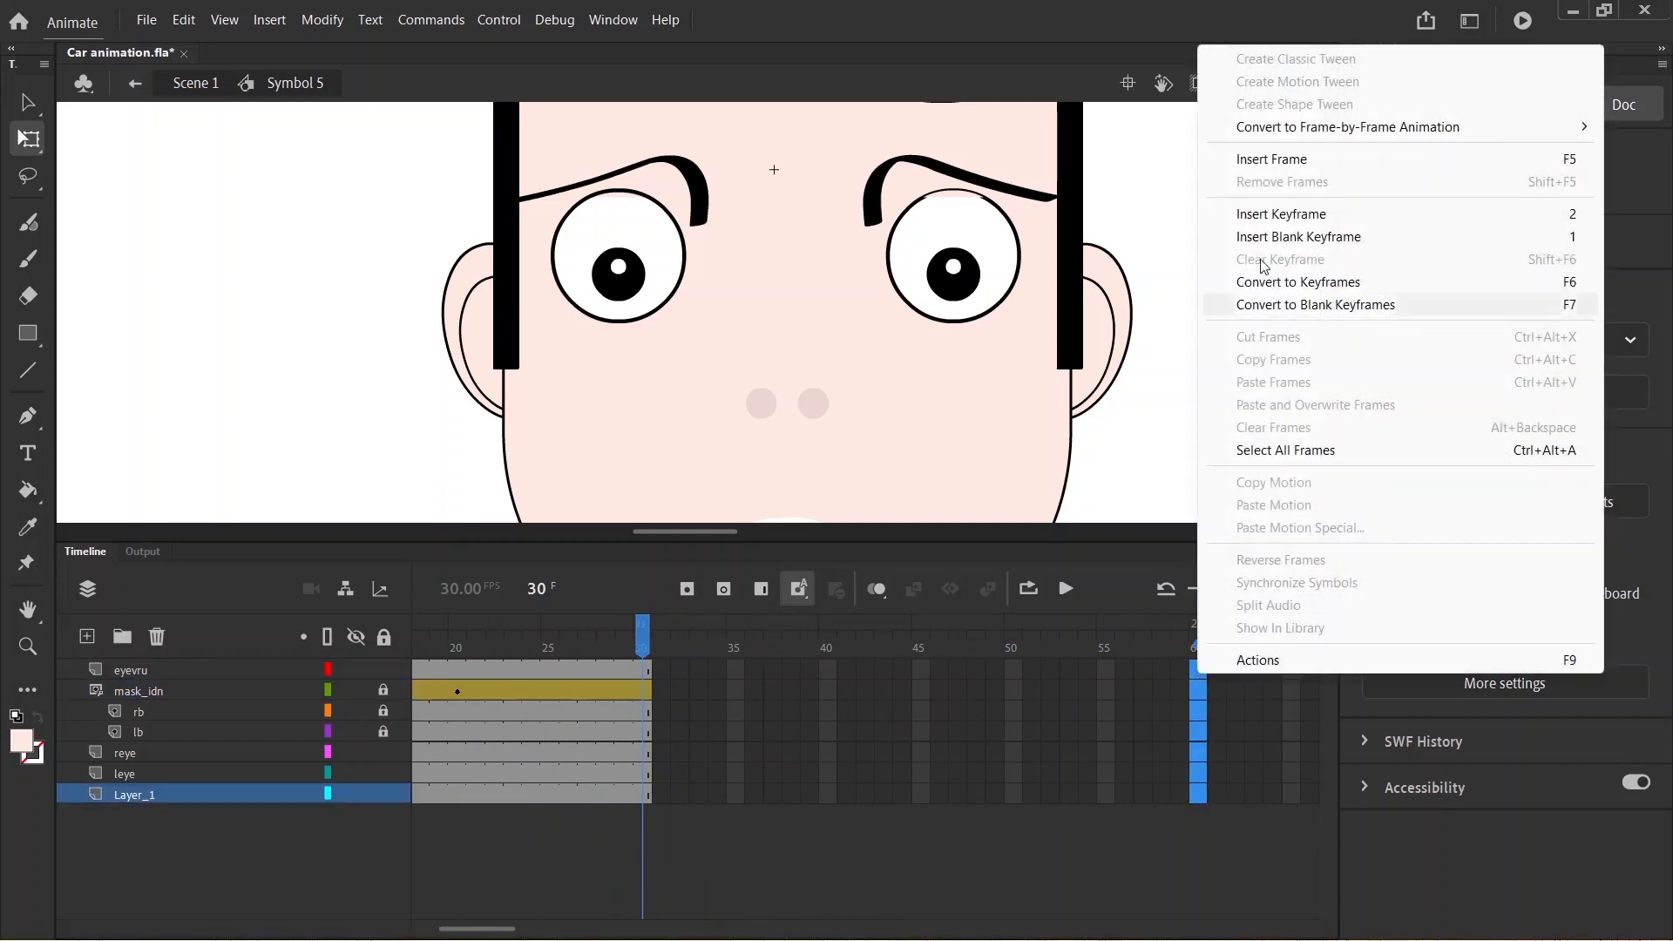
{"action": "left_click", "coordinate": [1273, 159]}
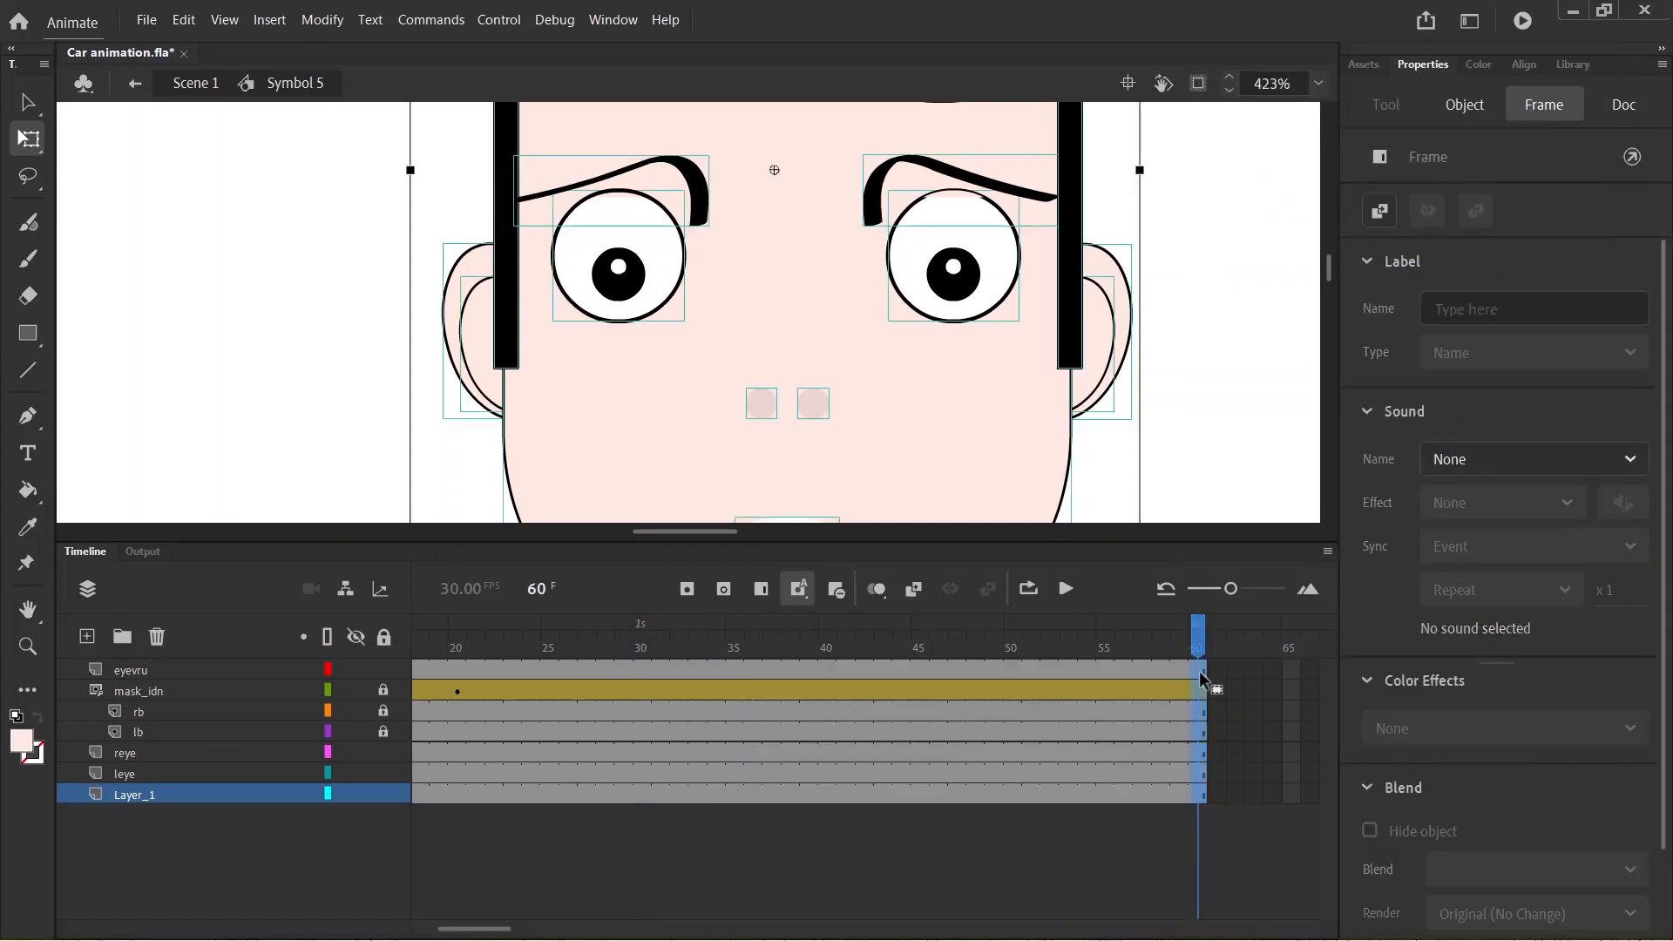
- Play the extended 60-frame blink animation from the first frame
{"action": "left_click_drag", "start_coordinate": [1200, 640], "coordinate": [5, 649]}
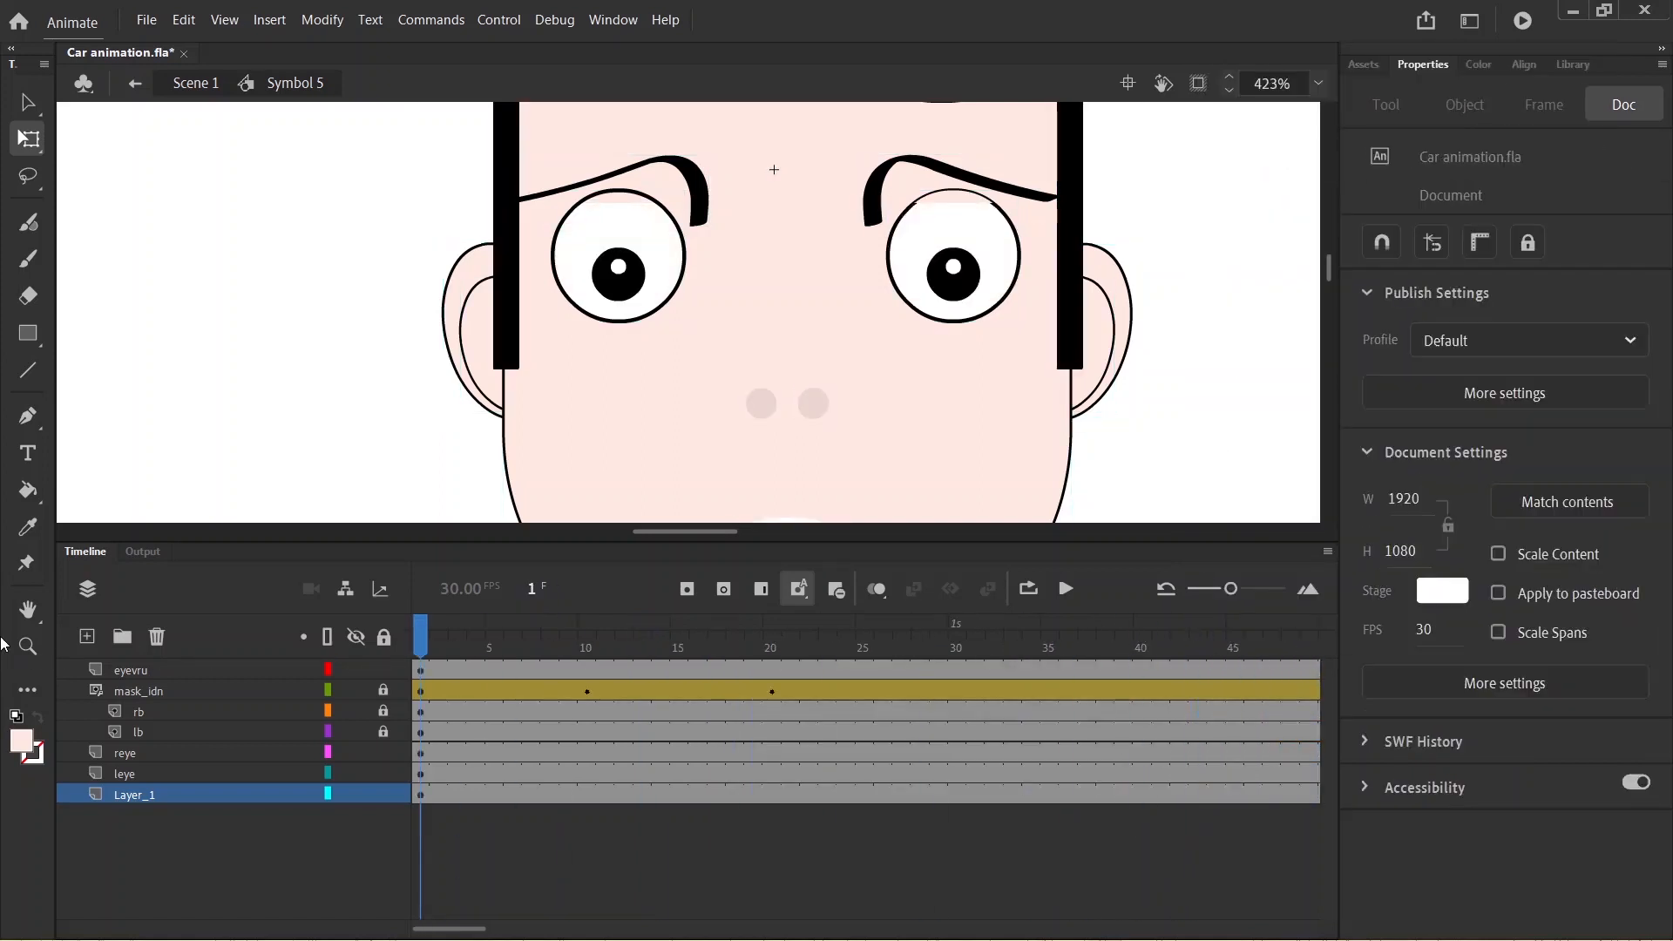
{"action": "key", "text": "Return"}
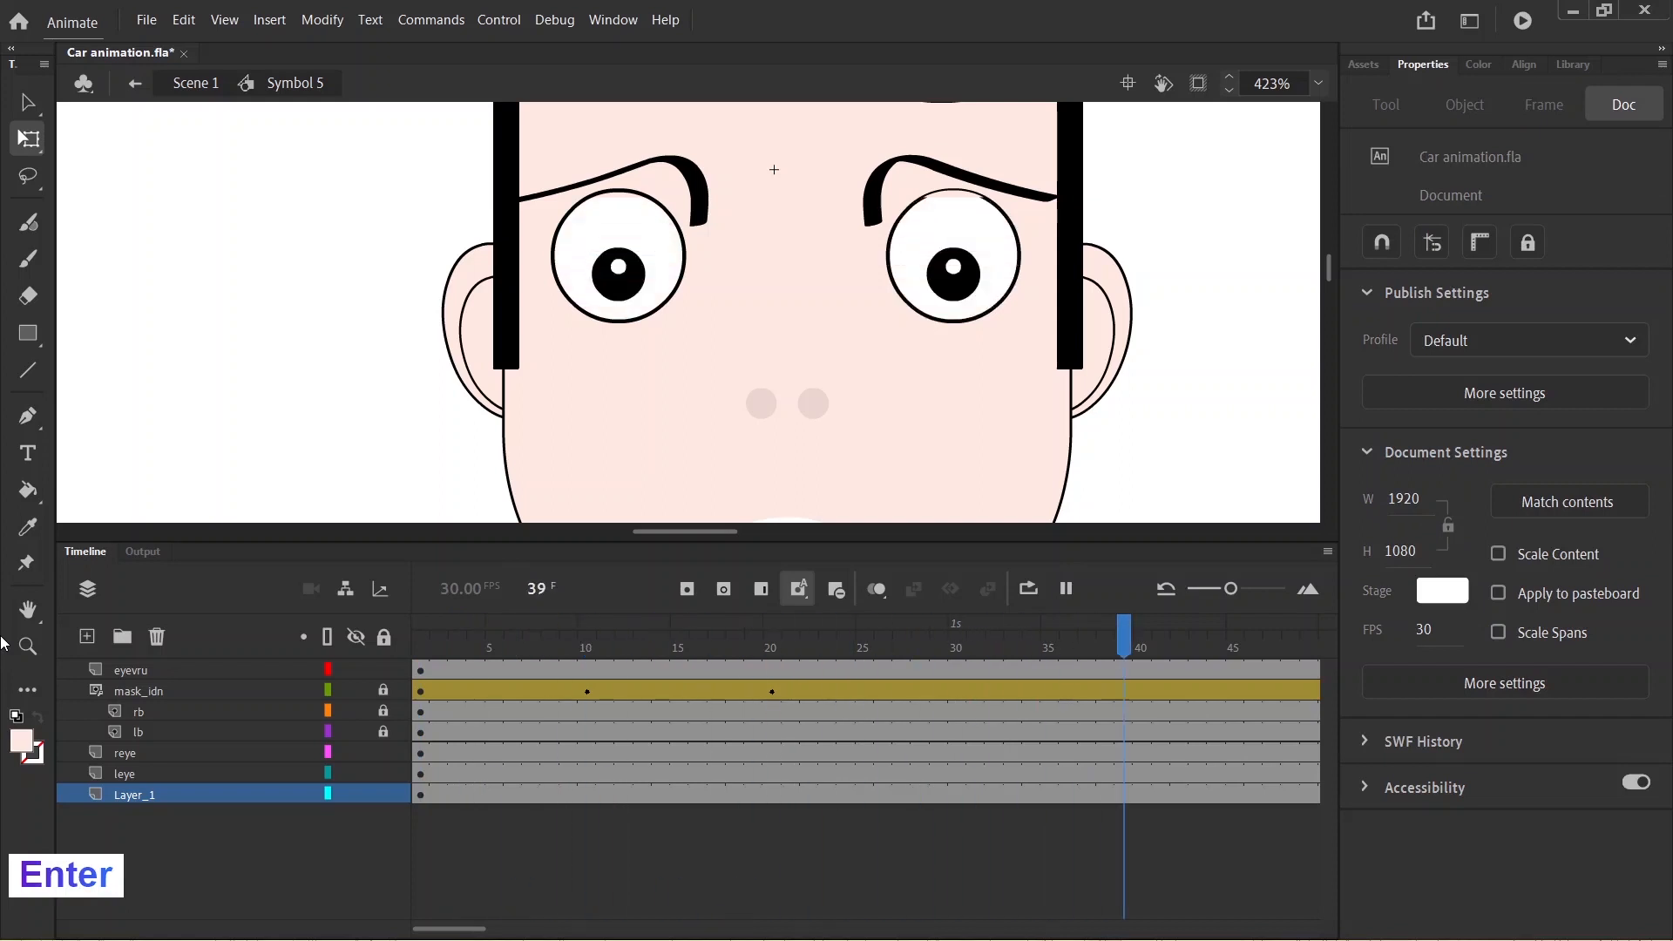
{"action": "key", "text": "Return"}
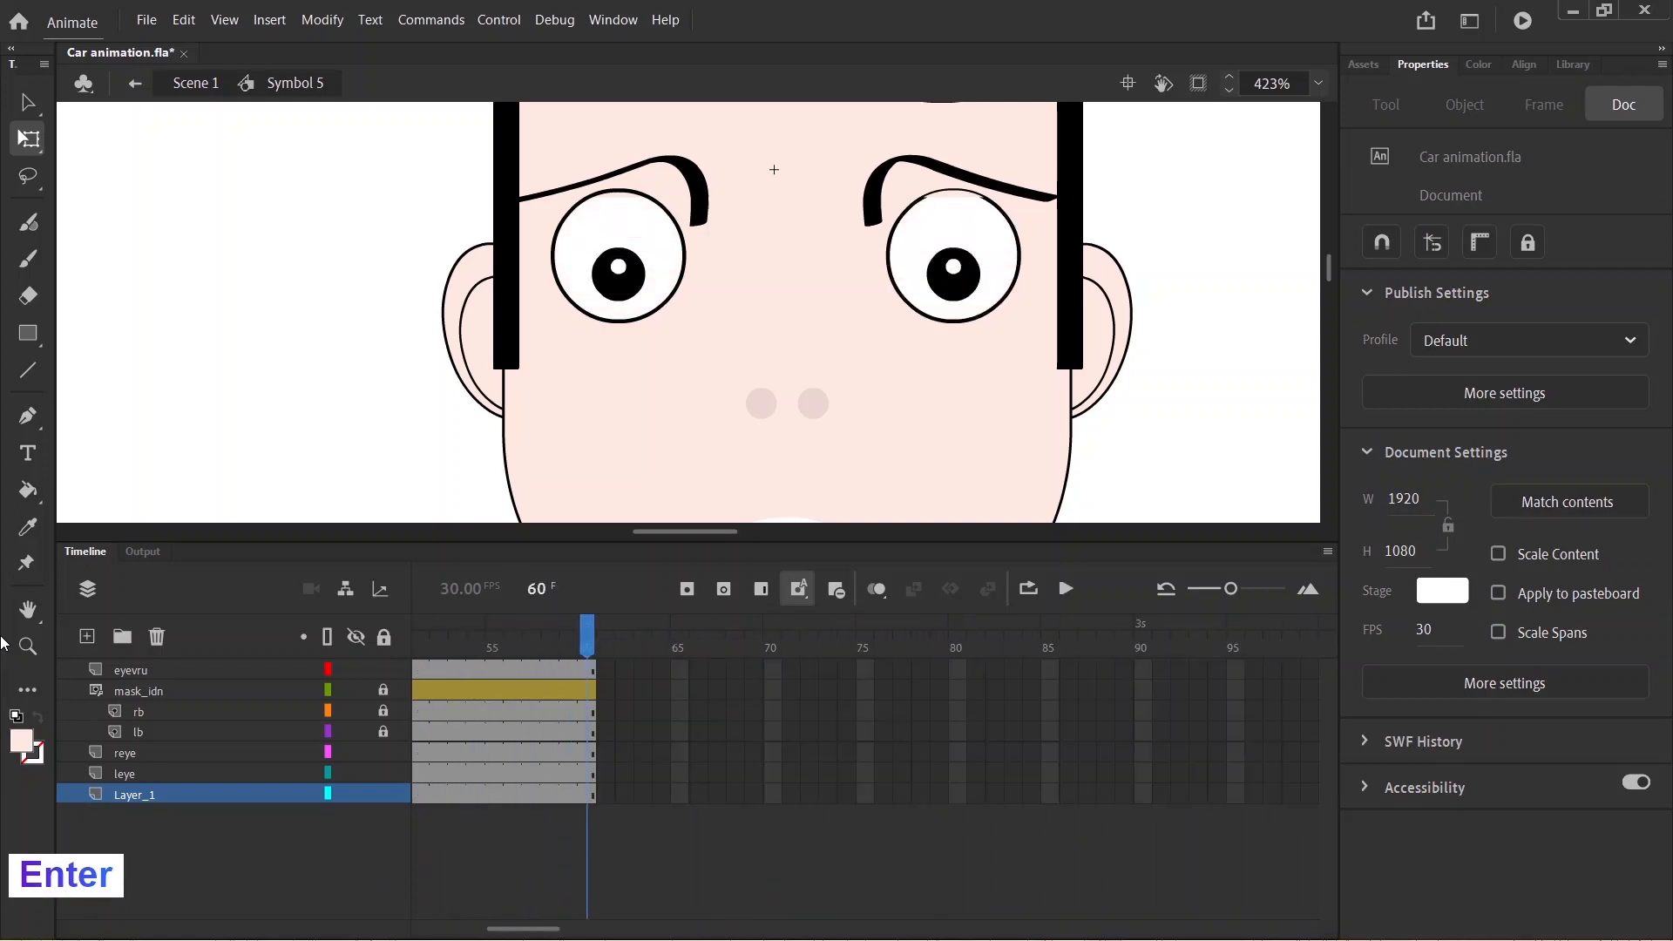
- Save the document and return from the head symbol to Scene 1
{"action": "key", "text": "ctrl+s"}
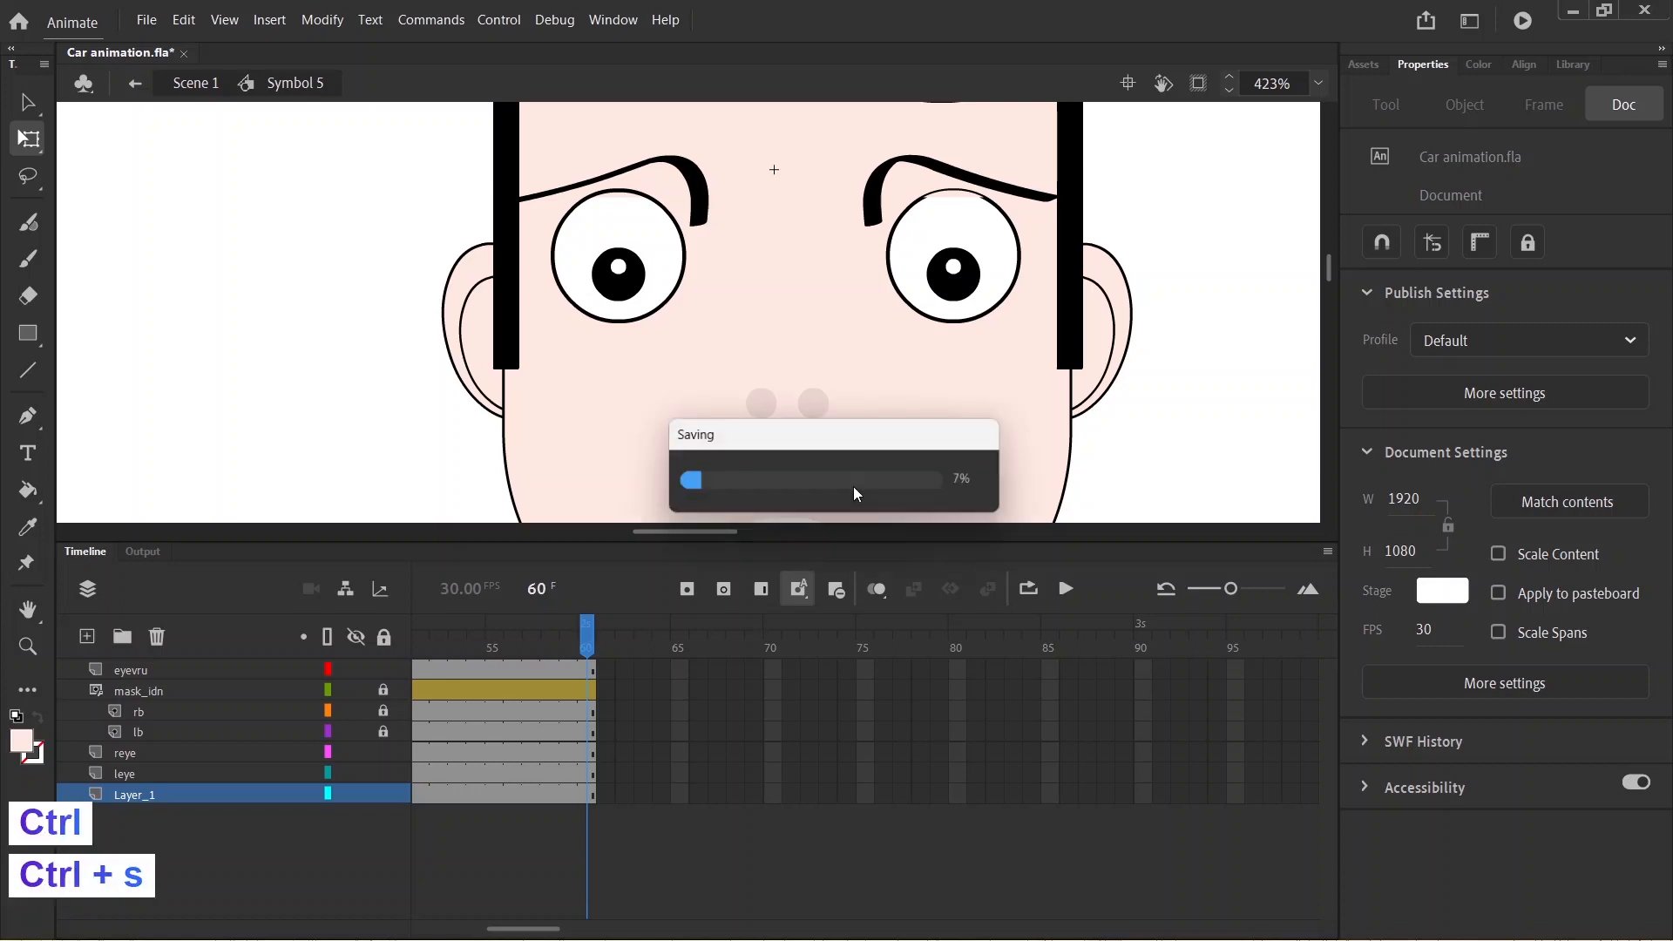
{"action": "left_click", "coordinate": [193, 86]}
{"action": "left_click_drag", "start_coordinate": [870, 645], "coordinate": [767, 757]}
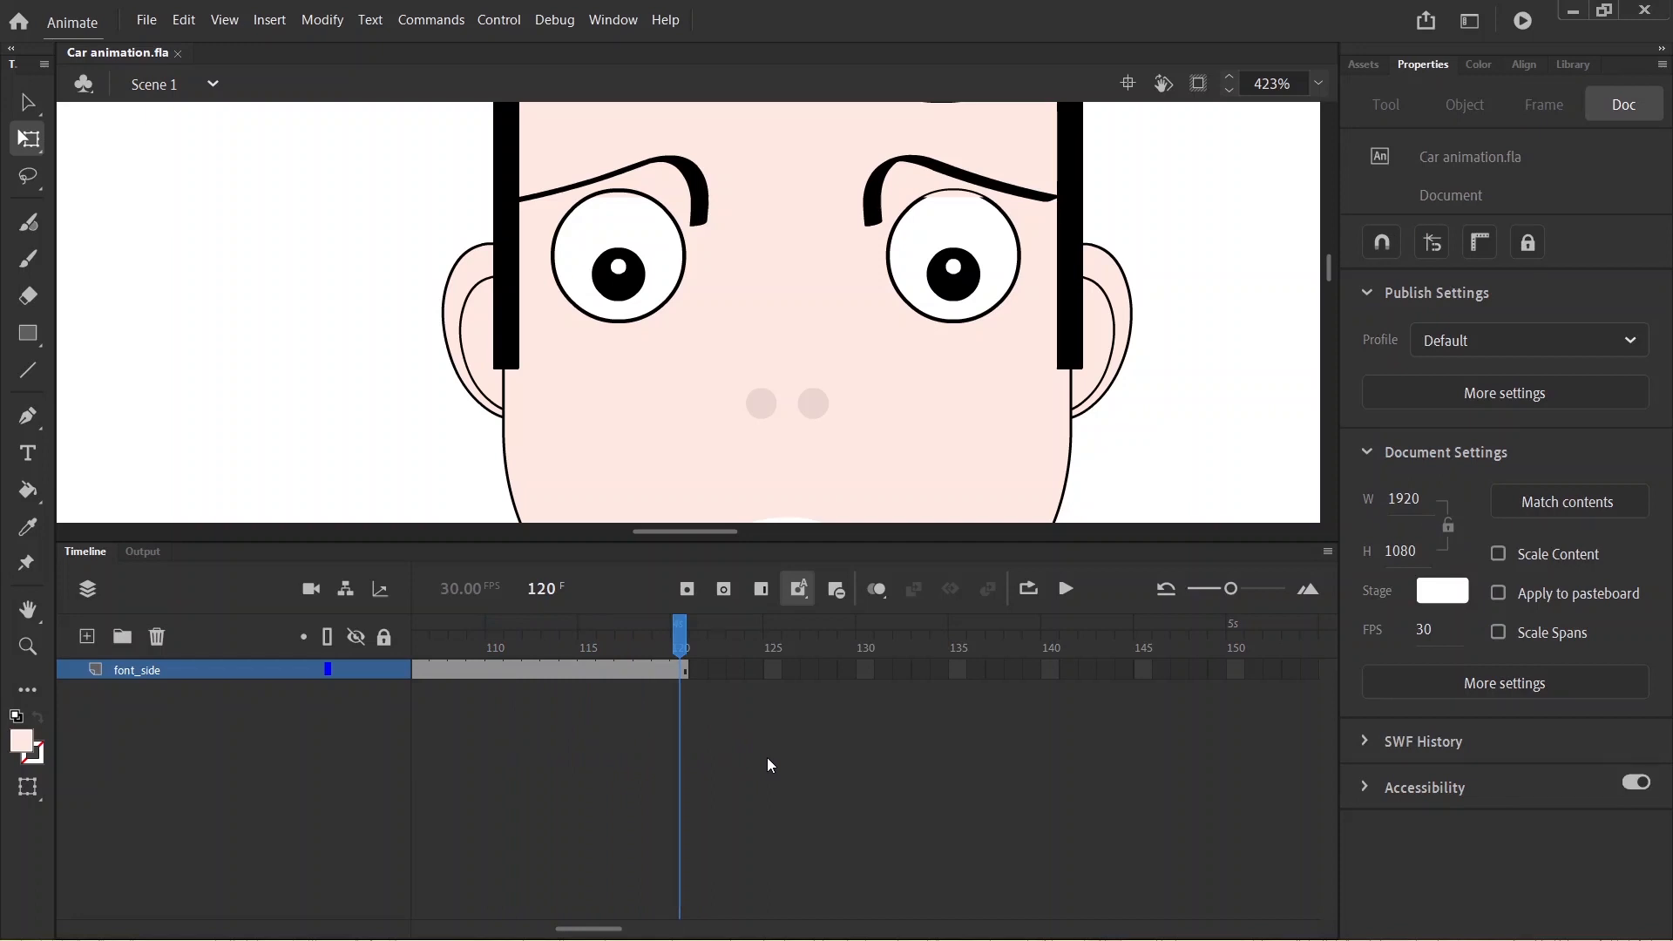
- Play the 120-frame blink animation on the main timeline of Scene 1 repeatedly
{"action": "key", "text": "Return"}
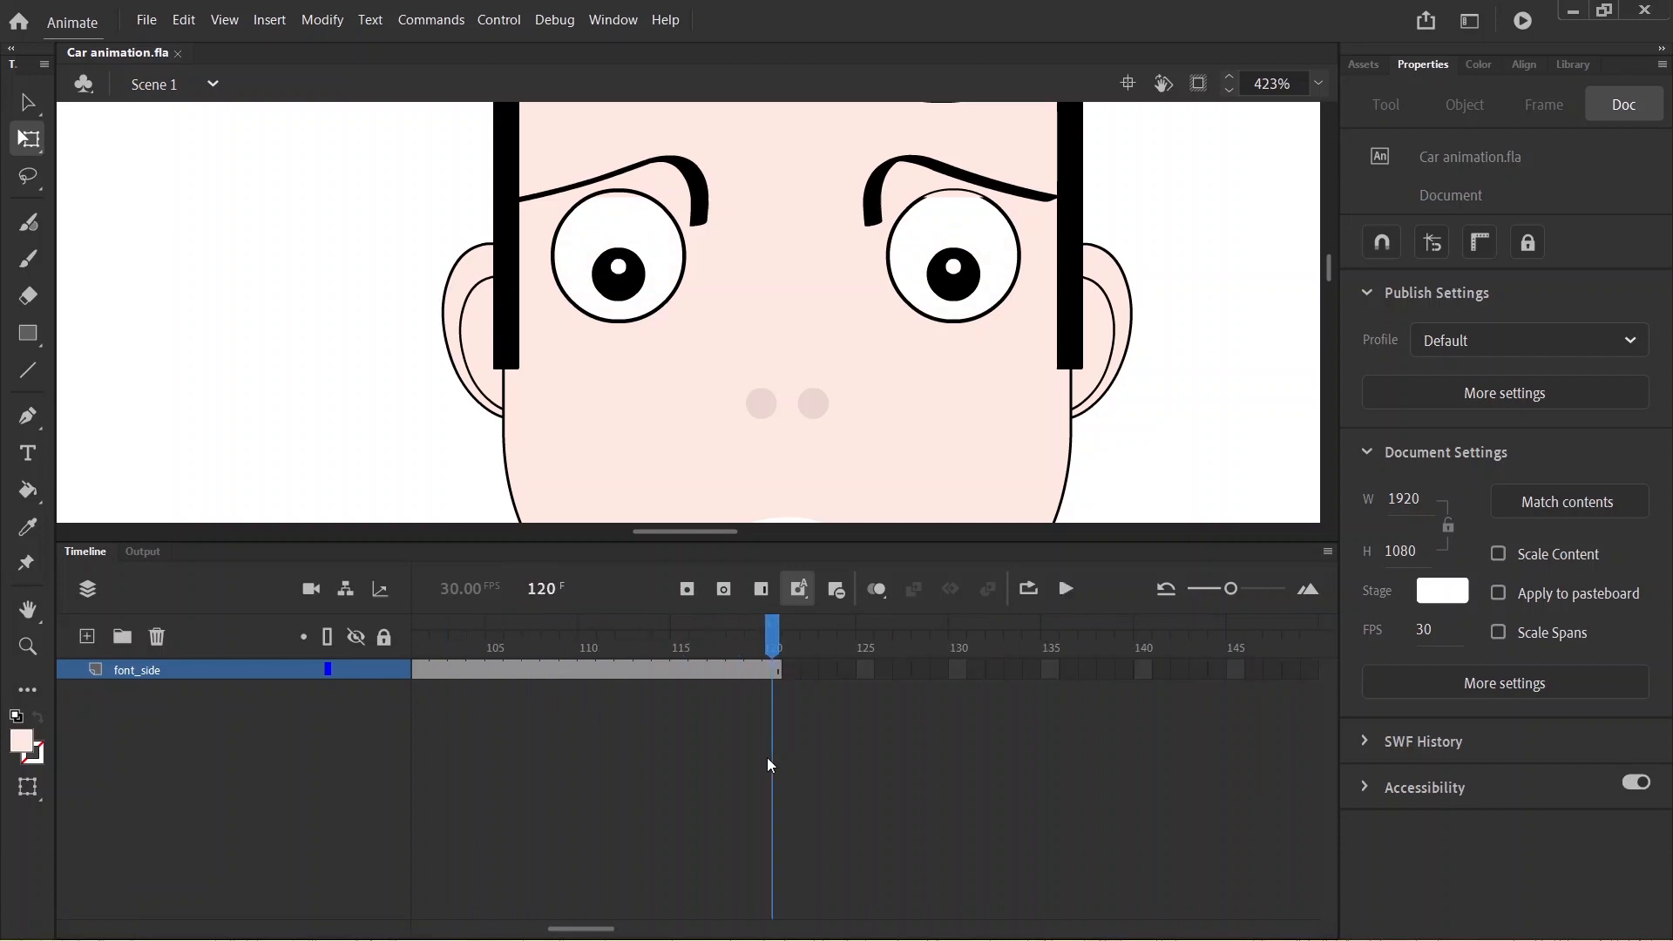
{"action": "key", "text": "Return"}
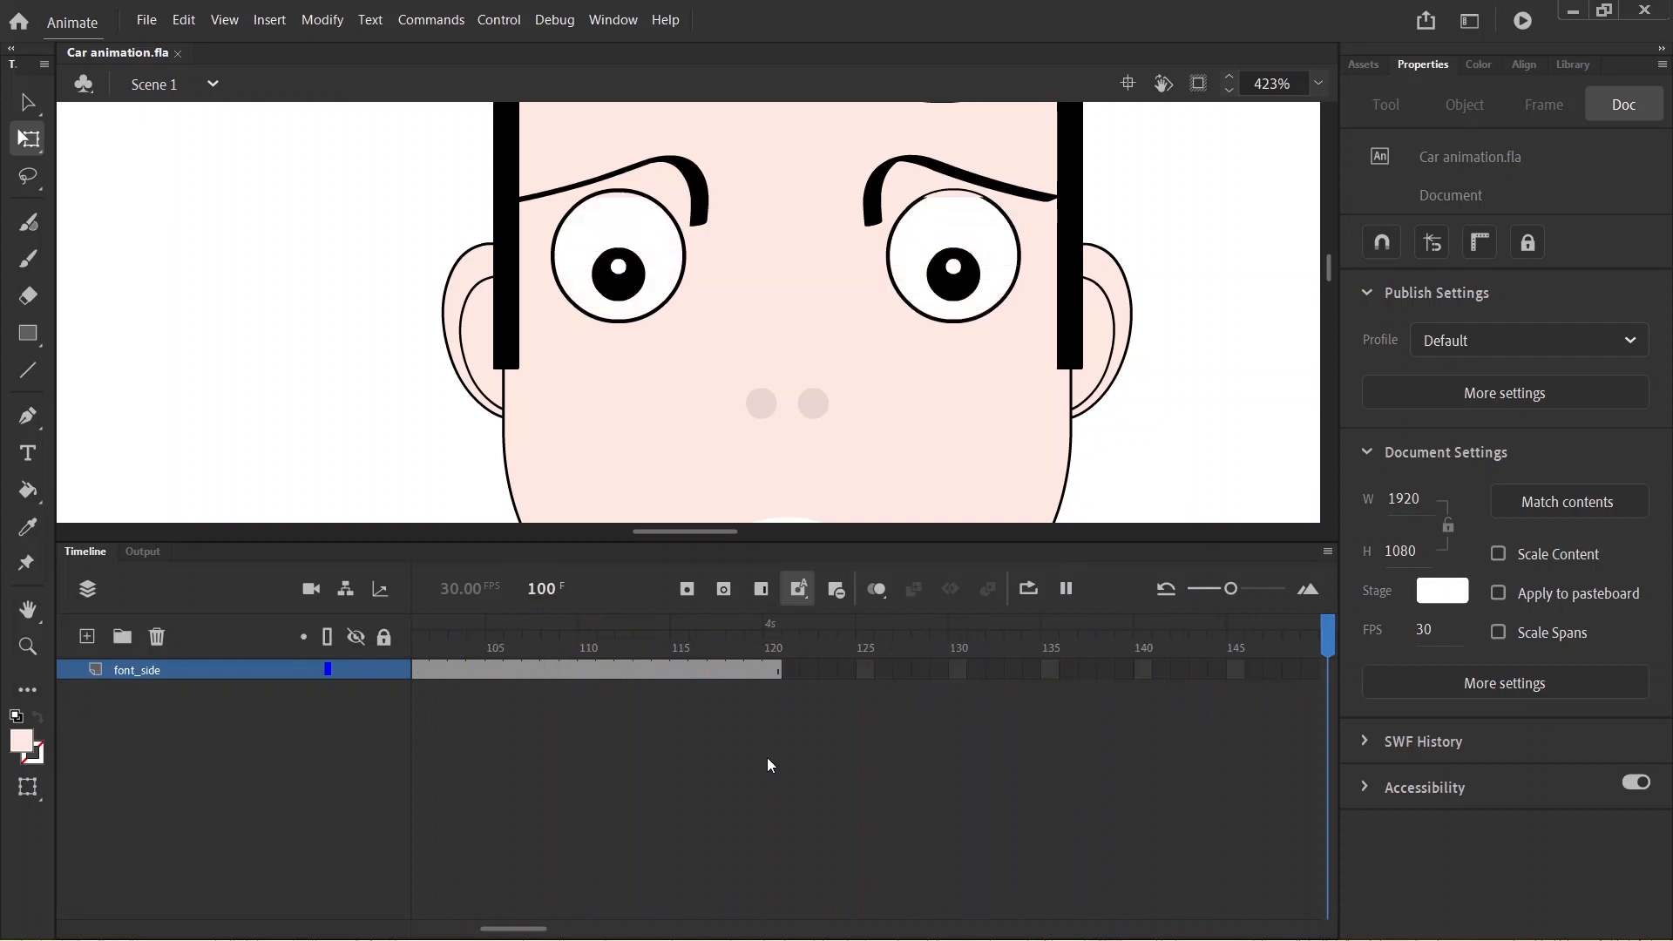
{"action": "key", "text": "Return"}
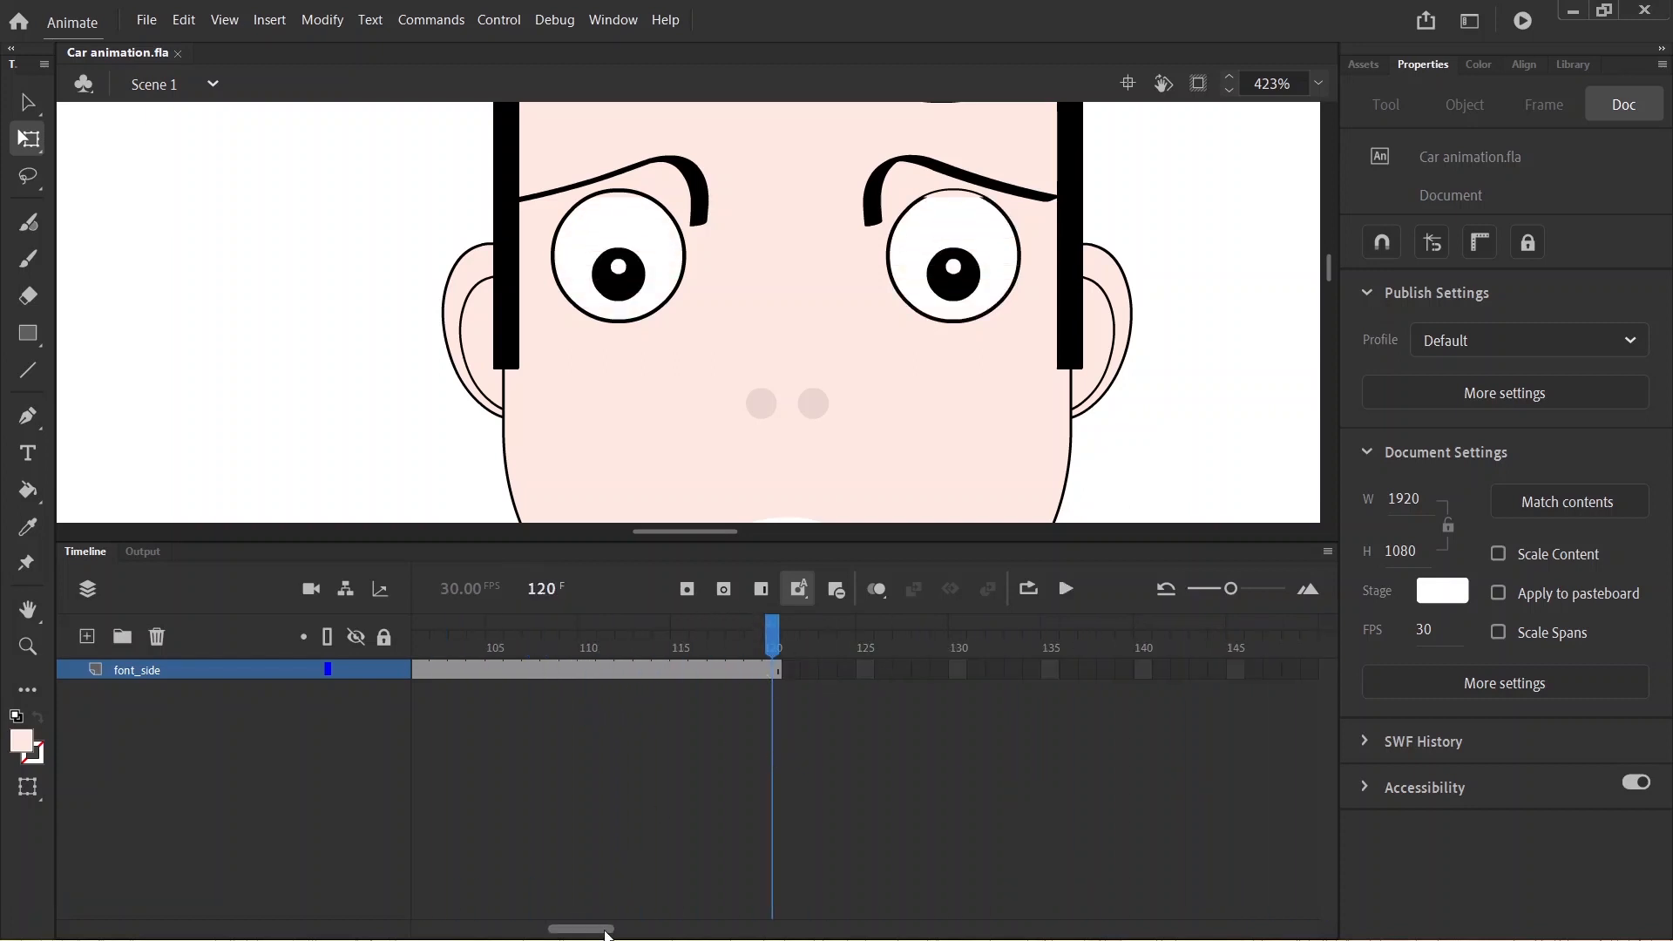
- Extend the font_side layer in Scene 1 to frame 240 by inserting frames
{"action": "left_click_drag", "start_coordinate": [608, 932], "coordinate": [739, 931]}
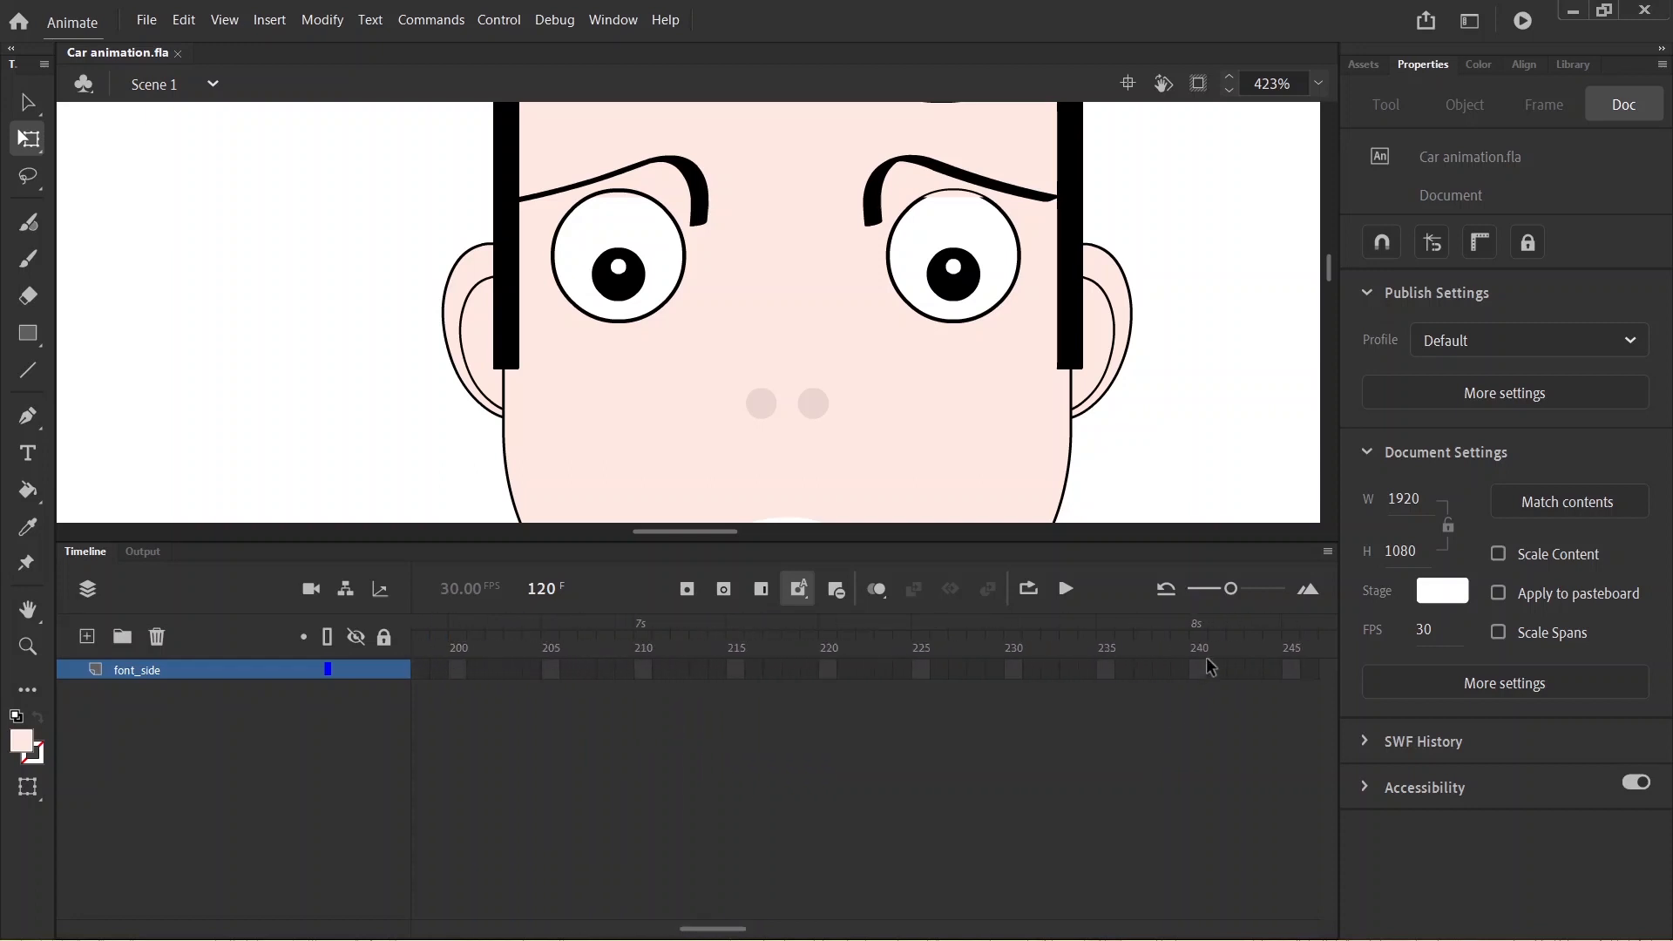
{"action": "left_click", "coordinate": [1200, 669]}
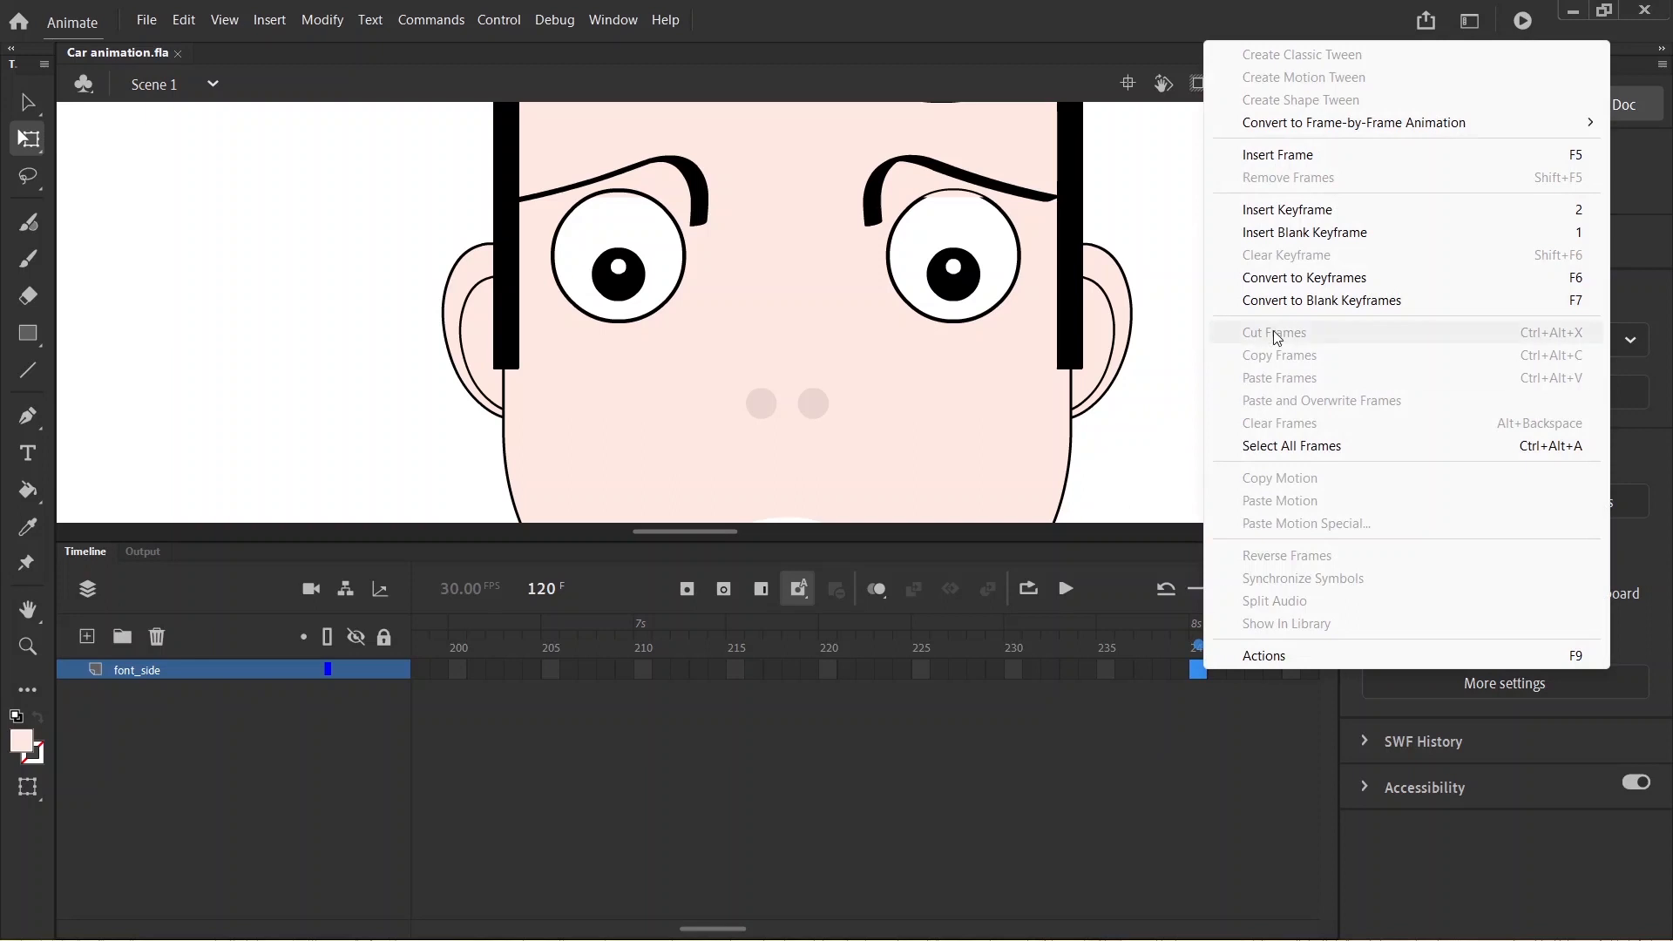
{"action": "left_click", "coordinate": [1274, 154]}
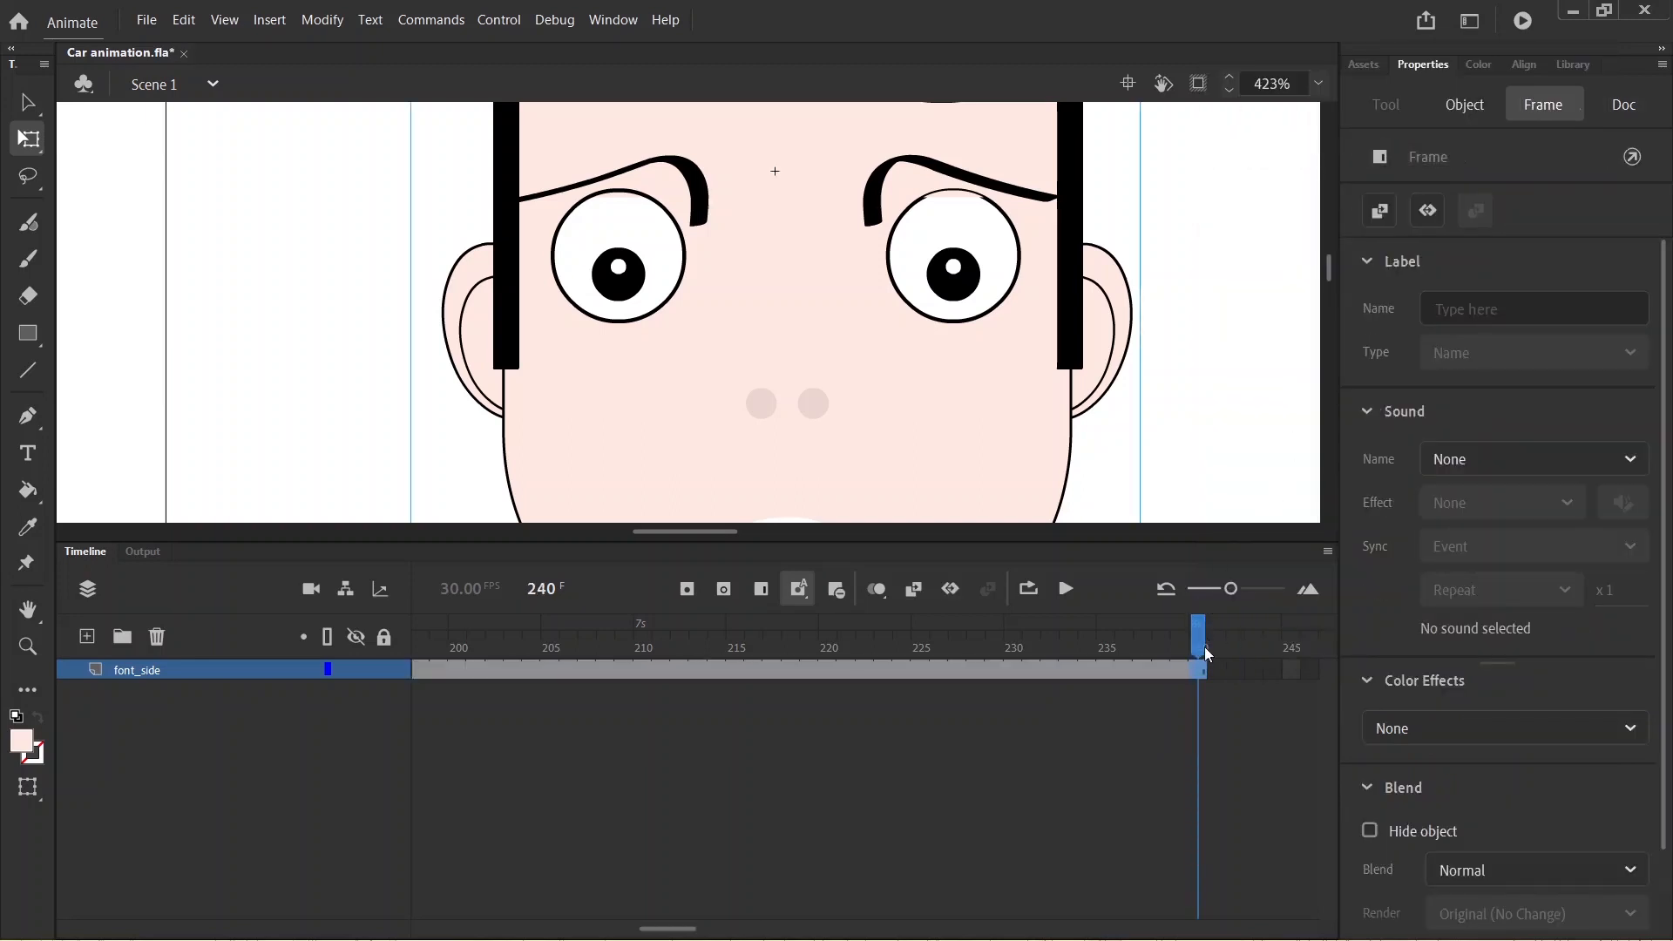
- Play the extended 240-frame animation and scrub the playhead back through frame 230 to frame 209
{"action": "left_click_drag", "start_coordinate": [1195, 640], "coordinate": [1229, 650]}
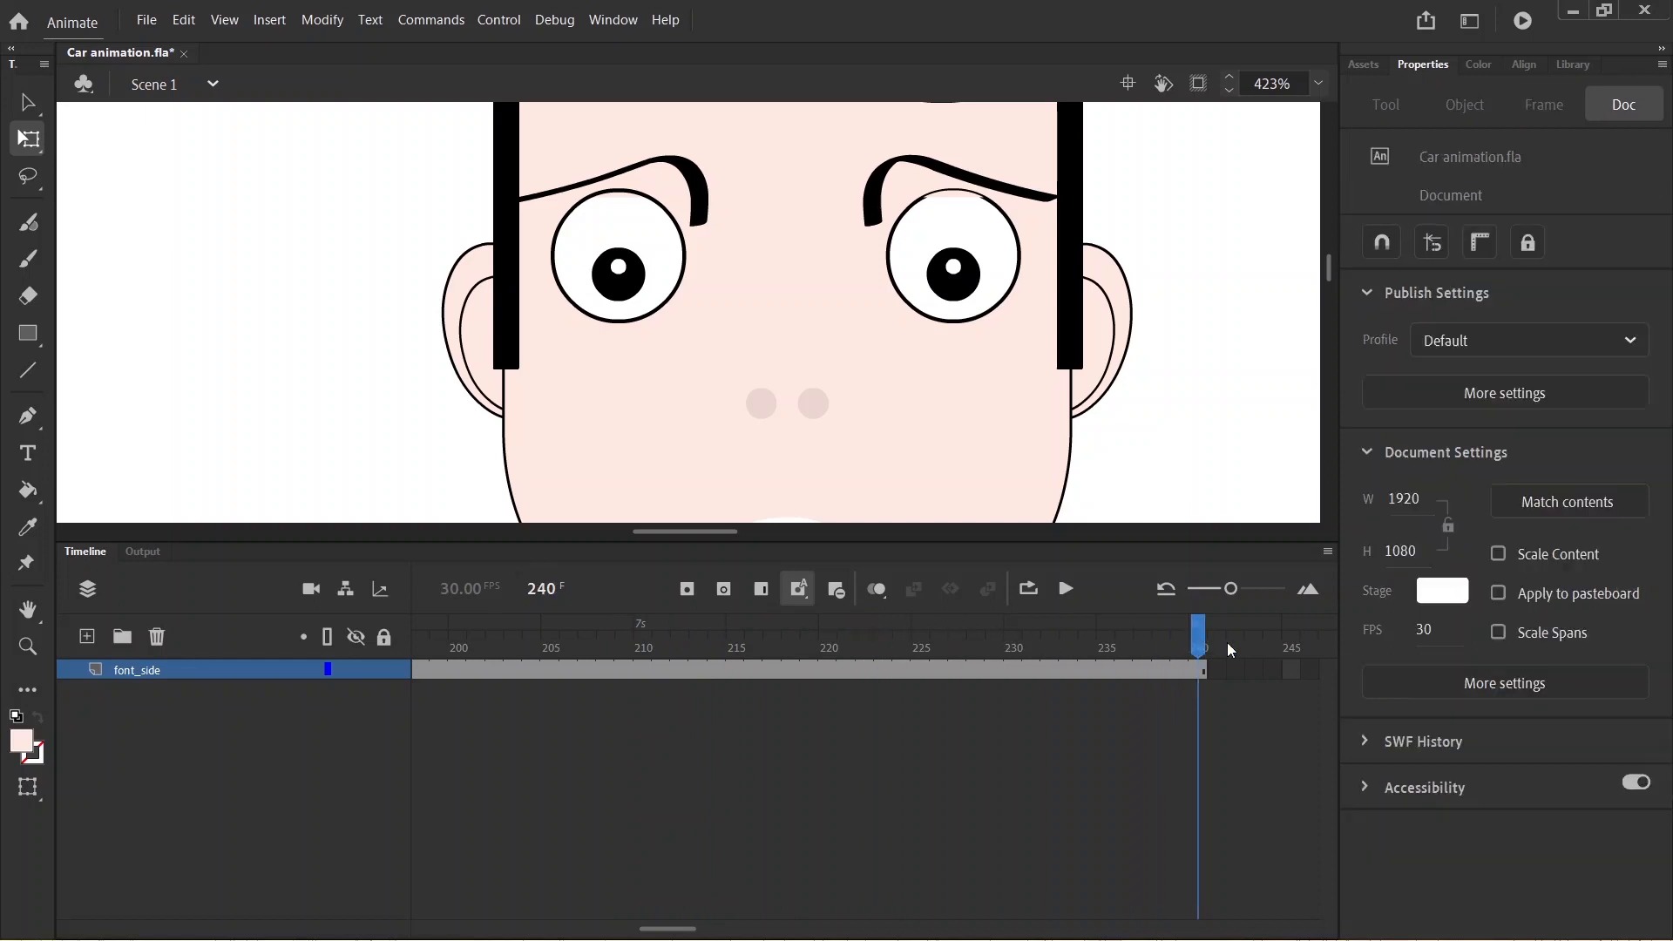
{"action": "key", "text": "Return"}
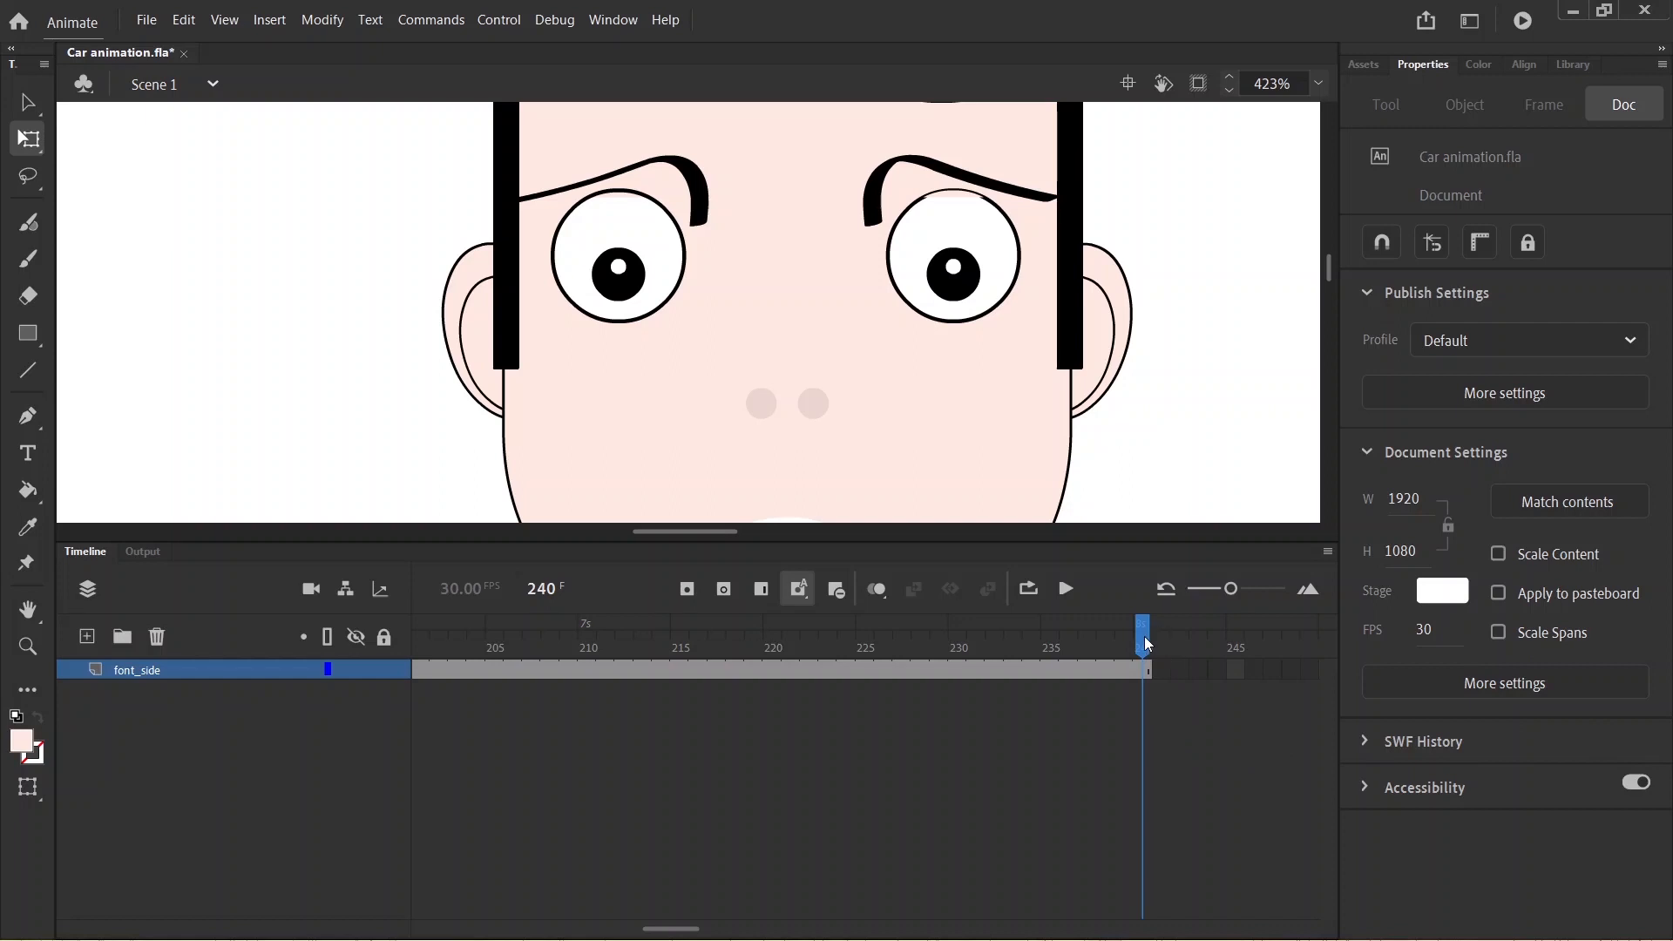
{"action": "left_click_drag", "start_coordinate": [1143, 636], "coordinate": [957, 640]}
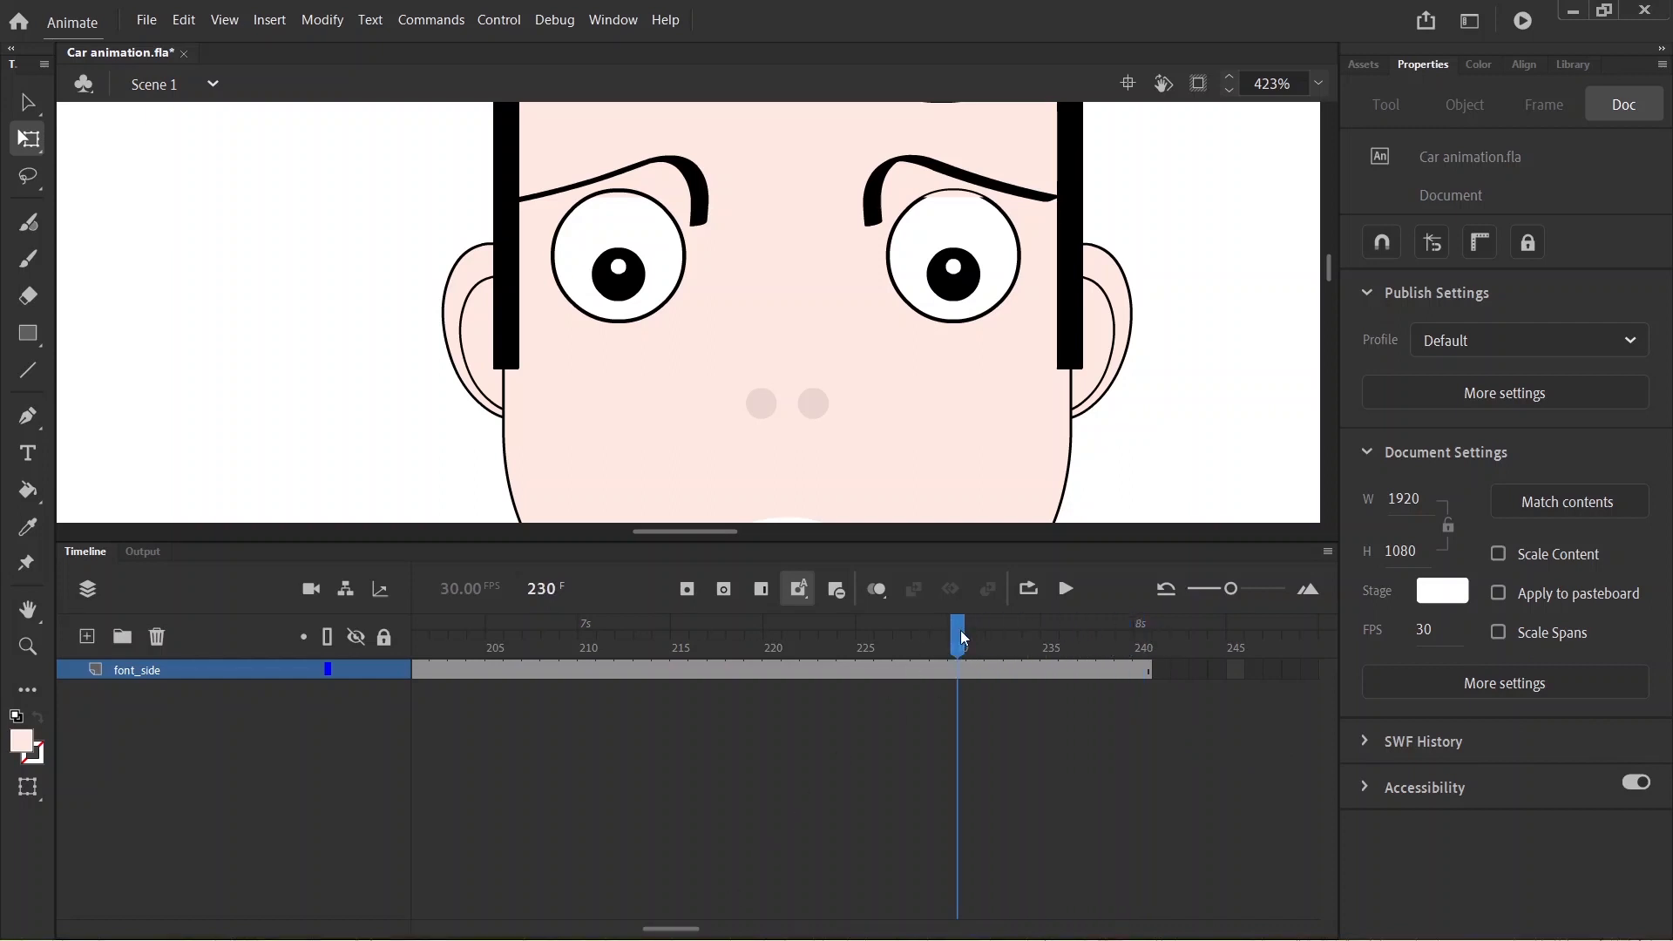
{"action": "left_click_drag", "start_coordinate": [964, 639], "coordinate": [570, 639]}
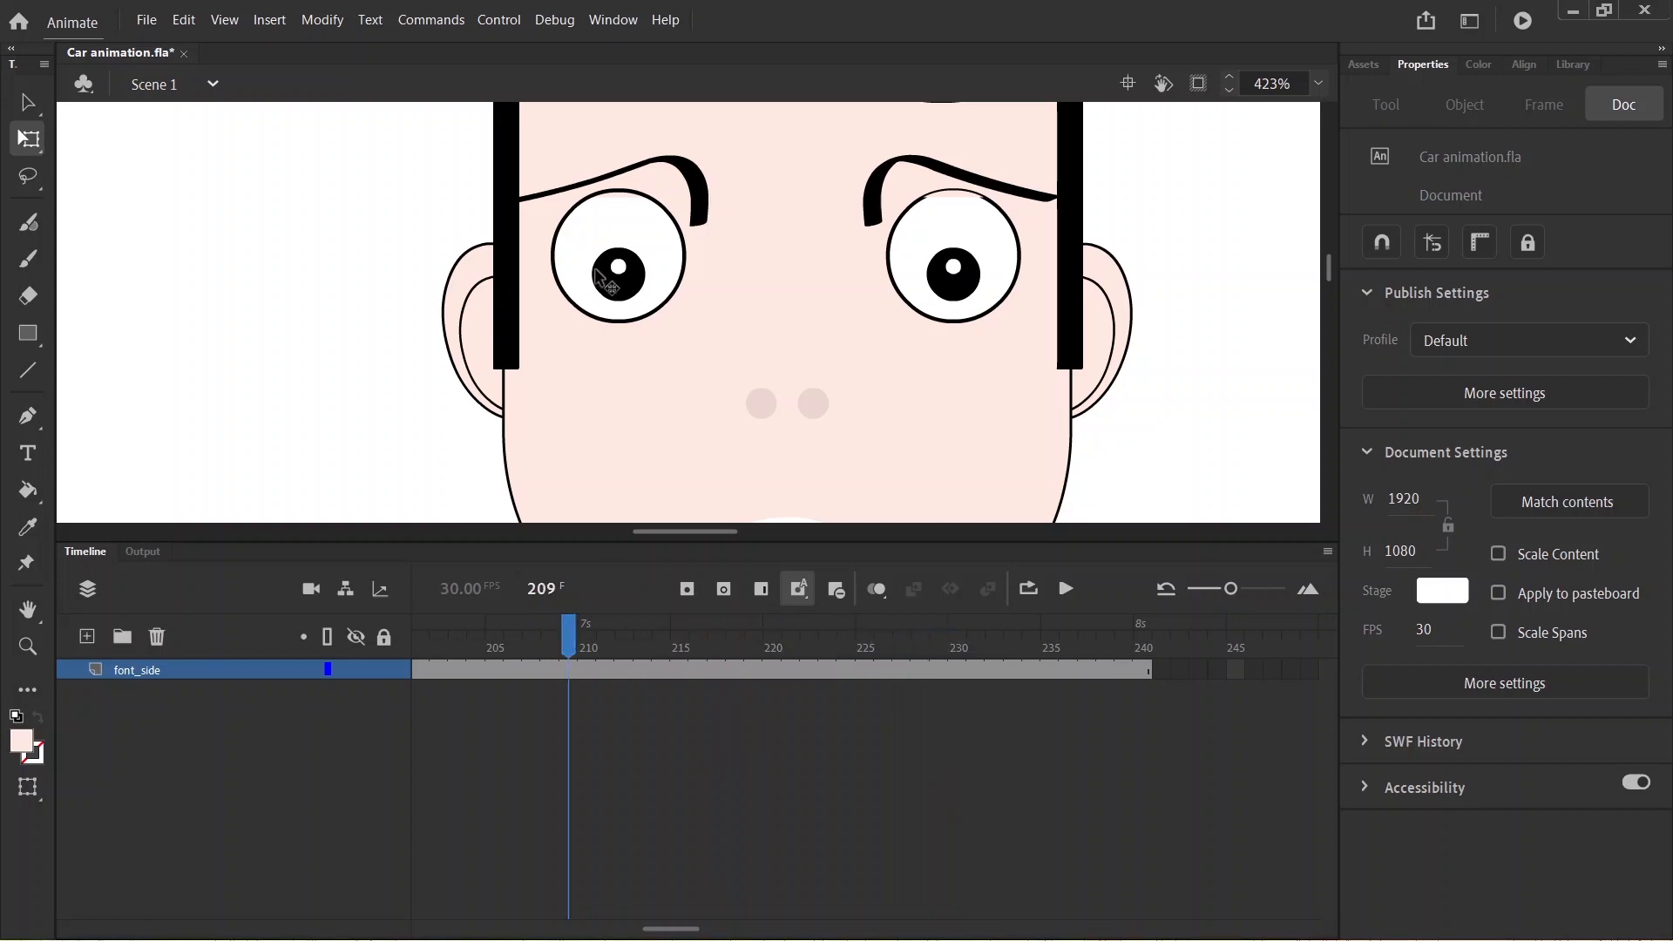